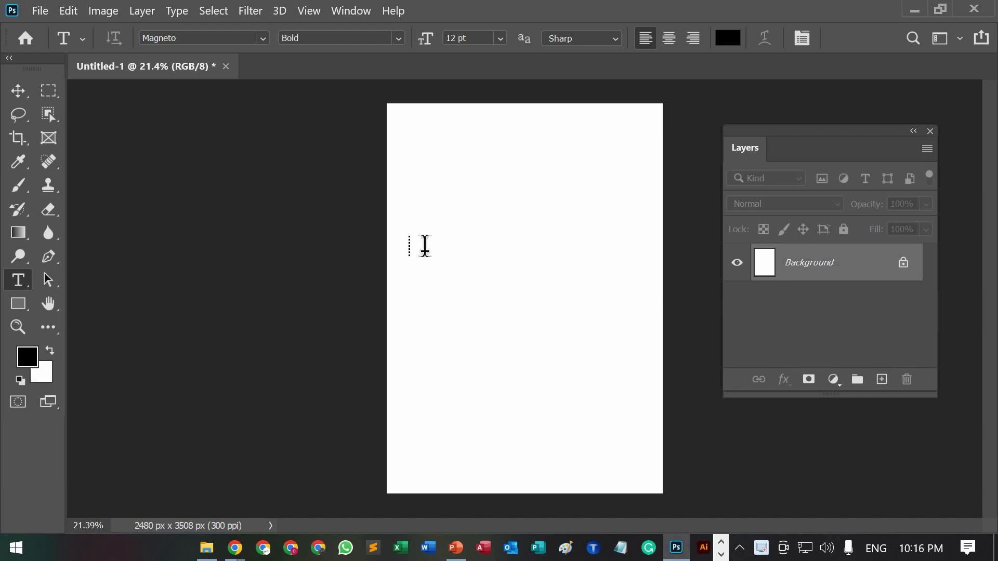
Step: Place a Lorem Ipsum placeholder text in the upper half of the page and set its size to 72 pt
click(425, 249)
click(430, 248)
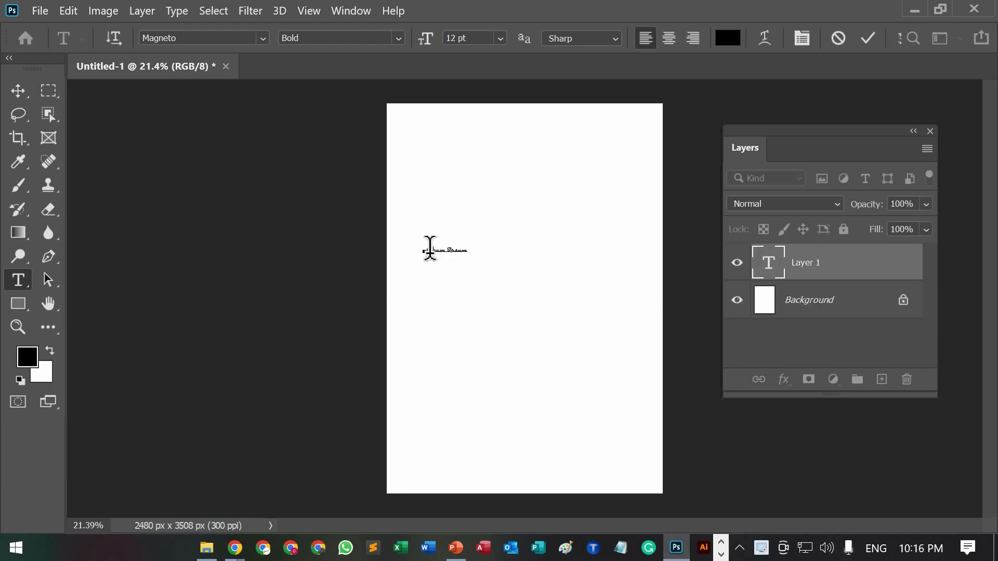
drag(426, 248, 469, 249)
click(499, 38)
click(478, 185)
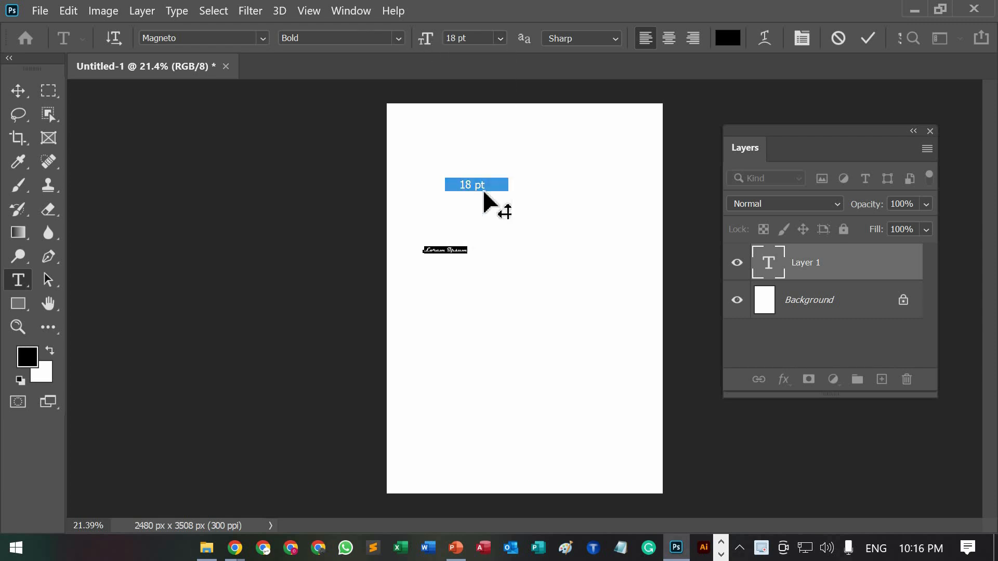
click(500, 41)
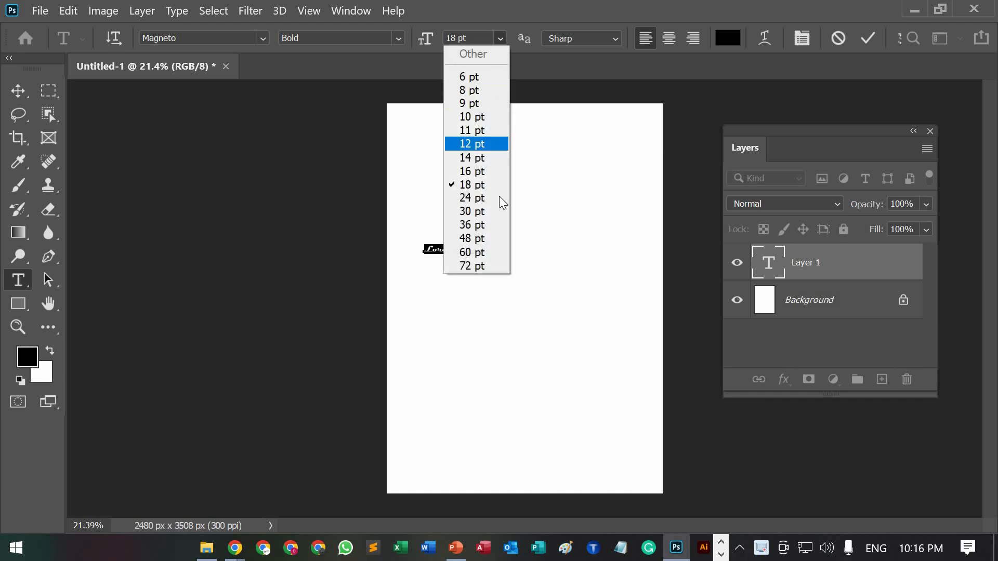
click(491, 266)
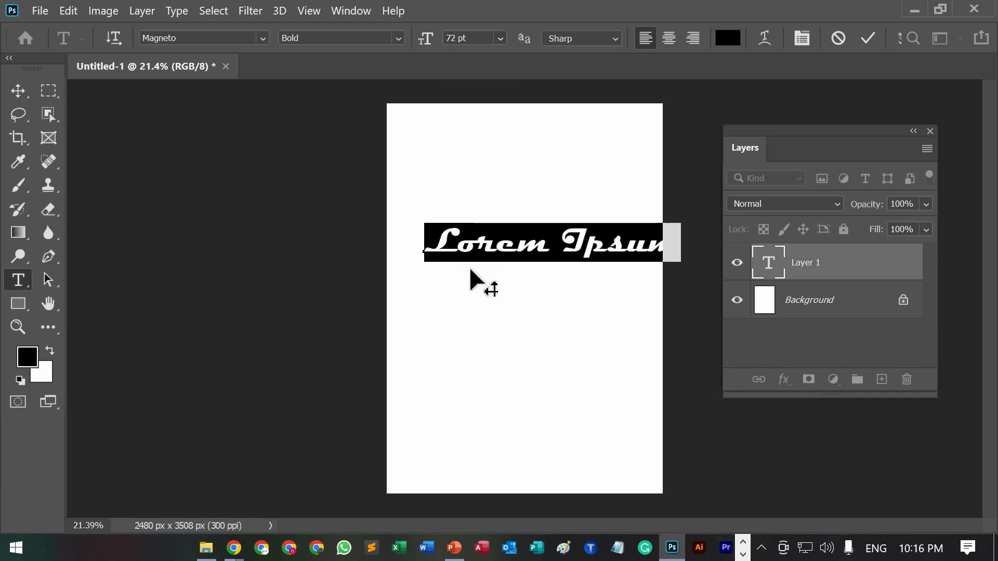
Step: Set the font of the Lorem Ipsum text to Algerian and check which font styles it offers
click(264, 38)
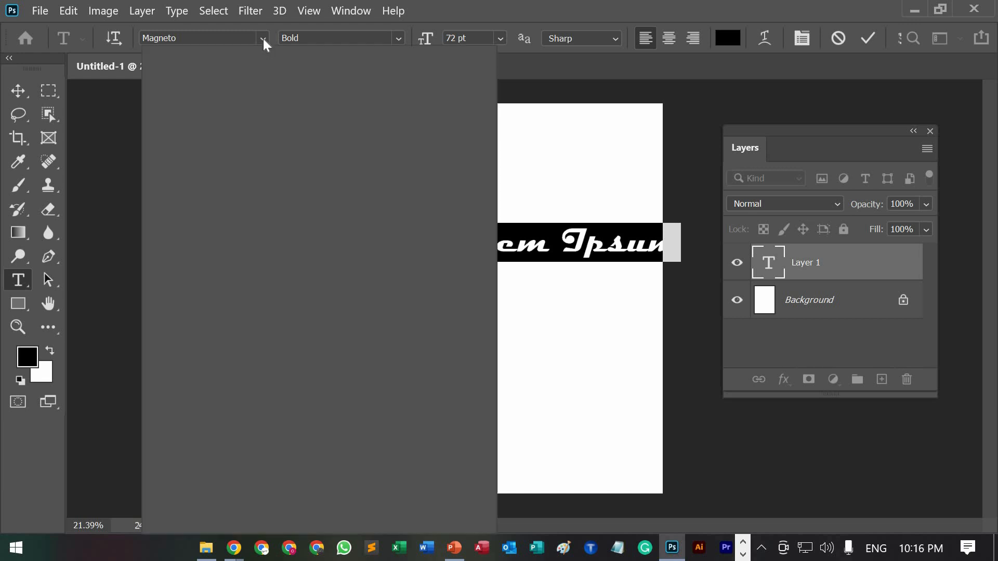
scroll(270, 125, up, 15)
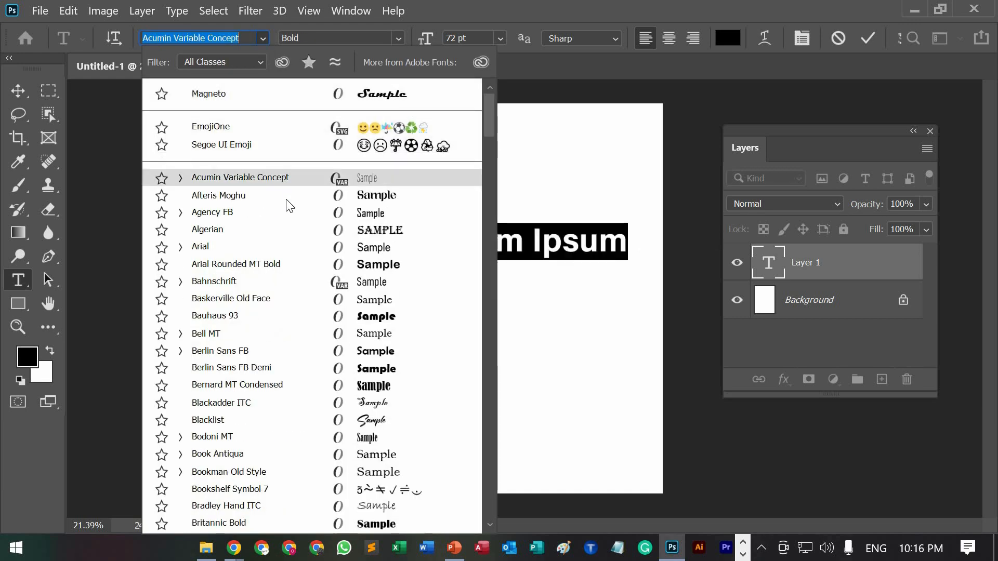
click(298, 228)
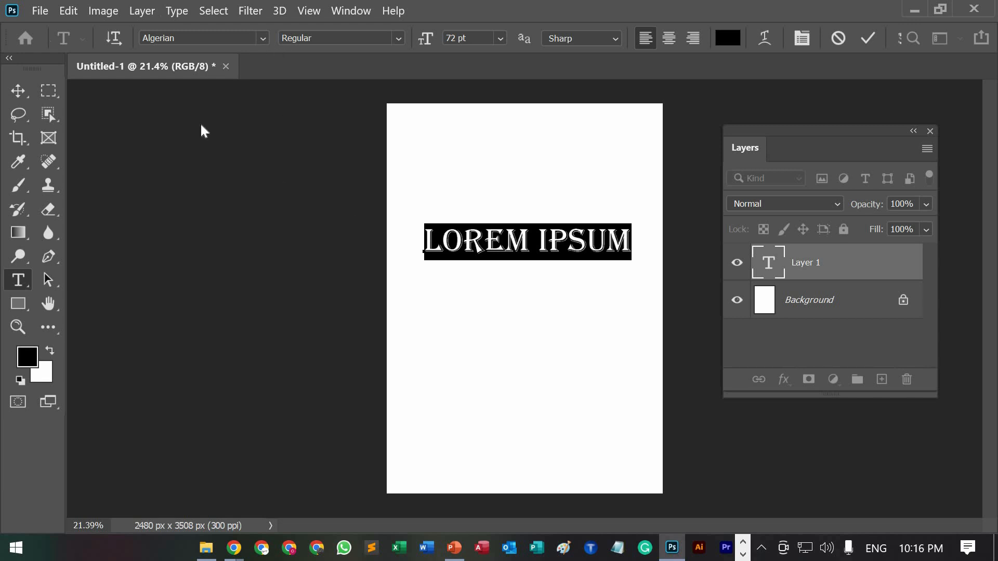
click(263, 39)
click(272, 248)
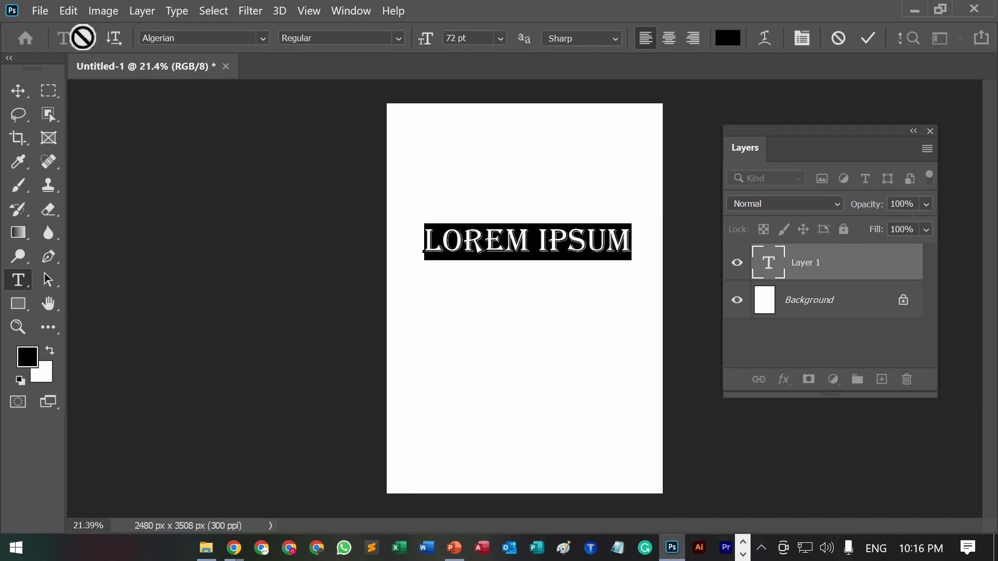
click(398, 39)
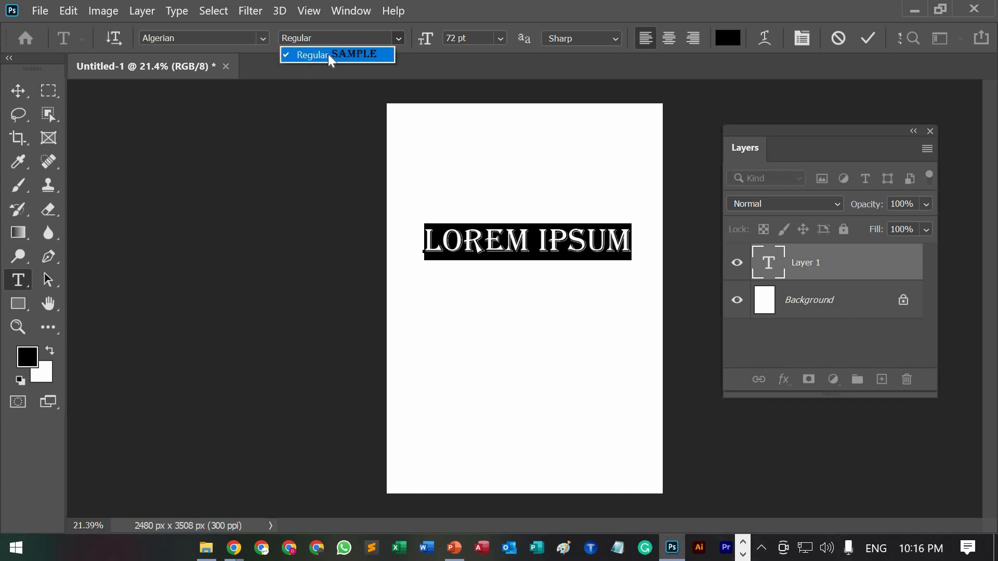
click(266, 36)
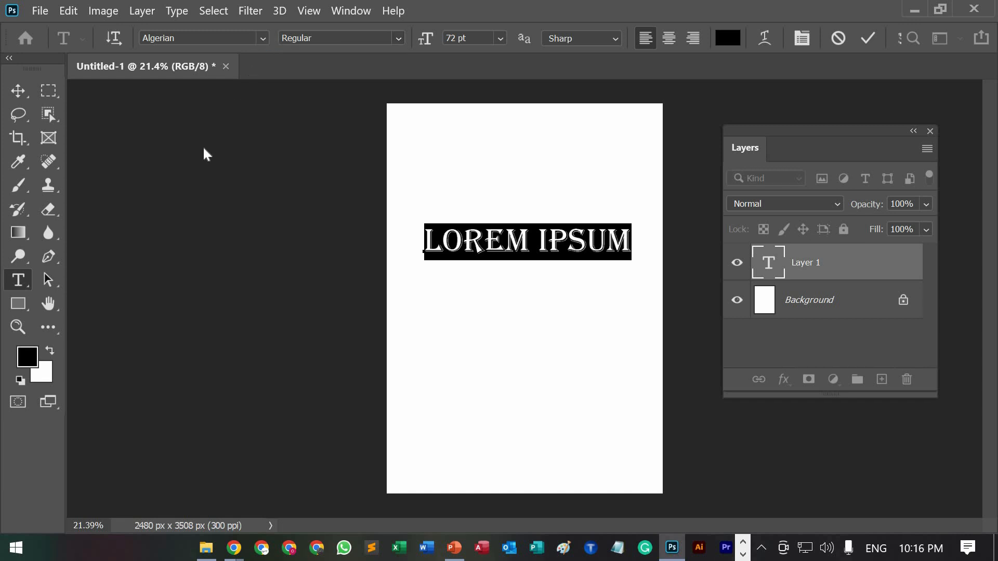
Step: Change the text's font to Bell MT and review its available font styles
click(262, 38)
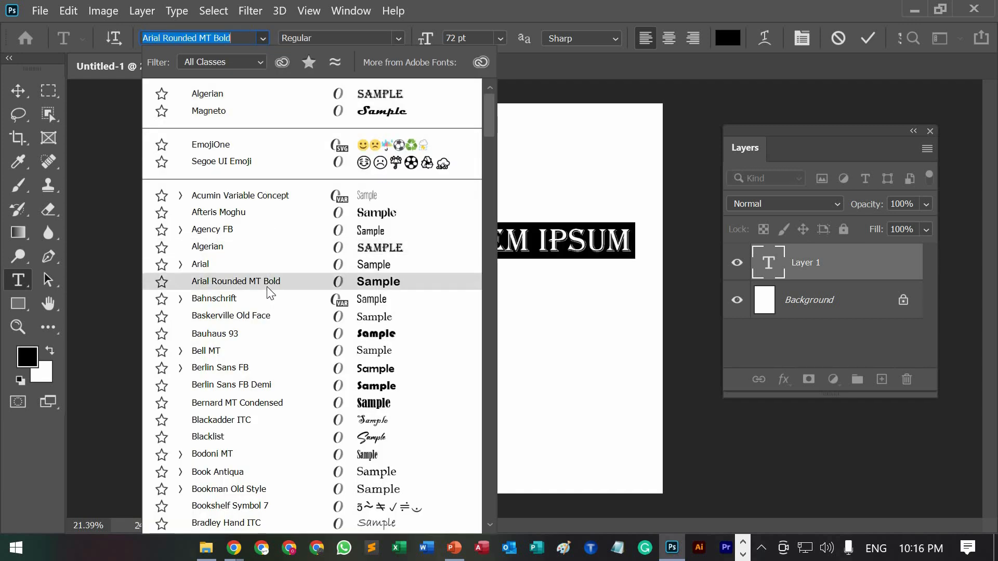
click(223, 354)
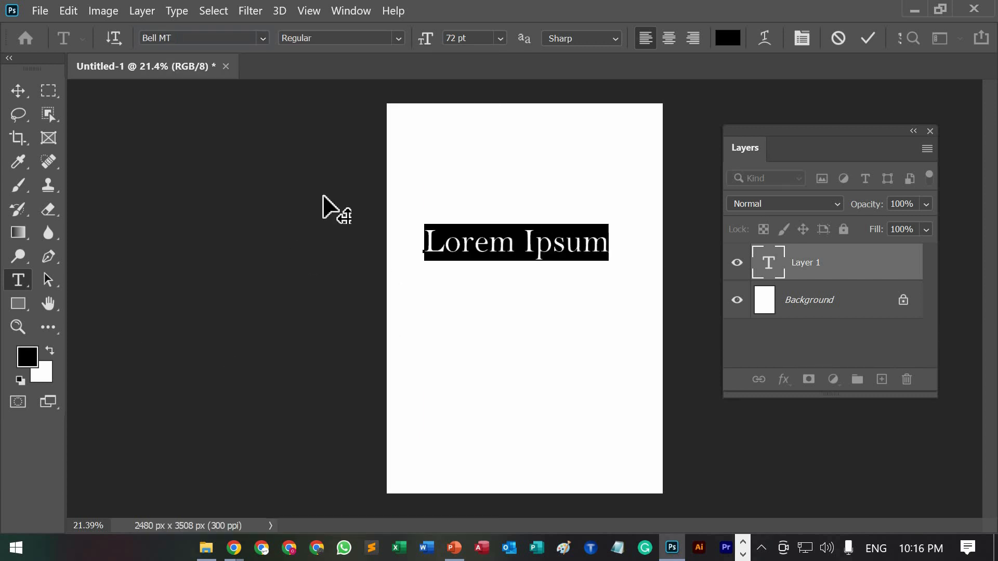
click(399, 38)
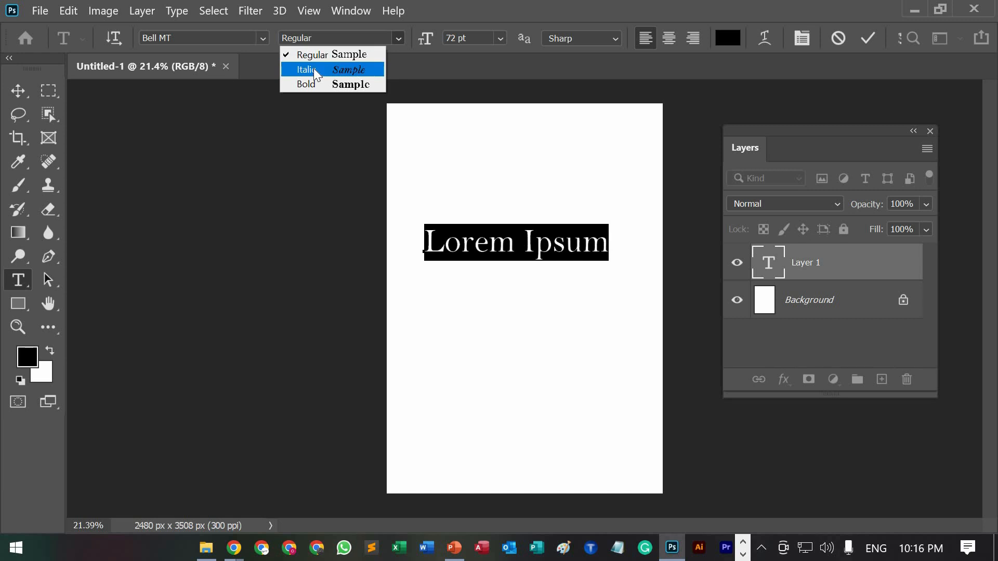
click(263, 35)
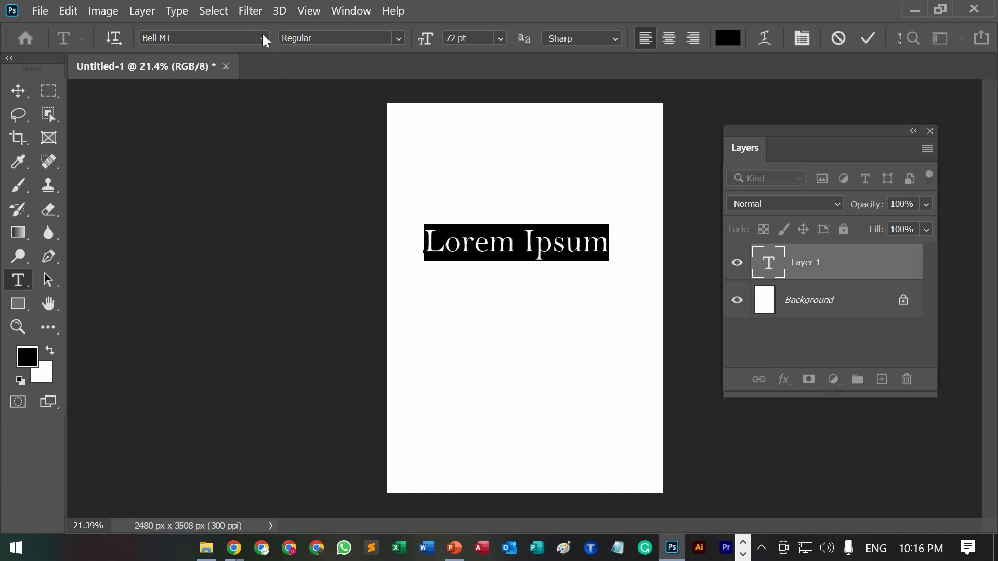
Step: Switch the text's font back to Algerian and look at its style options again
click(263, 34)
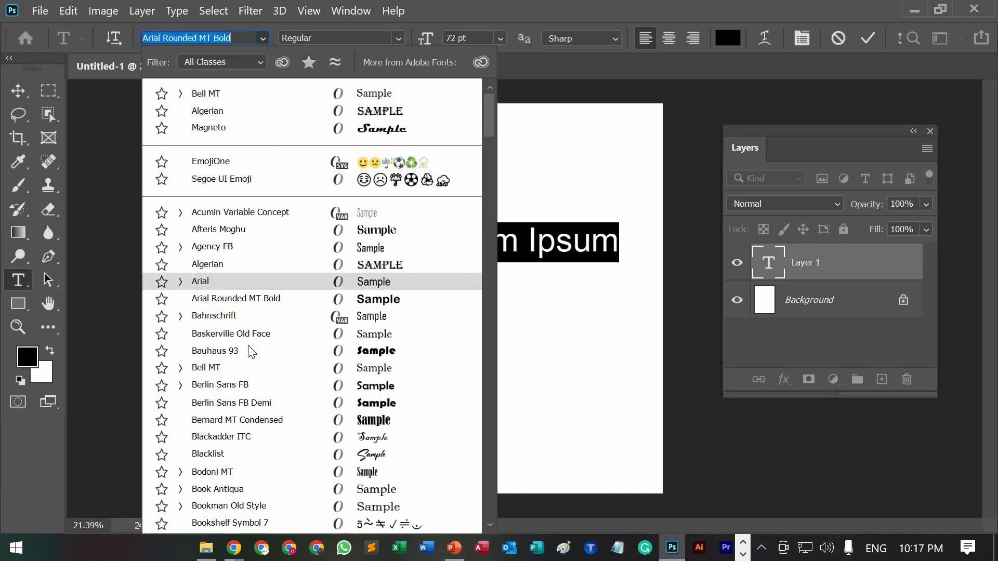
click(232, 268)
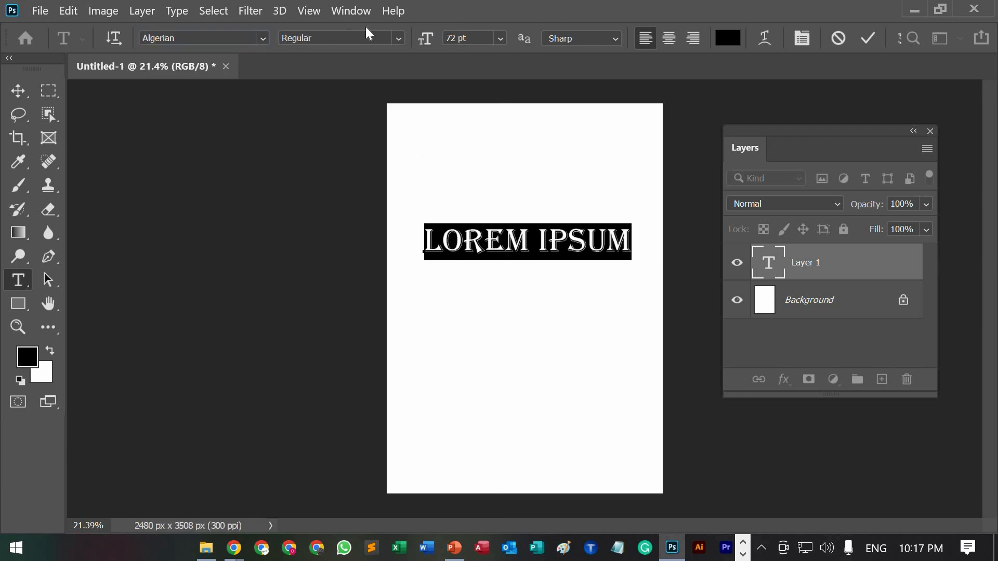
click(398, 38)
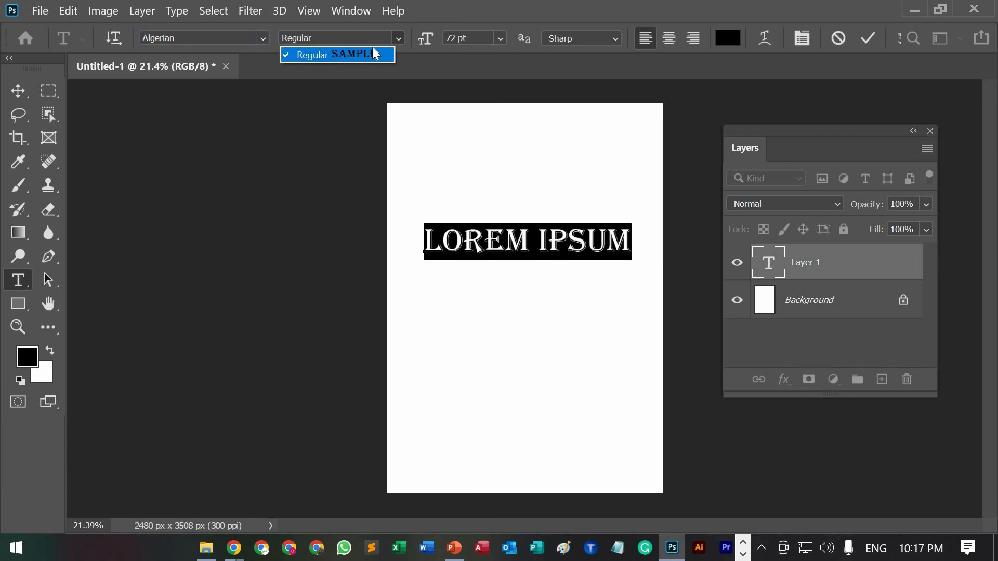
click(263, 39)
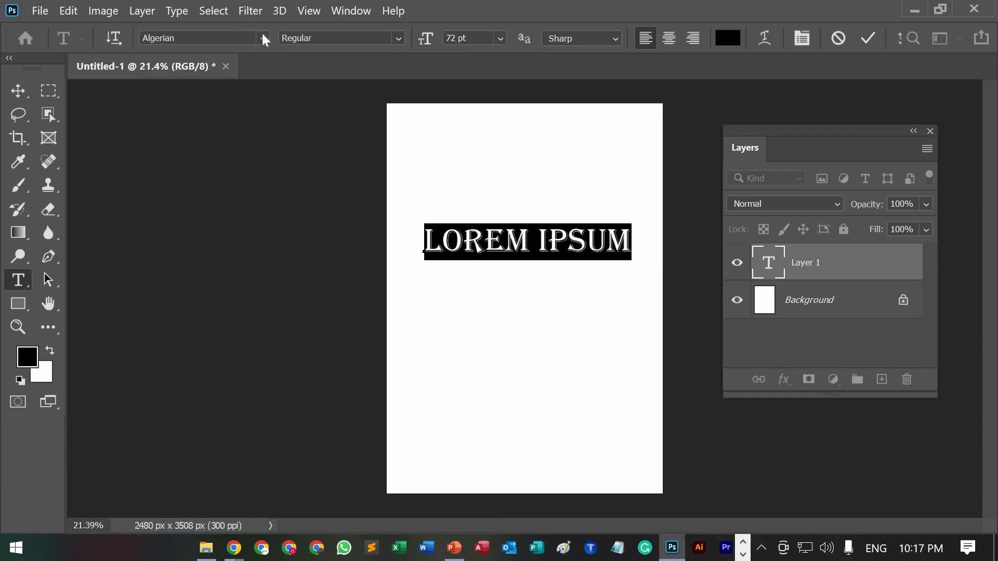
Step: Set the text's font to Arial with the Bold style
click(262, 37)
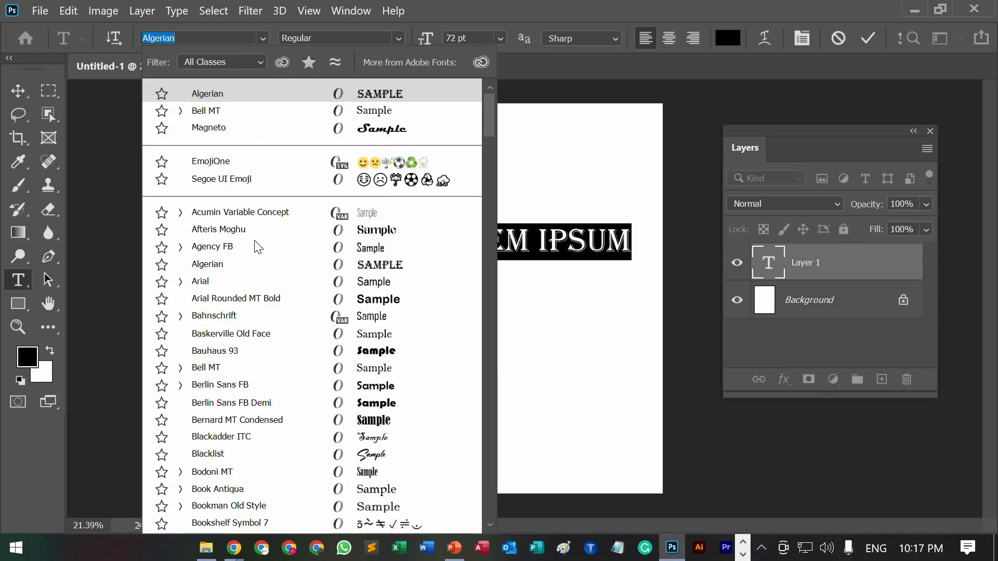
click(206, 282)
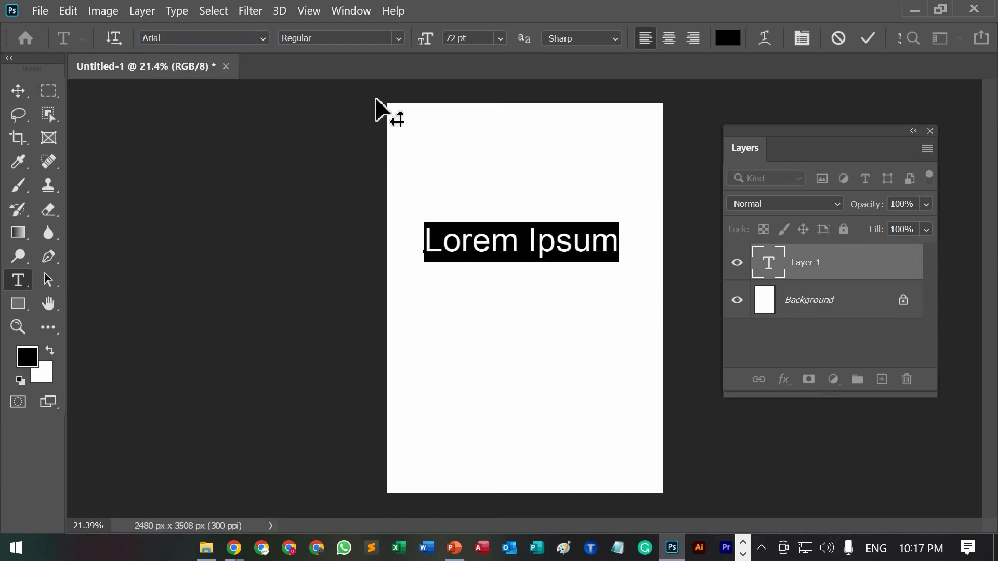
click(399, 39)
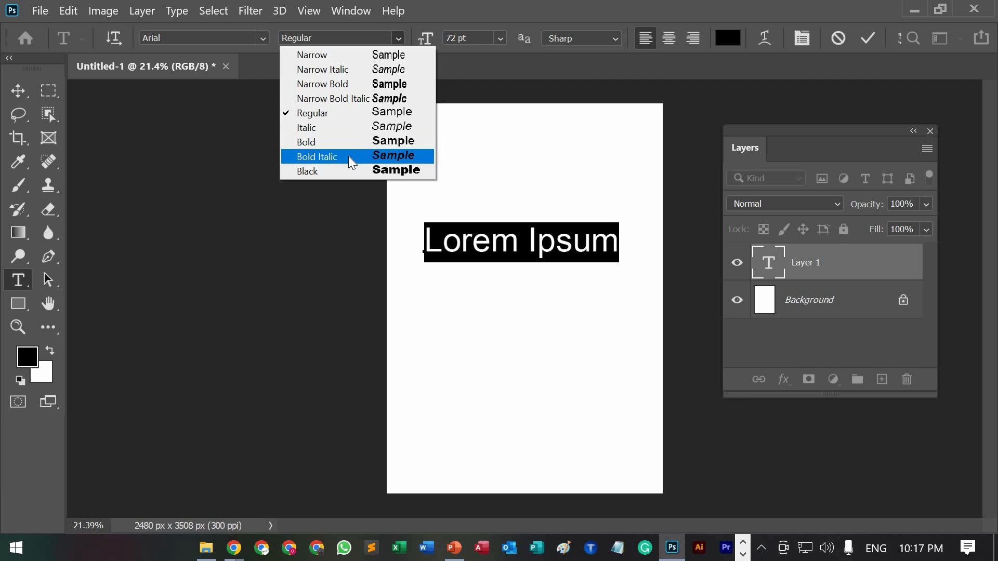
click(313, 142)
Step: Select the whole Lorem Ipsum text and set its color to red, f3041a
drag(444, 229, 464, 241)
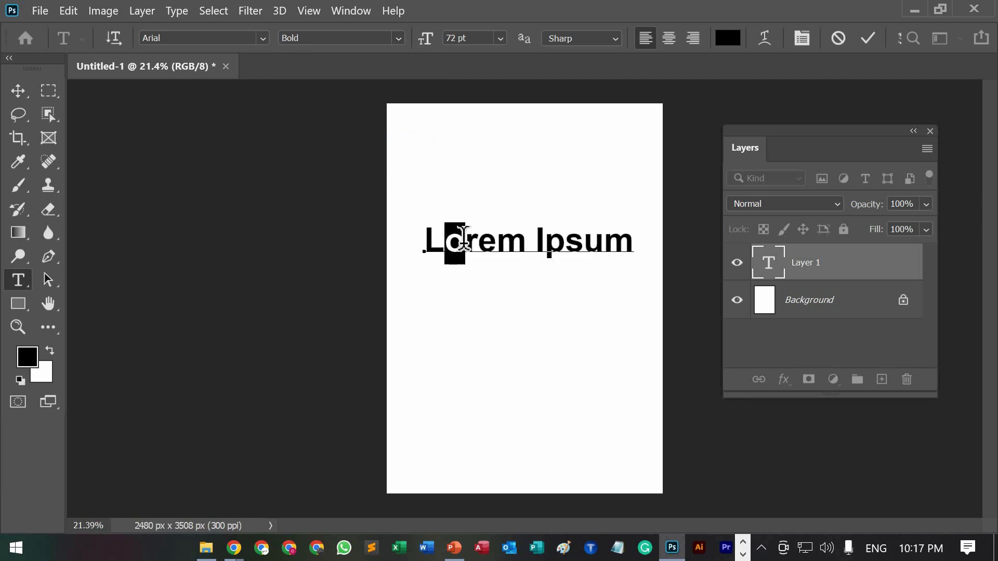
click(429, 238)
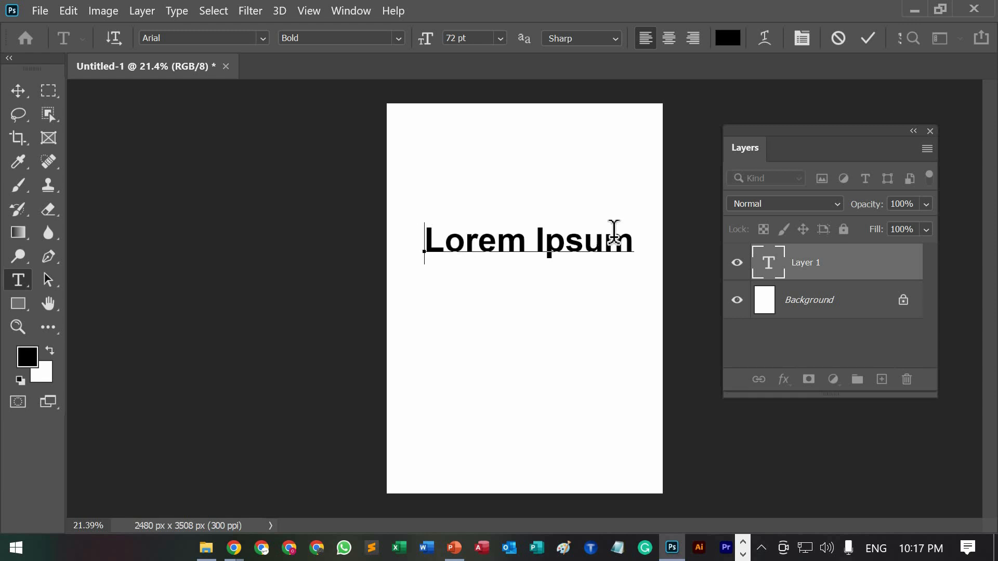
shift+click(613, 231)
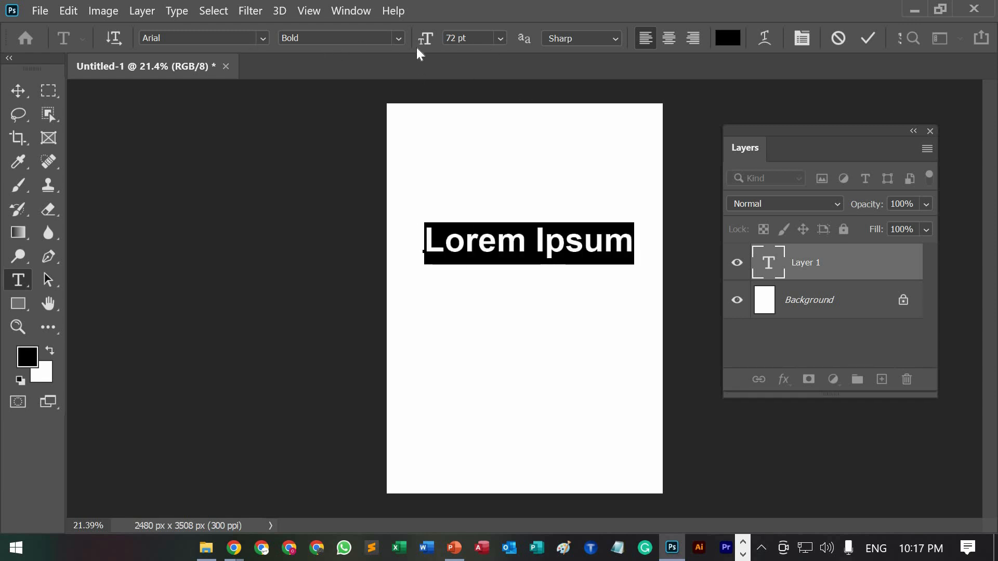
click(428, 241)
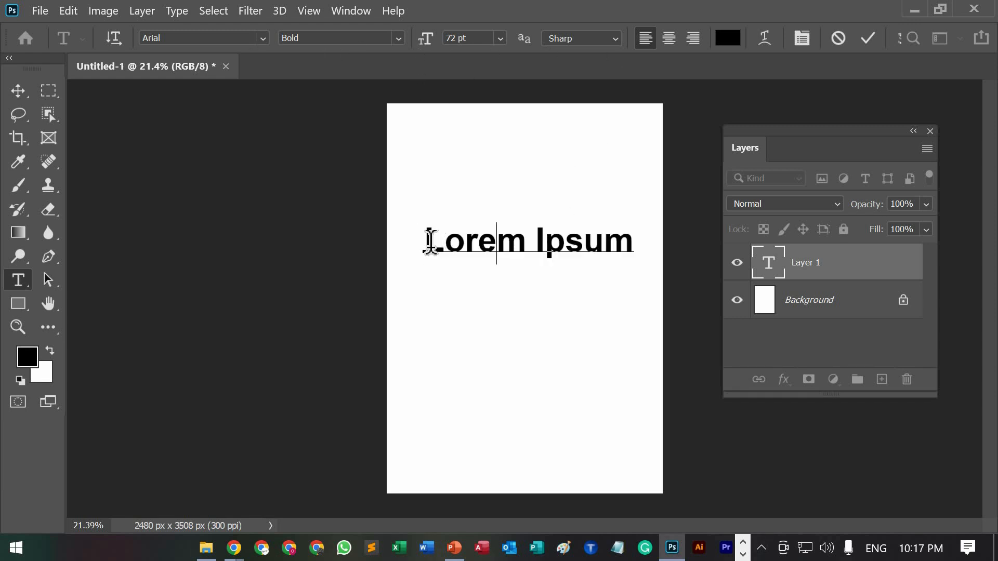
drag(434, 240, 636, 243)
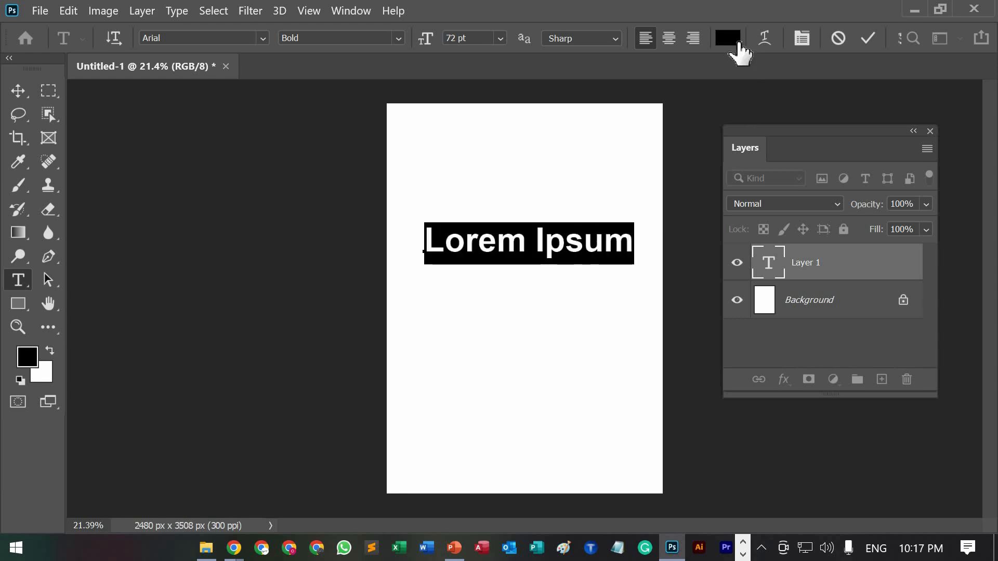
click(730, 37)
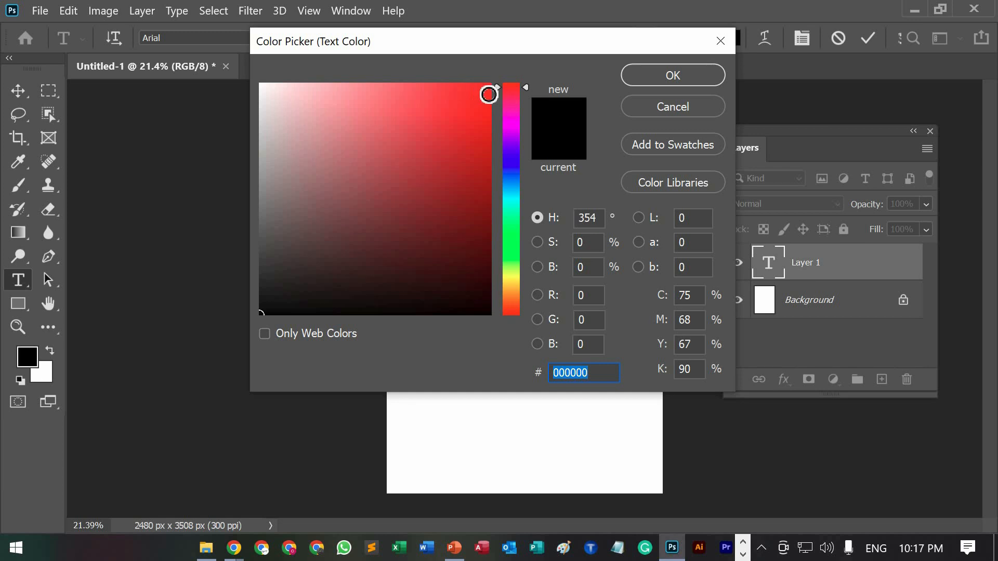
click(488, 94)
click(635, 78)
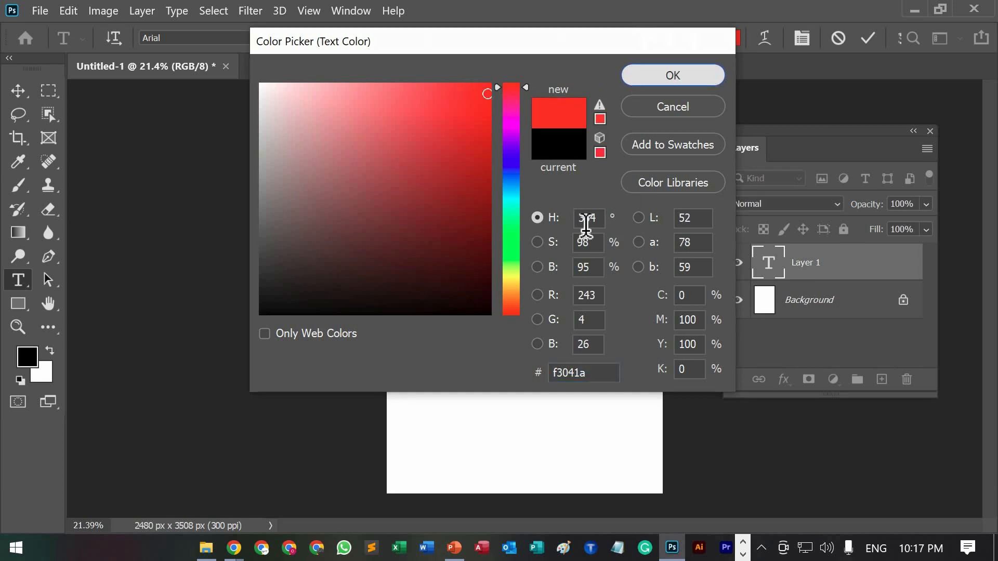
Step: Commit the red text, nudge it slightly with the Move tool and delete its layer
drag(446, 242, 582, 241)
click(8, 98)
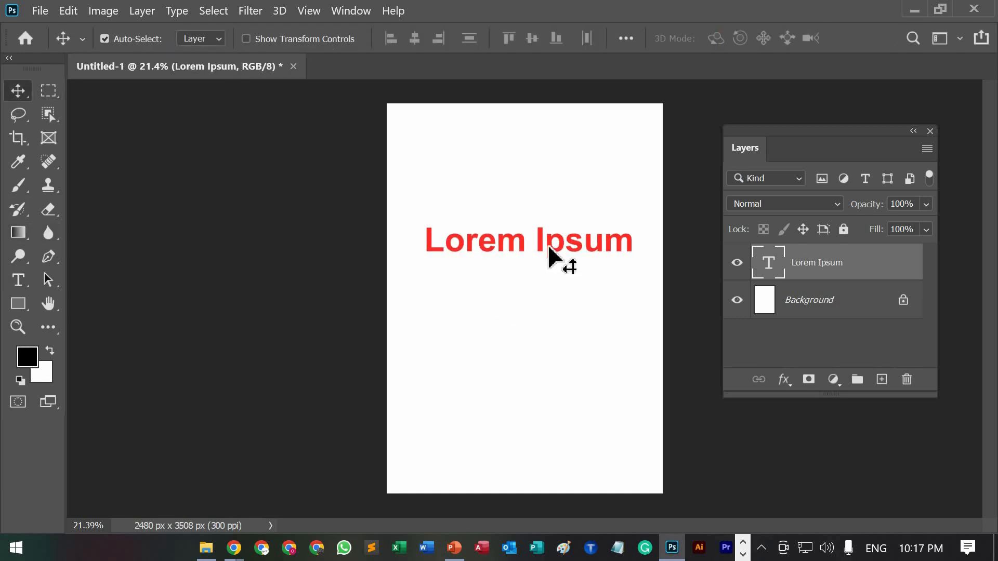
drag(550, 251, 538, 255)
key(Delete)
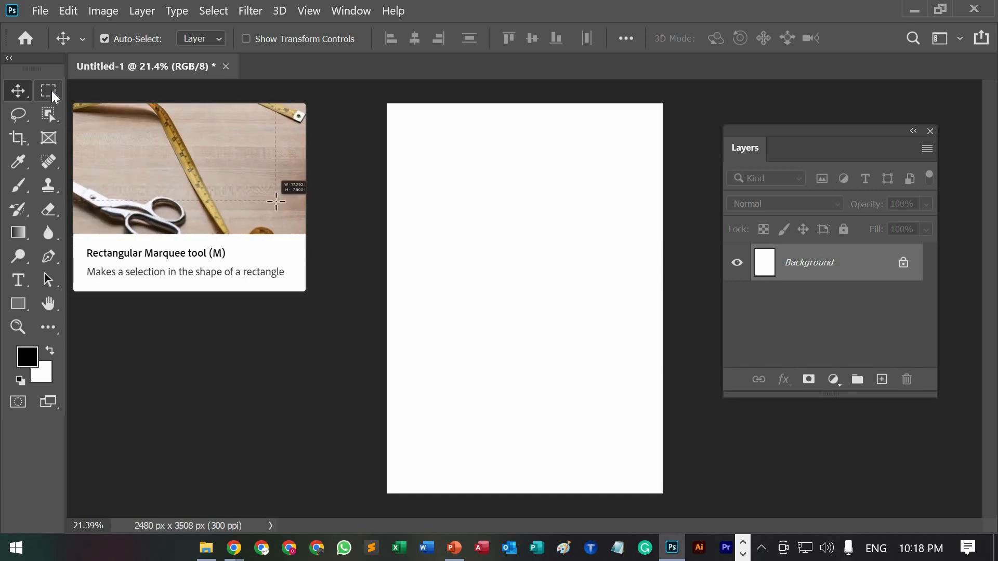
Step: Look through the Lasso and Marquee tool variants and activate the Rectangular Marquee Tool
click(29, 123)
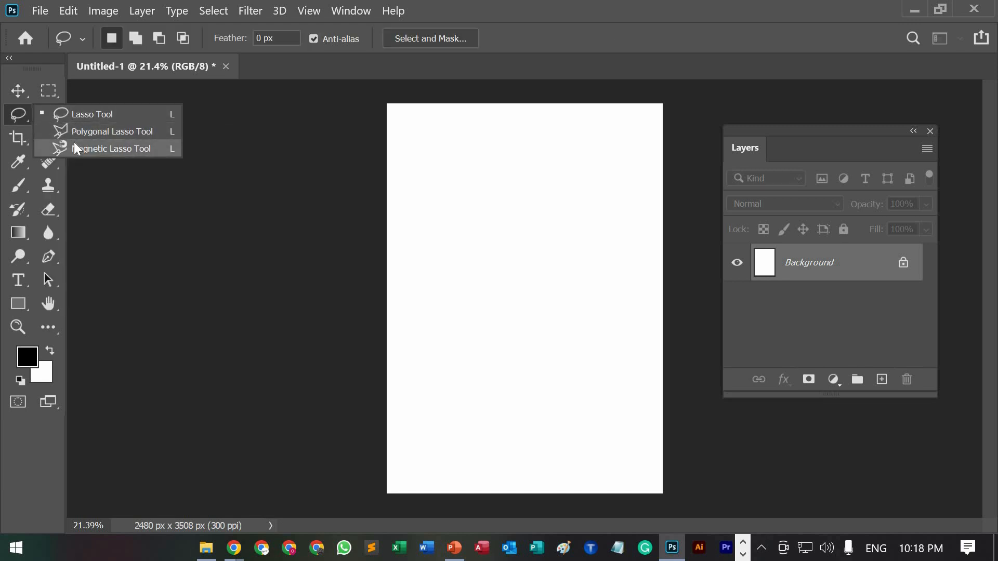
click(52, 92)
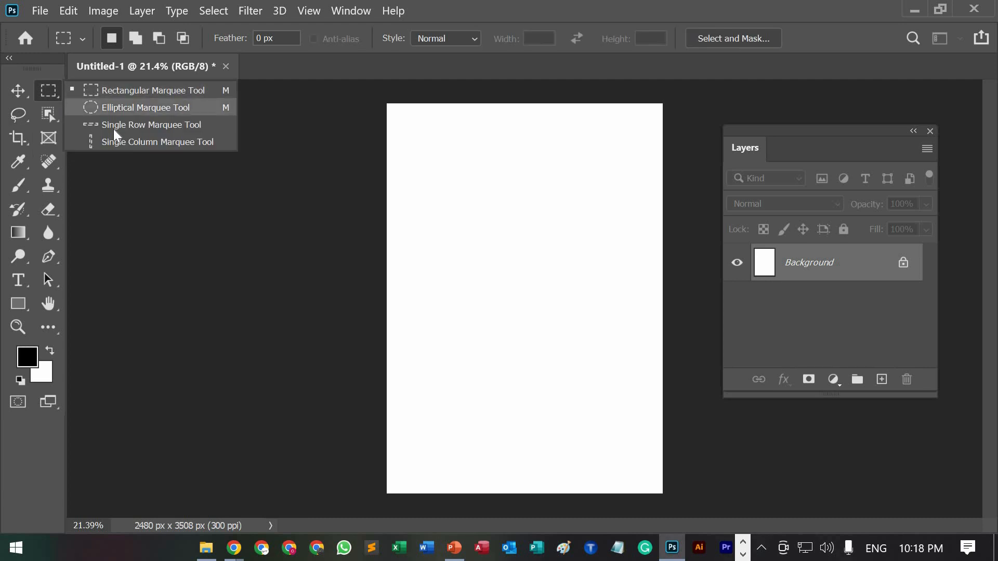
click(59, 89)
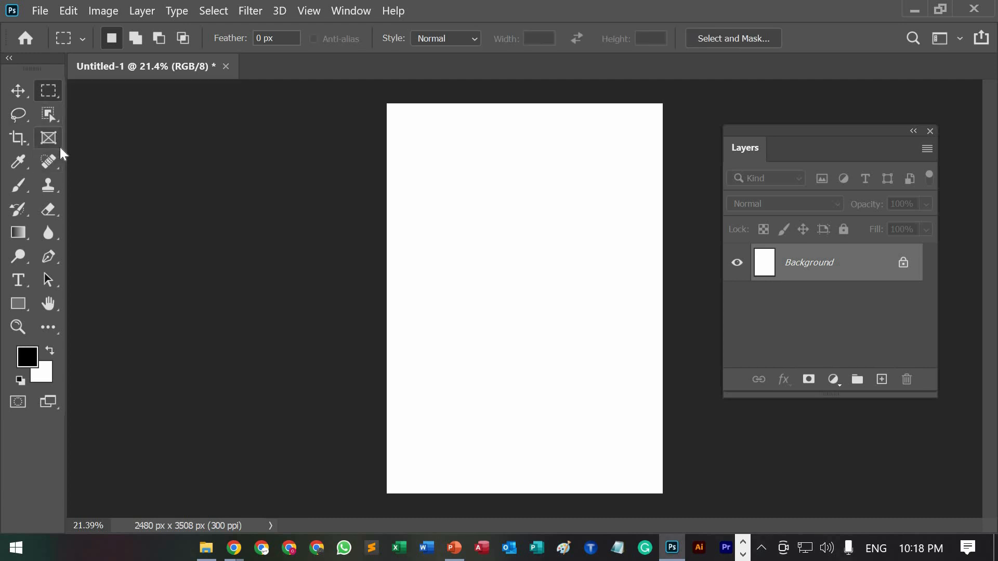
click(53, 94)
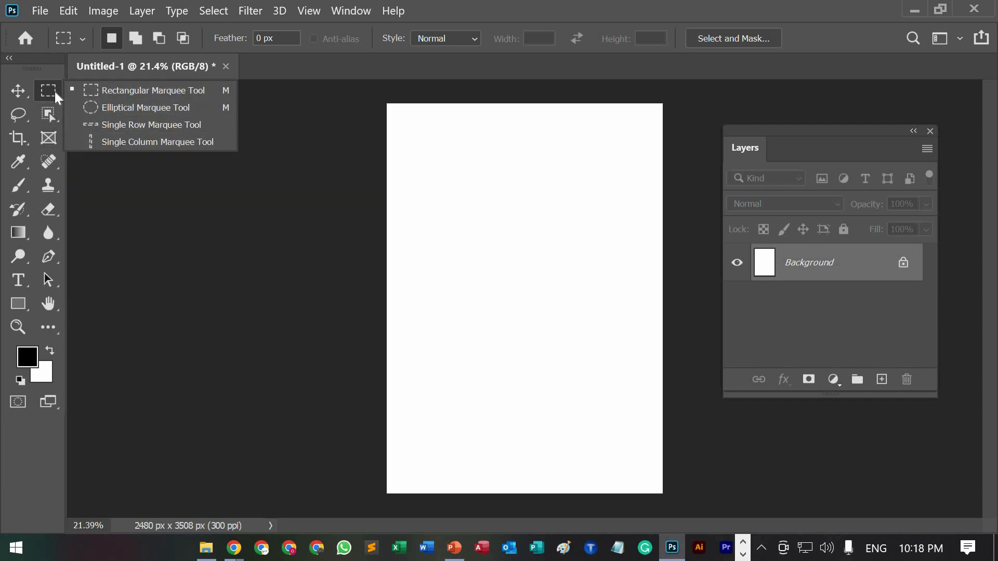
click(106, 92)
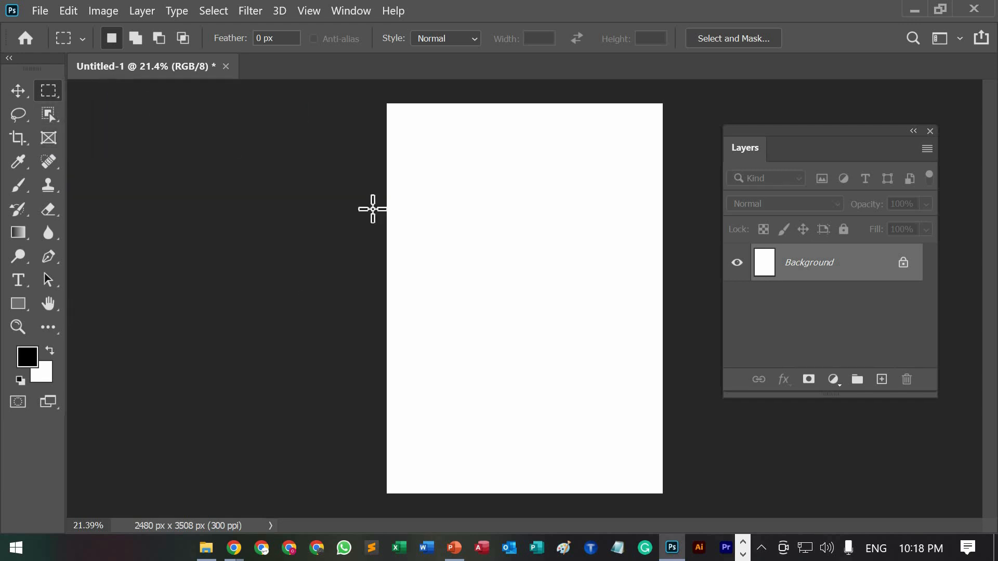
Step: Draw several rectangular marquee selections on the blank page, ending with one in the page's upper-left area
drag(420, 165, 508, 307)
drag(529, 220, 632, 391)
drag(417, 210, 526, 341)
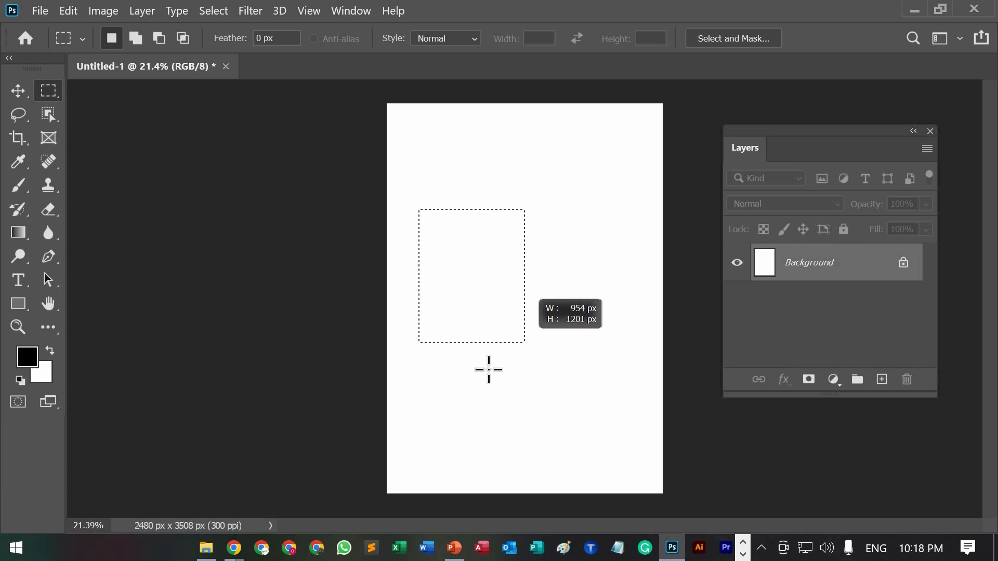
drag(463, 369, 599, 461)
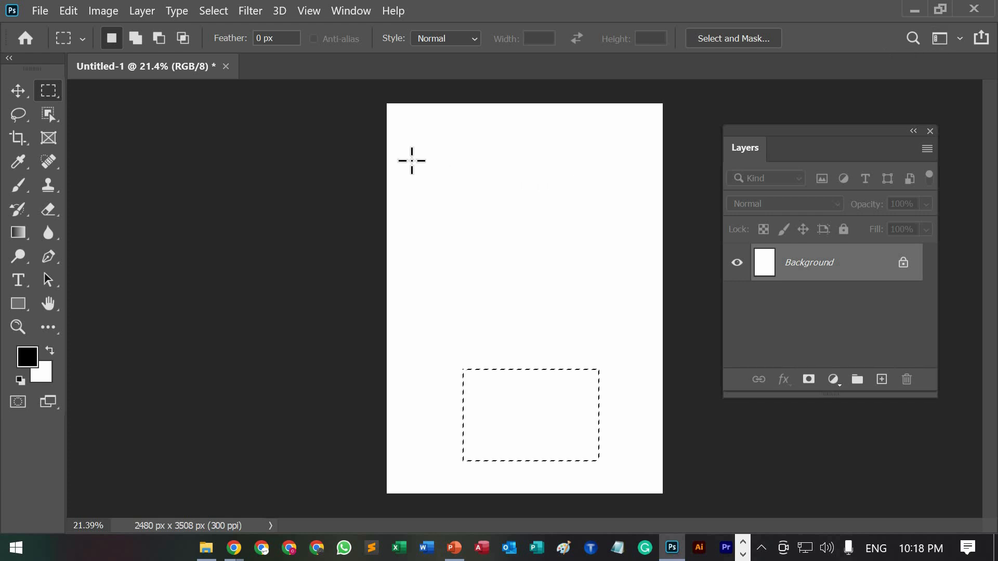
drag(411, 160, 501, 274)
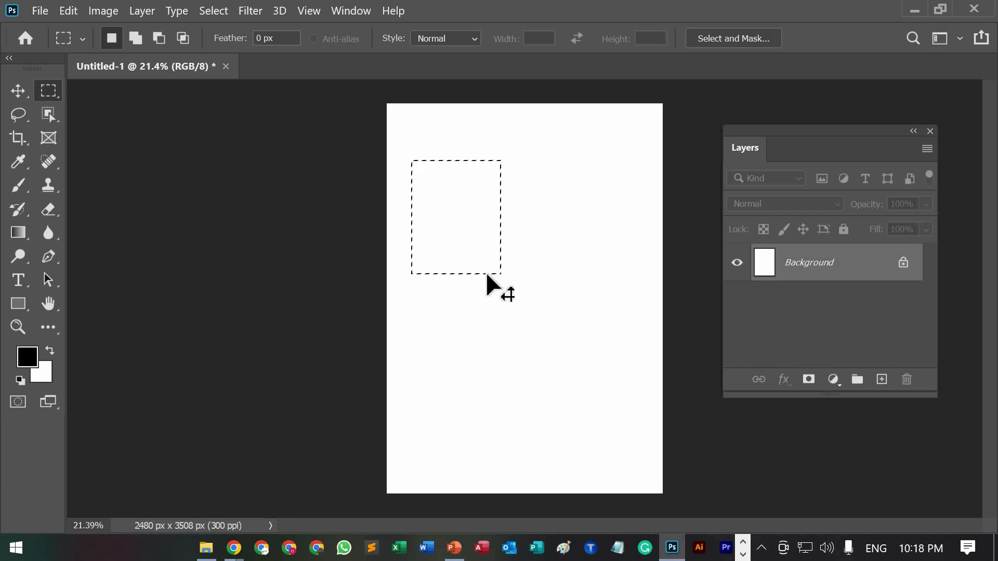
Step: Open the bedroom wall image whose file name starts with 0d938dfa887298b81a1a32b3d7dfb7c7 from Local Disk (F:)
click(38, 16)
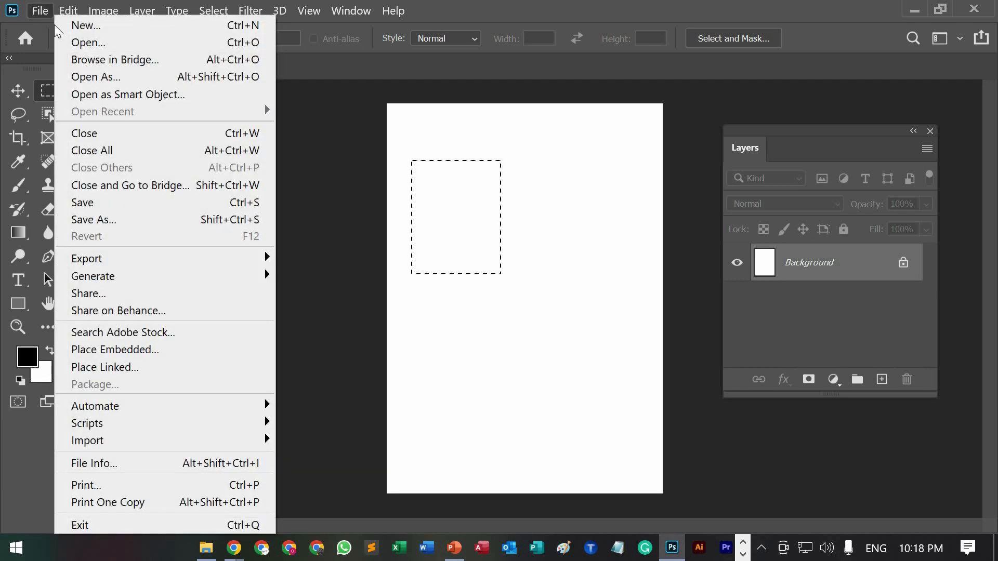
click(97, 44)
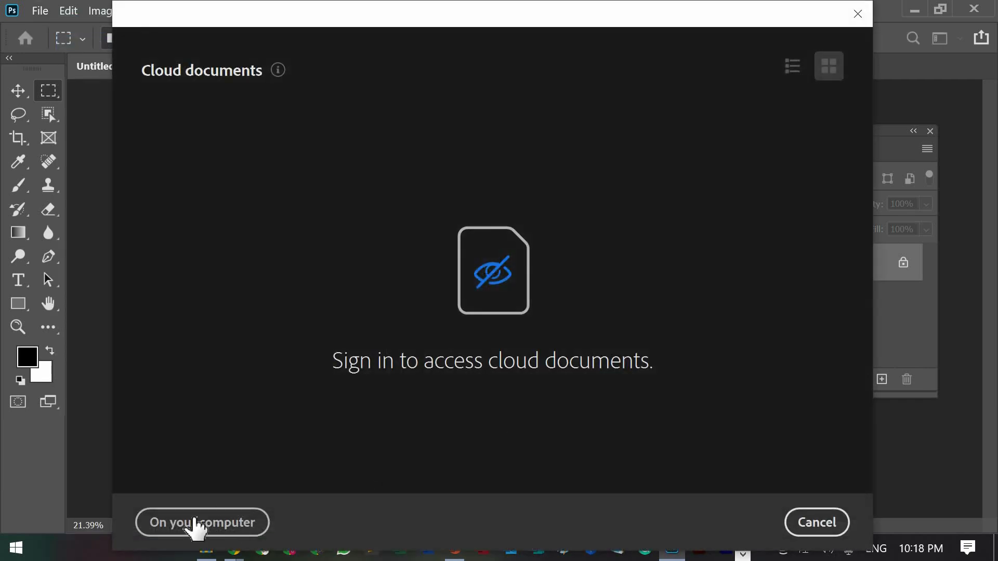
click(195, 526)
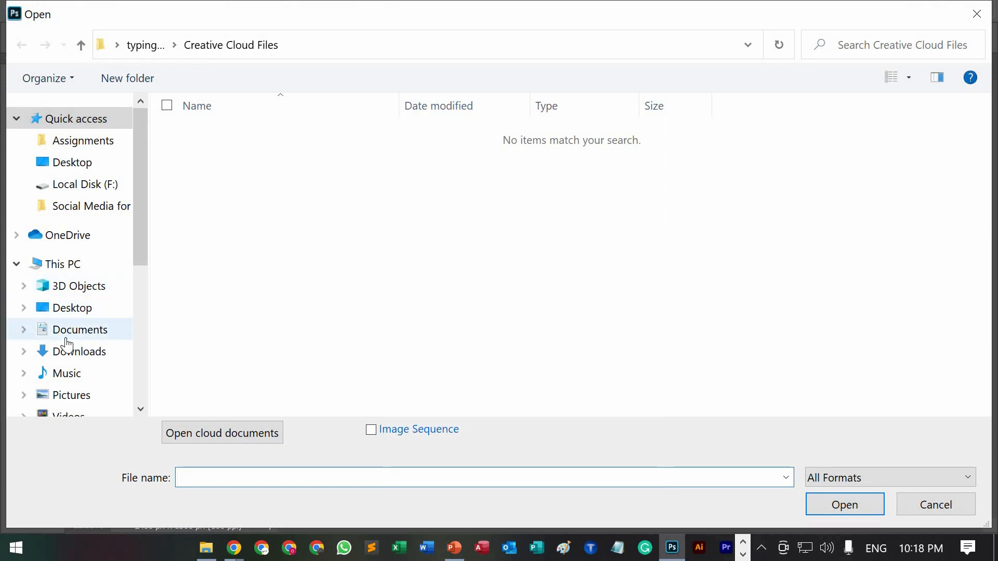
click(70, 332)
click(73, 338)
scroll(78, 328, down, 3)
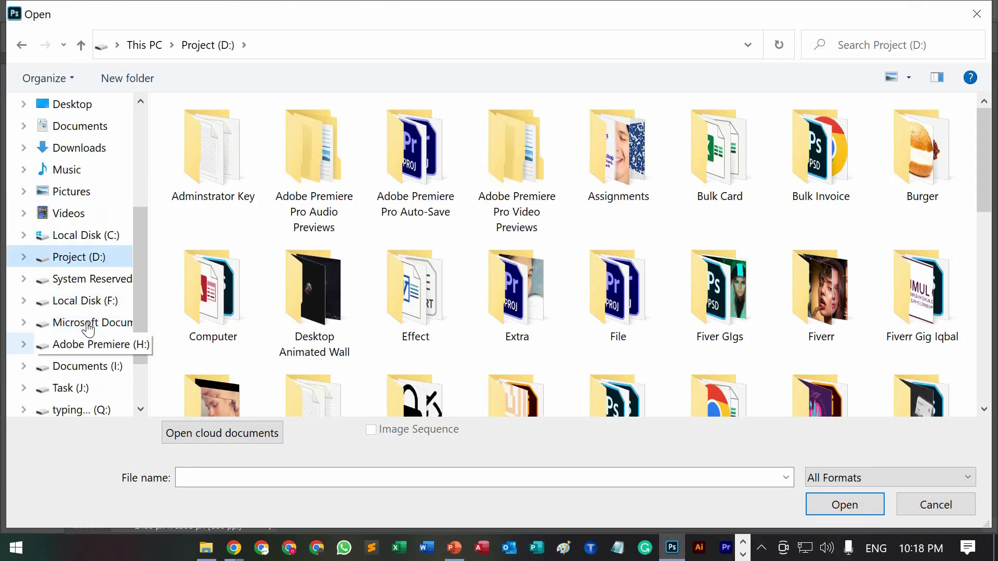
click(85, 300)
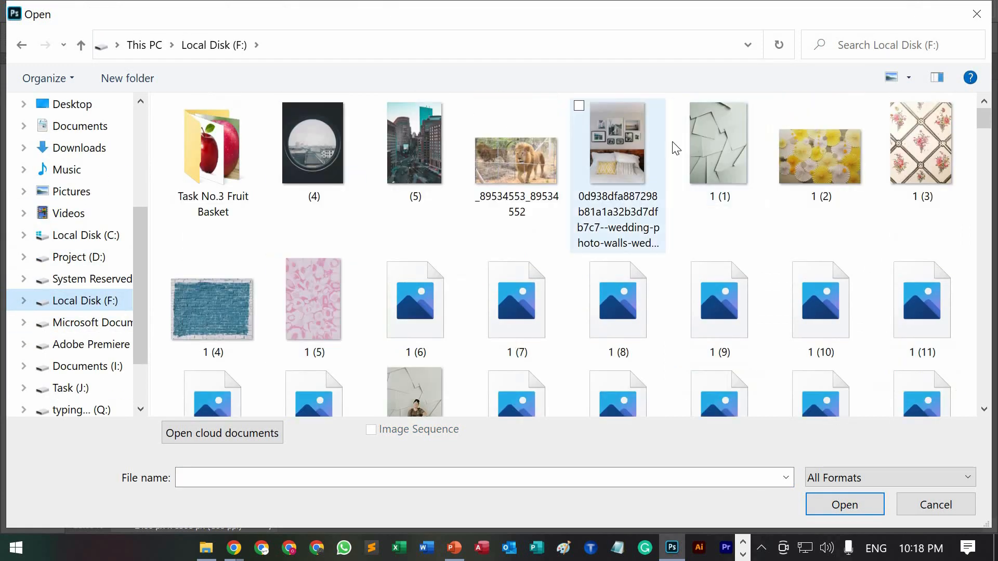
click(609, 129)
click(845, 504)
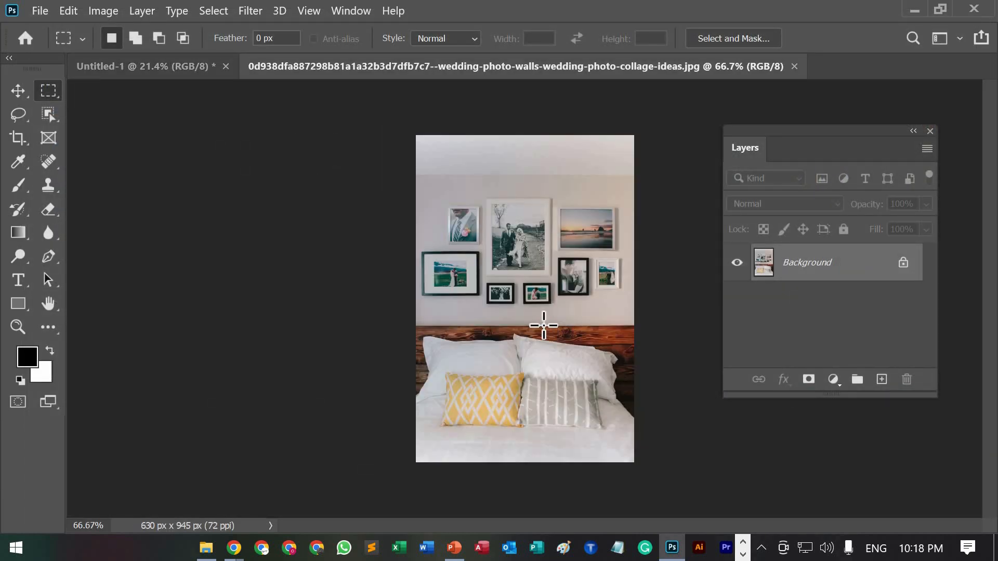
Step: Activate the Move tool and view the Untitled-1 and bedroom photo documents in turn, ending on the photo
click(19, 94)
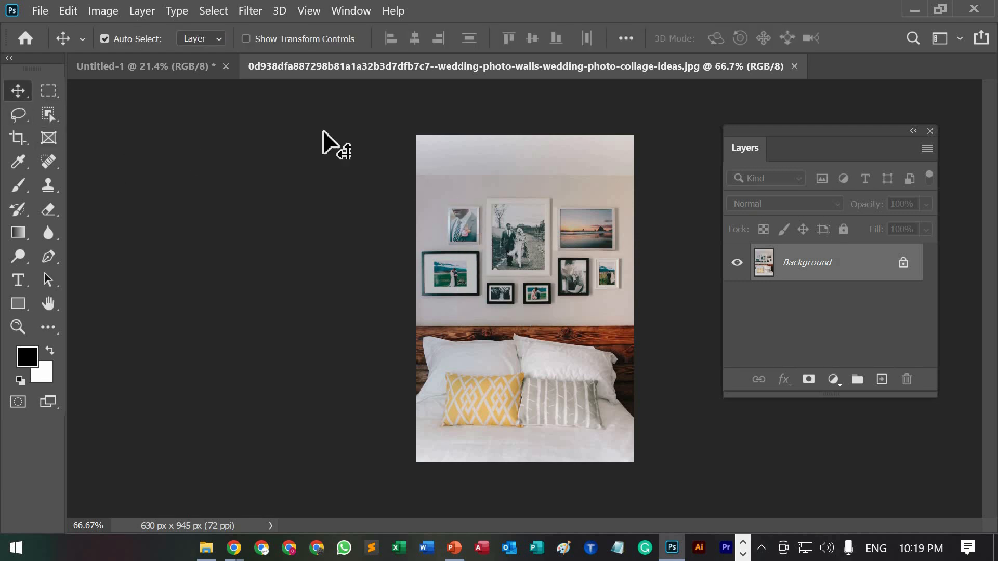
click(168, 71)
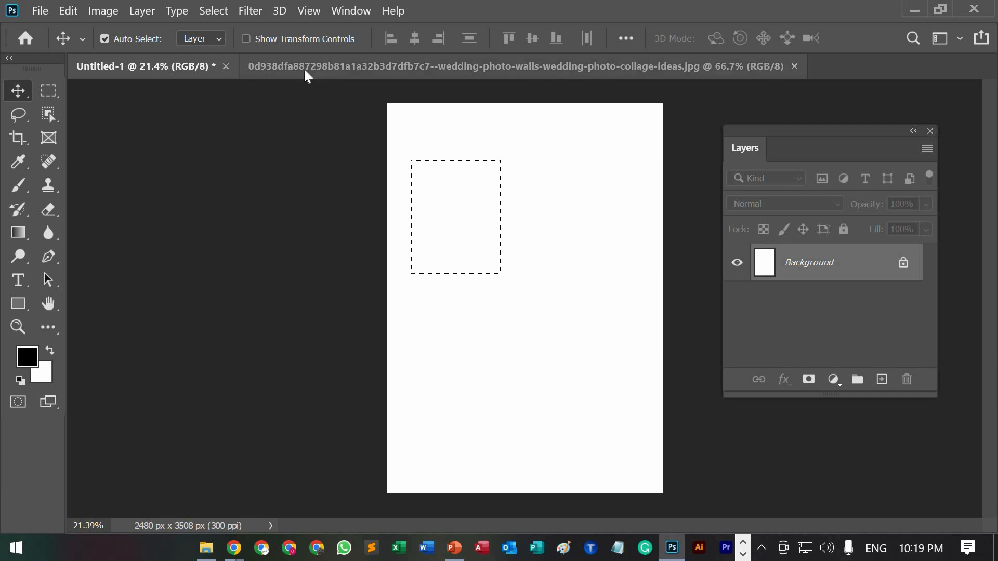
click(353, 65)
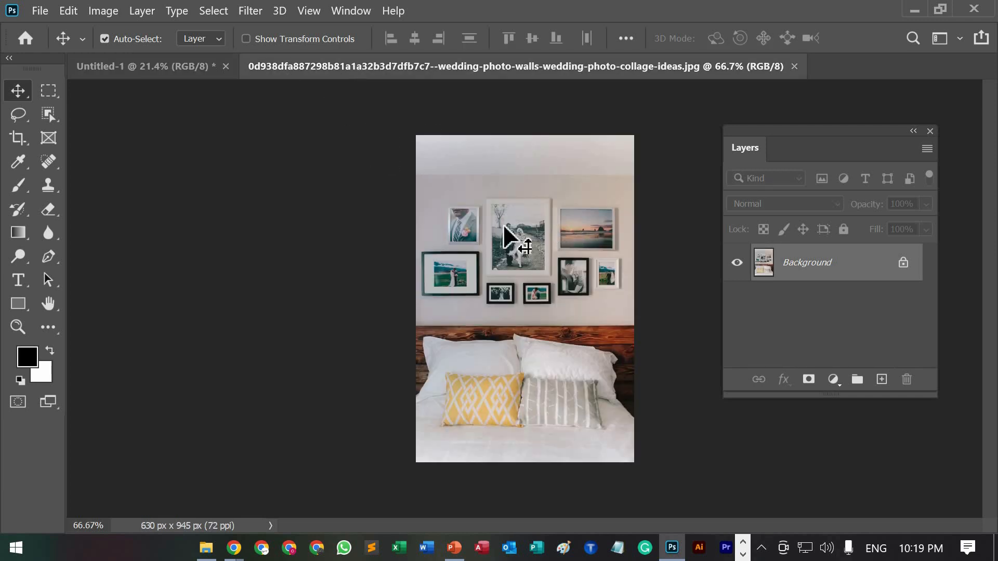
click(146, 72)
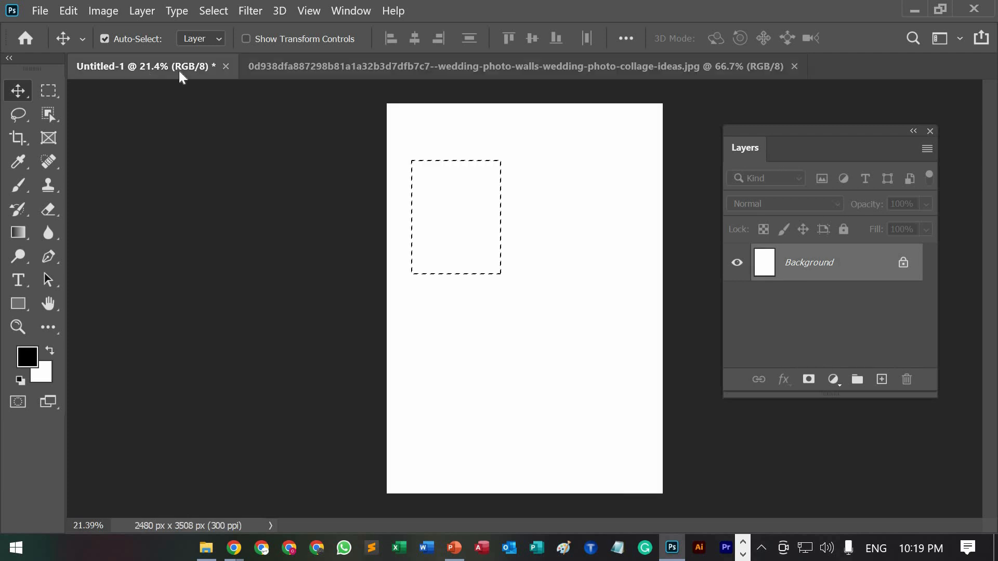
click(289, 68)
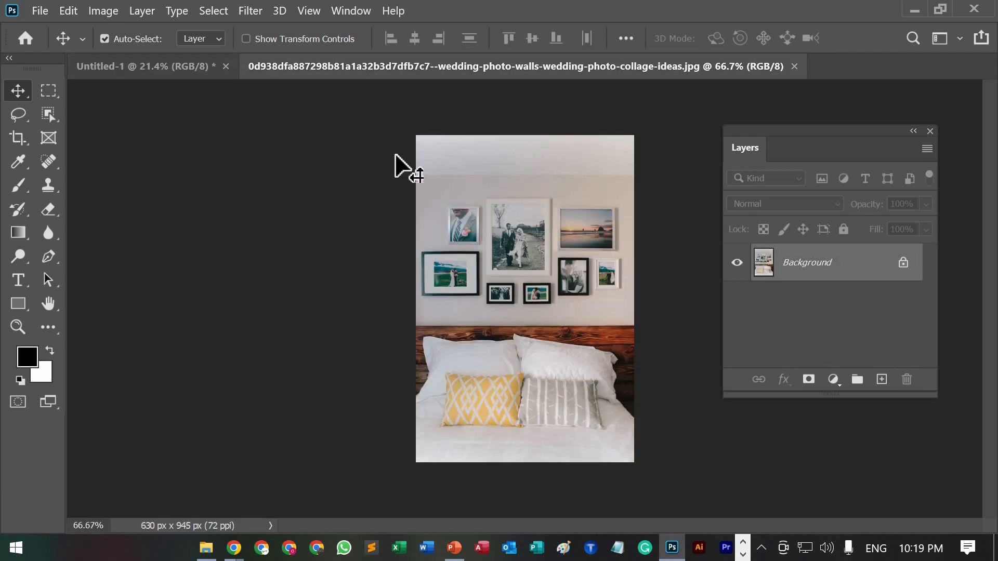
Step: Copy the bedroom photo into the Untitled-1 document with the Move tool and clear the rectangular selection
right_click(25, 92)
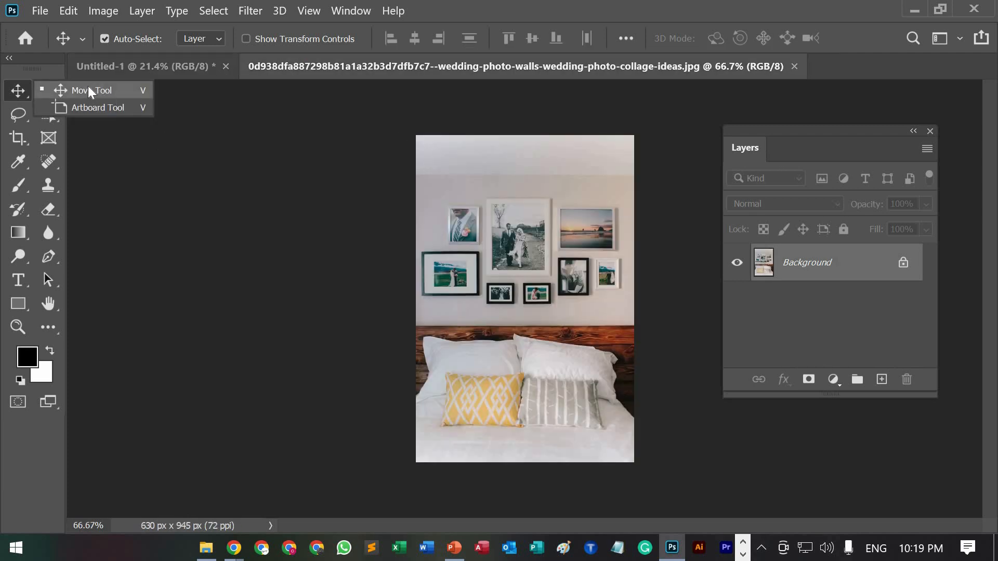
click(89, 87)
drag(524, 237, 349, 160)
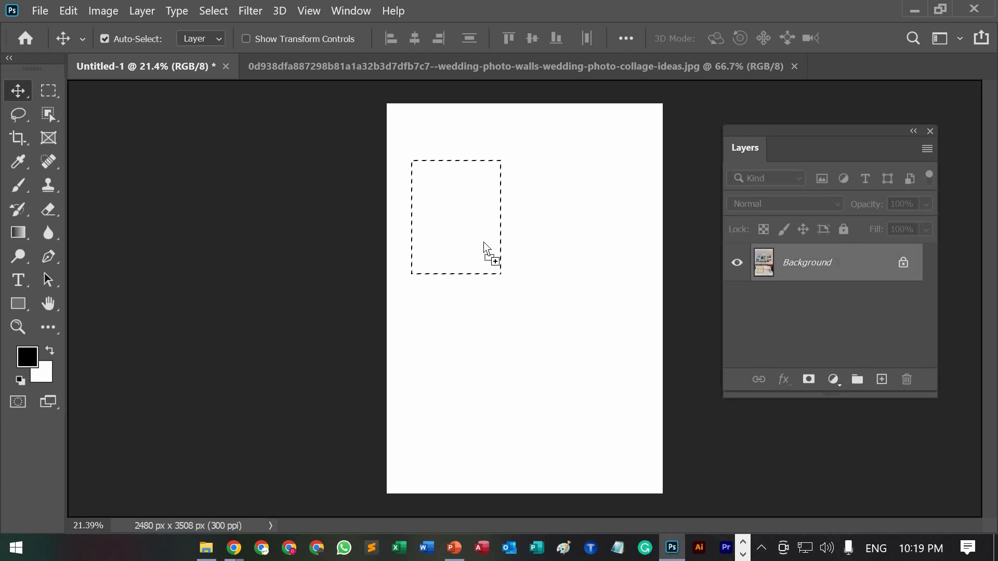
drag(496, 249, 496, 249)
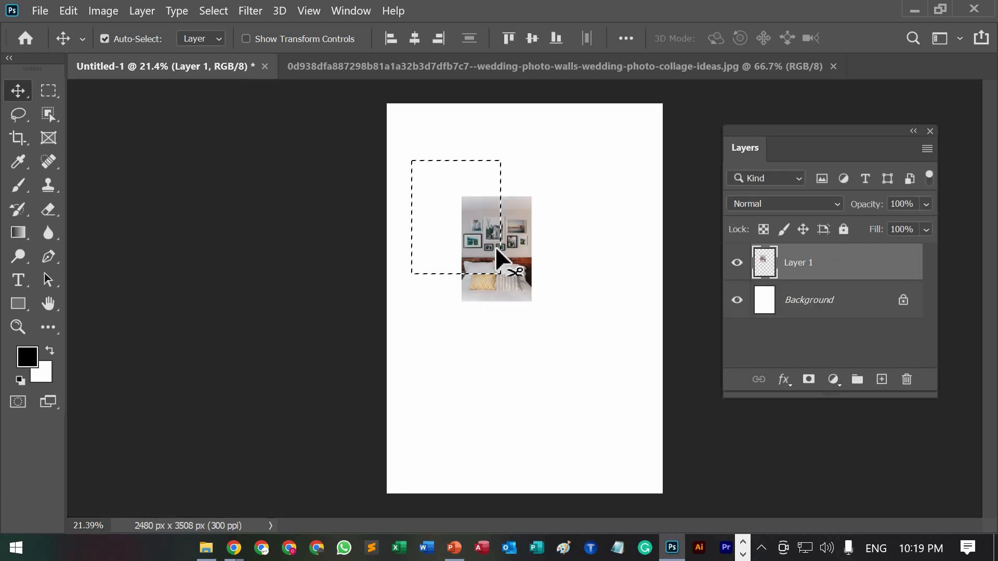
key(ctrl+d)
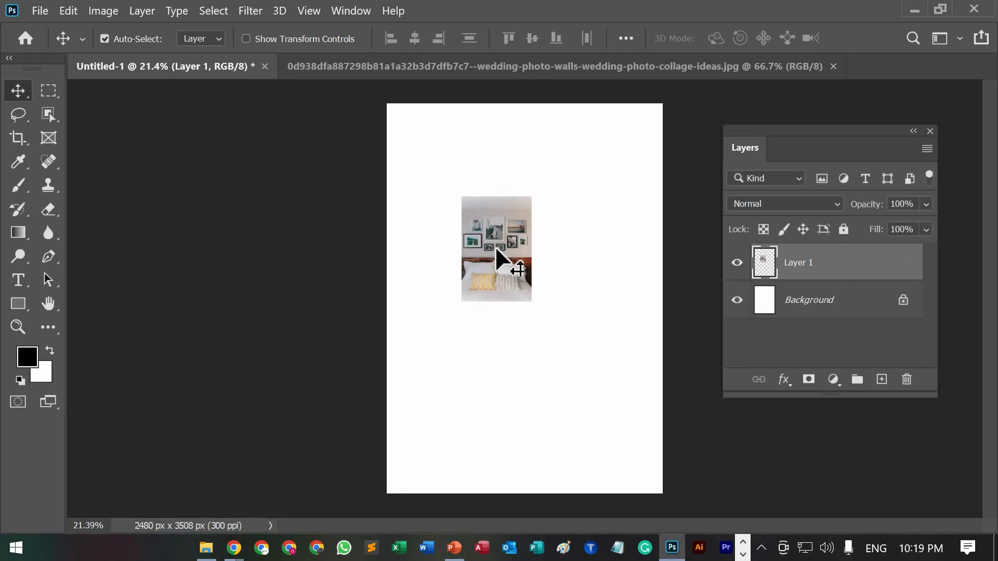
Step: Close the original bedroom photo document and center the copied photo horizontally on the Untitled-1 page, slightly higher up
mouse_move(501, 257)
mouse_down()
mouse_move(515, 260)
mouse_move(500, 253)
mouse_up()
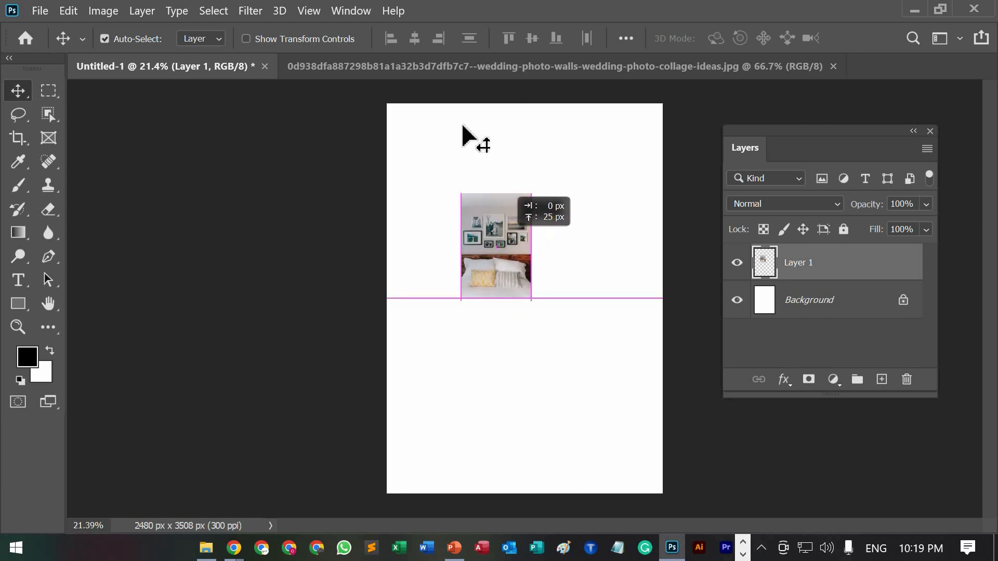
click(439, 66)
click(126, 65)
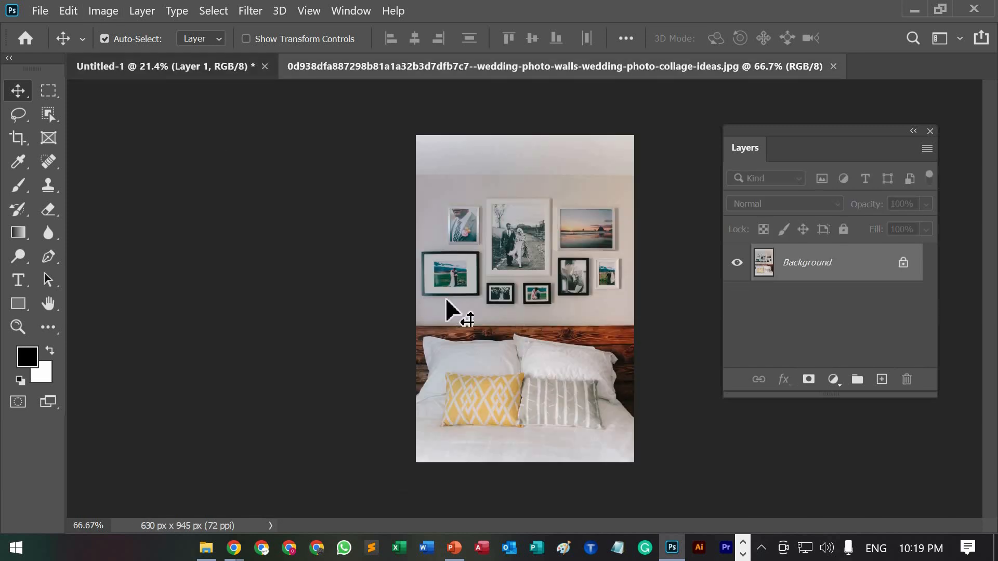
click(683, 77)
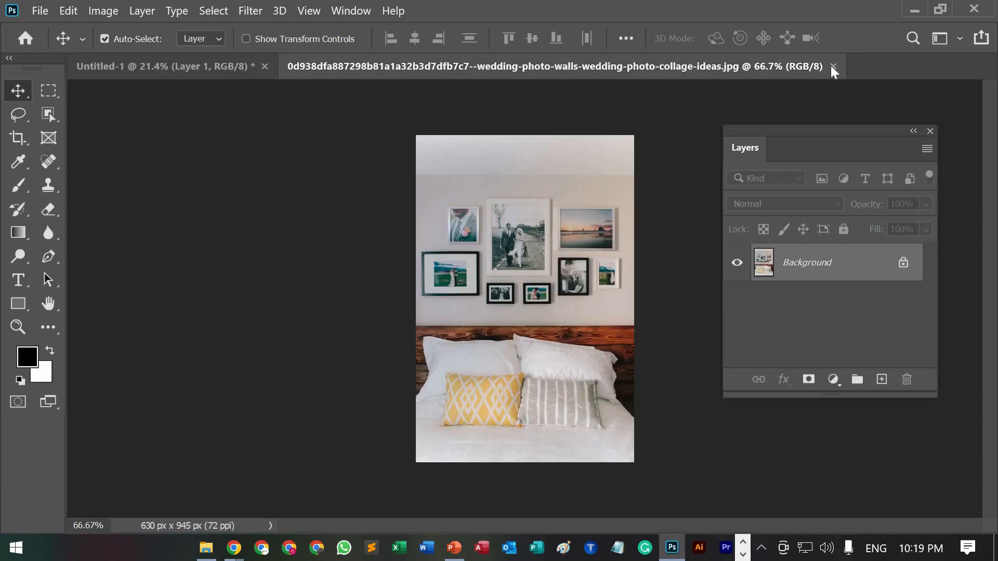
key(ctrl+w)
drag(487, 252, 509, 252)
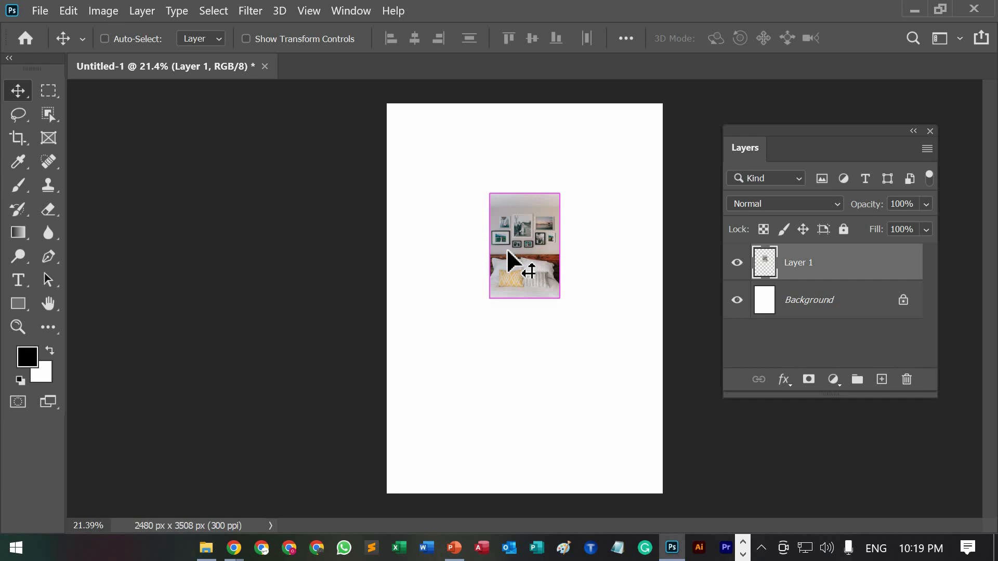
Step: Examine the placed photo's detail at 200% magnification and return to a view of the whole page
key(ctrl+plus)
key(ctrl+plus)
key(ctrl+plus)
key(ctrl+plus)
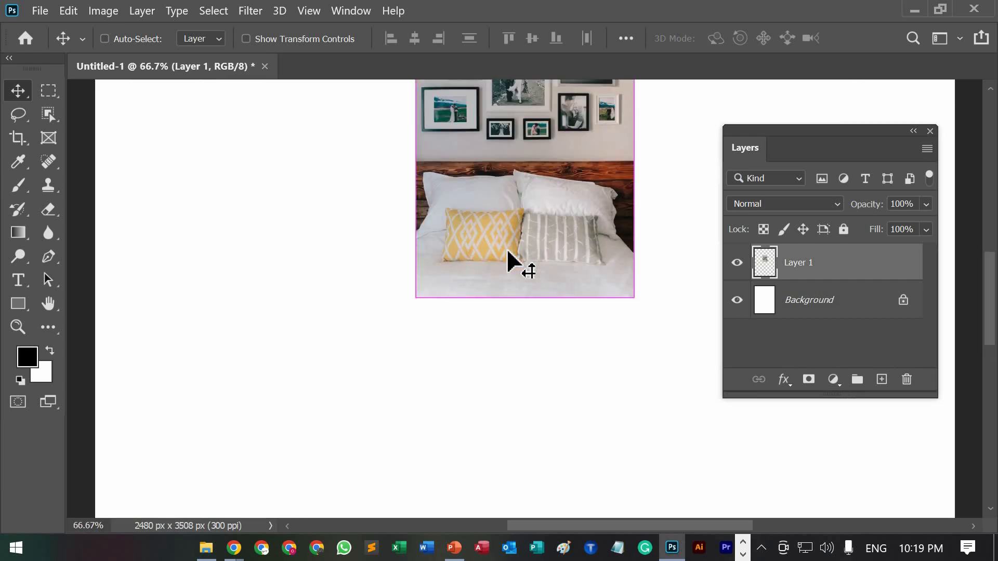
key(ctrl+plus)
key(ctrl+plus)
scroll(507, 261, up, 10)
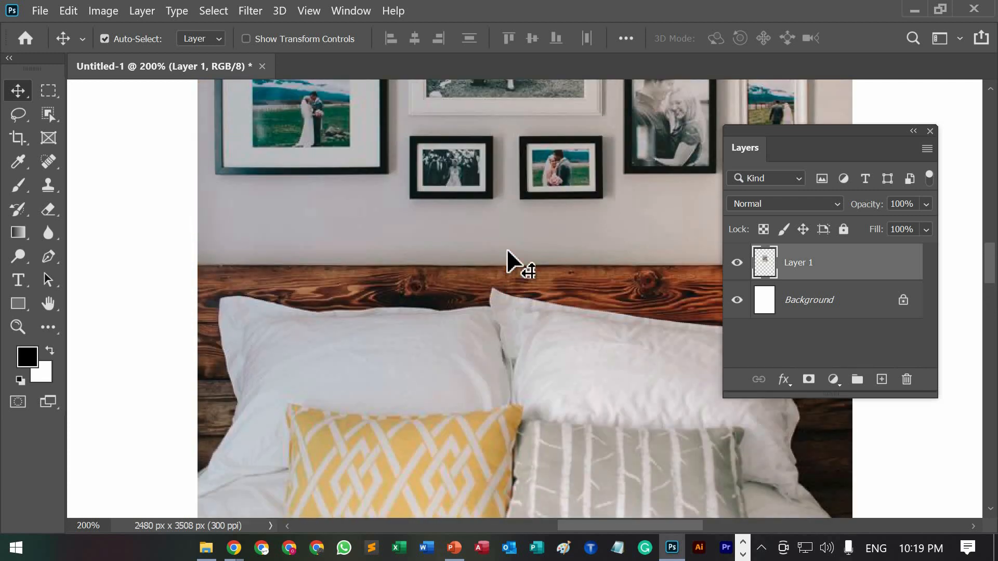
key(ctrl+minus)
key(ctrl+minus)
key(ctrl+minus)
key(ctrl+minus)
key(ctrl+minus)
key(ctrl+minus)
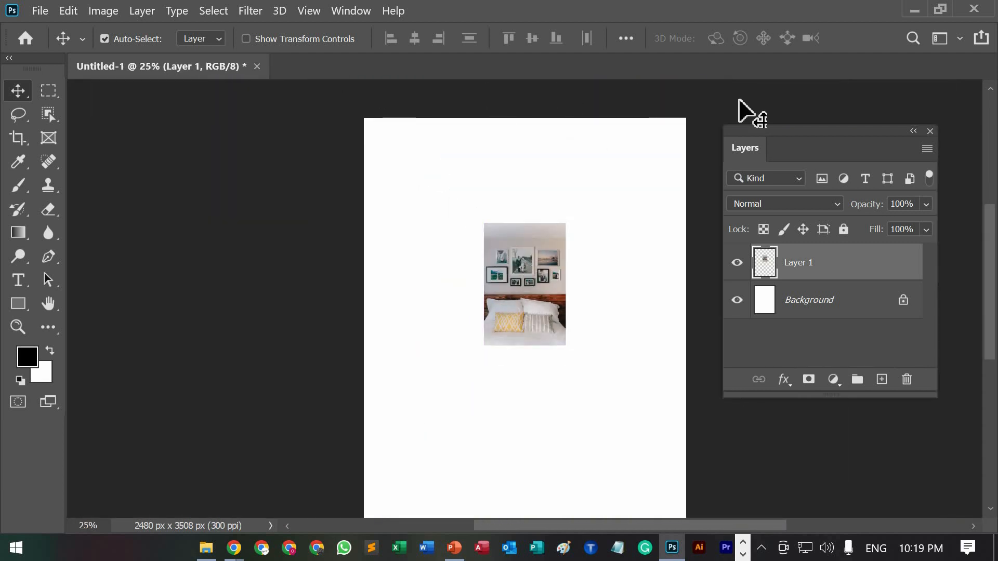
scroll(331, 373, down, 1)
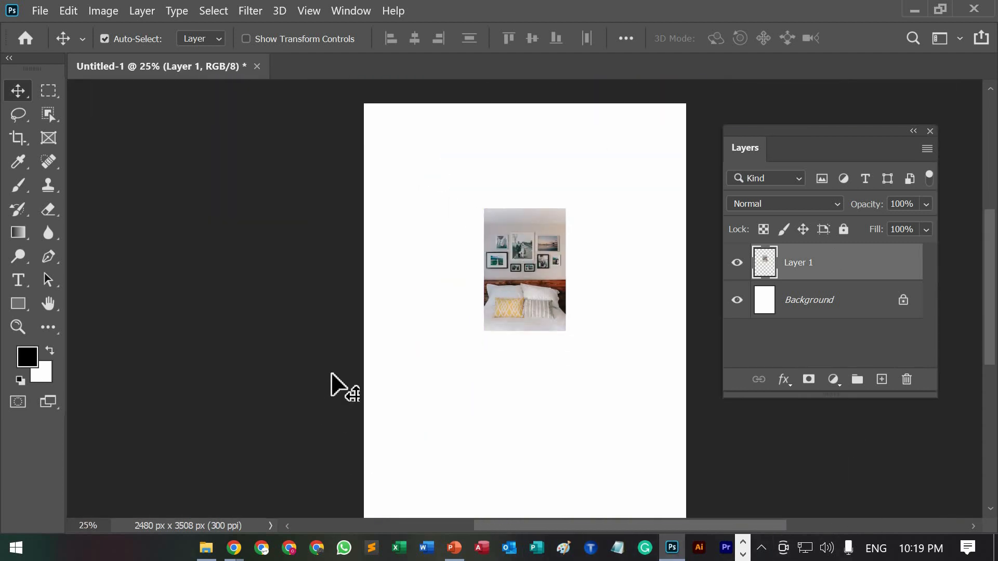
scroll(331, 373, down, 1)
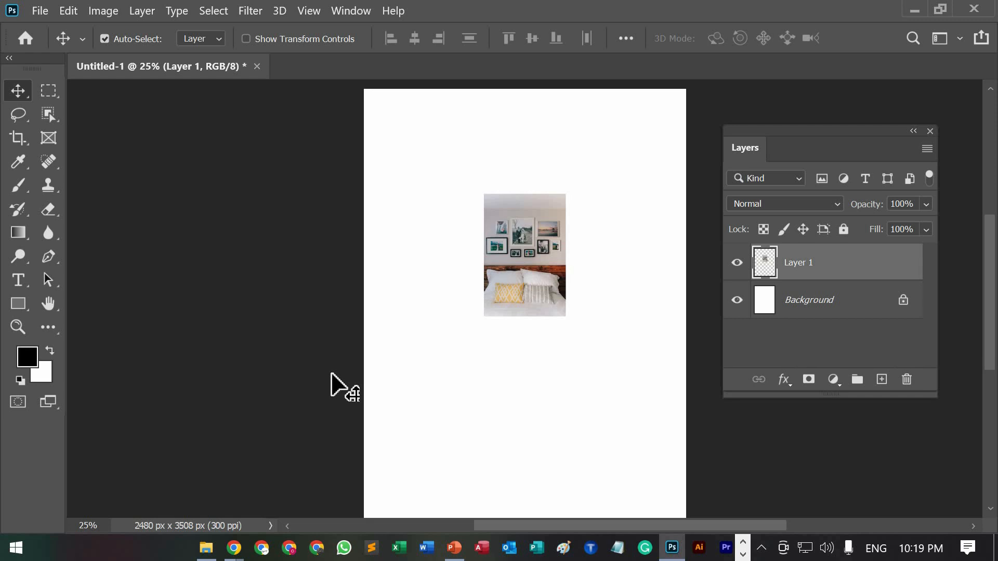
key(ctrl+minus)
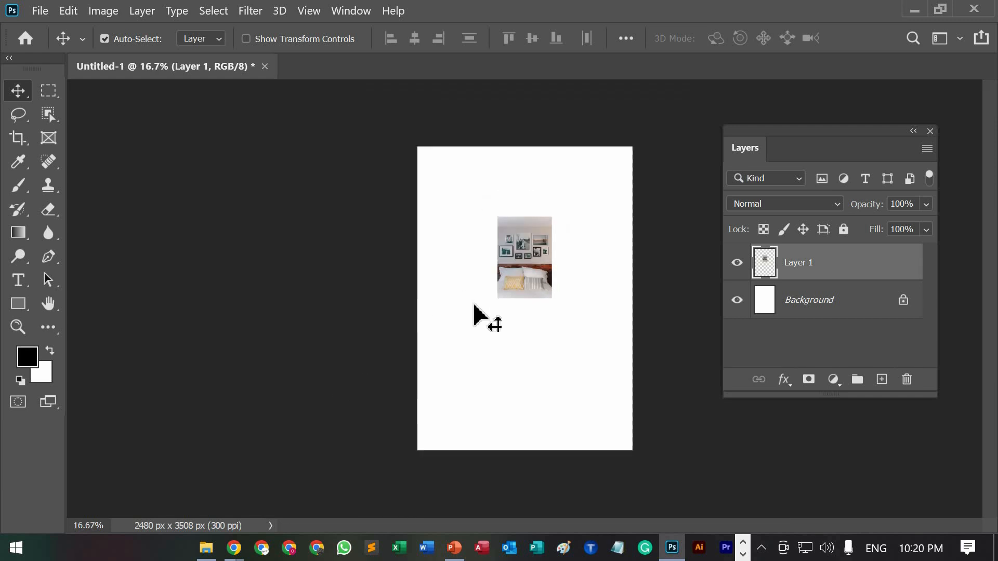
Step: Move the photo down toward the middle of the page, keeping it horizontally centered
drag(523, 278, 524, 300)
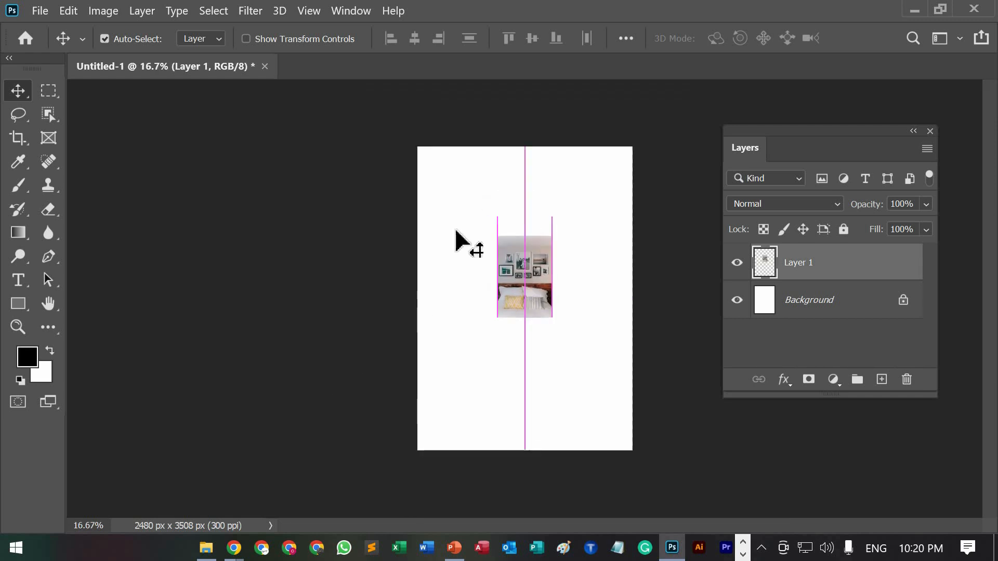
drag(516, 262, 527, 284)
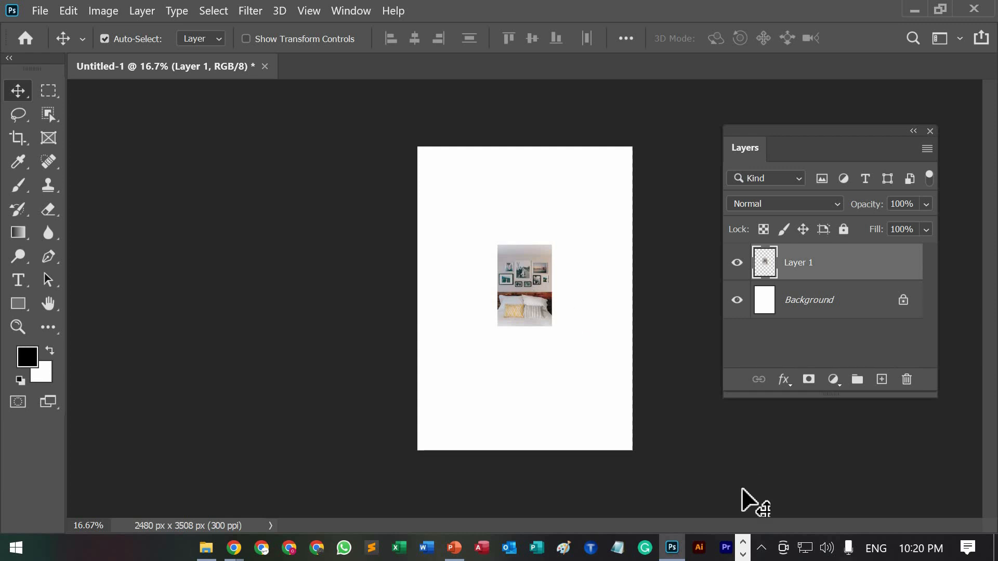
Step: Launch the QiPress keystroke display
click(744, 554)
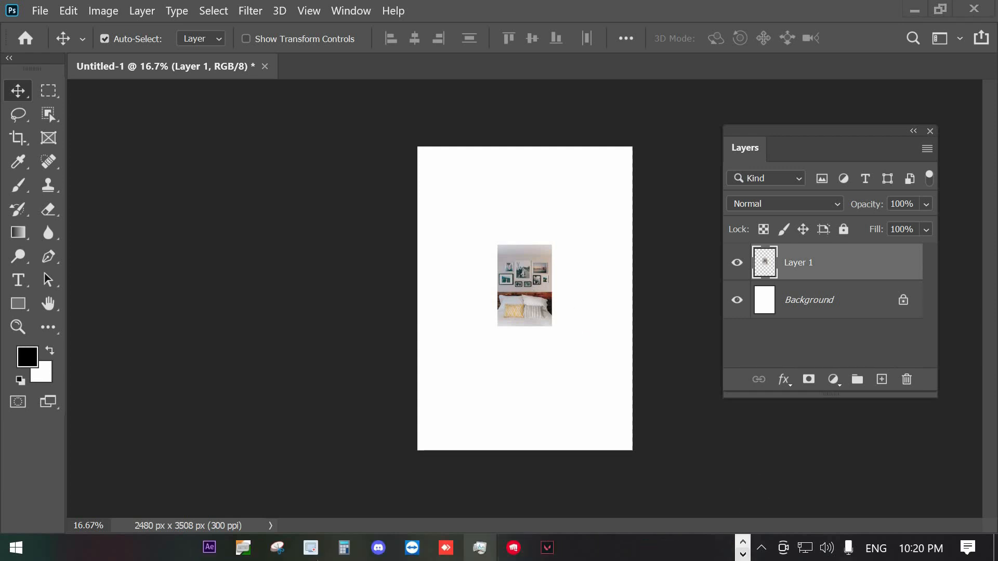
click(242, 551)
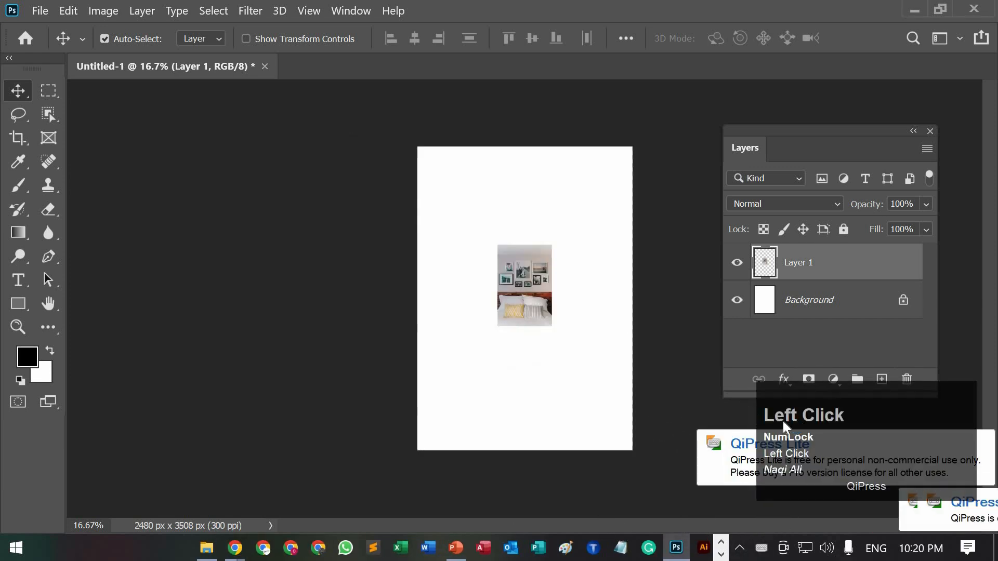
Step: Enlarge the photo layer with Free Transform to nearly fill the page, leaving a narrow white strip along its left edge
drag(507, 275, 523, 289)
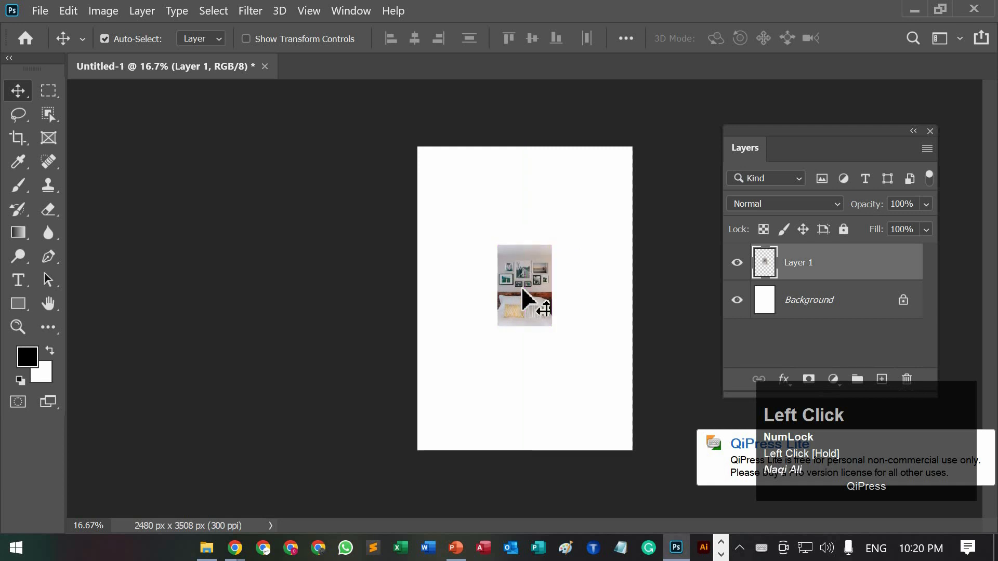
key(ctrl)
key(ctrl+t)
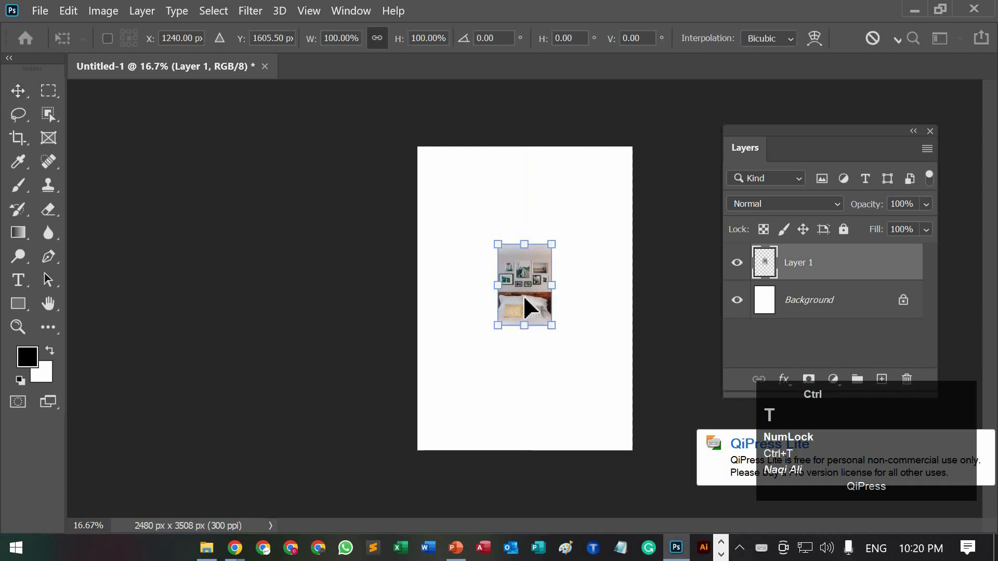
drag(552, 326, 631, 448)
drag(492, 220, 434, 139)
double_click(546, 322)
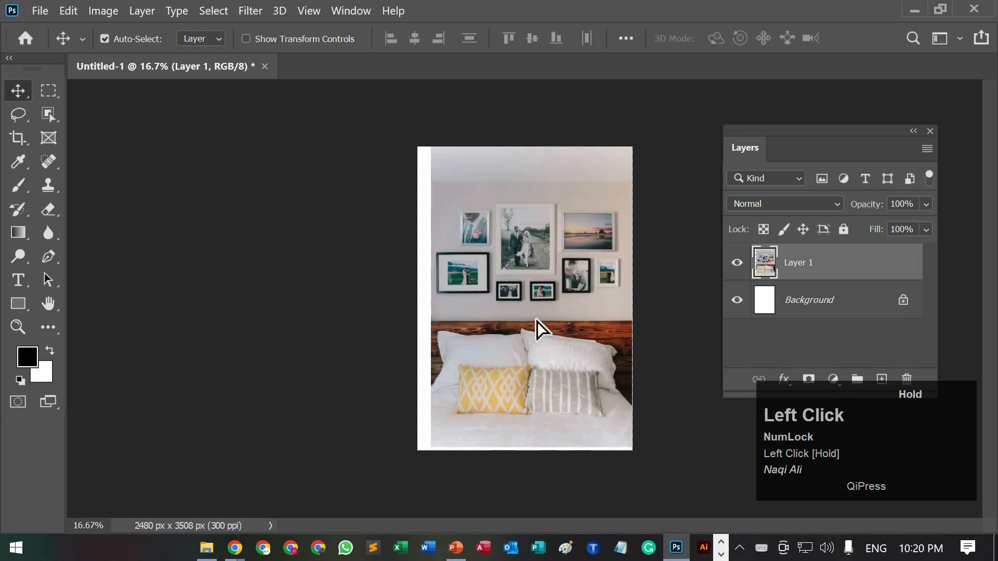
Step: Move the photo slightly left to center it horizontally, leaving equal white strips along the page's left and right edges
drag(538, 327, 533, 328)
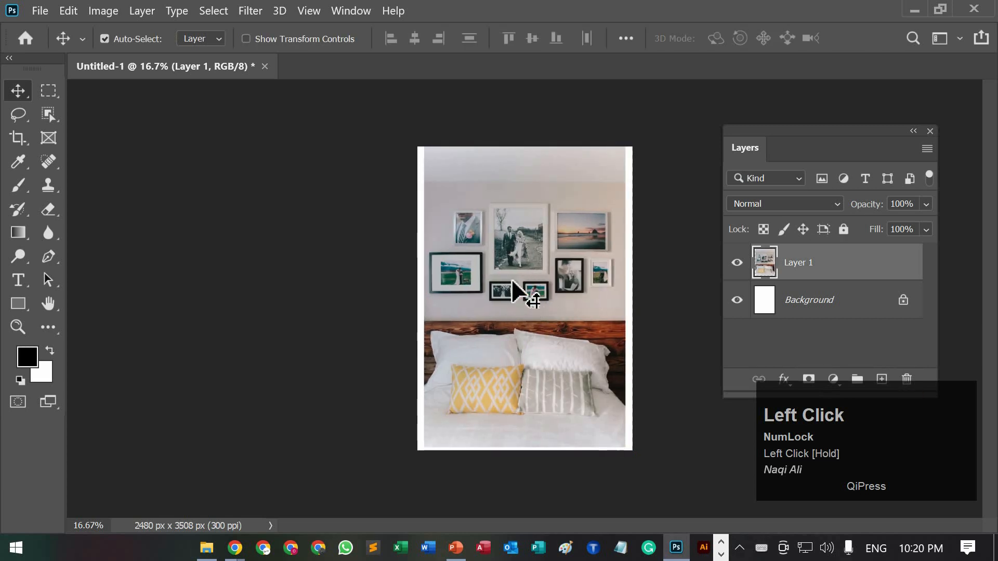
scroll(515, 281, up, 2)
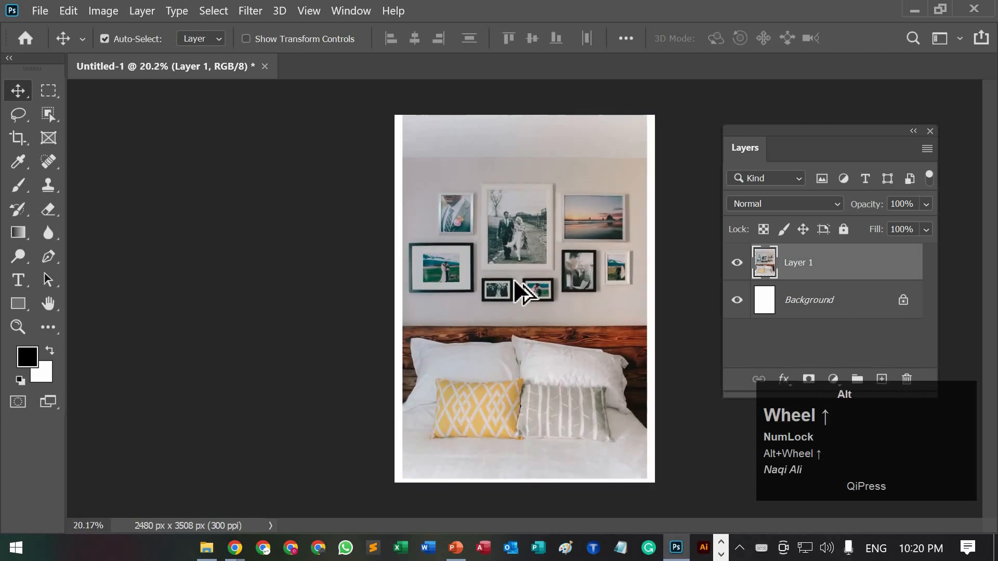
scroll(514, 283, up, 1)
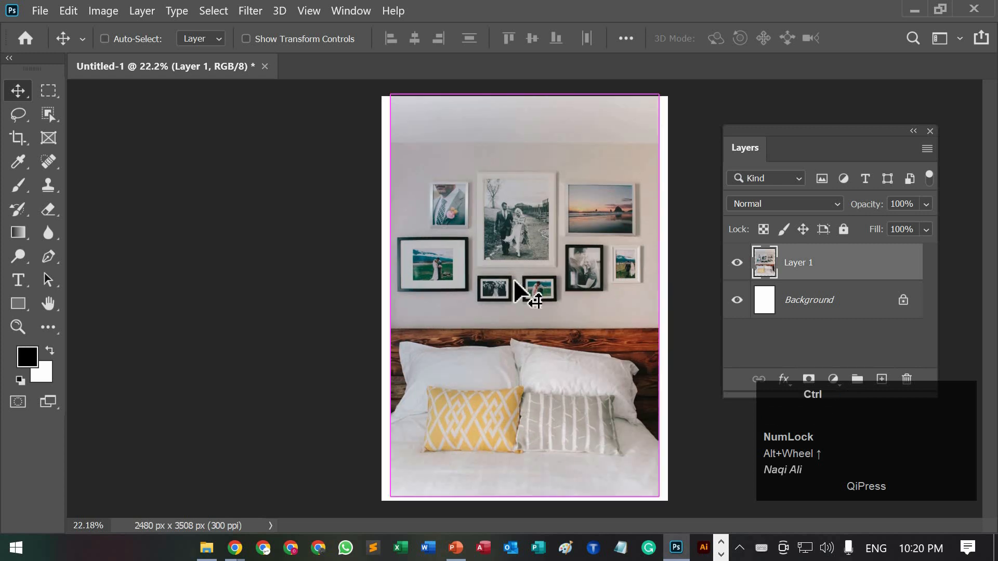
key(ctrl+equal)
key(ctrl+minus)
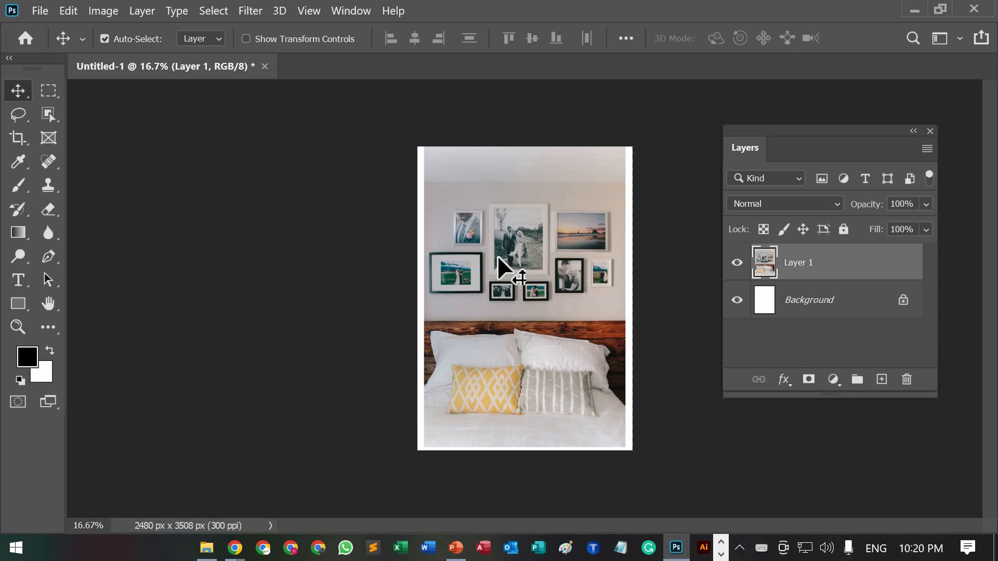
Step: Activate the Rectangular Marquee tool, view the wall frames at 50% magnification and move the Layers panel clear of the photo
right_click(49, 92)
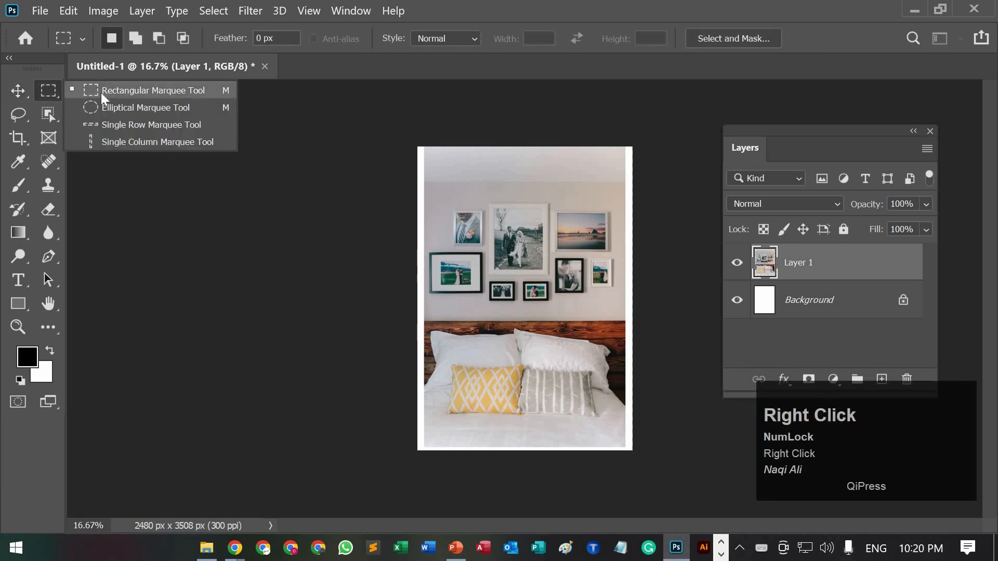
click(102, 94)
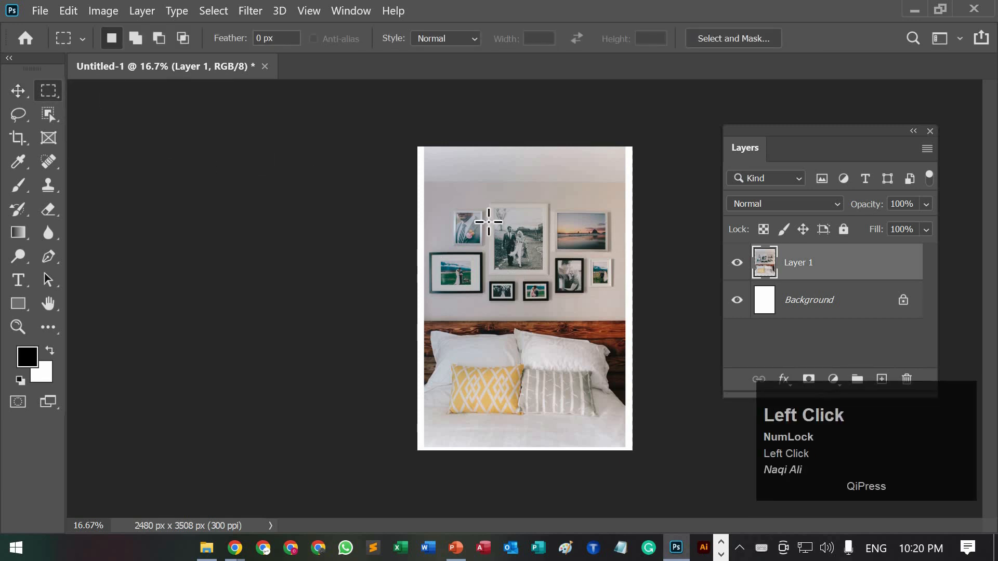
key(ctrl+equal)
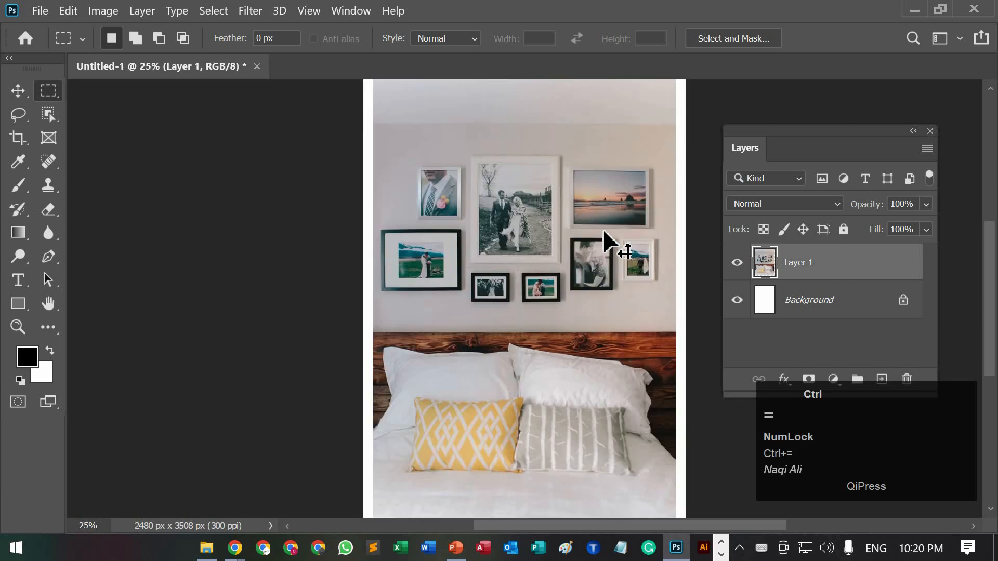
key(ctrl+equal)
key(ctrl+equal)
scroll(601, 230, up, 1)
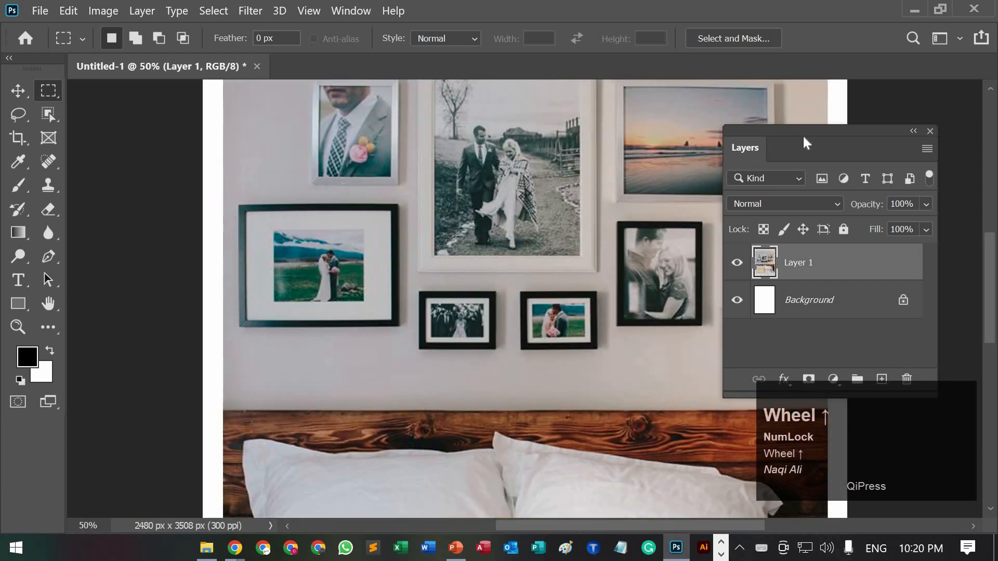
drag(821, 132, 959, 133)
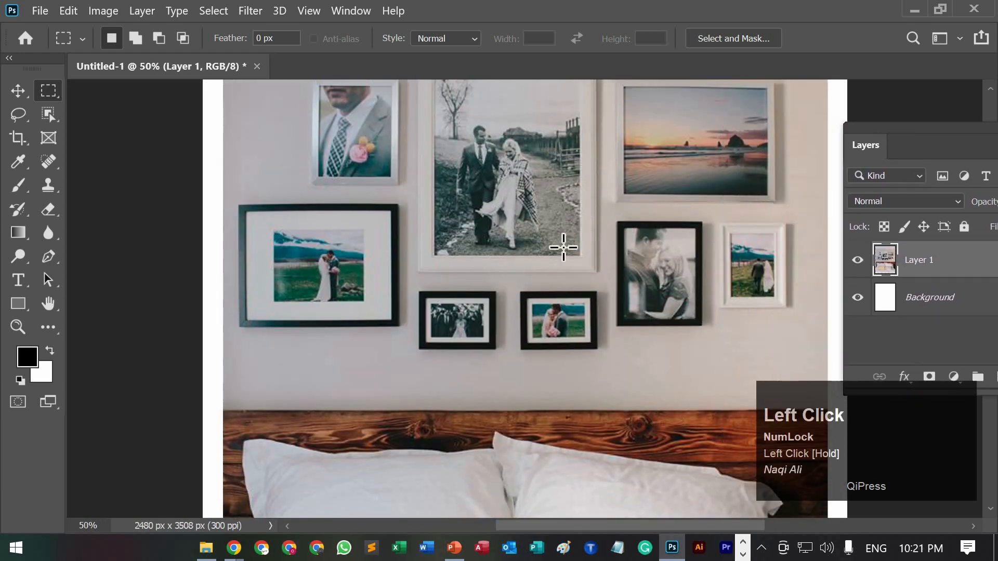
scroll(563, 247, up, 3)
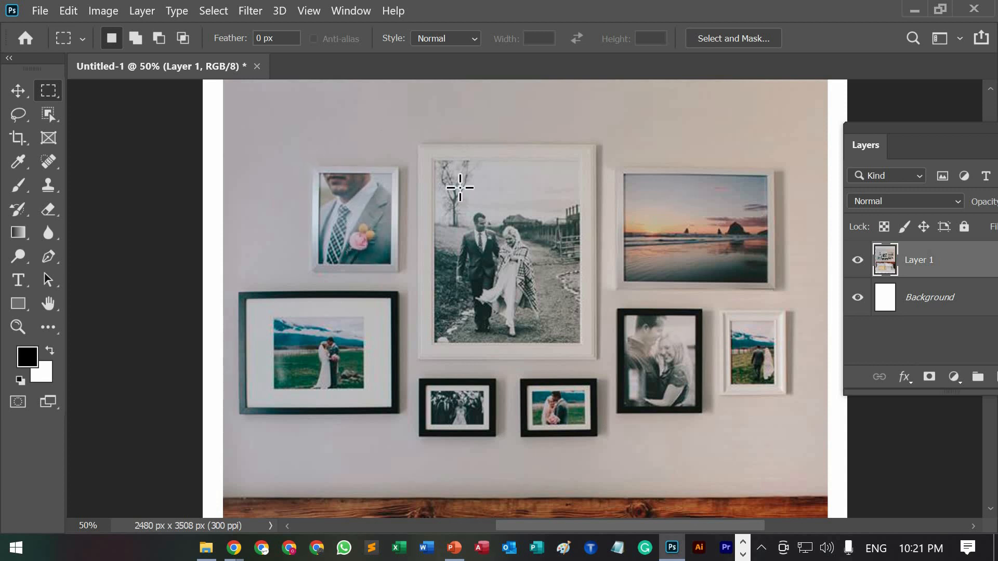
Step: In New selection mode, draw separate marquees around the suit, large center, sunset, left black and small lower-left frames in turn
right_click(44, 92)
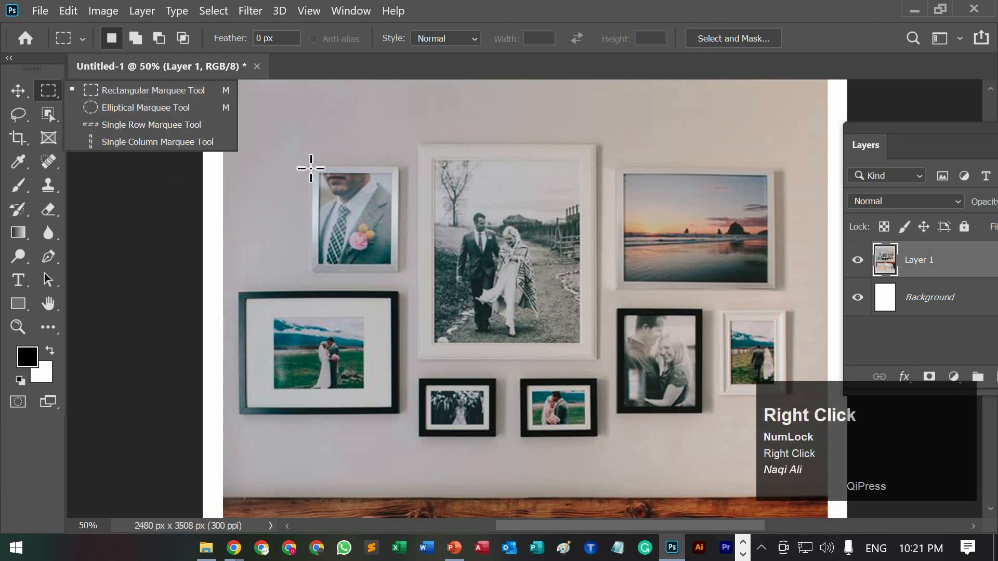
drag(311, 165, 399, 274)
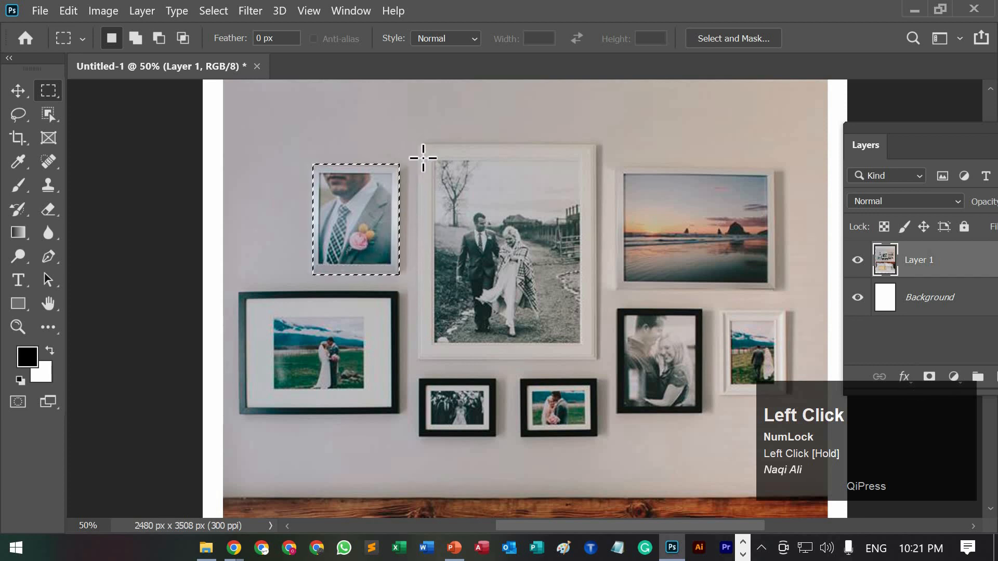
drag(418, 144, 597, 362)
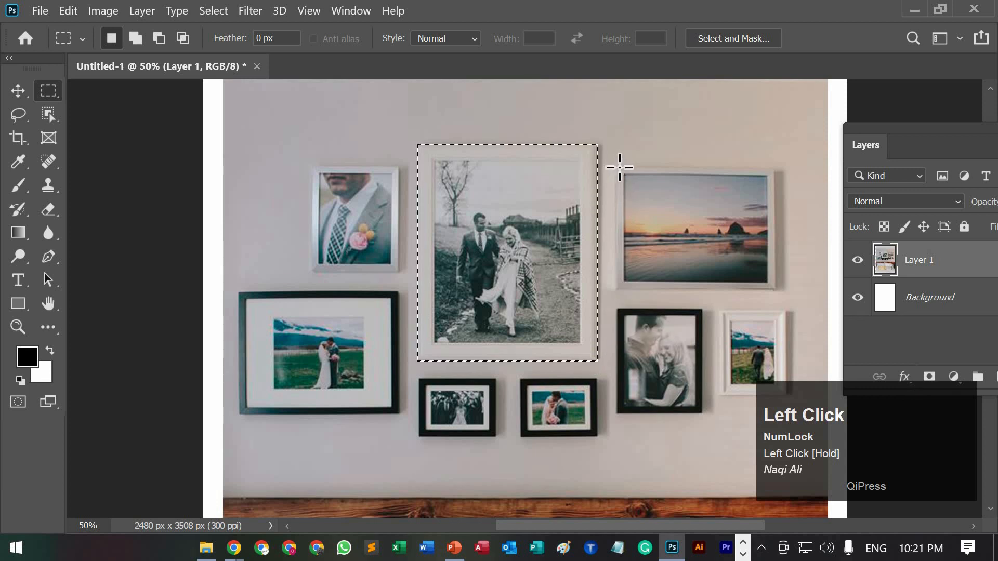
drag(618, 167, 778, 289)
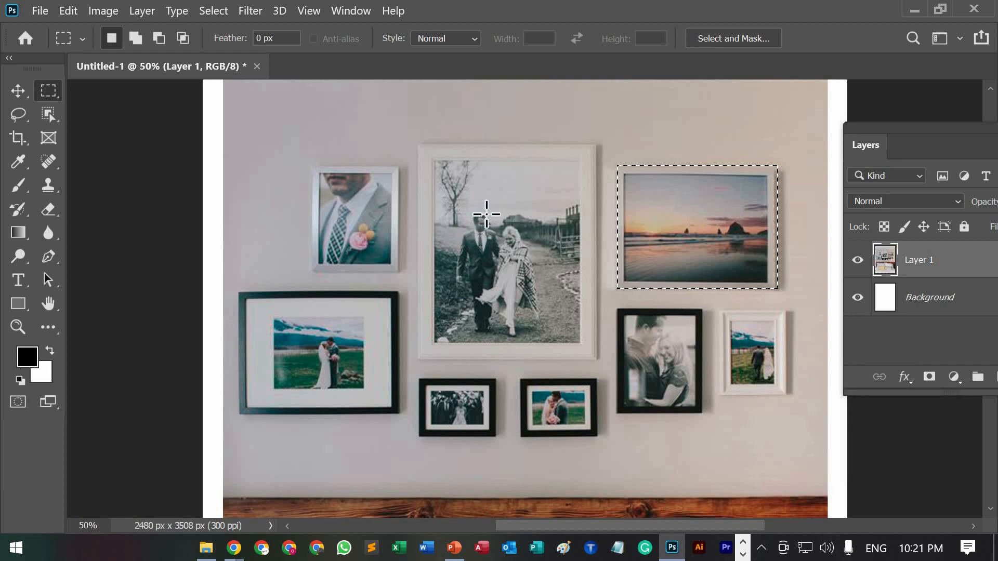
drag(237, 292, 399, 418)
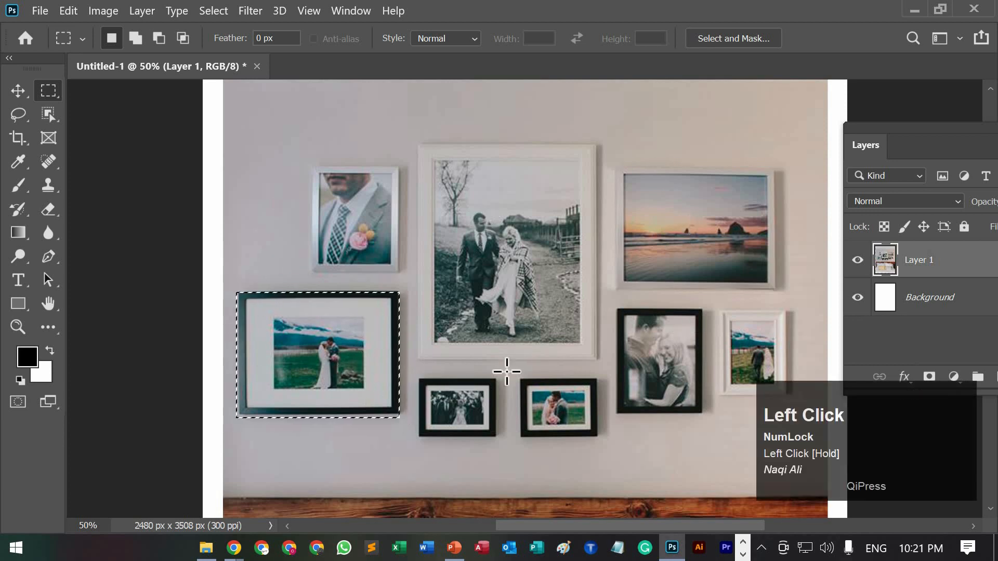
drag(420, 380, 499, 437)
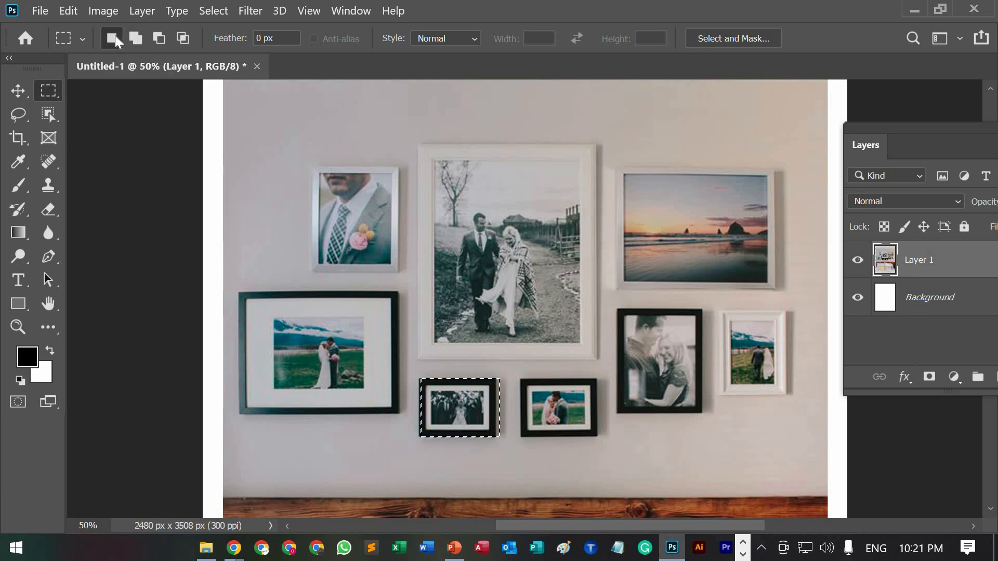
Step: Draw a new marquee around the suit portrait, another over most of the large center frame, and deselect
drag(313, 168, 398, 273)
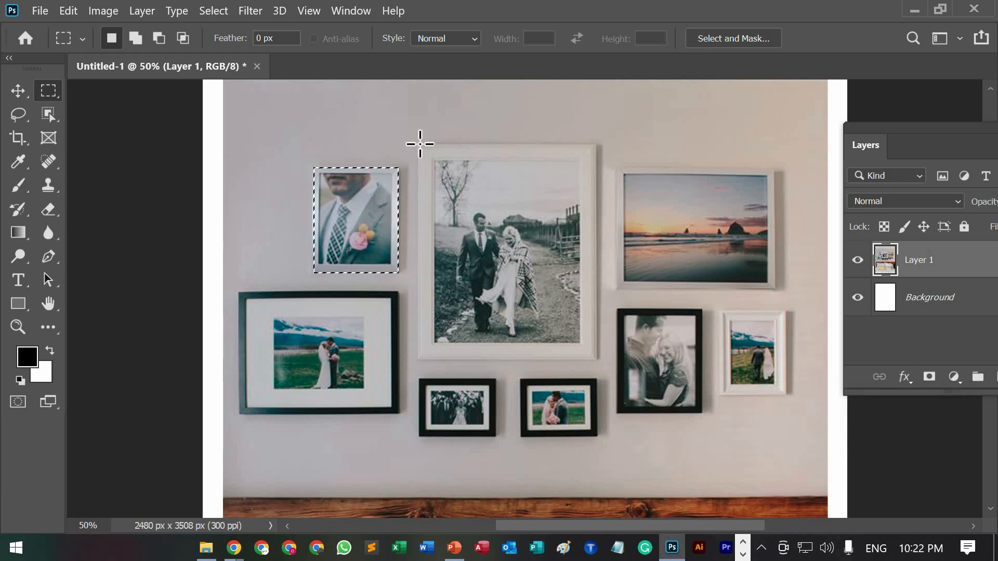
drag(420, 144, 574, 327)
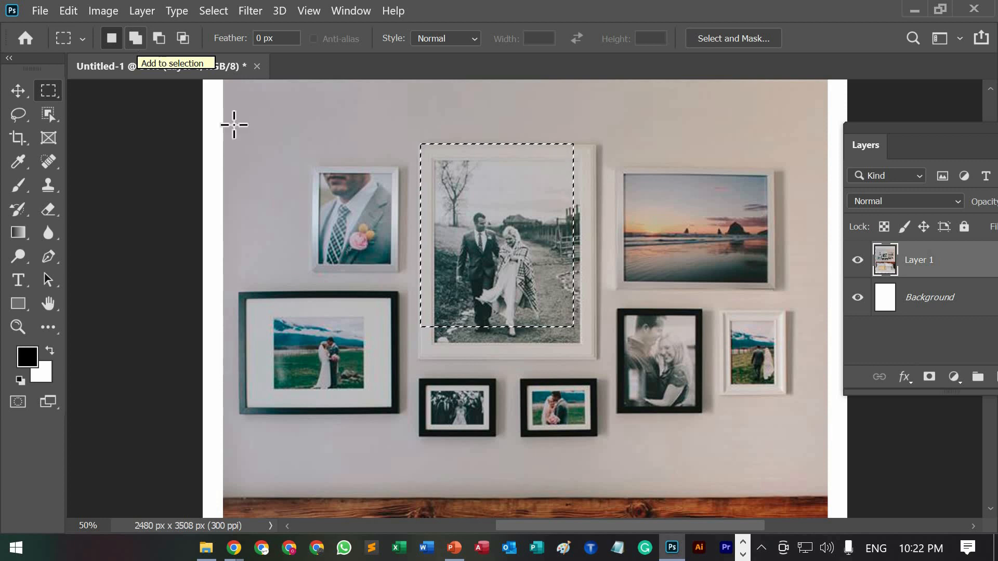
drag(313, 165, 401, 272)
click(261, 131)
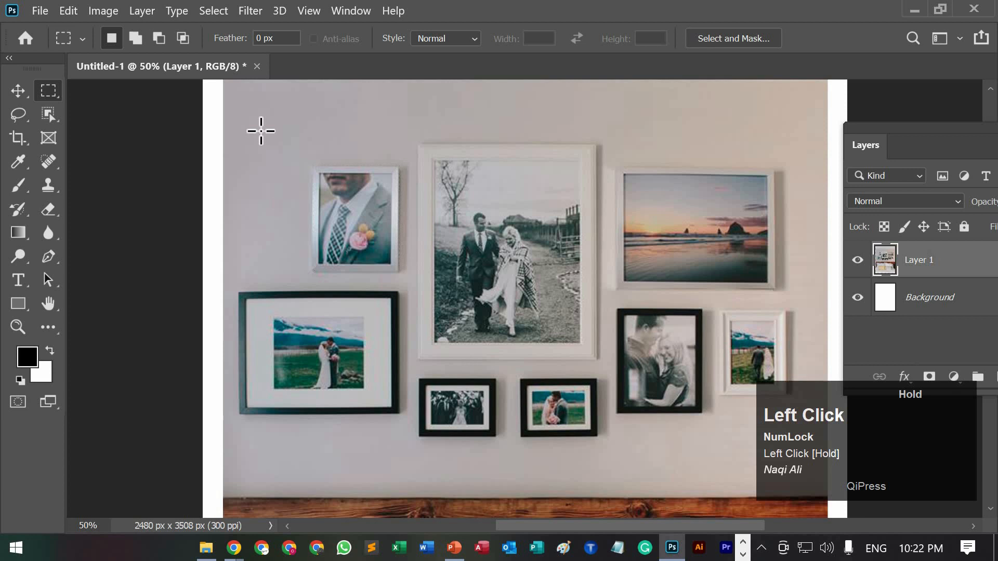
Step: Using Add to selection, select all the wall frames with rectangular marquees, enclosing the two small lower frames in a single rectangle
click(136, 39)
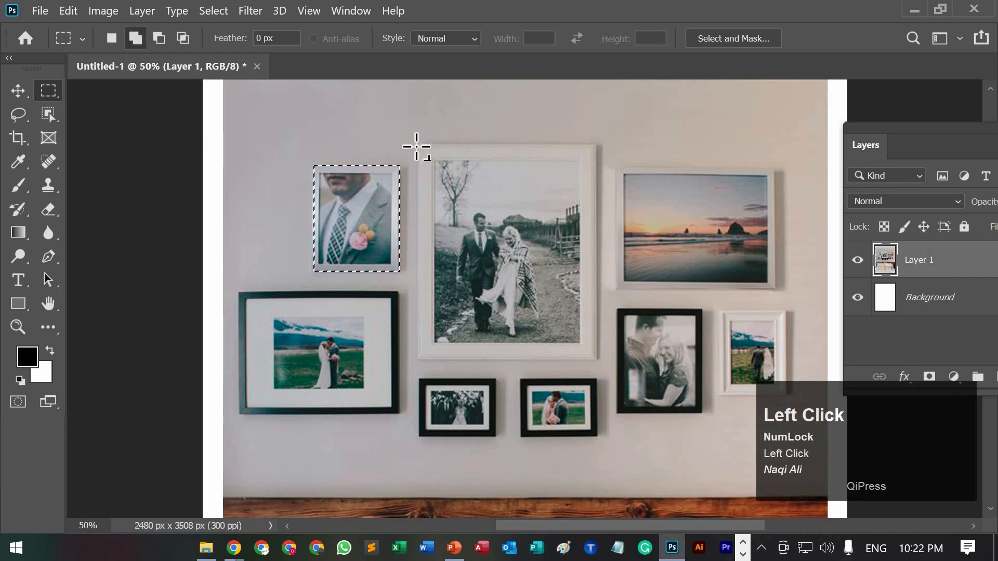
drag(417, 144, 597, 359)
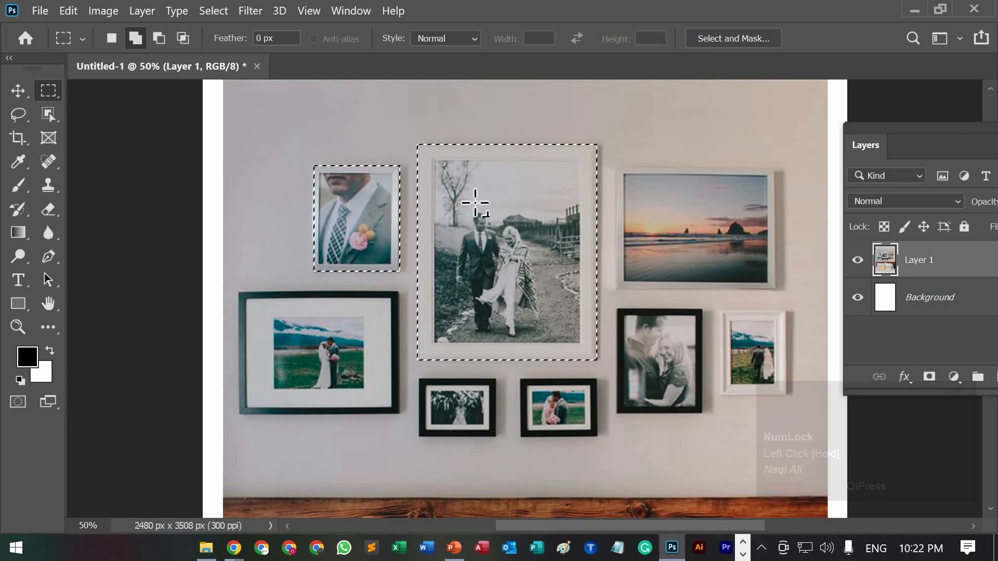
drag(617, 167, 776, 288)
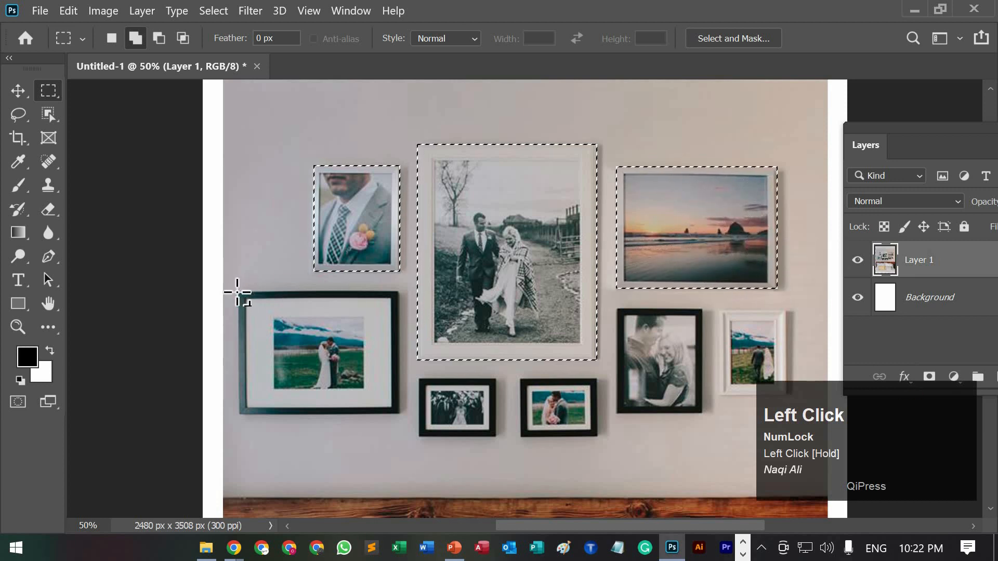
drag(238, 292, 334, 379)
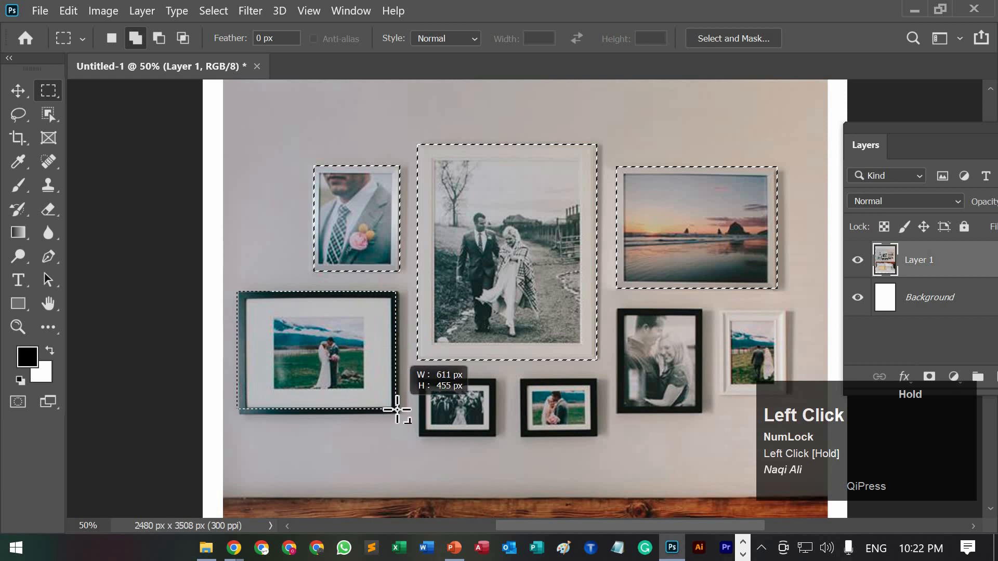
drag(402, 413, 402, 415)
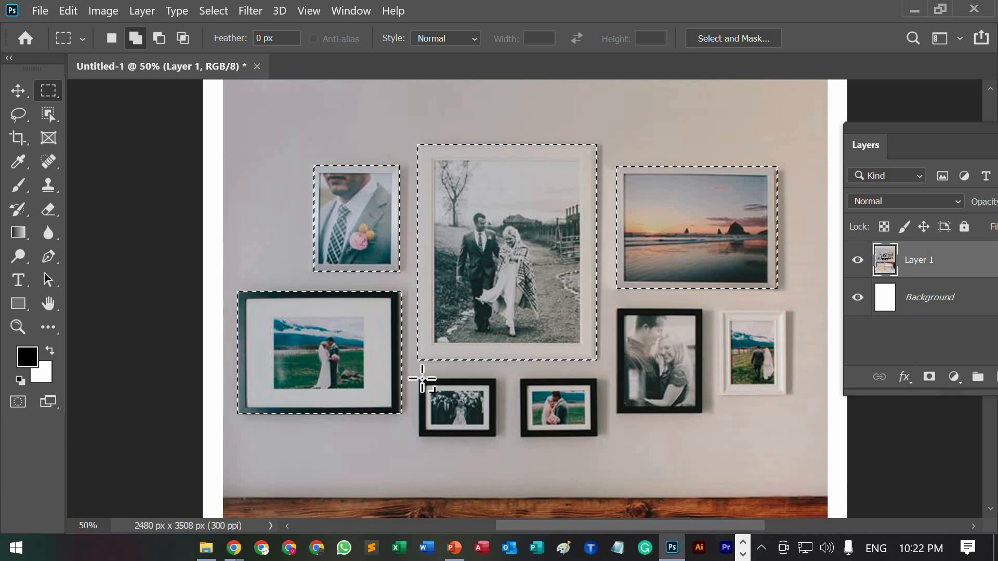
drag(420, 379, 452, 406)
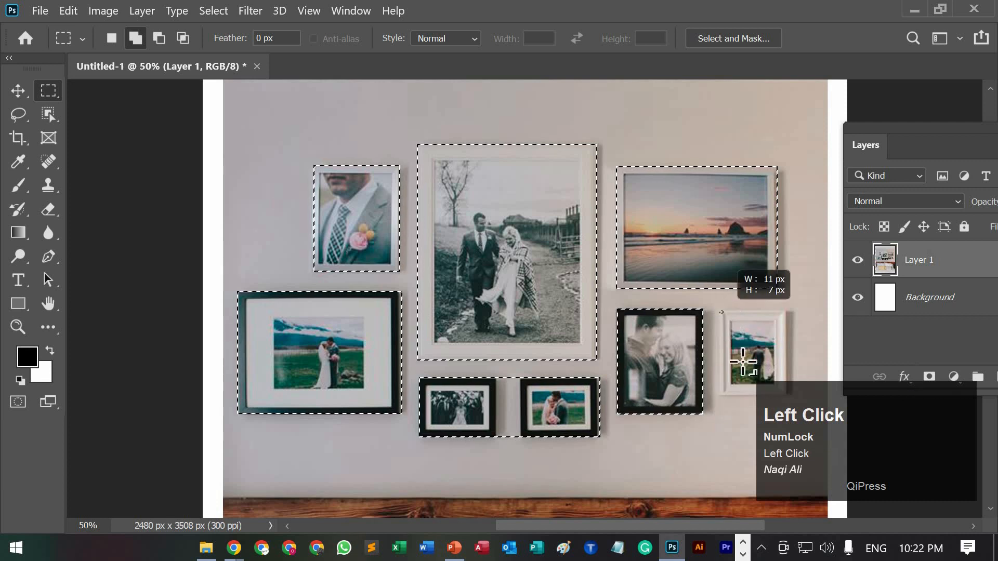
drag(774, 386, 787, 396)
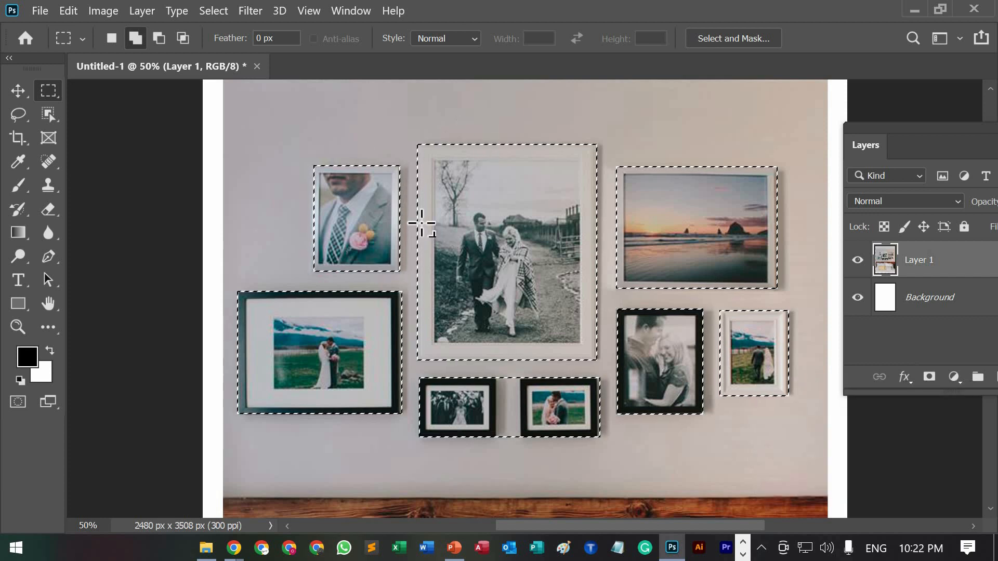
Step: Subtract the strip of wall between the two small lower frames from the selection with a marquee about 96 px wide
click(157, 41)
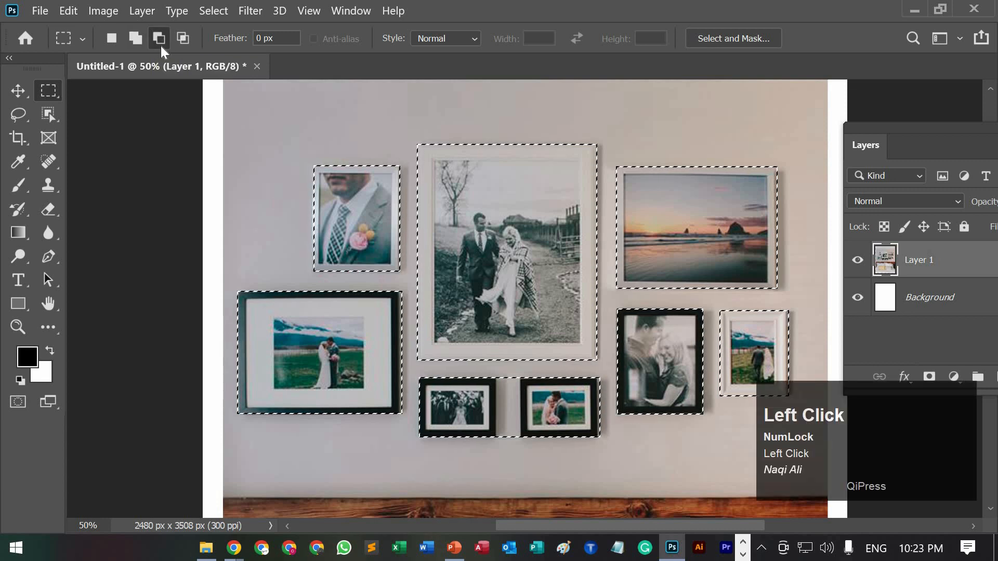
scroll(512, 391, down, 1)
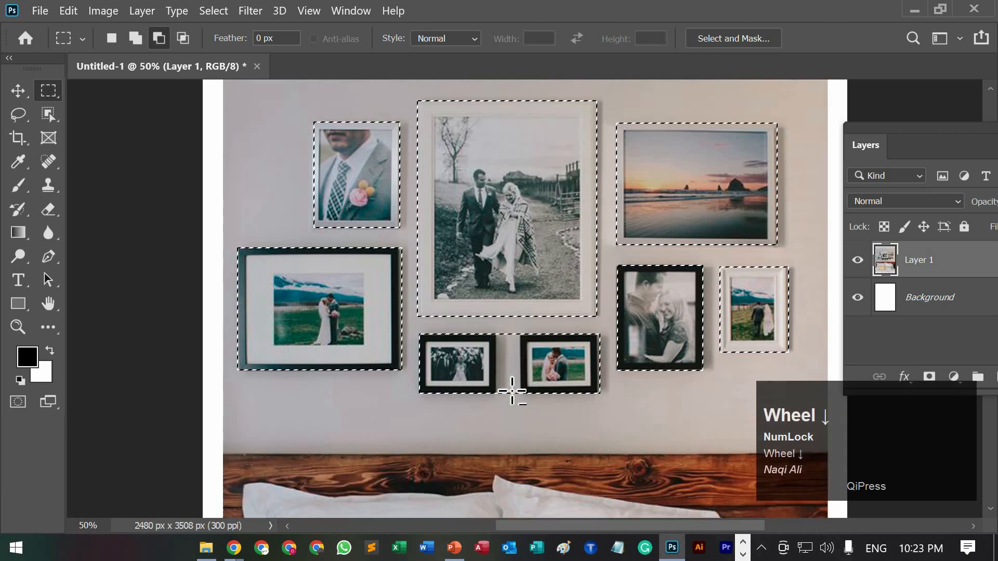
key(ctrl+1)
scroll(509, 385, down, 1)
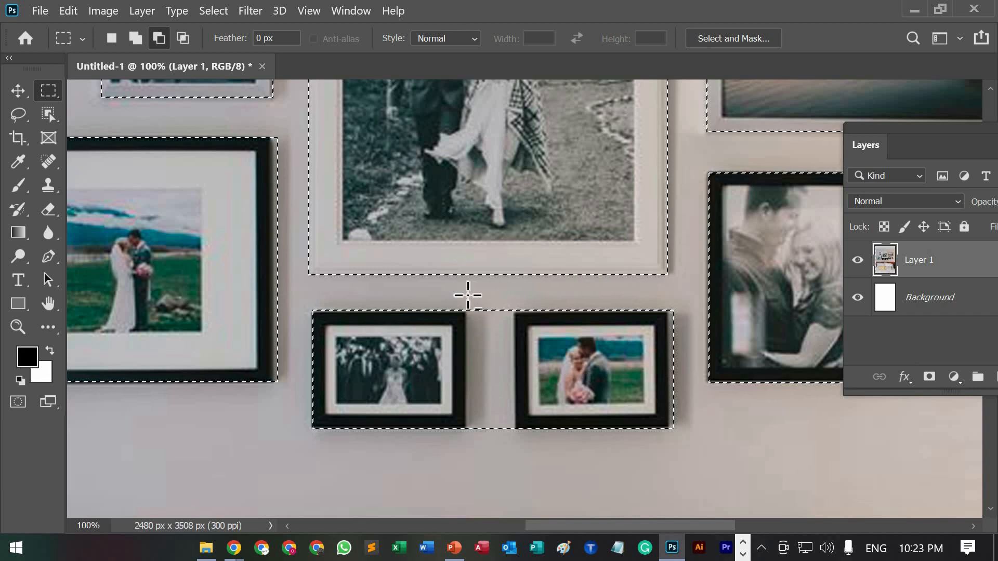
drag(466, 296, 481, 401)
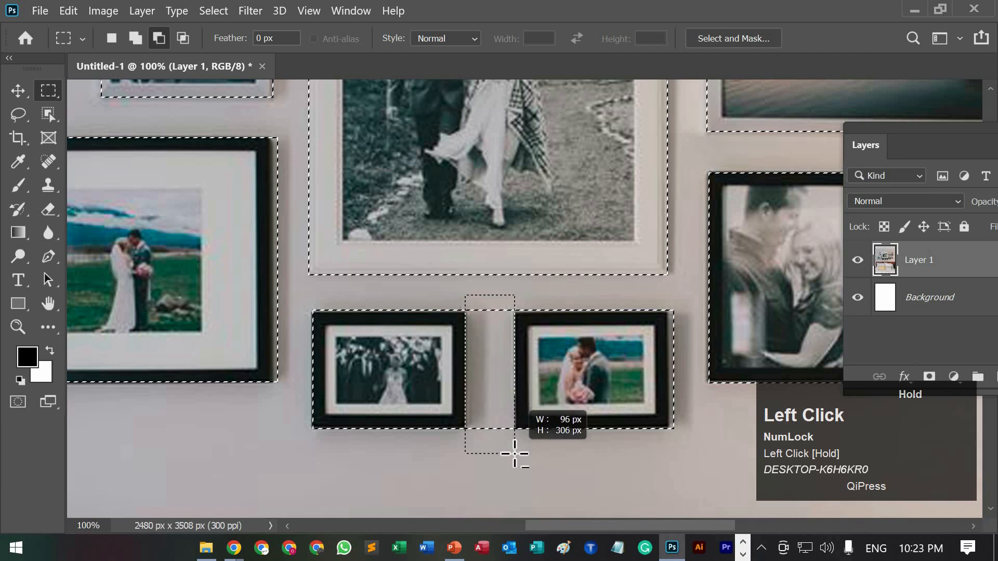
drag(514, 453, 514, 453)
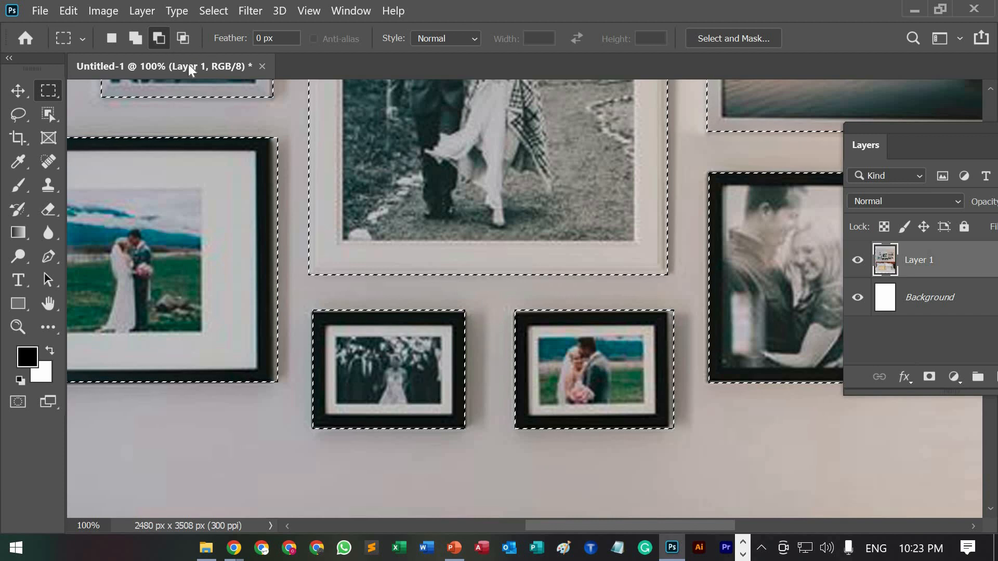
Step: Bring all the selected frames into view at 56.45% magnification and set the Rectangular Marquee tool to Add to selection
scroll(292, 176, down, 5)
scroll(421, 233, up, 1)
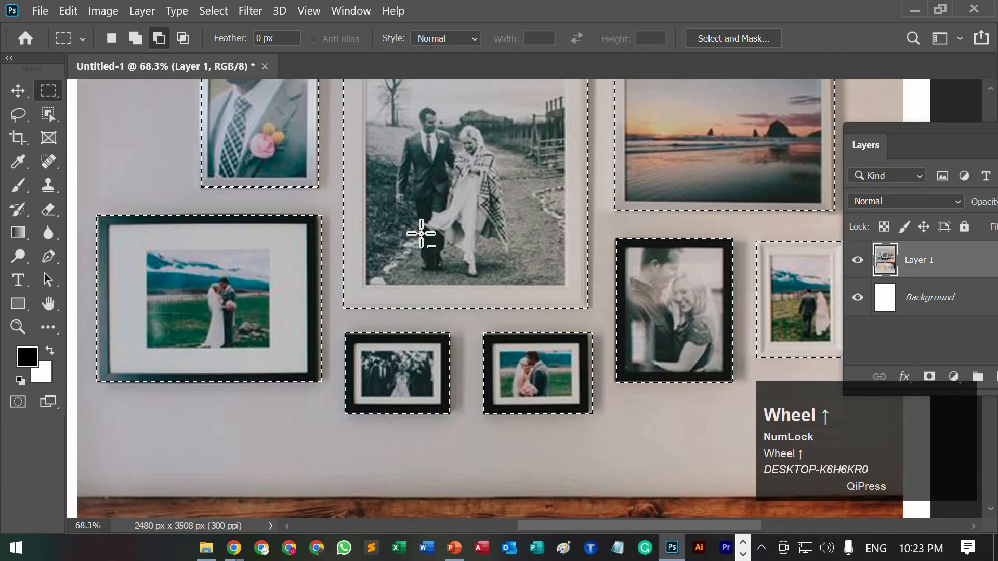
scroll(421, 234, down, 1)
scroll(422, 233, down, 1)
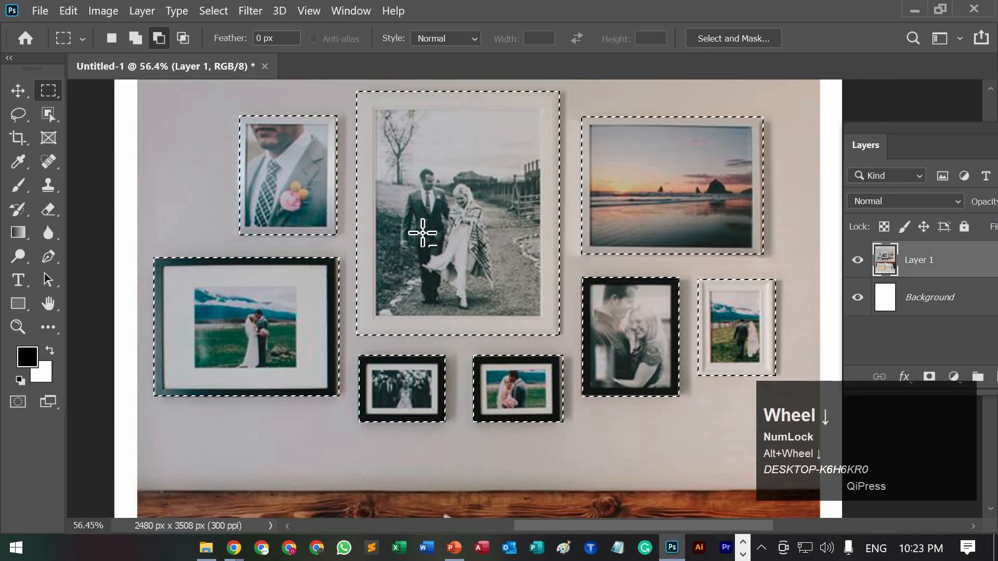
scroll(422, 232, up, 1)
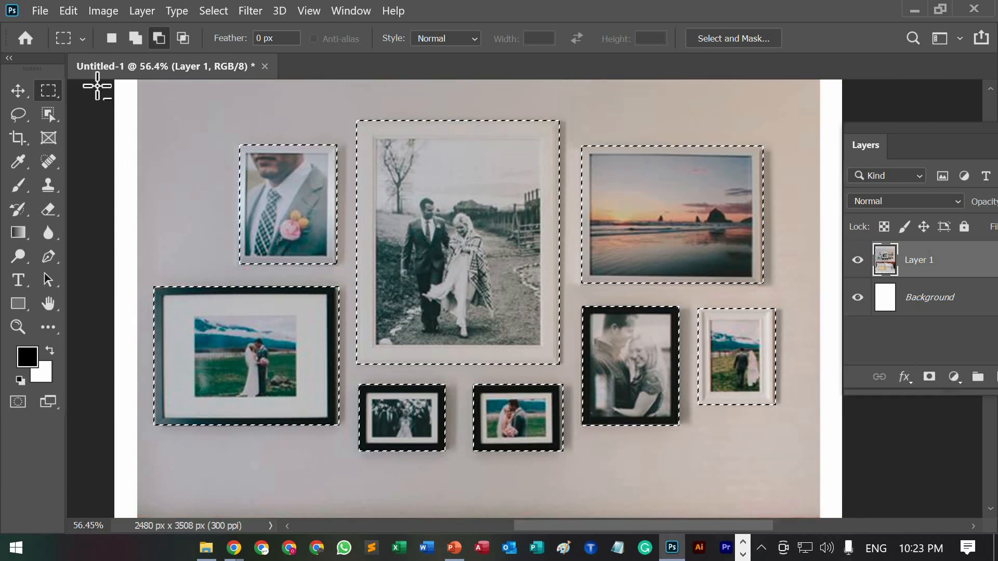
click(135, 38)
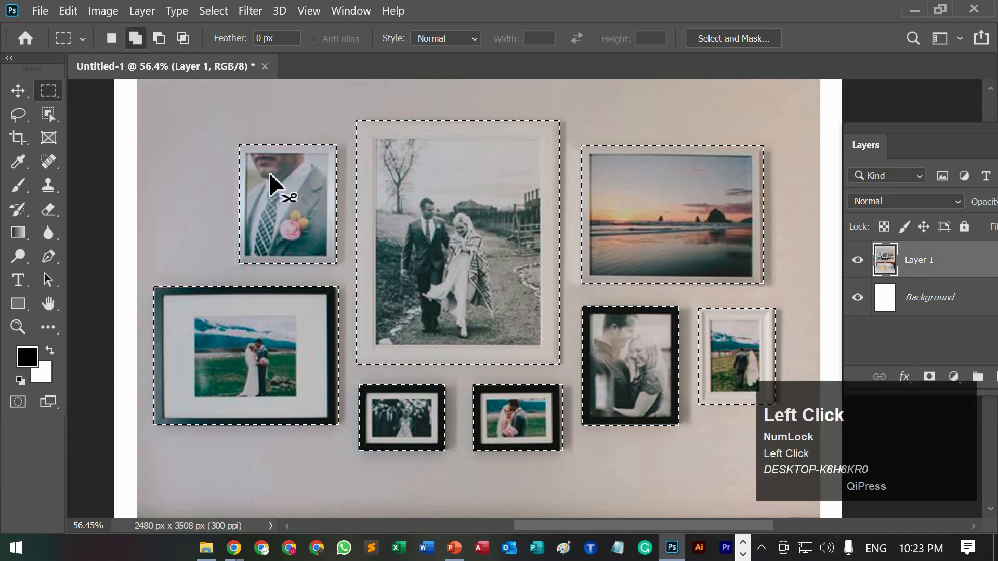
Step: Create a new blank A4 document, 210 x 297 mm at 300 ppi, from the recent presets
key(ctrl+n)
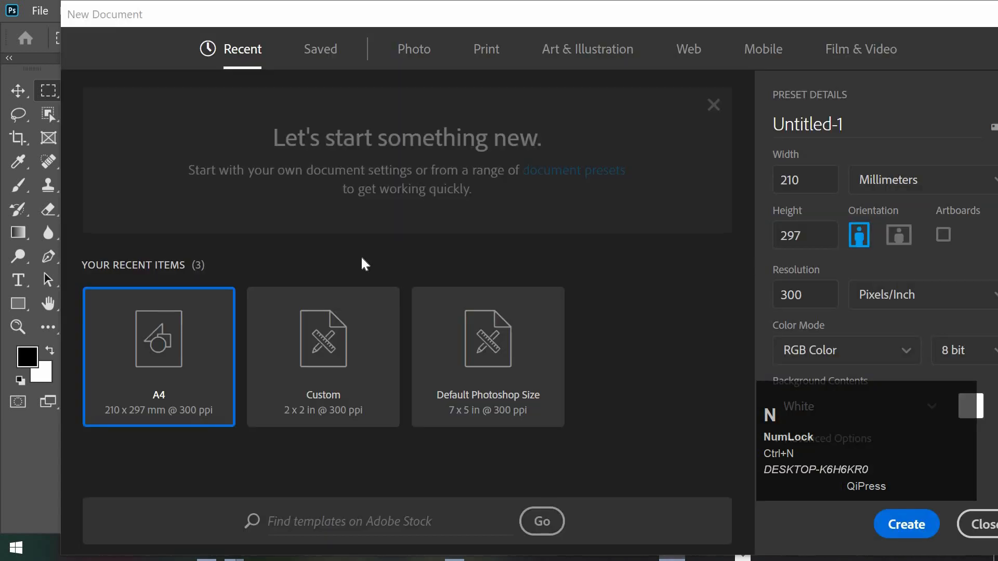
click(182, 364)
click(905, 524)
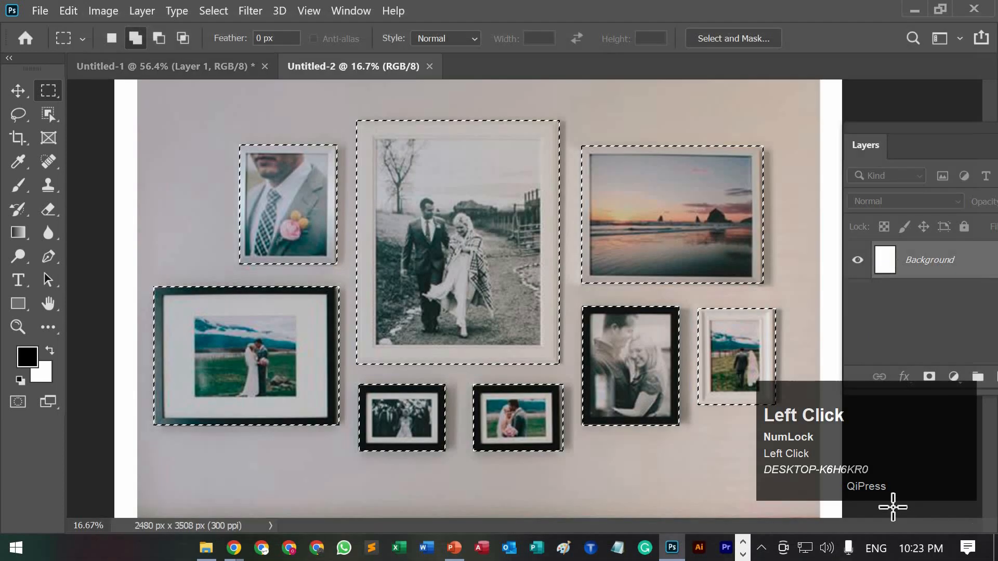
scroll(499, 230, up, 1)
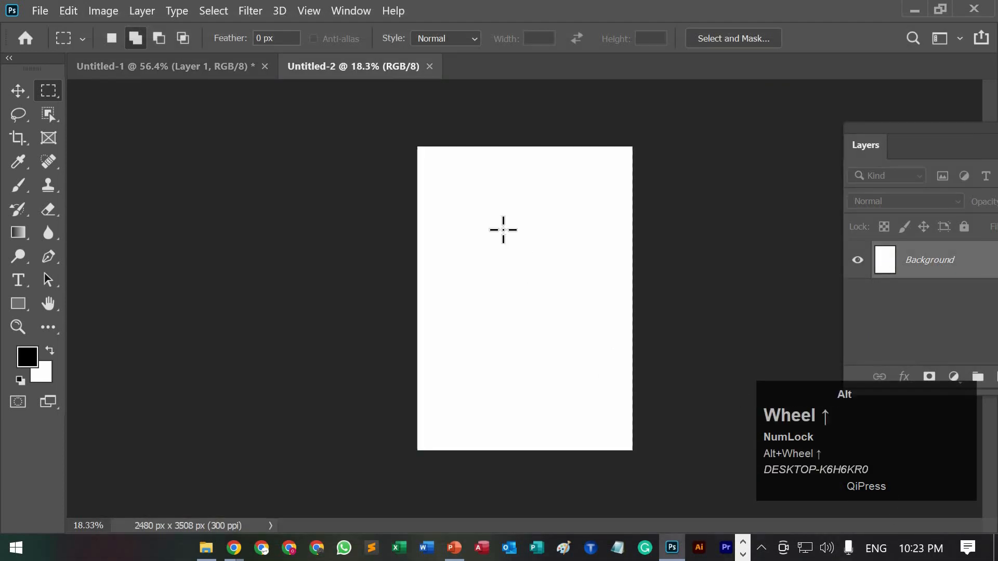
Step: Check the Google Meet call in the Chrome window and return to the blank Photoshop document
click(228, 552)
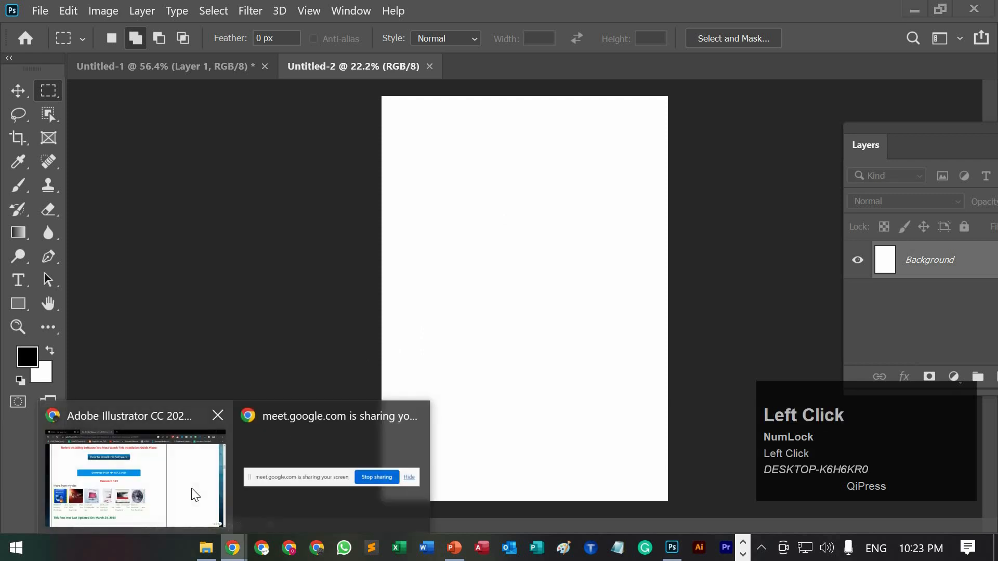
click(192, 493)
click(117, 7)
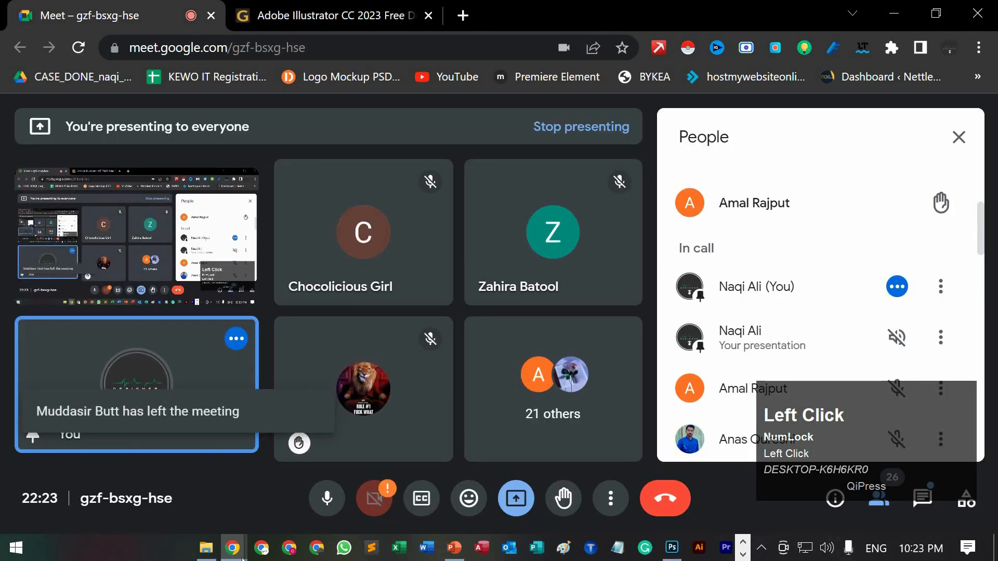
key(alt+Tab)
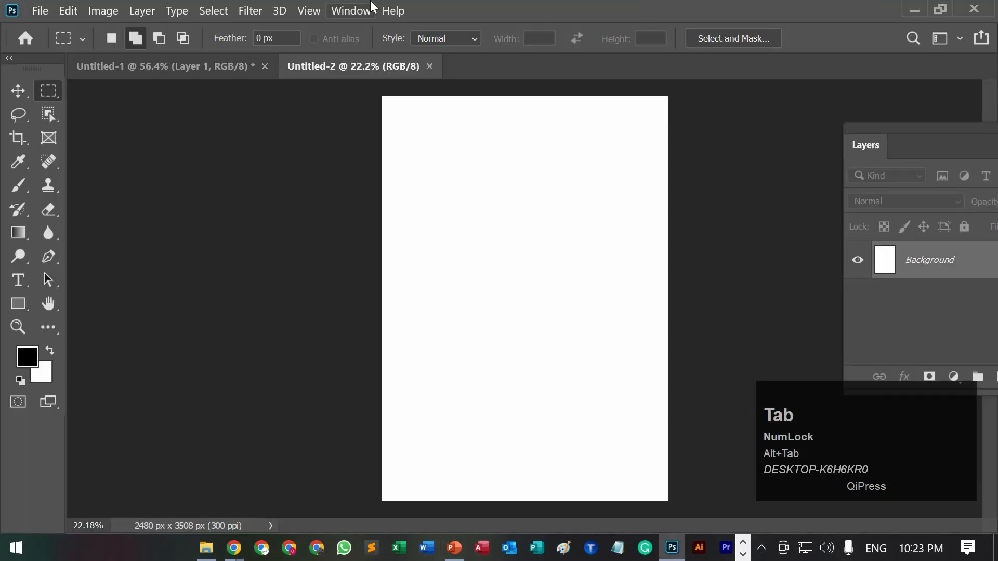
Step: In New selection mode, draw a rectangular marquee about 1818 x 1010 px on the upper part of the blank page
scroll(505, 314, up, 1)
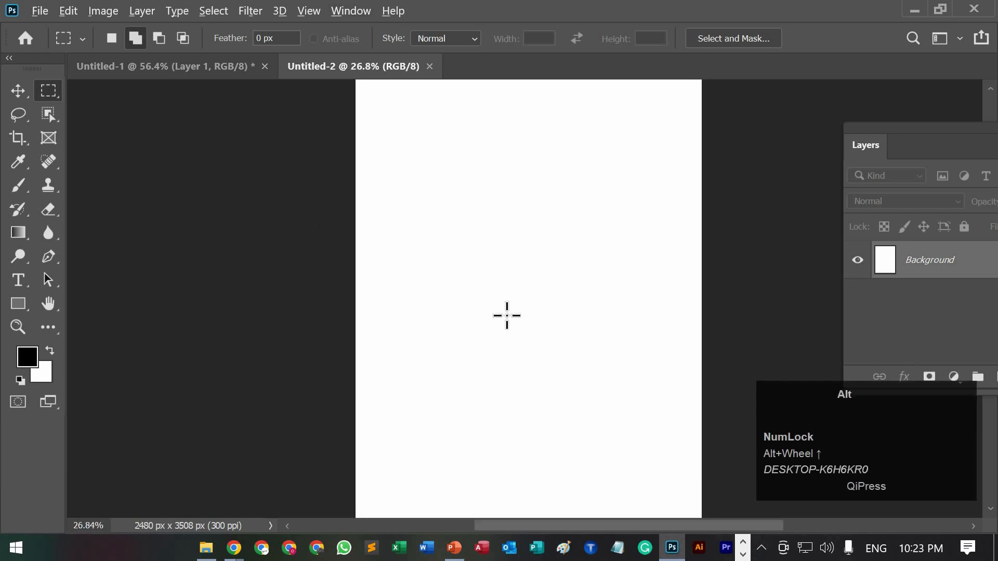
scroll(506, 315, up, 1)
click(112, 38)
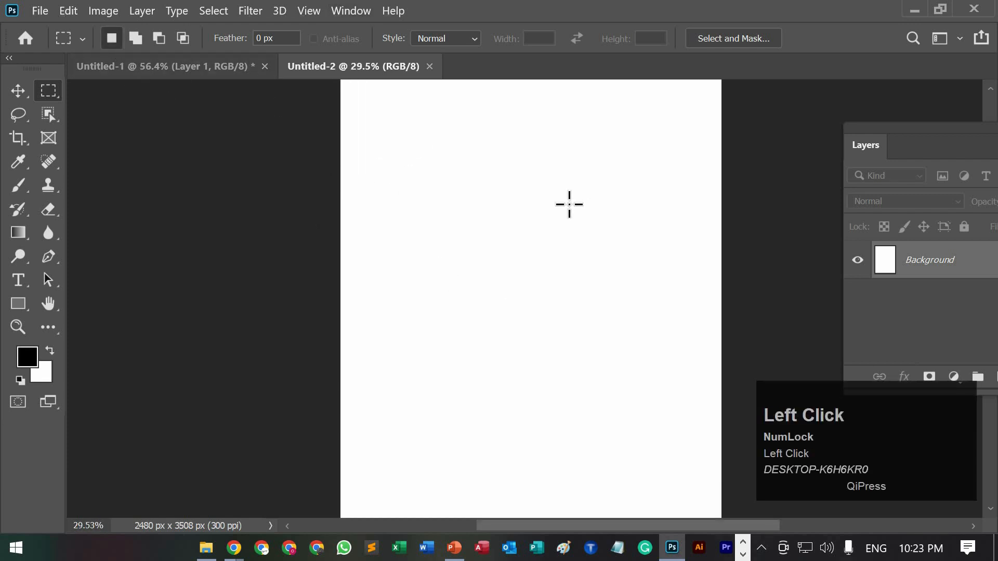
drag(367, 158, 648, 312)
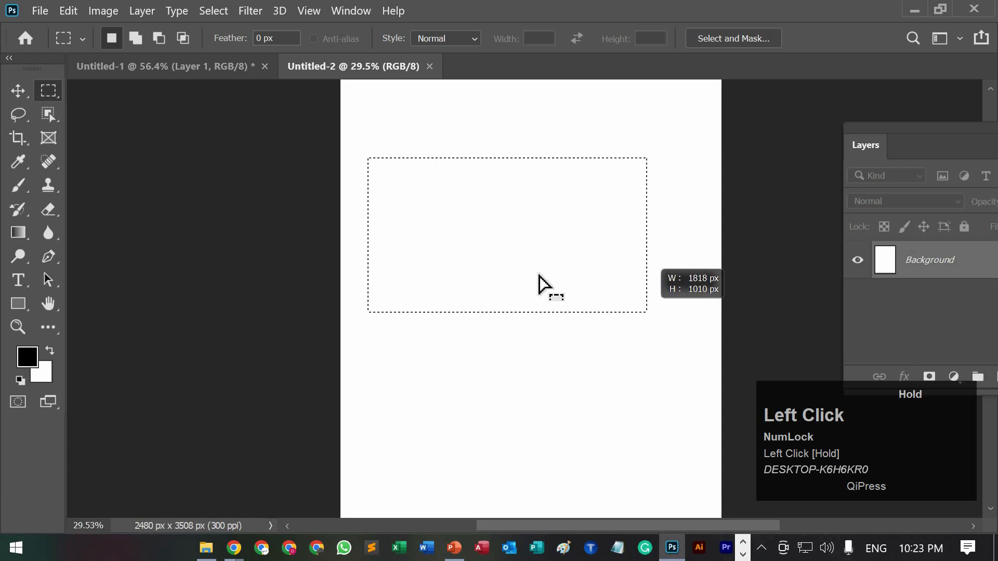
Step: Using Intersect with selection, draw a narrower, taller marquee across the middle of the existing rectangle, extending beyond its upper and lower edges
click(183, 40)
drag(477, 128, 508, 210)
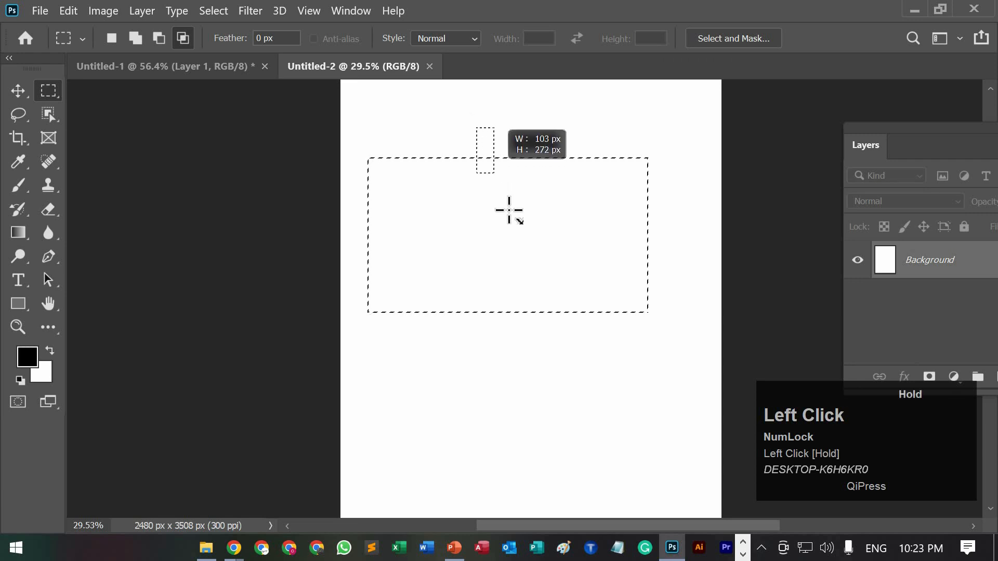
drag(535, 276, 569, 350)
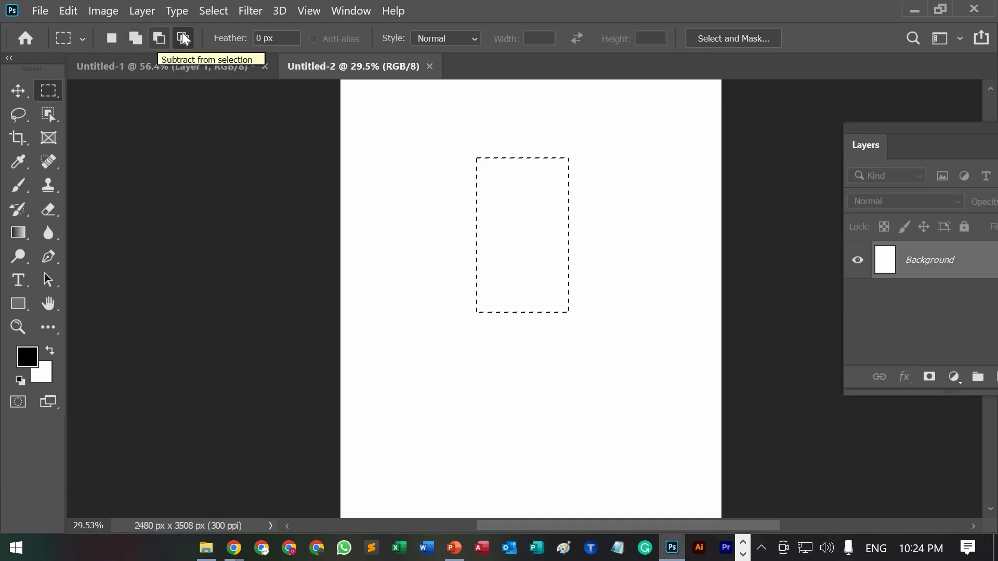
Step: Set the marquee mode back to New selection and close the Untitled-2 document
click(114, 41)
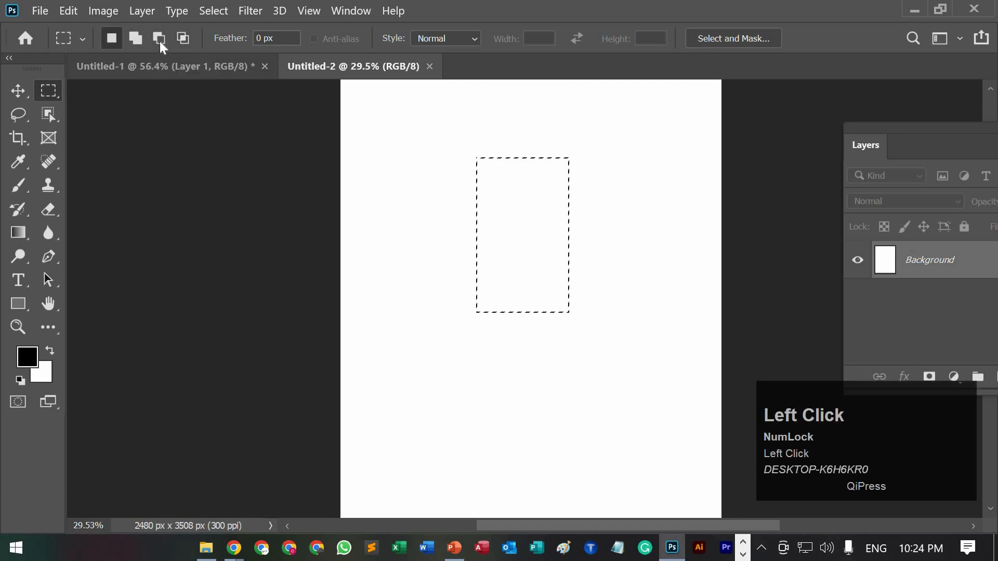
click(430, 67)
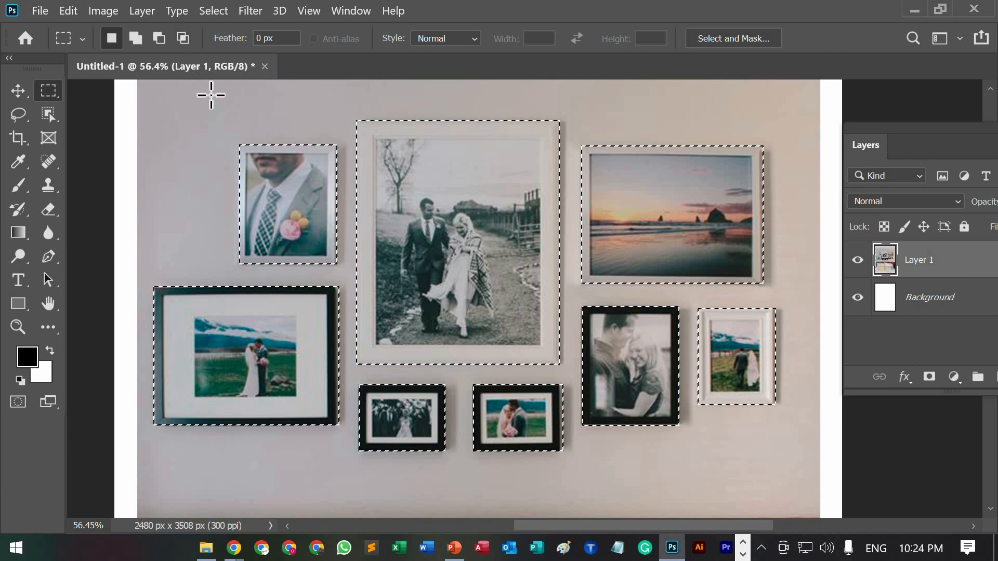
Step: Try copying the selected wall frames and pasting them as a new layer, and undo the paste
scroll(223, 100, up, 1)
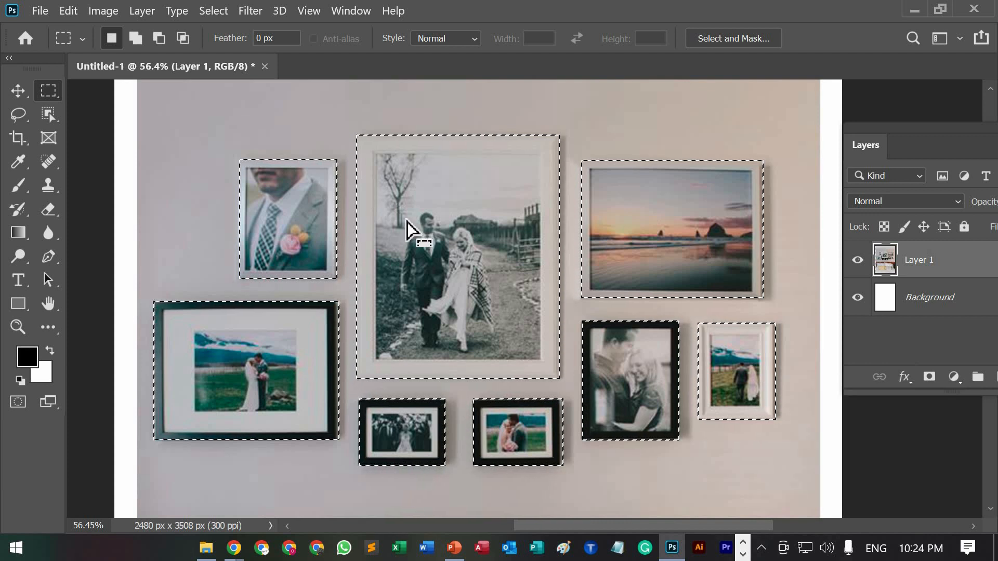
key(ctrl)
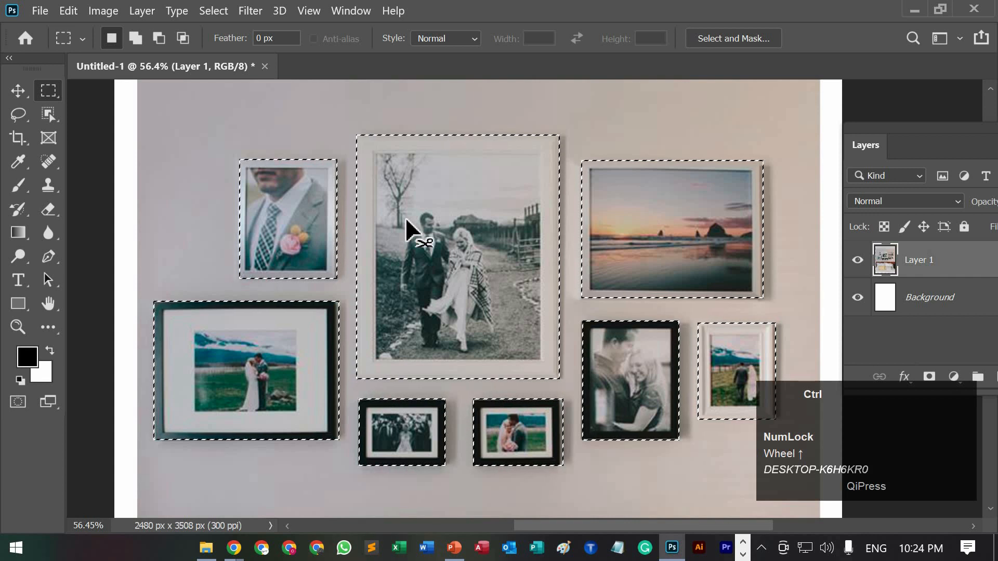
key(ctrl+c)
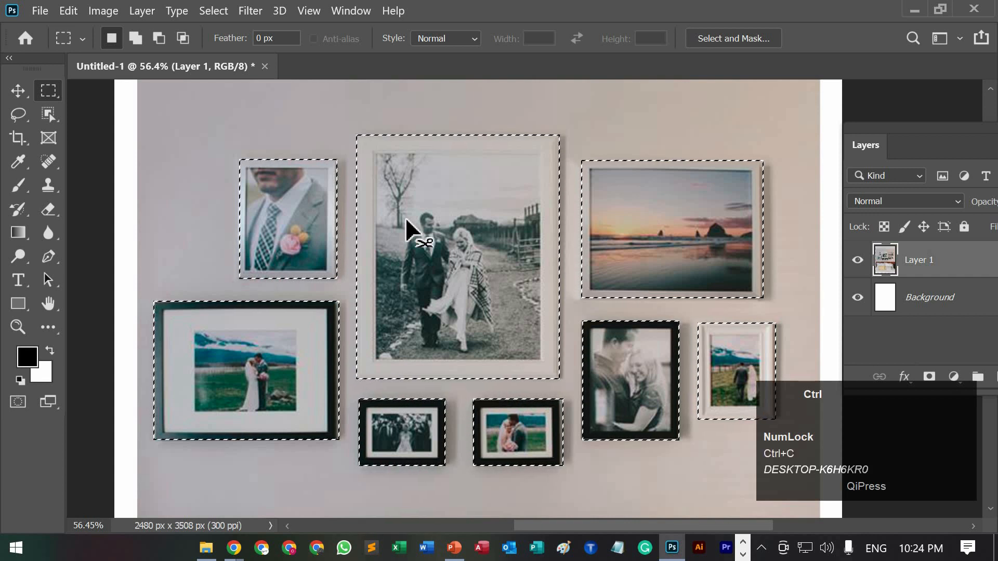
key(ctrl+v)
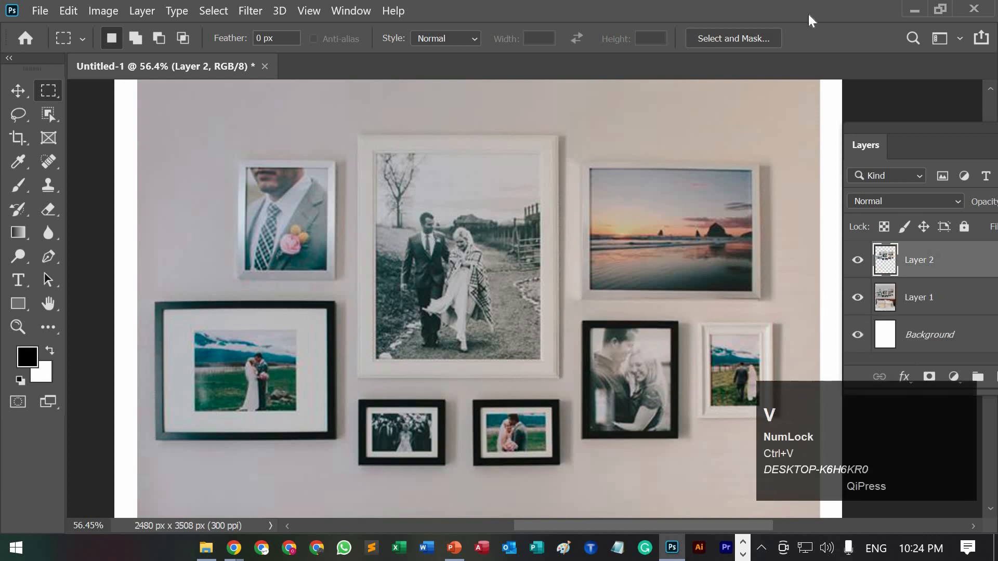
drag(915, 127, 685, 130)
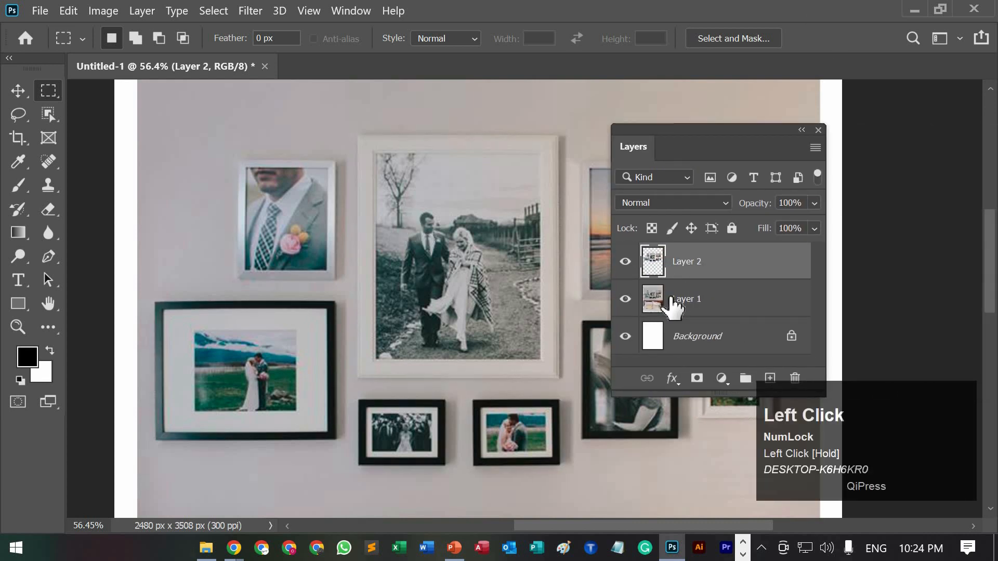
key(ctrl+z)
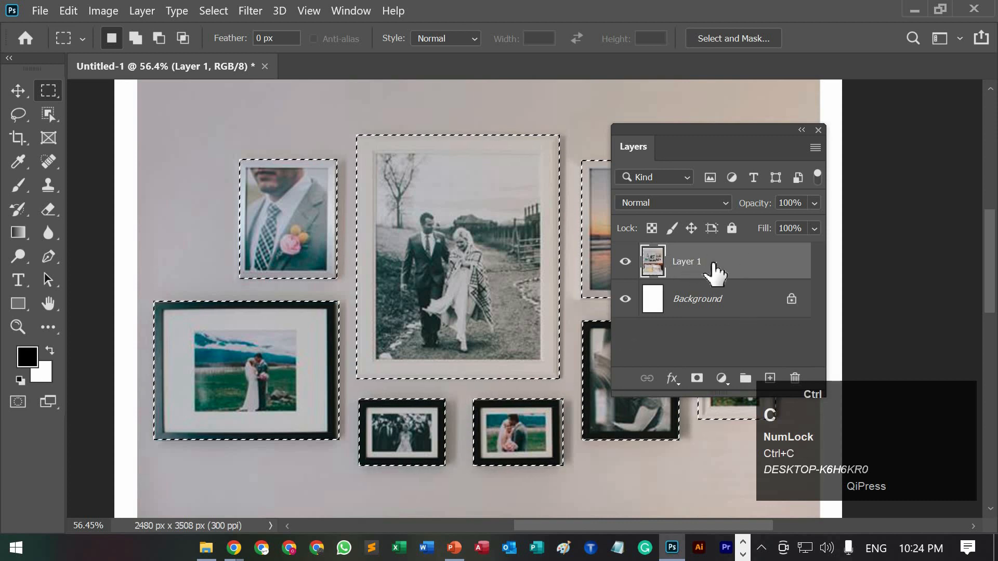
Step: Paste the copied wall frames onto a new layer and hide Layer 1, which holds the original photo
key(ctrl+v)
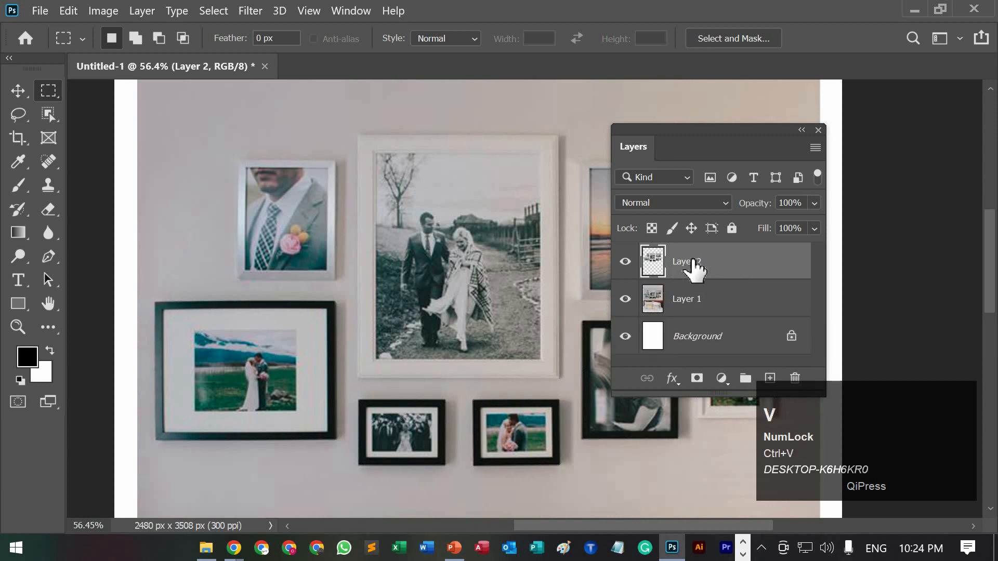
drag(707, 130, 789, 118)
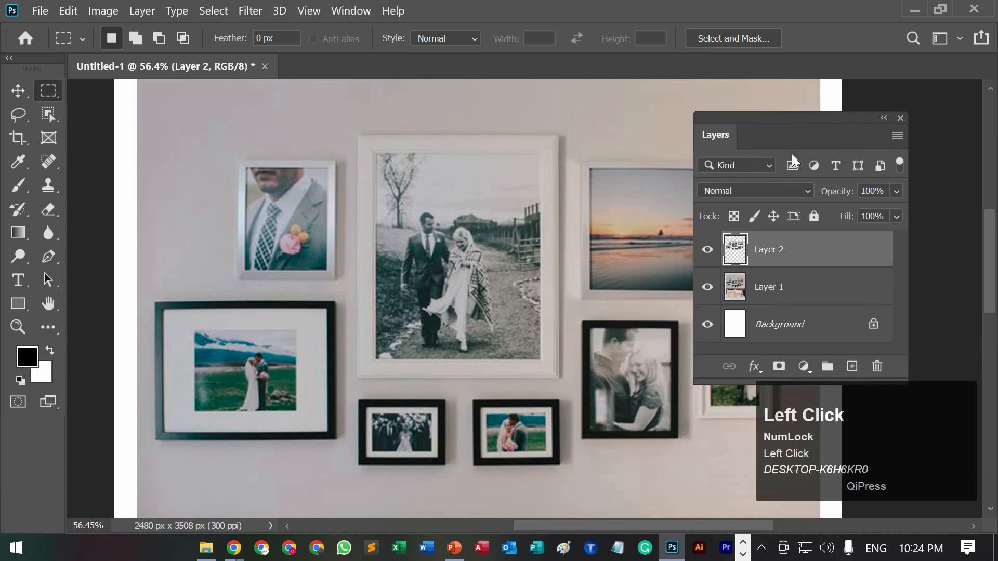
click(795, 287)
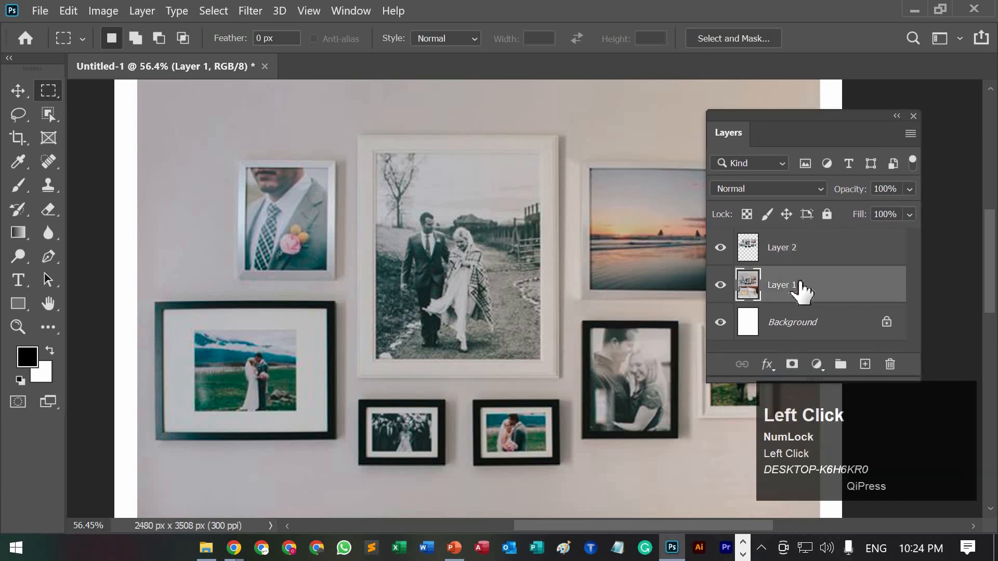
click(721, 285)
drag(763, 129, 877, 124)
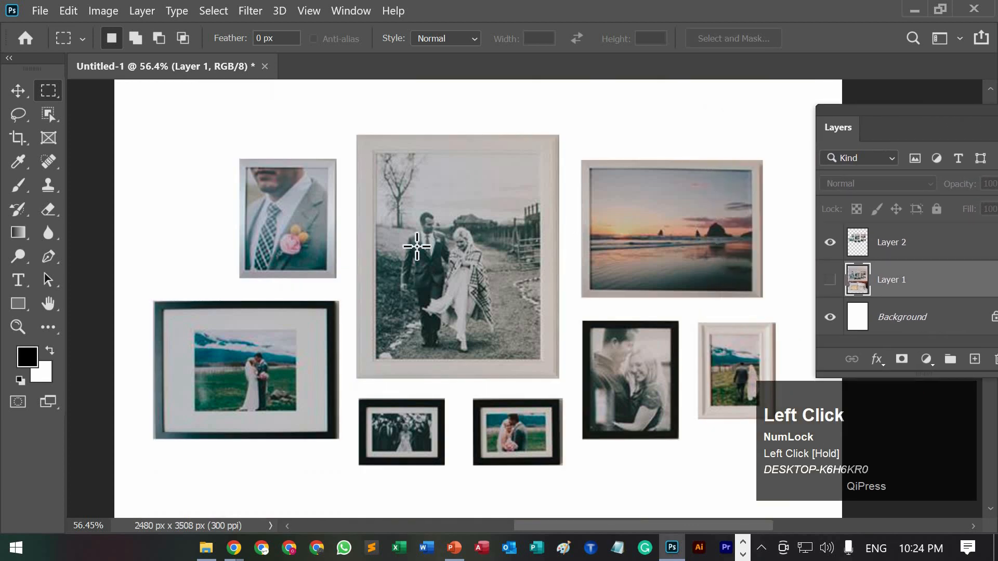
Step: Select the pasted frames' layer on the canvas with the Move tool and try moving it
click(18, 90)
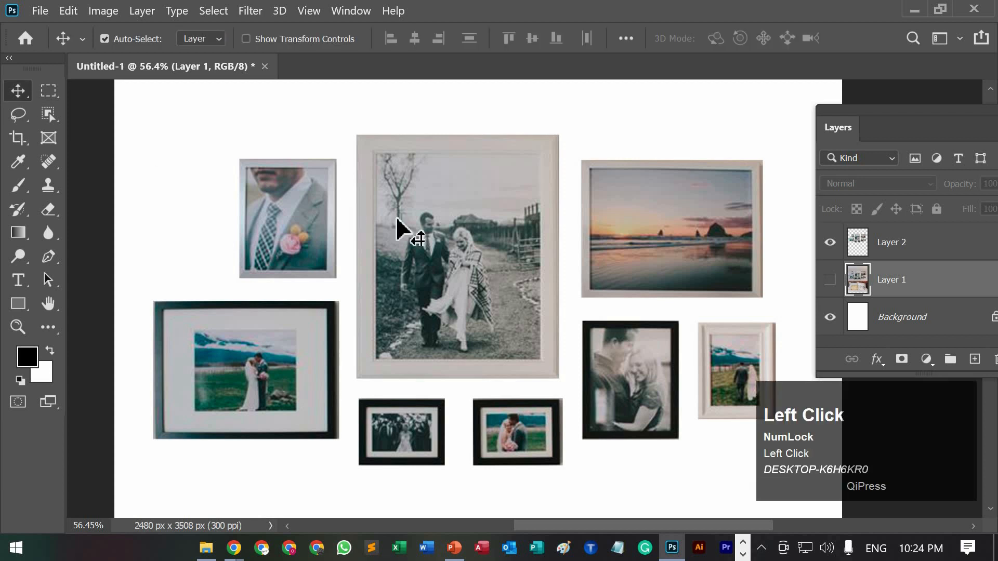
mouse_move(410, 208)
mouse_down()
mouse_move(427, 228)
mouse_move(424, 213)
mouse_move(415, 224)
mouse_up()
alt+scroll(422, 226, down, 1)
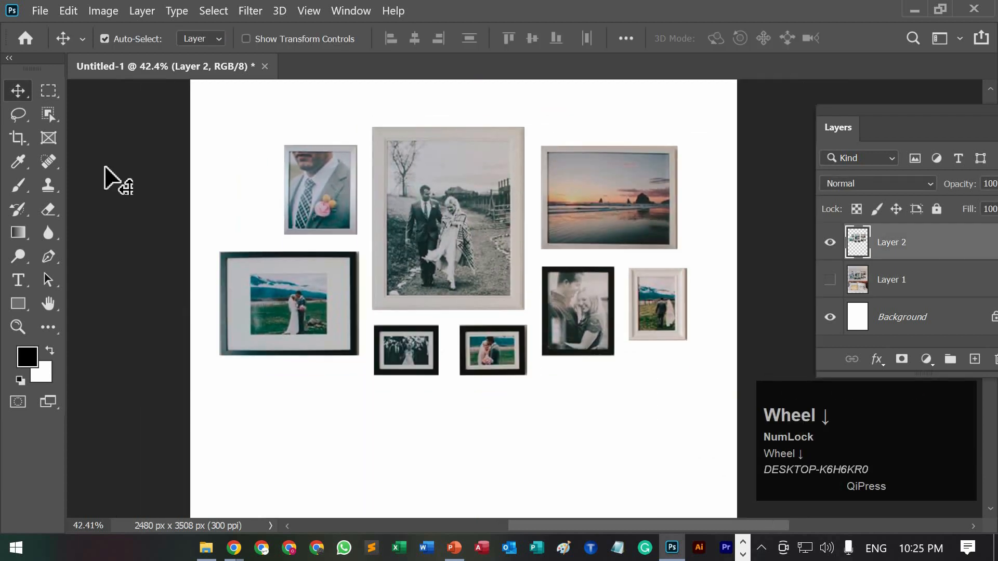
Step: Switch the marquee tool to Elliptical Marquee, try the Lasso tool, and make Quick Selection the active tool
right_click(57, 95)
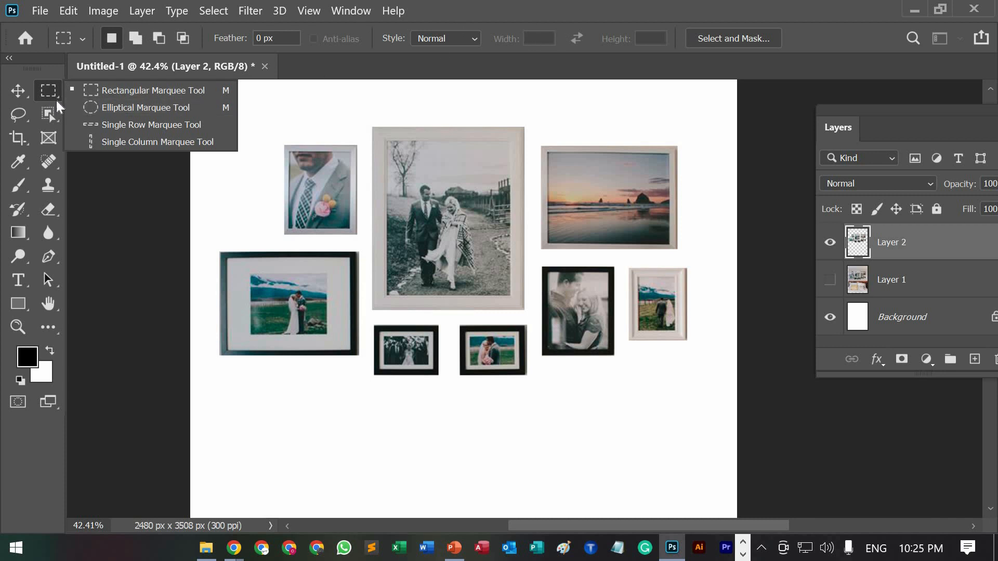
click(102, 106)
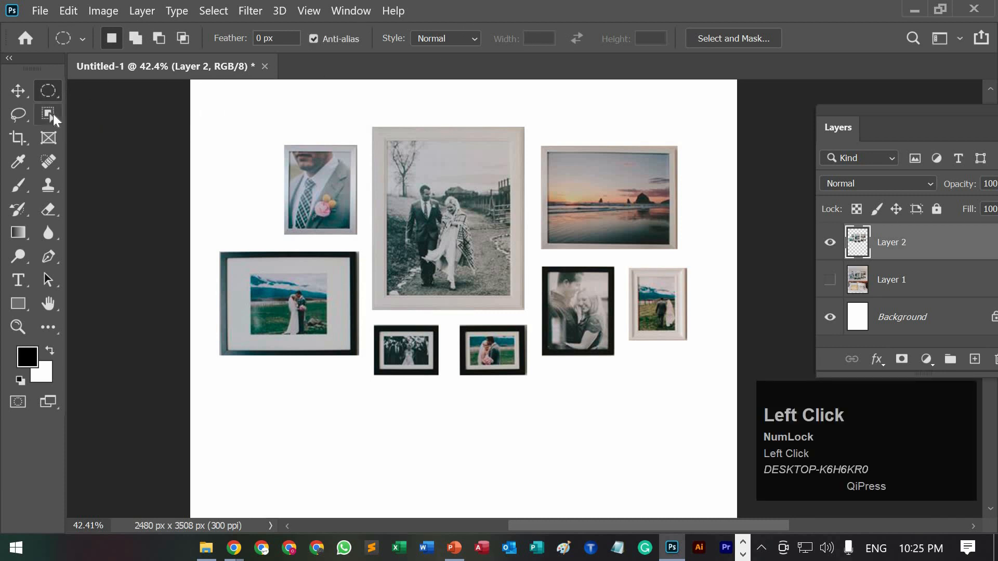
right_click(48, 113)
click(90, 127)
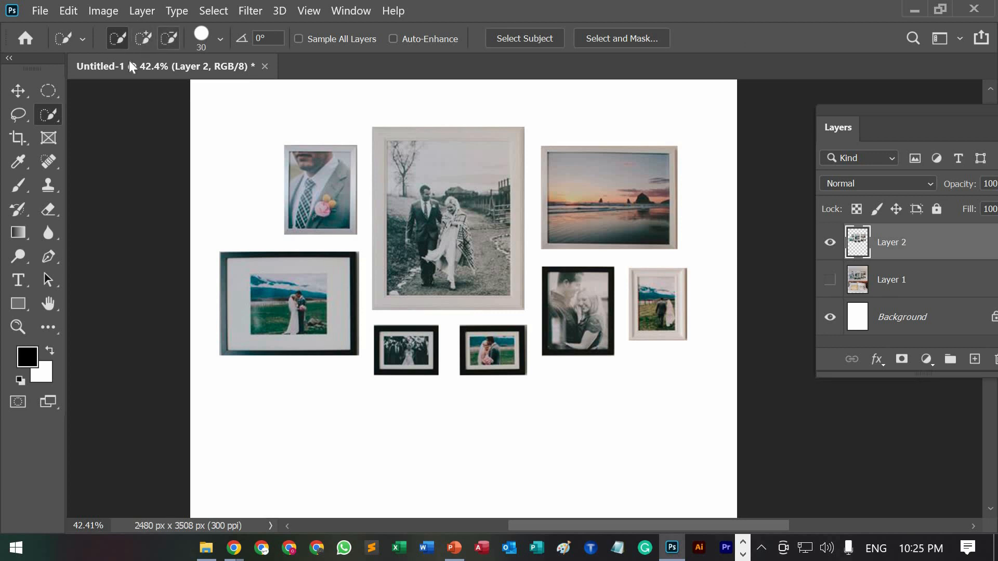
right_click(23, 111)
click(102, 110)
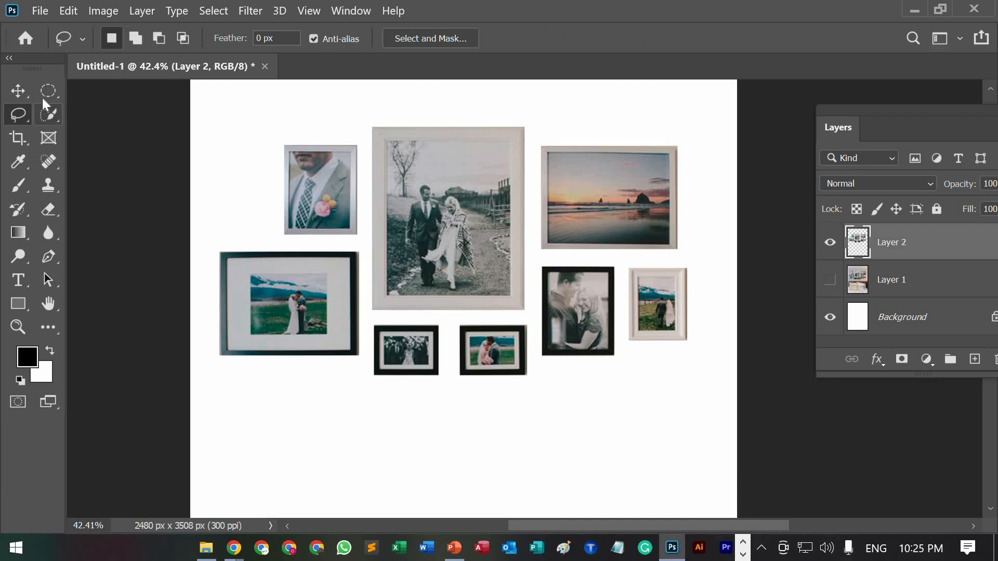
right_click(46, 122)
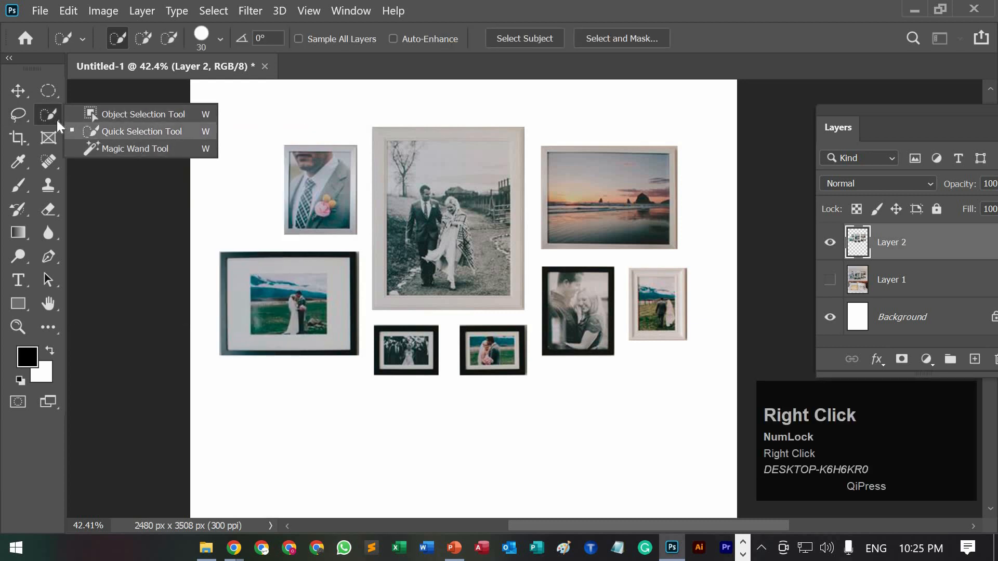
click(241, 76)
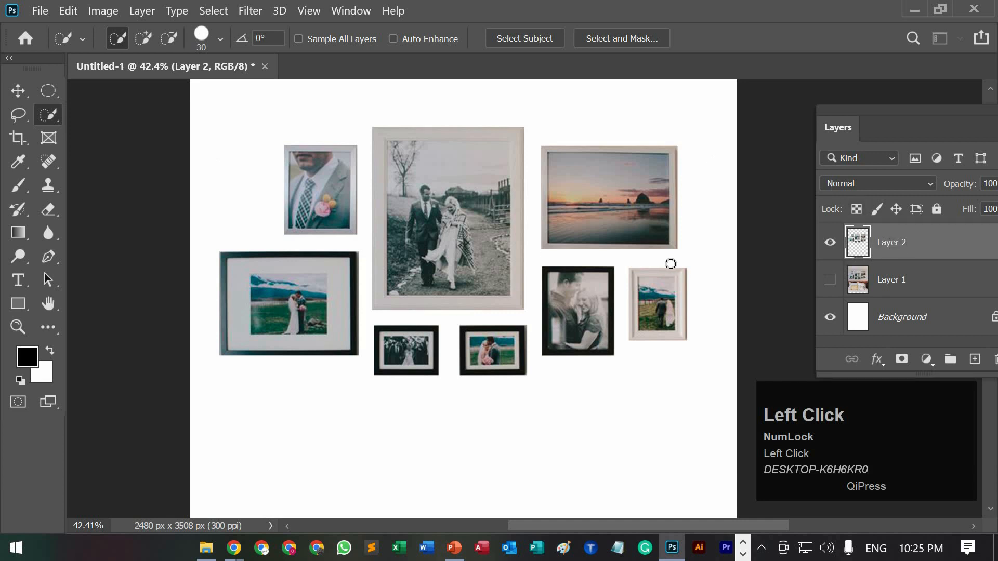
Step: Delete the pasted frames layer and the hidden photo layer, leaving only the Background, and activate the Move tool
key(Delete)
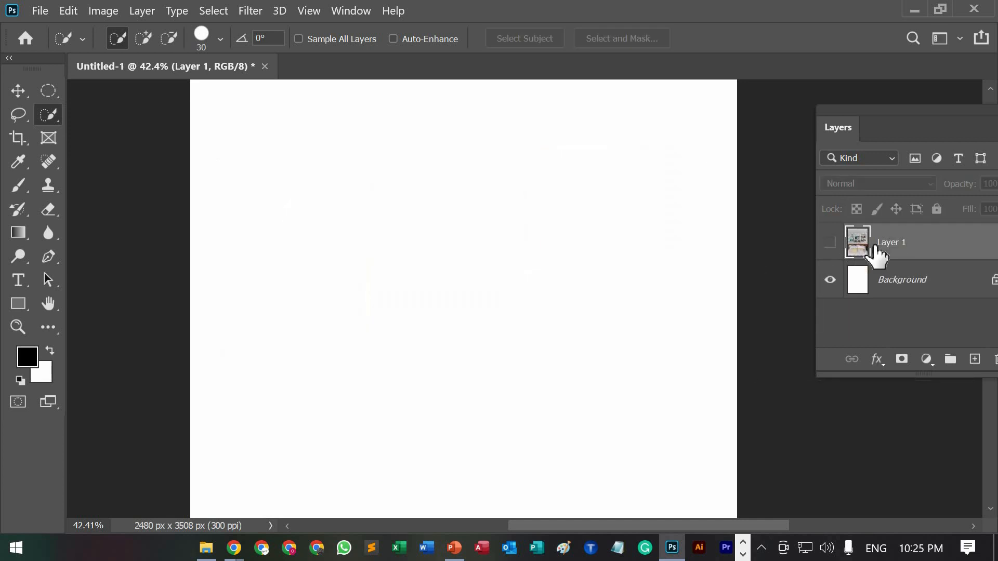
key(Delete)
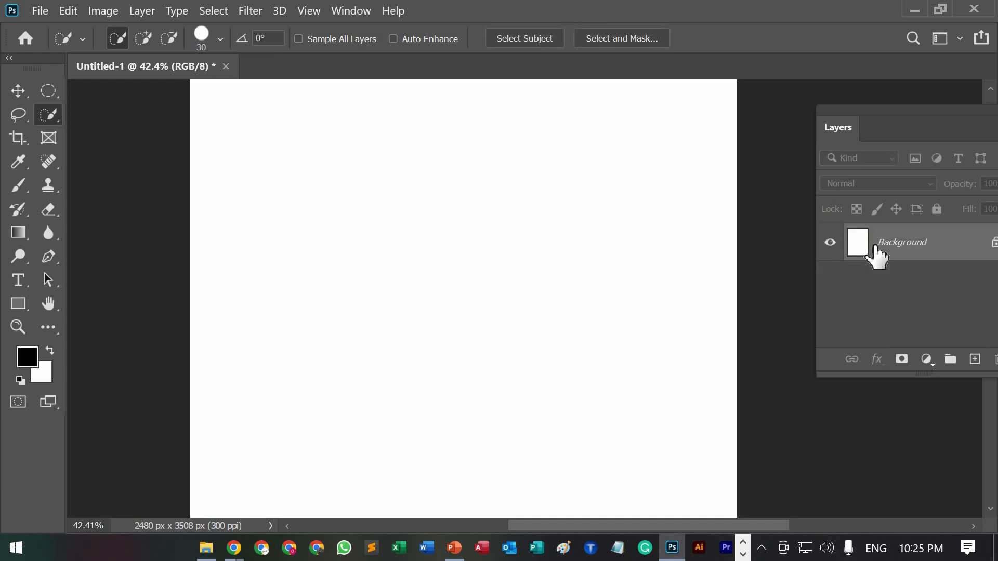
click(17, 89)
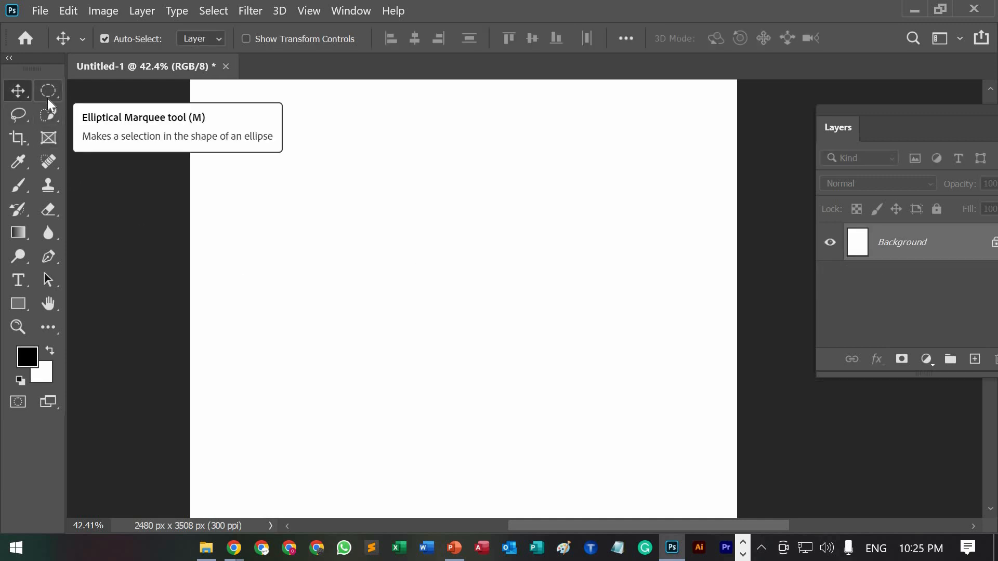
Step: Open the apple, apple1, Apply, banana and grapes images from the Task No.3 Fruit Basket folder on drive F
key(ctrl+o)
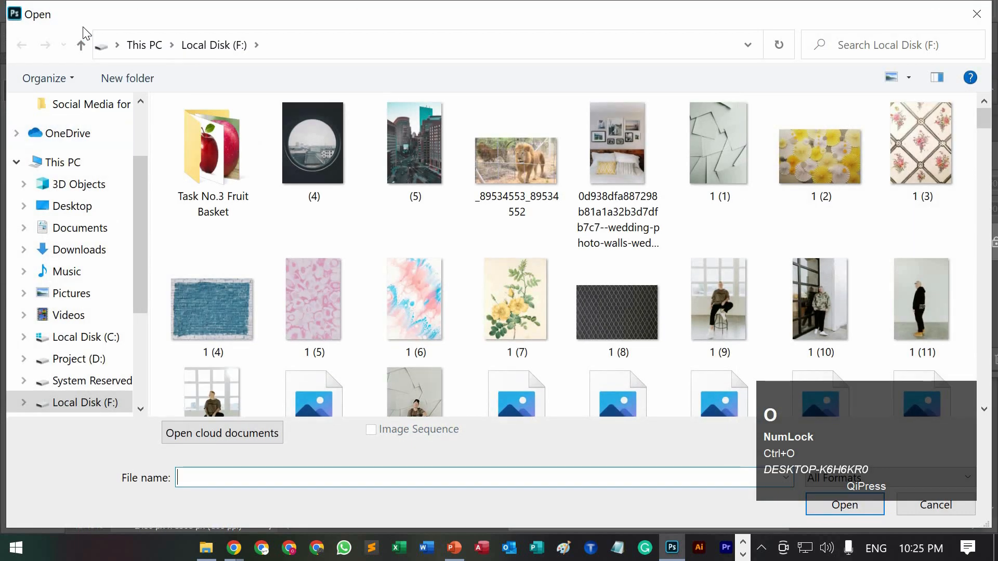
double_click(210, 164)
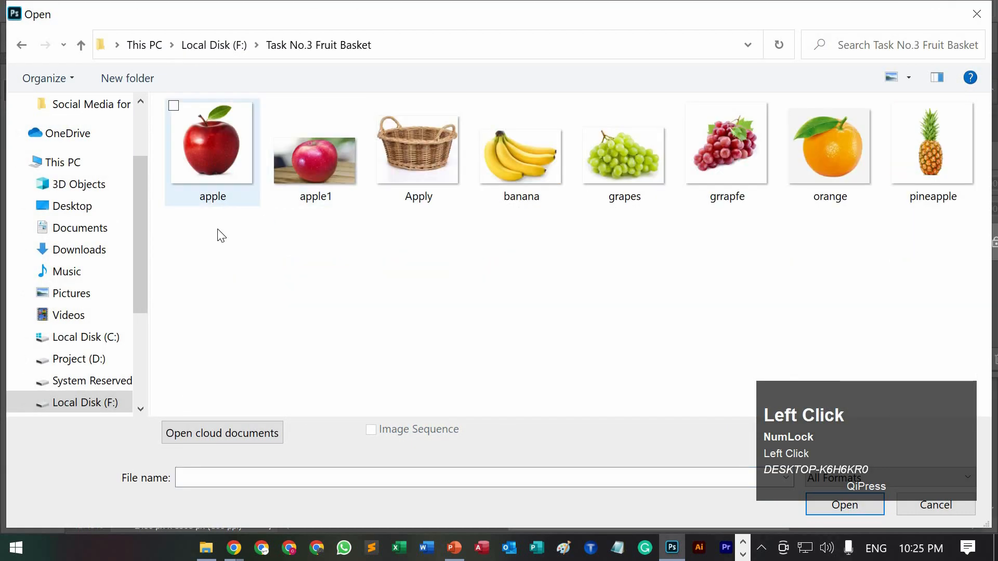
drag(209, 225, 329, 165)
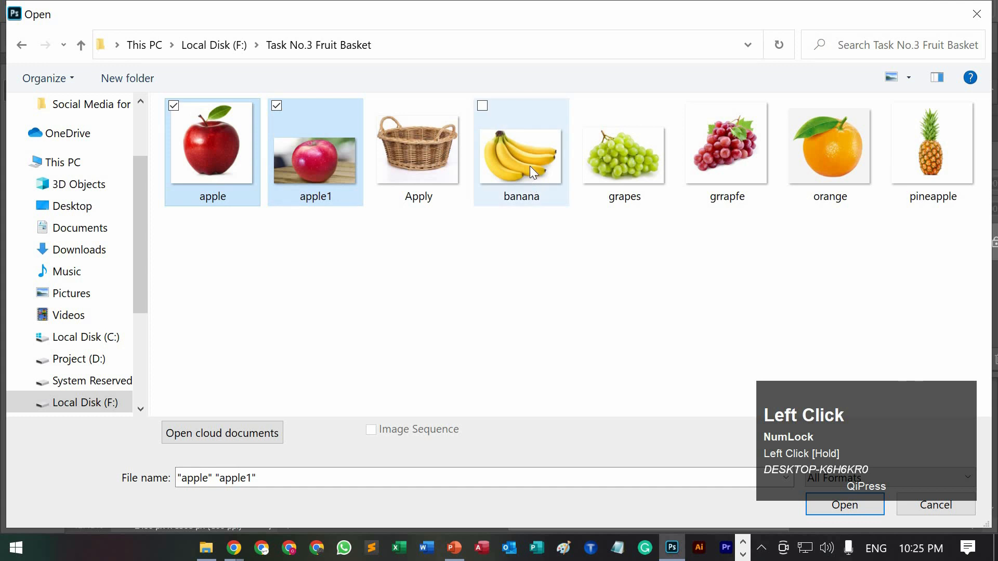
ctrl+click(631, 200)
ctrl+click(518, 165)
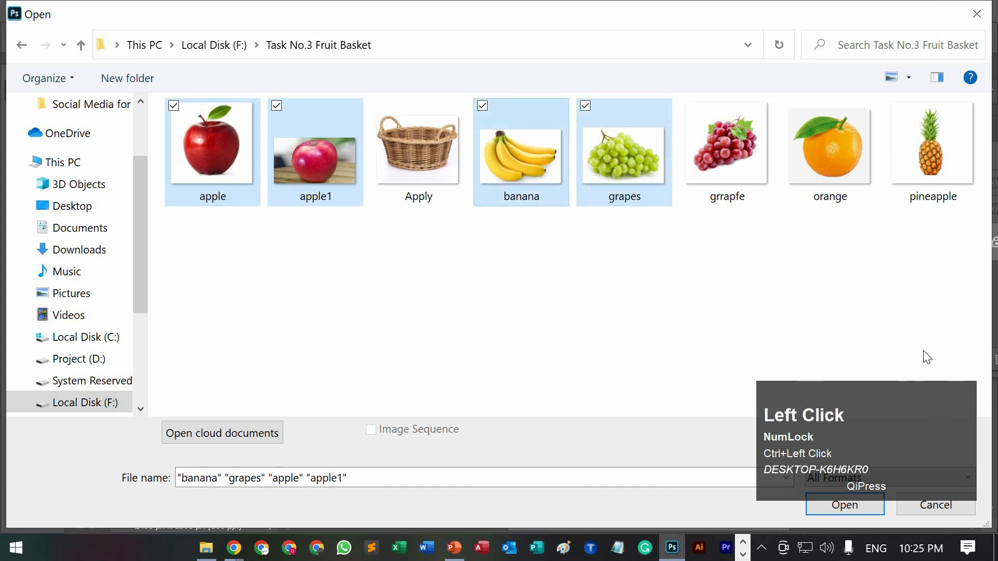
ctrl+click(420, 164)
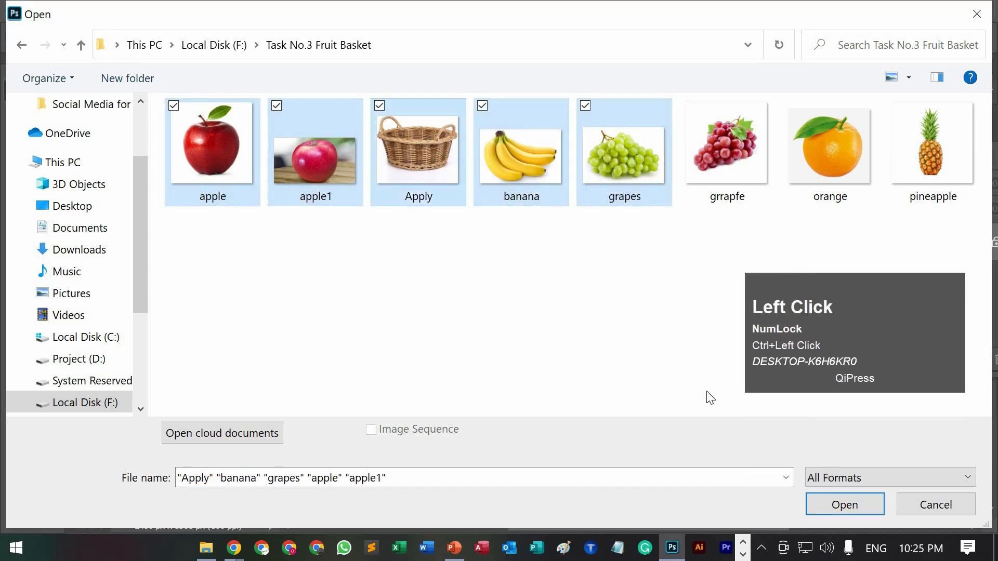
click(861, 505)
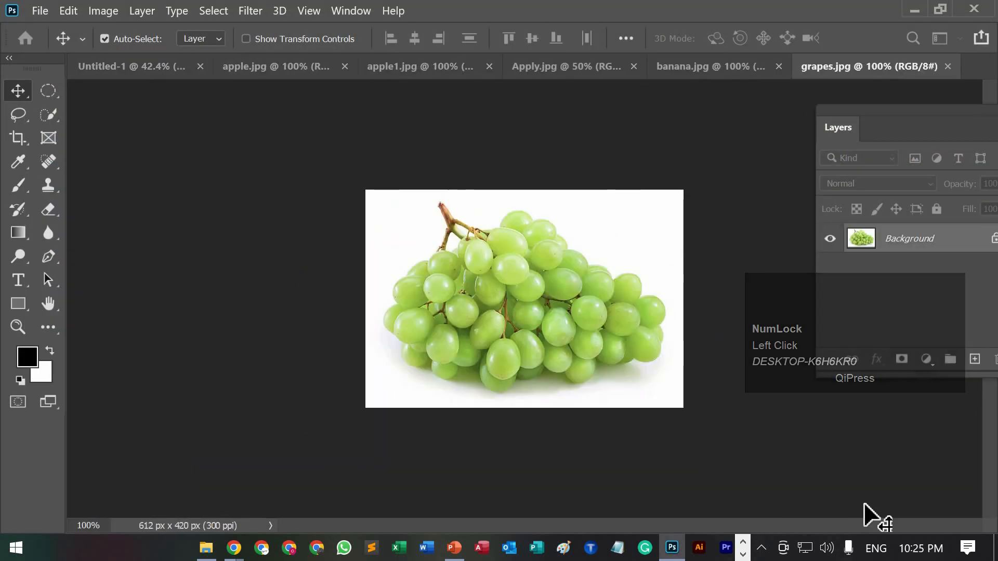
Step: Repeat opening the apple, apple1, Apply and banana images from the Task No.3 Fruit Basket folder
click(44, 7)
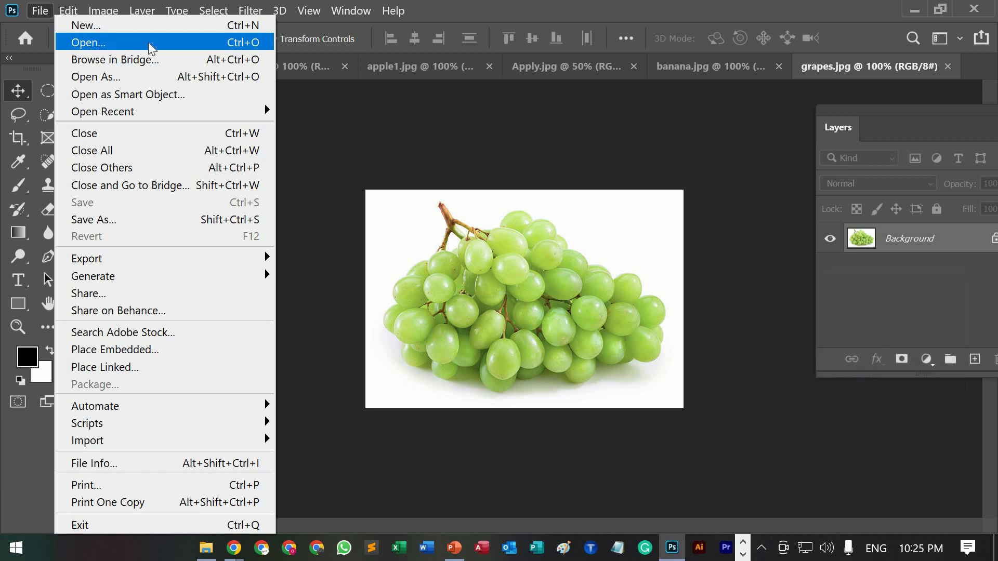
click(121, 43)
drag(208, 223, 573, 134)
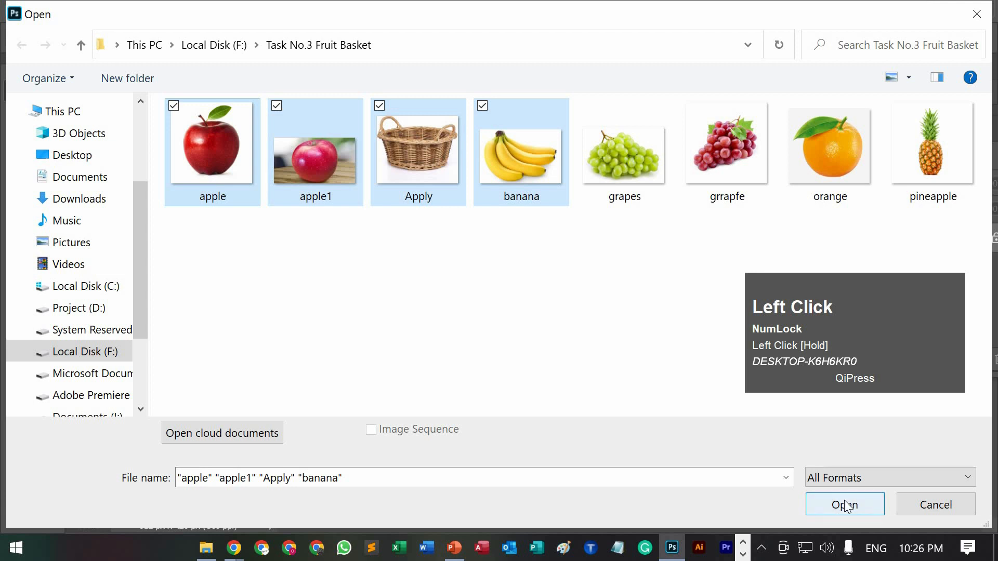
click(874, 500)
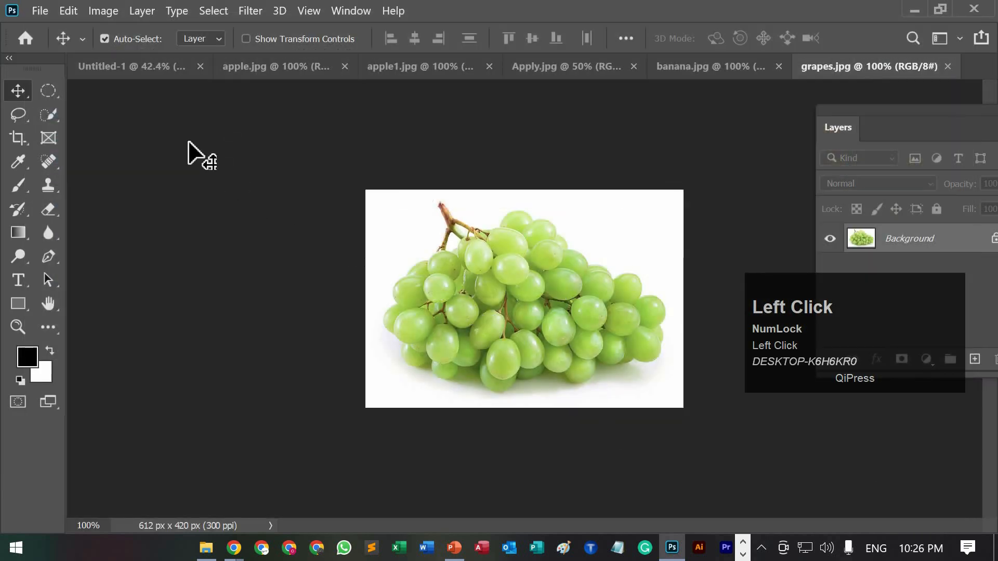
Step: Copy the apple.jpg image into the Untitled-1 document with the Move tool
click(143, 67)
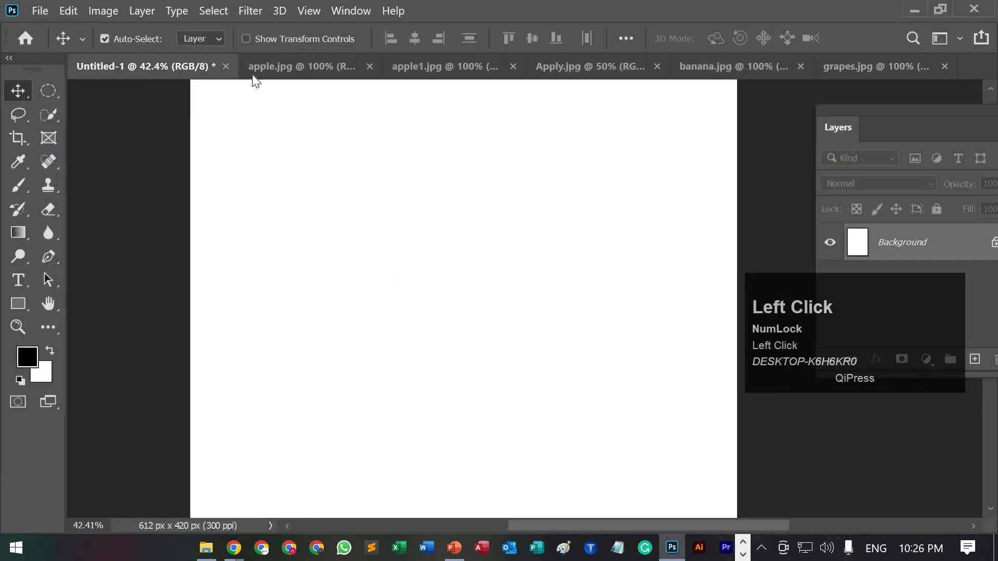
click(268, 67)
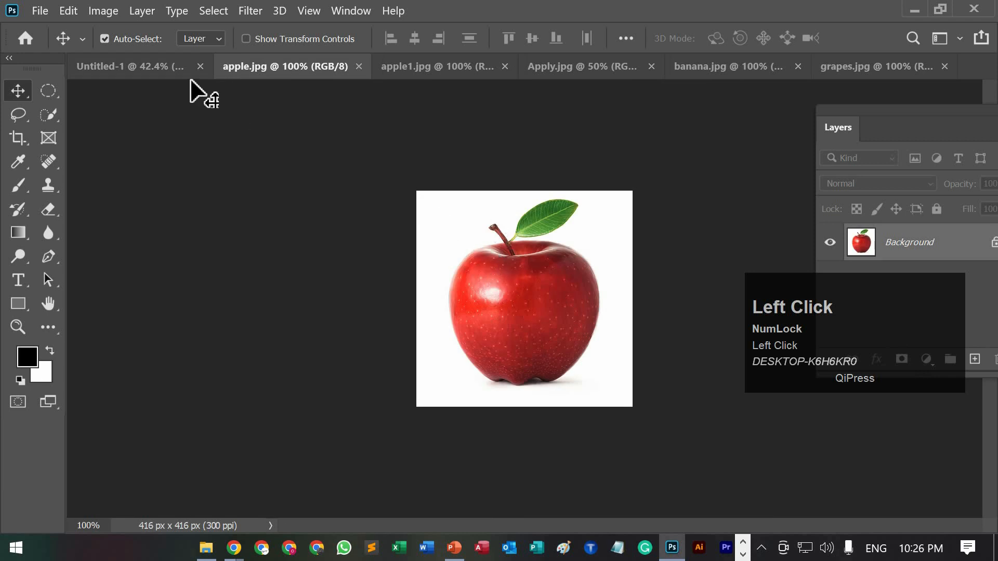
drag(504, 270, 351, 255)
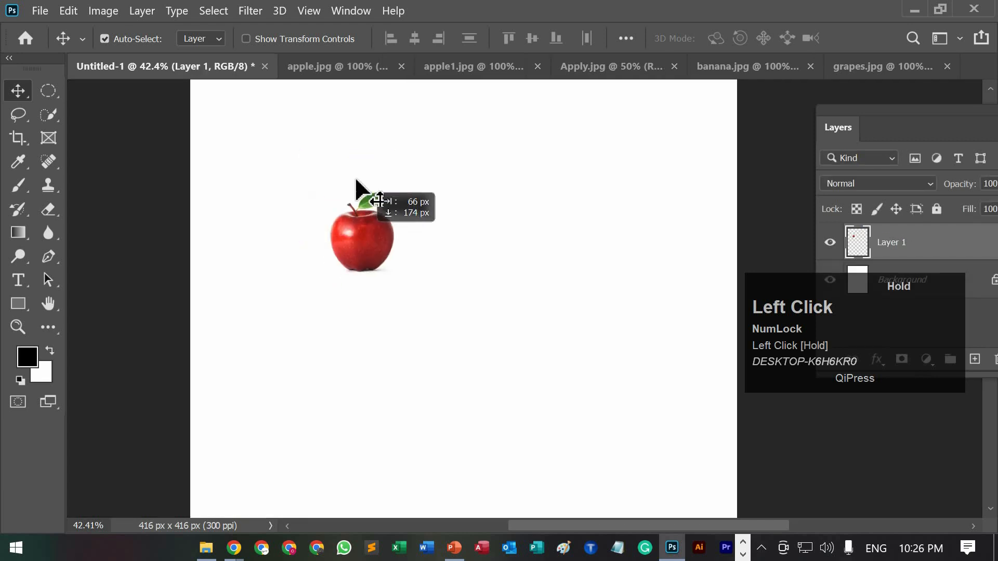
Step: Bring the apple1.jpg photo into Untitled-1 and arrange the two apple images apart on the canvas
click(326, 71)
click(391, 67)
drag(528, 289, 612, 409)
drag(349, 238, 254, 214)
drag(569, 383, 524, 312)
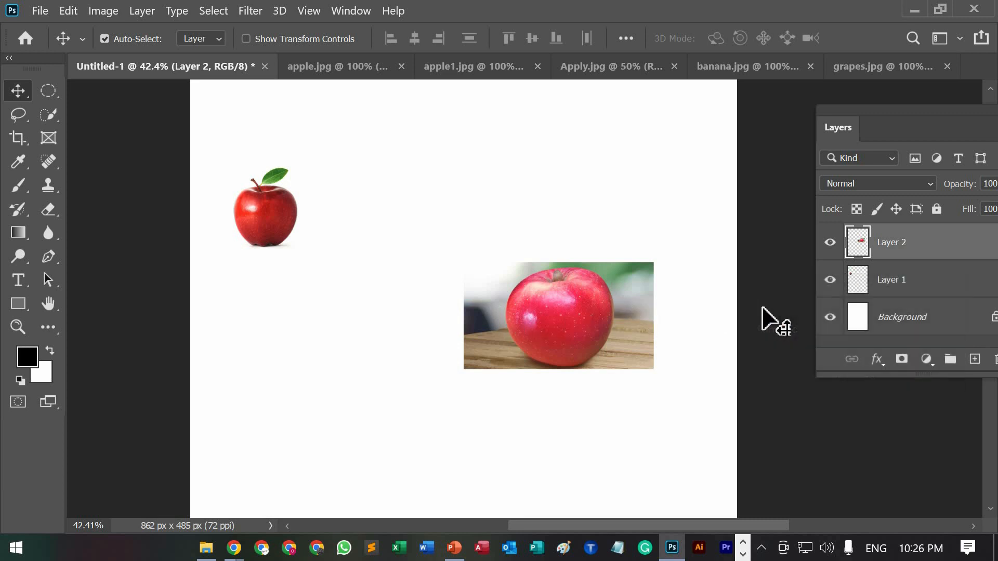
click(614, 311)
drag(774, 332, 797, 456)
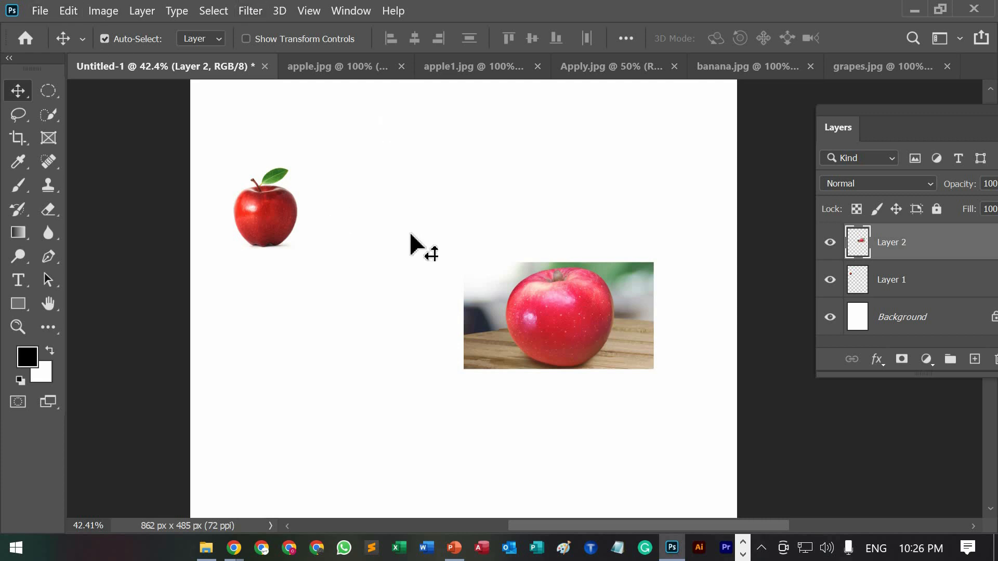
click(544, 217)
key(ctrl)
key(ctrl+o)
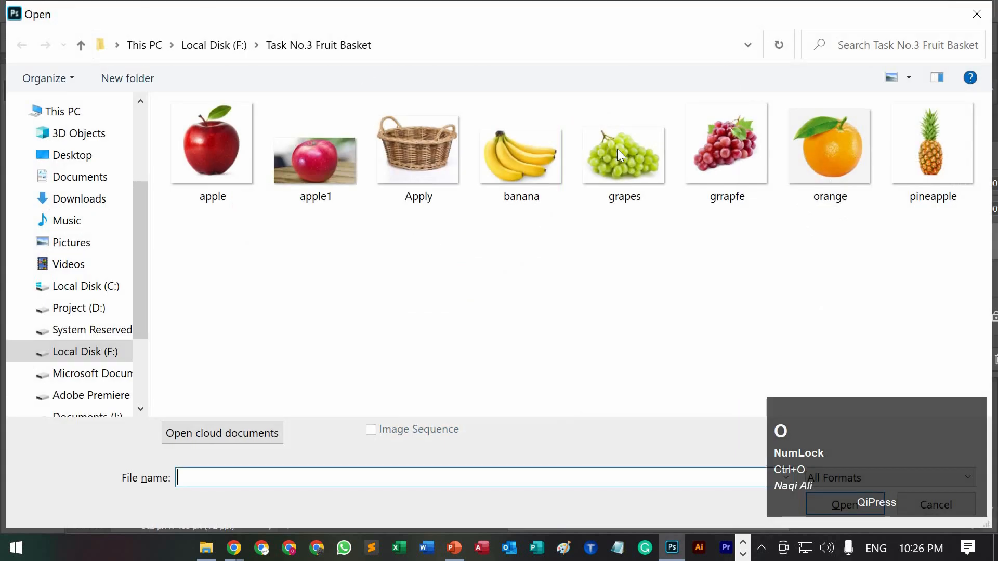
click(936, 505)
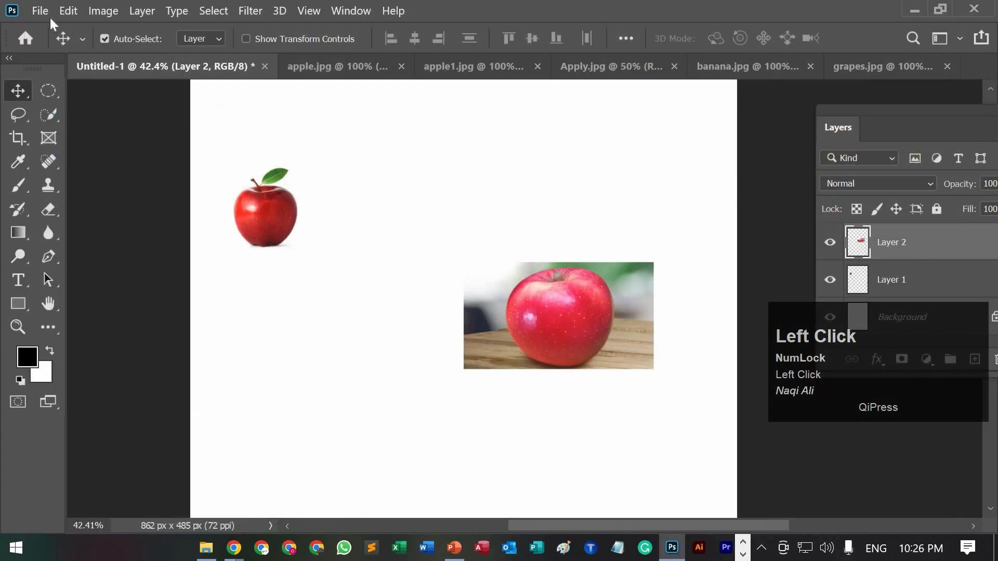
click(45, 12)
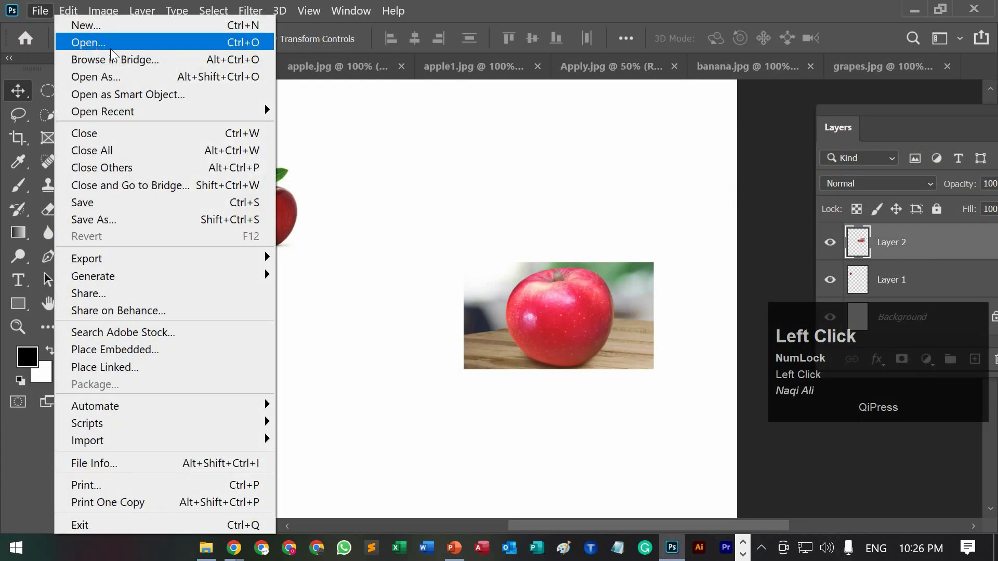
click(545, 308)
Step: Shift the apple1 photo slightly up and enlarge it to nearly double size with Free Transform
drag(545, 308, 552, 283)
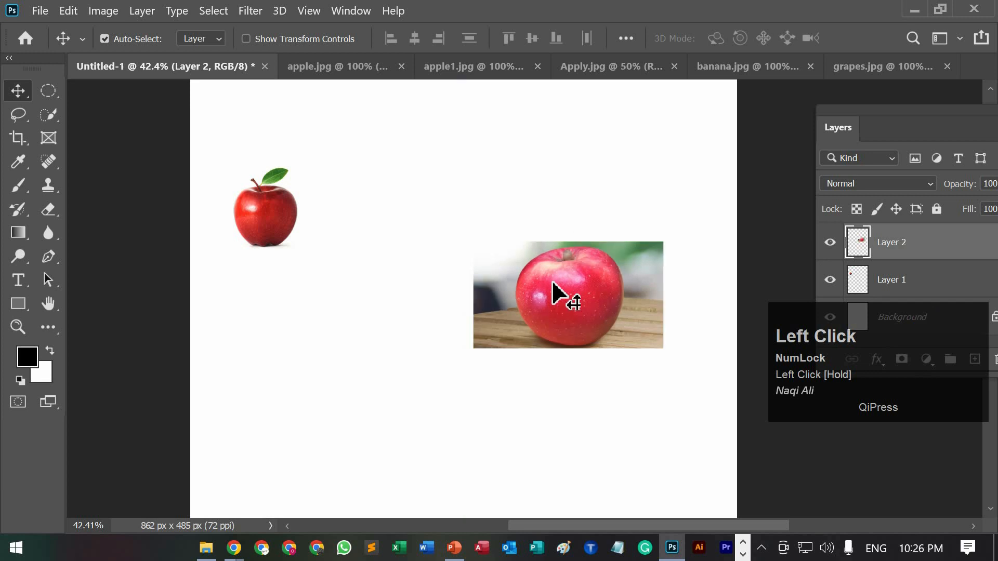
click(42, 11)
mouse_move(66, 12)
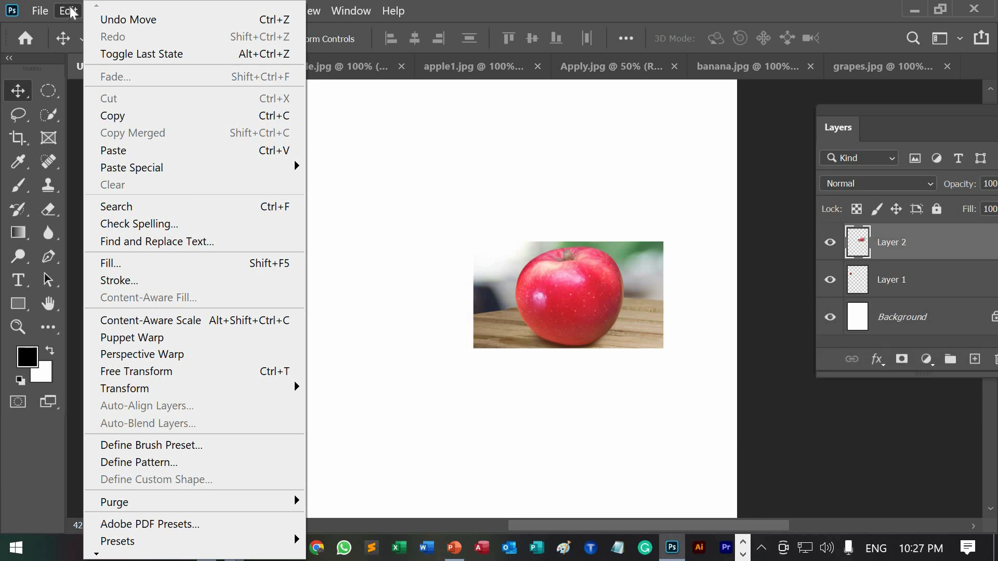
mouse_move(127, 391)
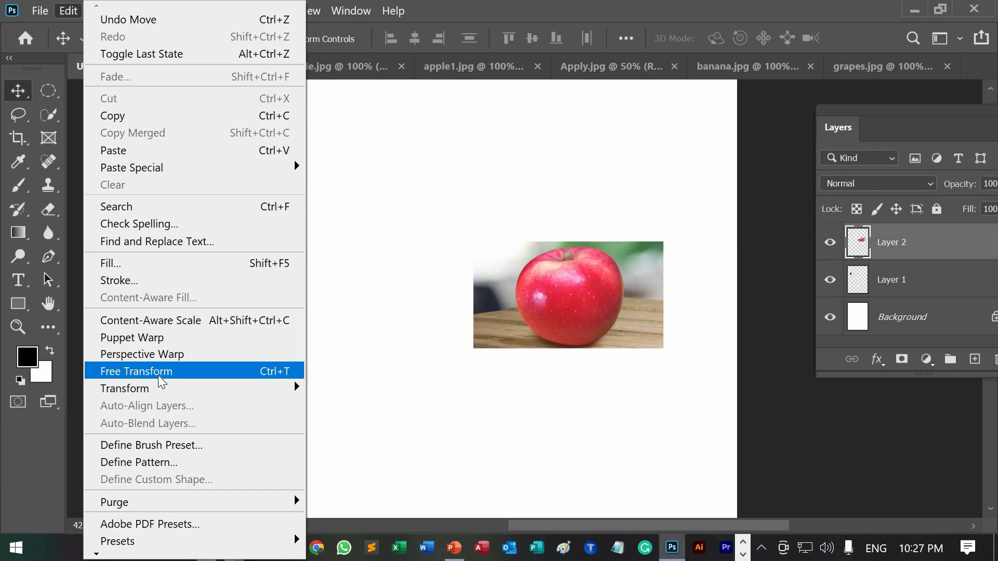
click(158, 375)
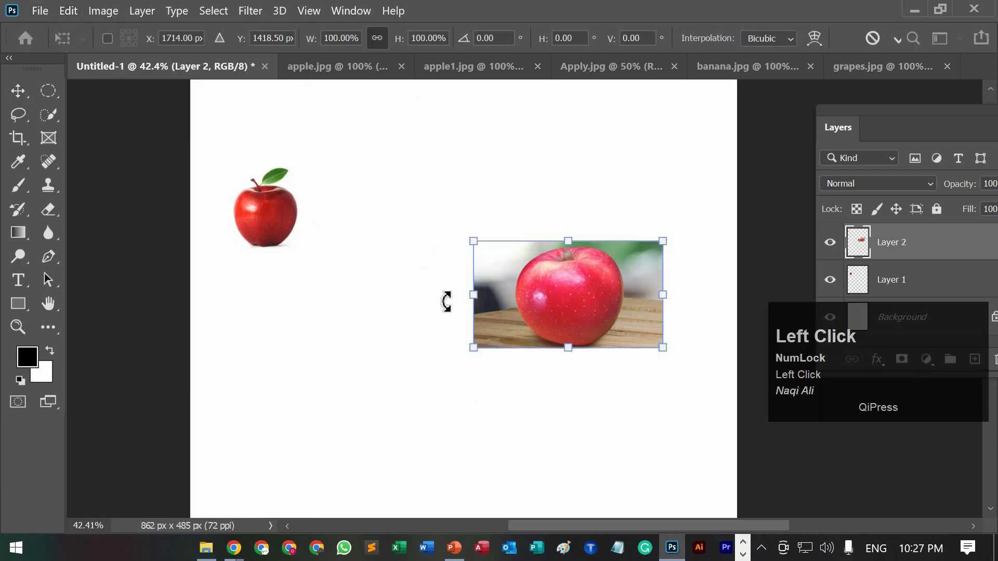
drag(473, 348, 312, 439)
double_click(444, 366)
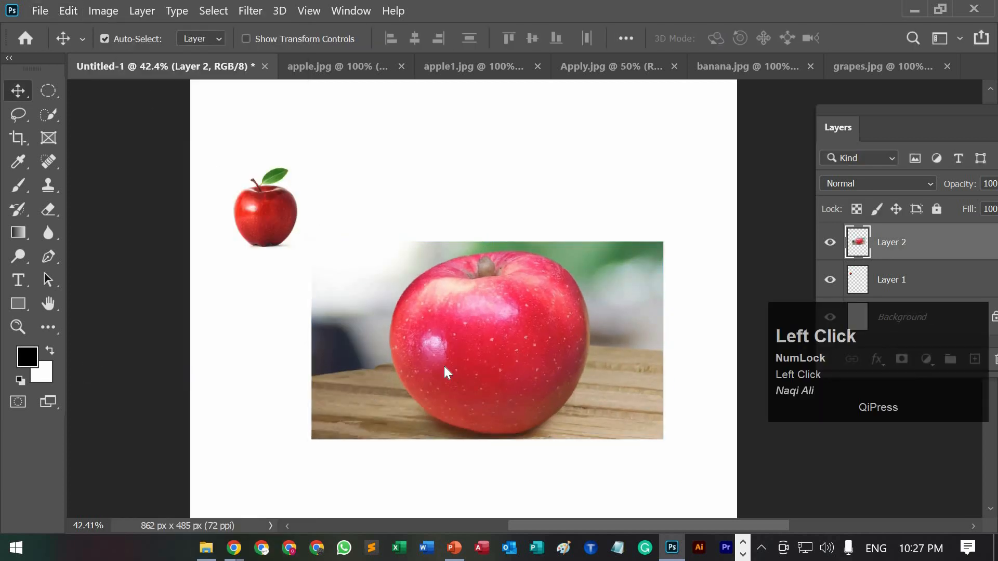
Step: Free Transform the apple1 photo again, moving it and enlarging it slightly more
key(ctrl)
key(ctrl+t)
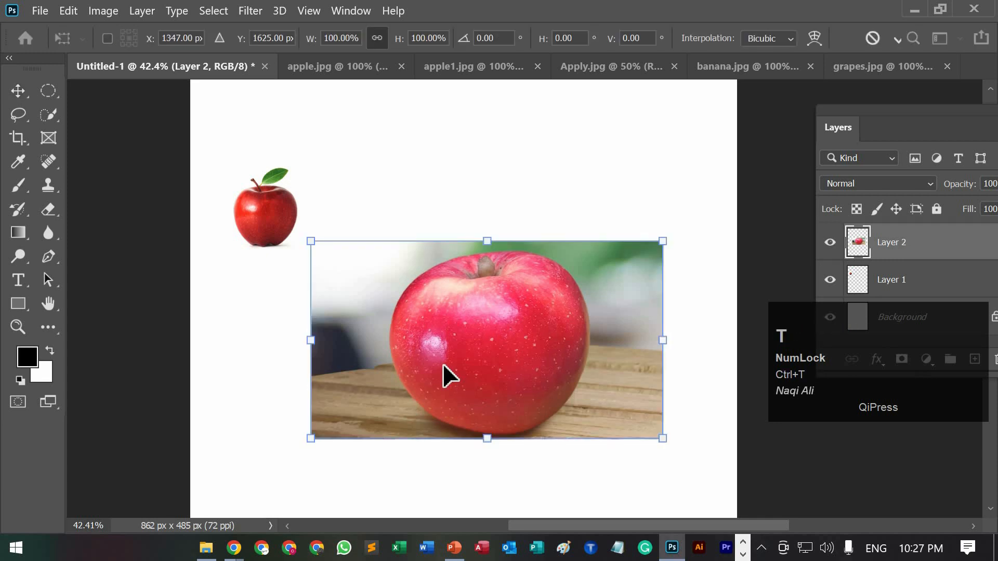
drag(441, 364, 472, 318)
mouse_move(341, 390)
mouse_down()
mouse_move(388, 367)
mouse_move(323, 384)
mouse_move(332, 397)
mouse_up()
double_click(444, 313)
Step: Reposition both images, moving the apple1 photo to the page's lower right and the leafed apple slightly upward
drag(468, 311, 502, 352)
drag(272, 220, 278, 187)
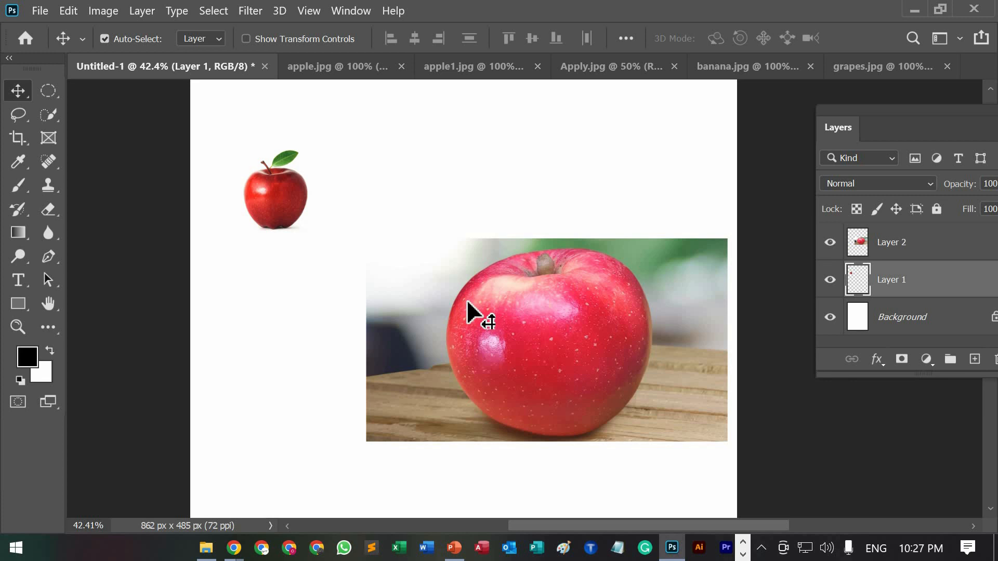
scroll(470, 304, down, 2)
drag(494, 316, 511, 377)
Step: Enlarge the leafed apple on Layer 1 with Free Transform and place it at the upper left of the page
drag(284, 155, 443, 186)
key(ctrl+t)
double_click(389, 187)
drag(335, 171, 329, 210)
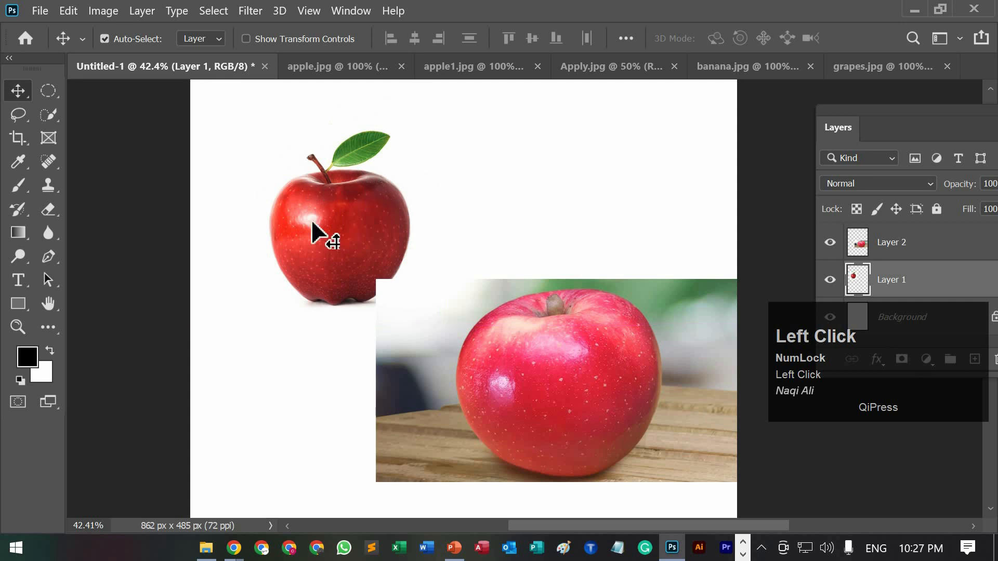
drag(292, 179, 278, 155)
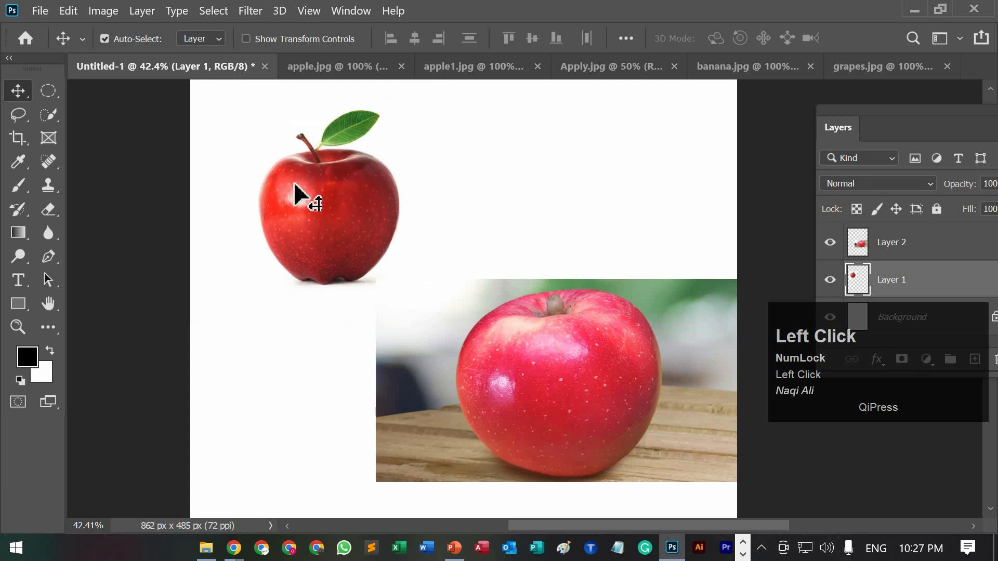
drag(286, 186, 287, 183)
Step: Select the Background layer and move the floating Layers panel fully into view
drag(805, 346, 812, 452)
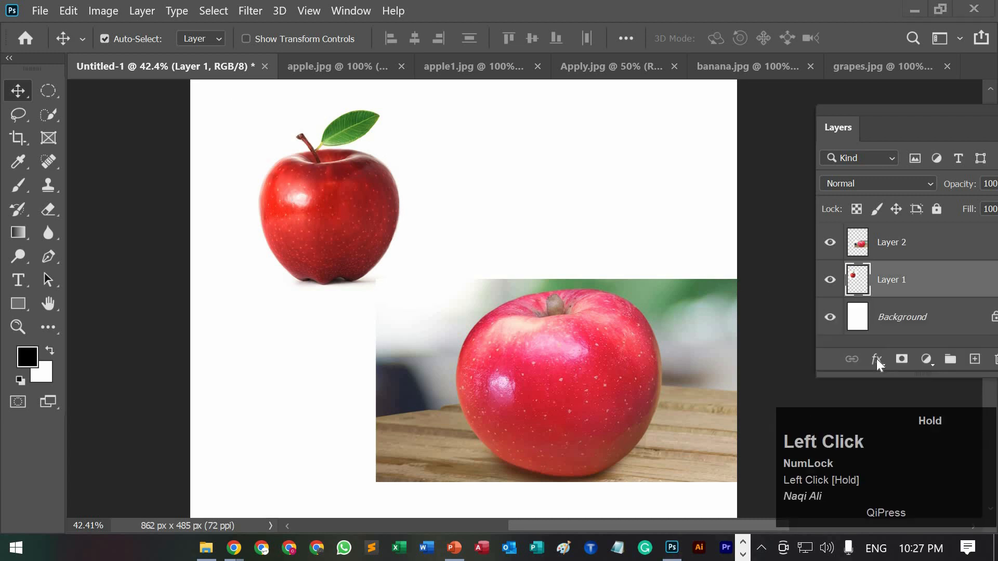
click(867, 322)
drag(888, 123, 855, 114)
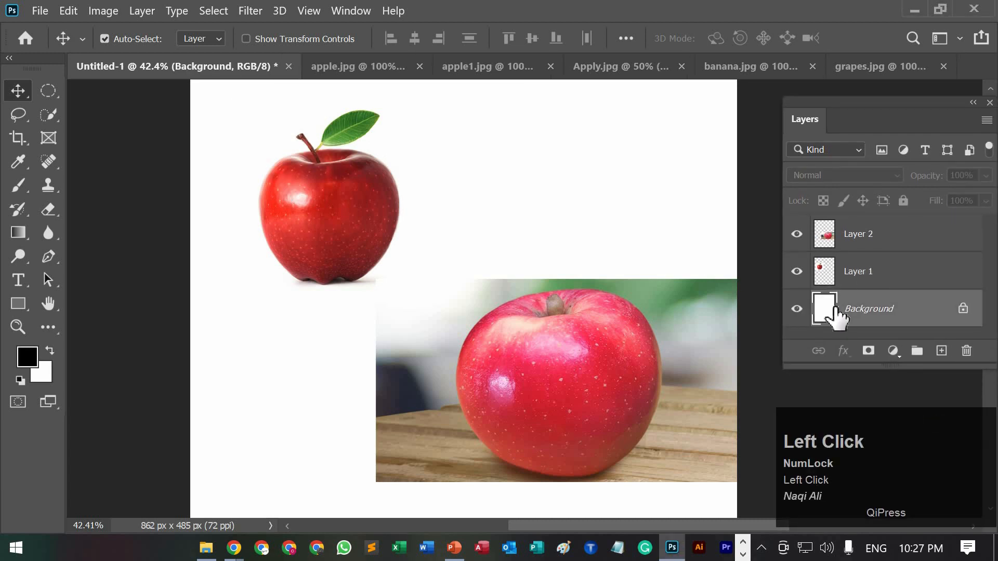
Step: Stack Layer 1 above Layer 2 and move the leafed apple over the apple1 photo
drag(326, 230, 427, 255)
drag(880, 275, 872, 218)
drag(425, 244, 542, 370)
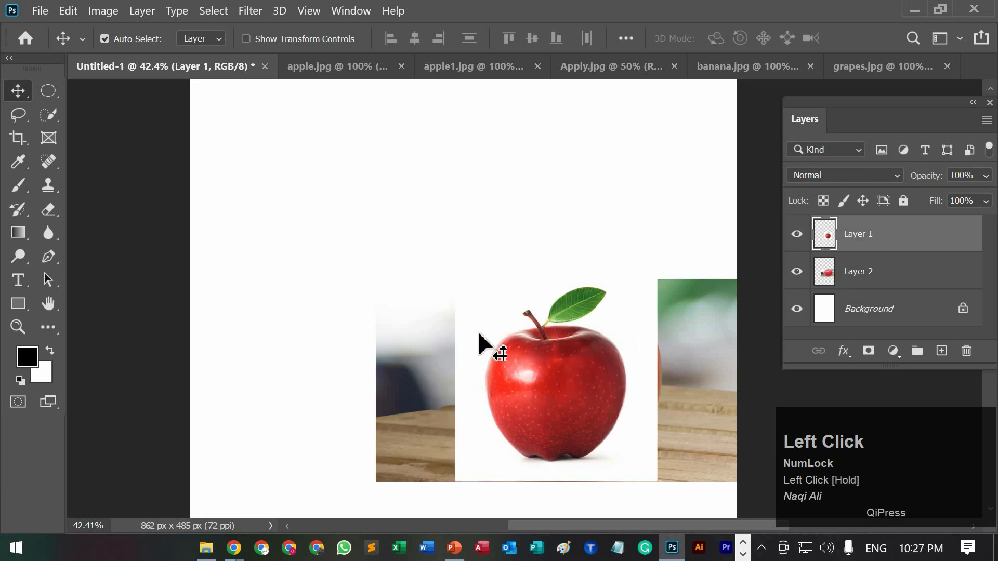
mouse_move(549, 376)
mouse_down()
mouse_move(535, 378)
mouse_move(554, 372)
mouse_up()
Step: Adjust the leafed apple's position on top of the apple1 photo
scroll(470, 280, down, 1)
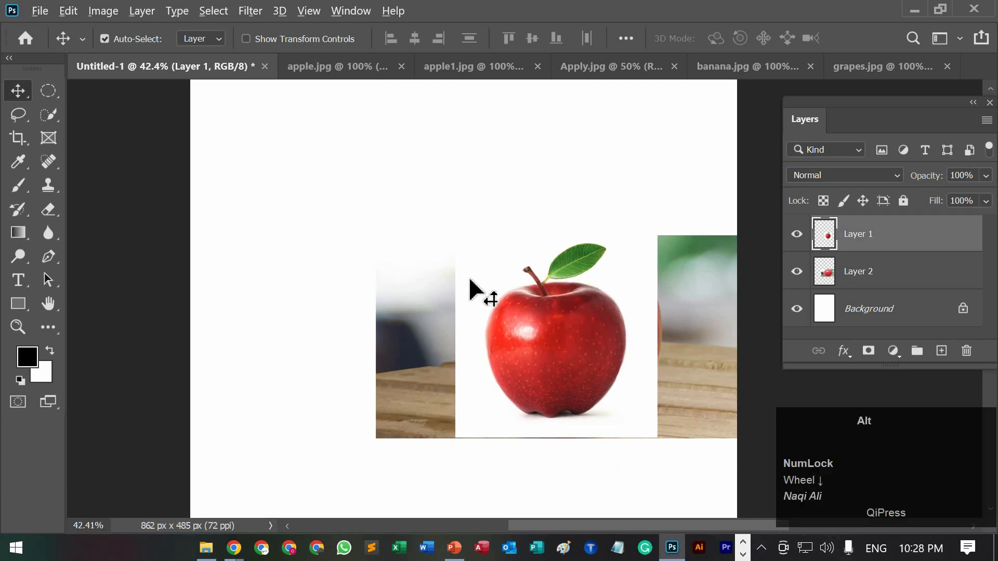
scroll(470, 285, up, 1)
drag(499, 305, 367, 178)
scroll(443, 290, up, 2)
click(444, 300)
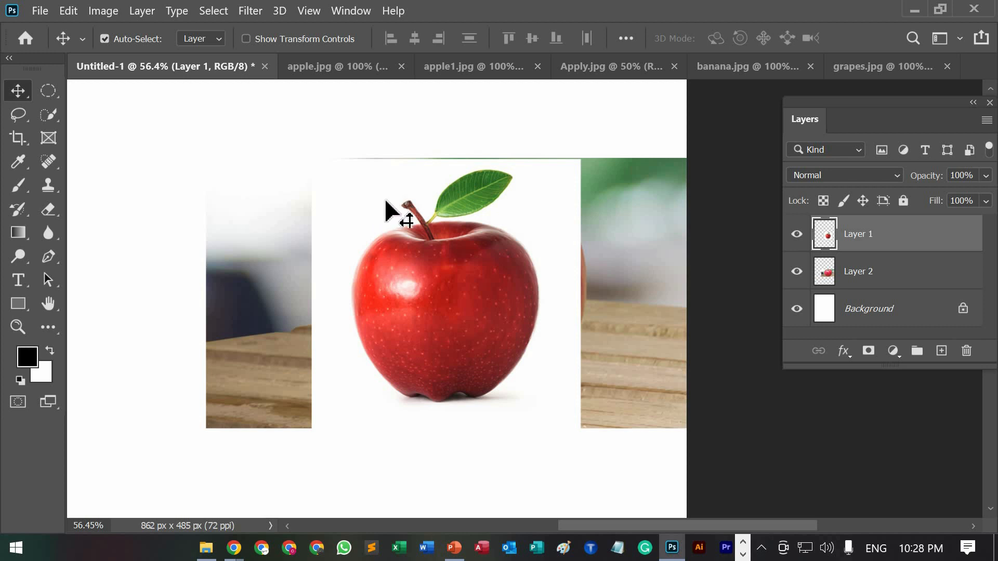
drag(385, 201, 357, 217)
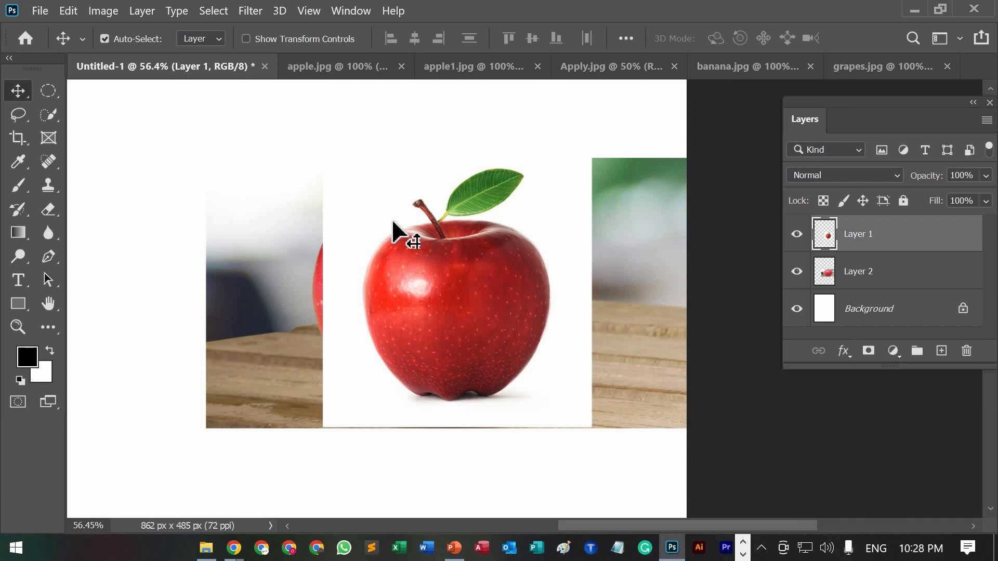
Step: Select the leafed apple on Layer 1, including its stem and leaf, with the Quick Selection tool
right_click(45, 120)
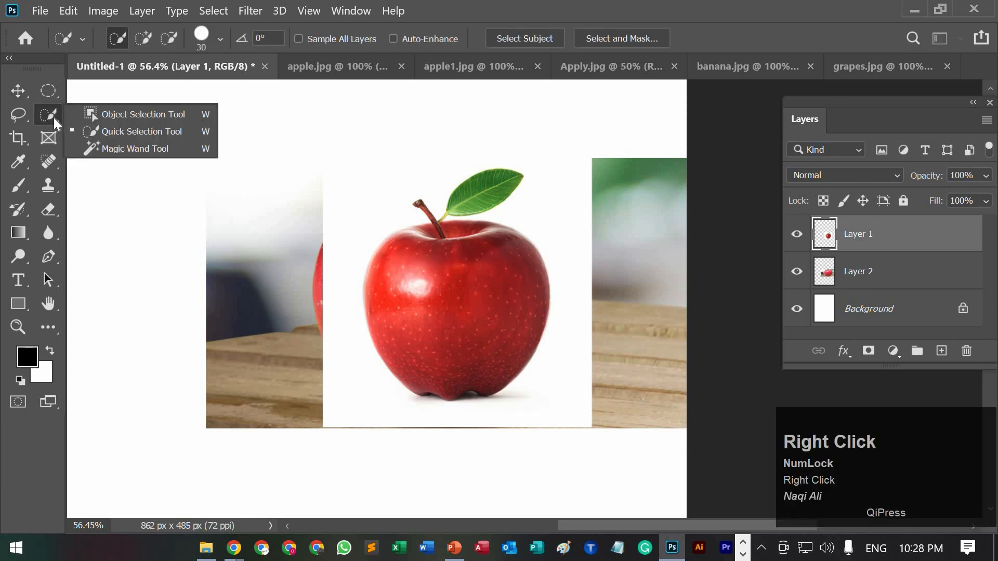
click(100, 132)
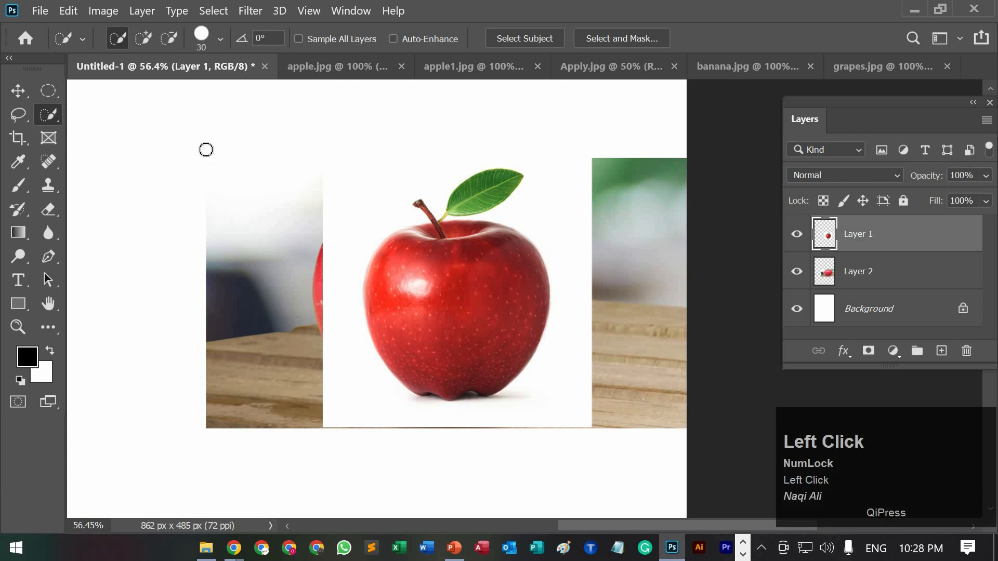
click(444, 261)
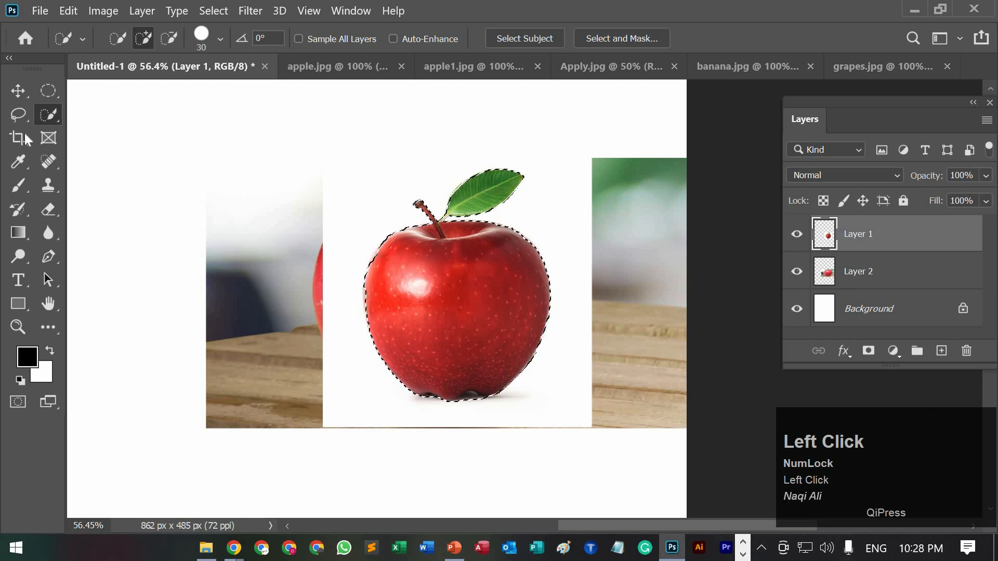
Step: Refine the leafed apple's selection with the Quick Selection tool and add the green leaf to it
right_click(48, 114)
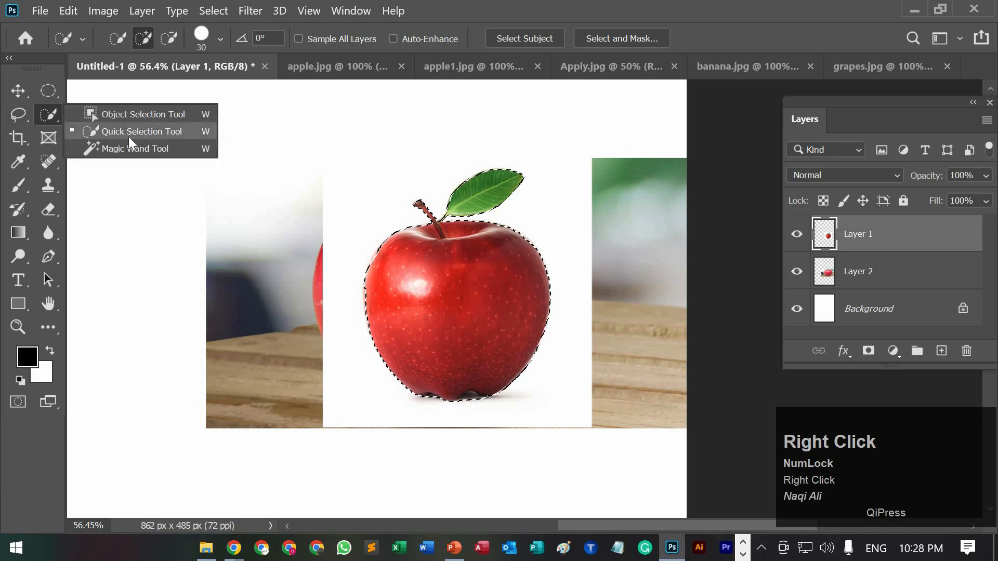
click(127, 131)
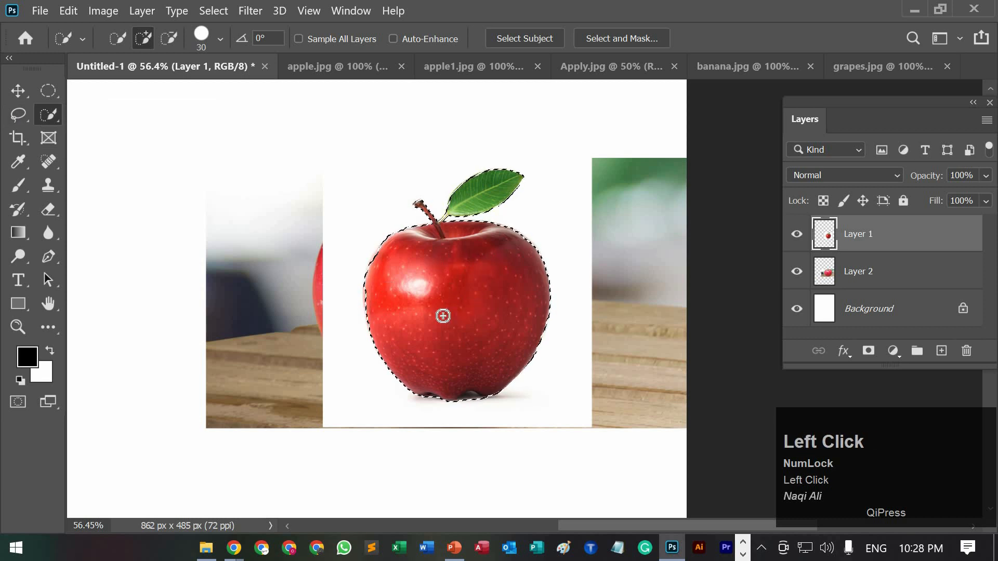
key(ctrl)
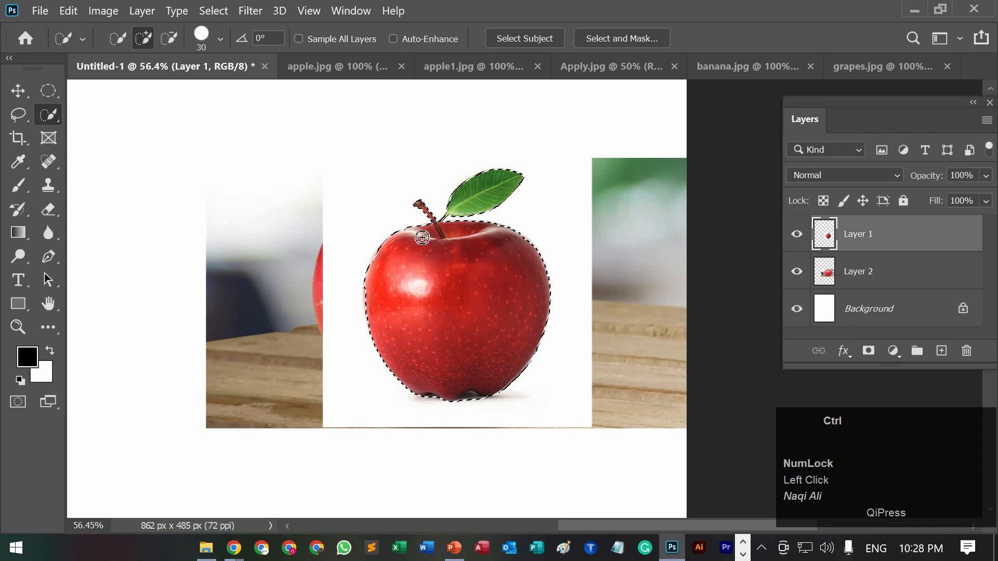
click(430, 259)
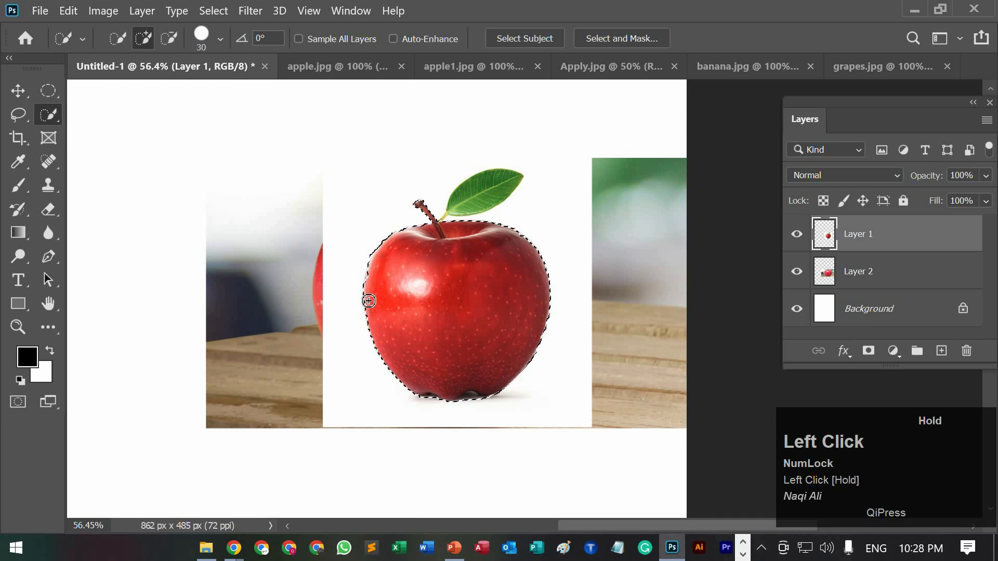
drag(480, 200, 508, 178)
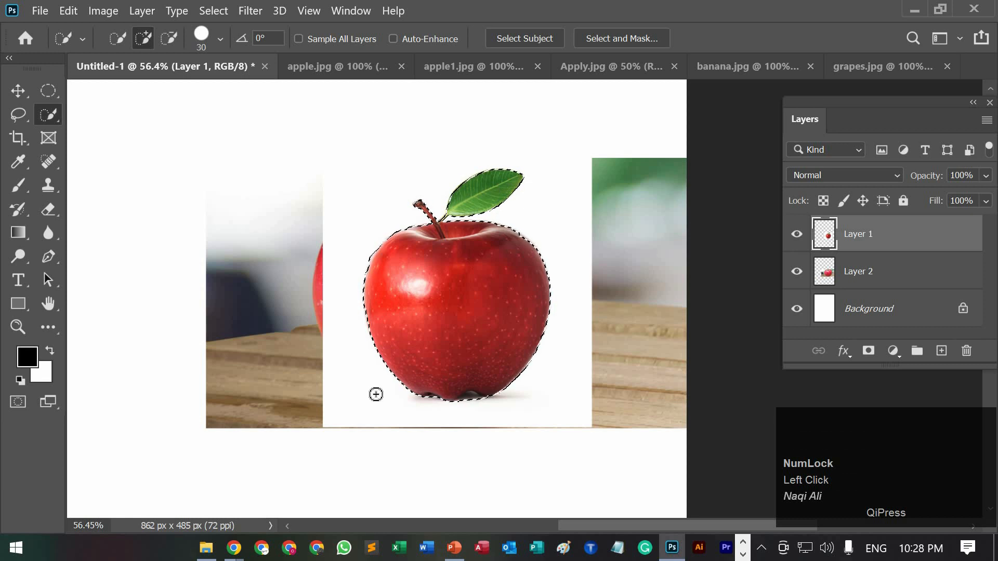
Step: Copy the selected apple with its stem and leaf and paste it as a new layer
key(ctrl)
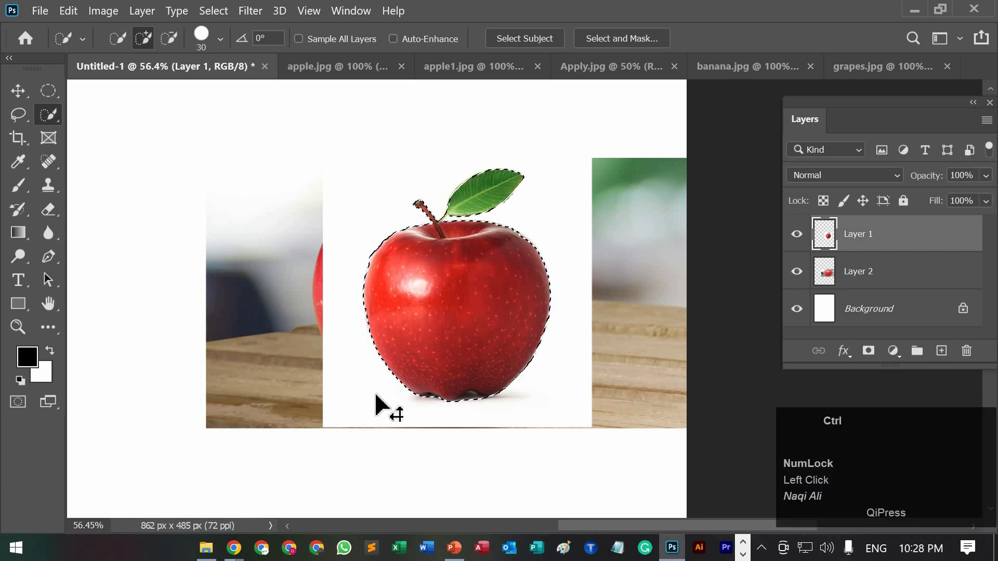
key(ctrl+c)
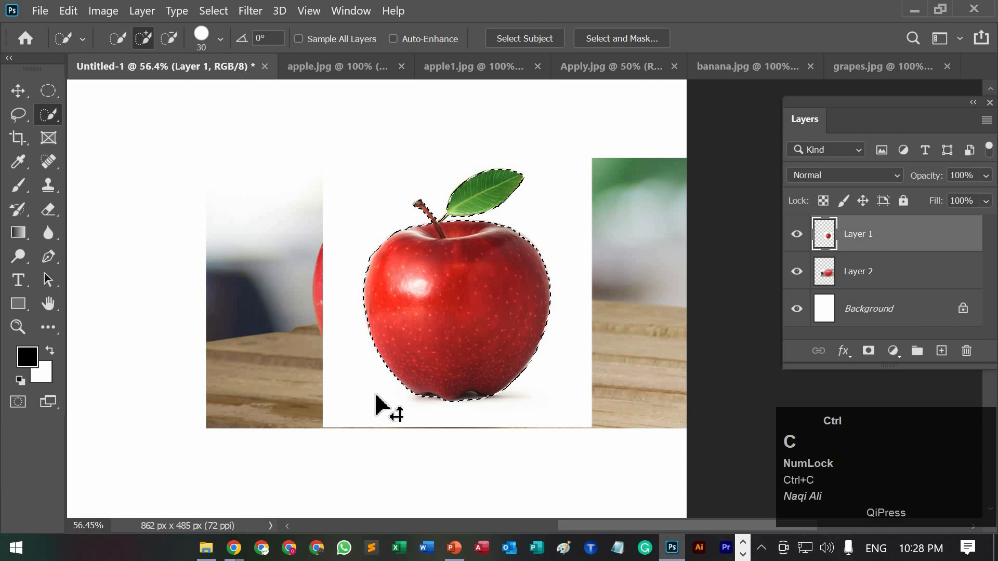
key(ctrl+v)
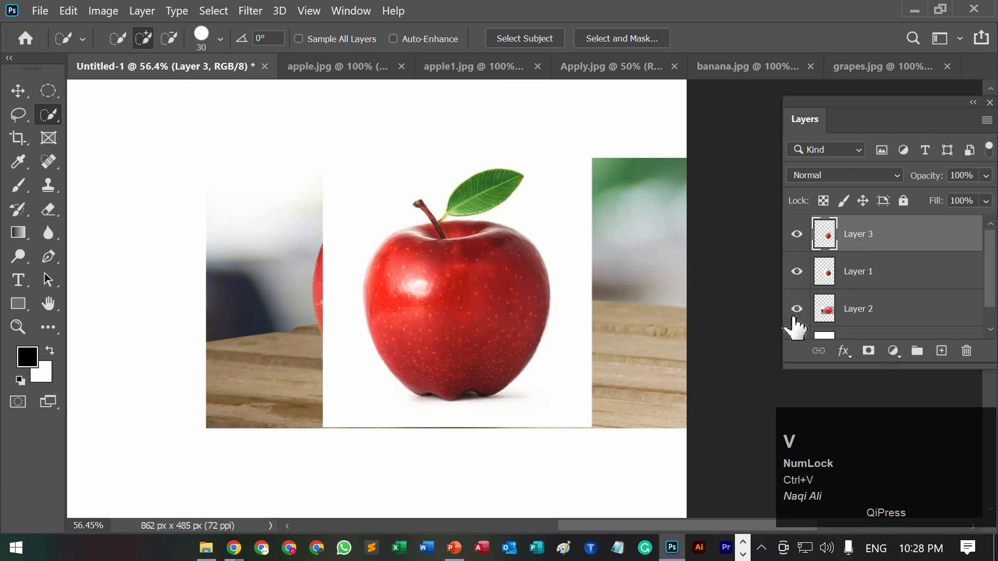
Step: Hide Background, Layer 2 and Layer 1, and move the pasted apple cut-out up and to the left on the canvas
scroll(797, 315, down, 2)
drag(860, 367, 873, 450)
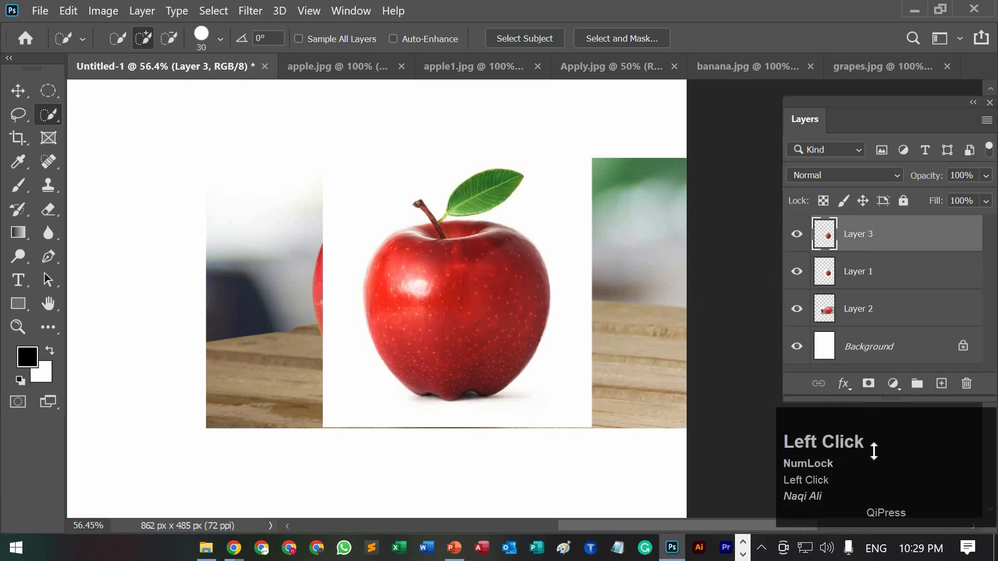
drag(797, 349, 798, 287)
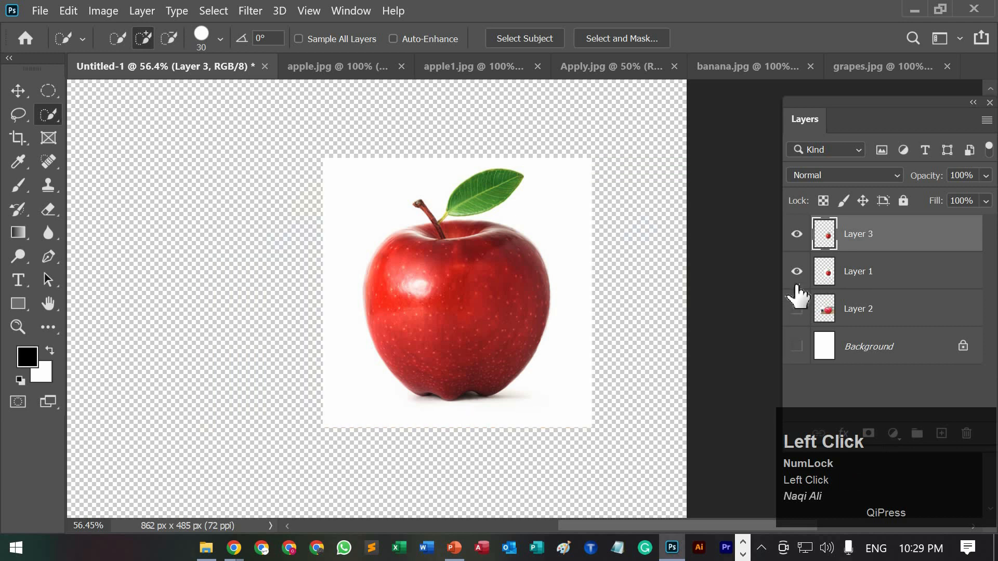
click(797, 271)
click(19, 94)
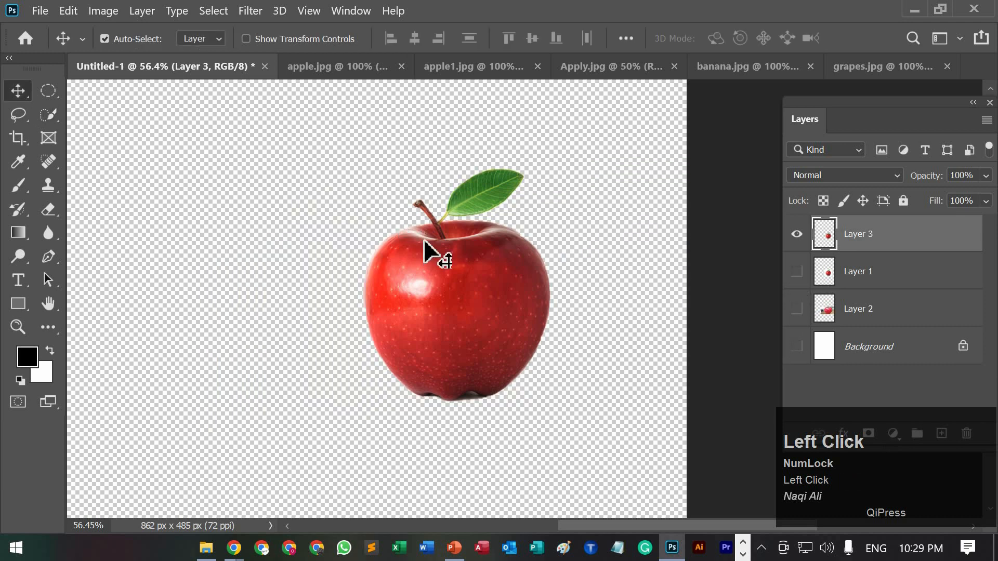
drag(471, 291, 322, 257)
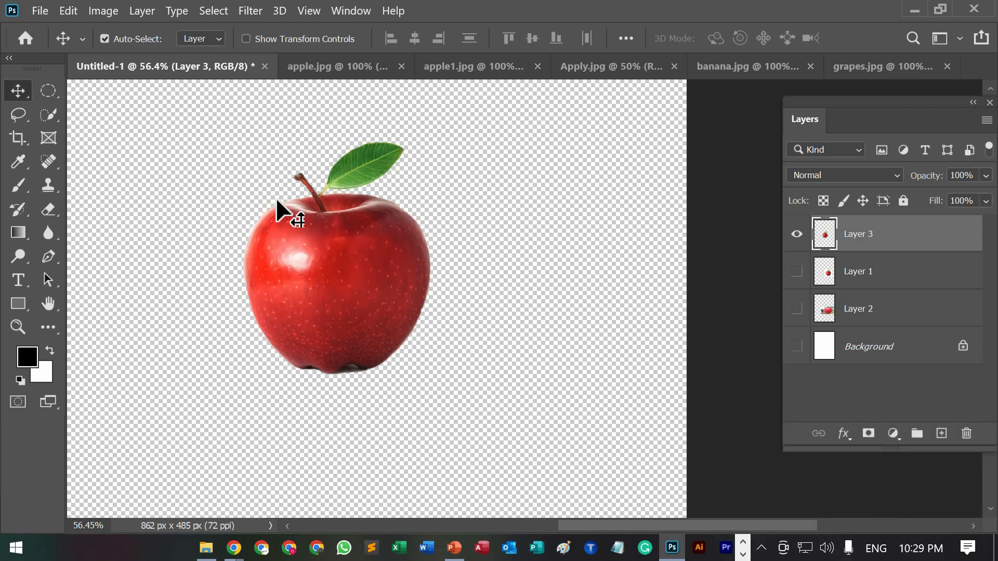
Step: Delete the apple cut-out on Layer 3, then show Layer 1 and move its apple image left on the canvas
key(Delete)
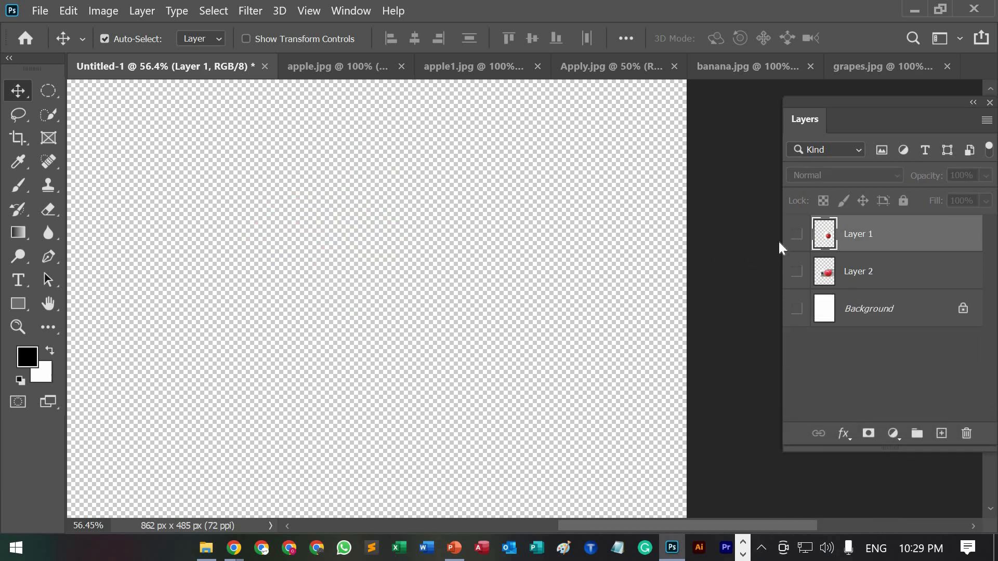
click(796, 235)
drag(479, 297, 394, 291)
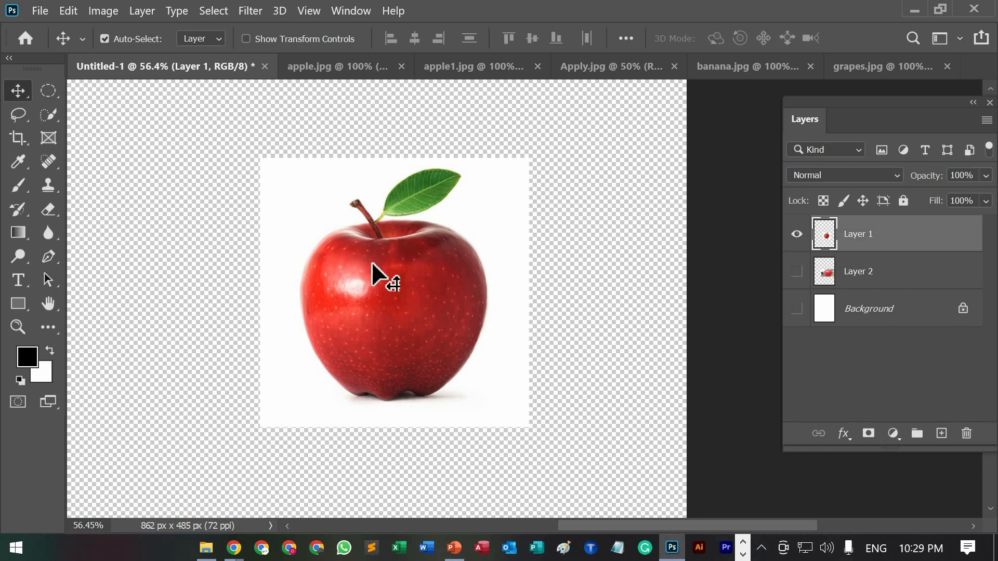
drag(372, 272, 357, 271)
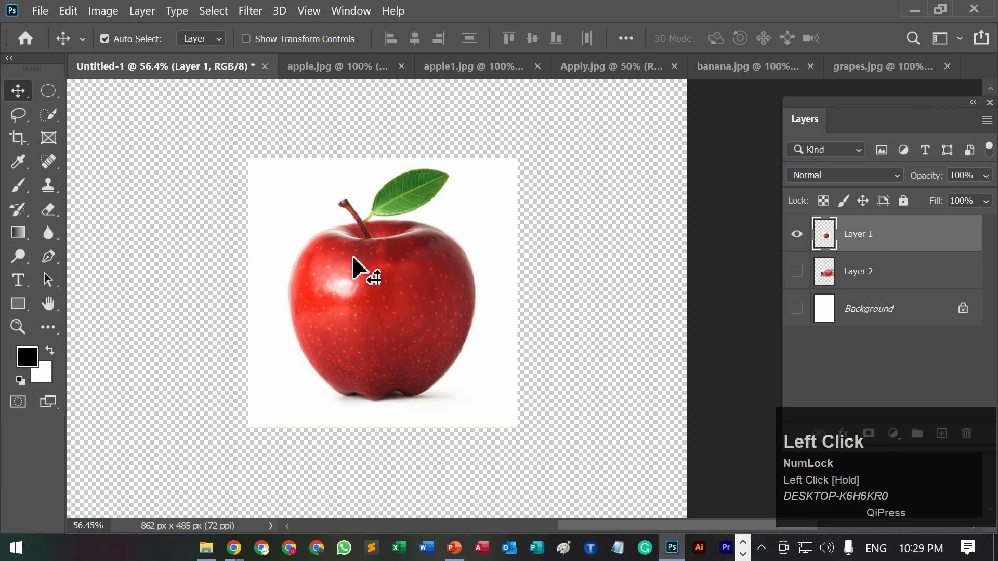
Step: Try erasing part of the white background and the apple on Layer 1 with the 13-pixel Eraser, and undo the strokes
right_click(54, 213)
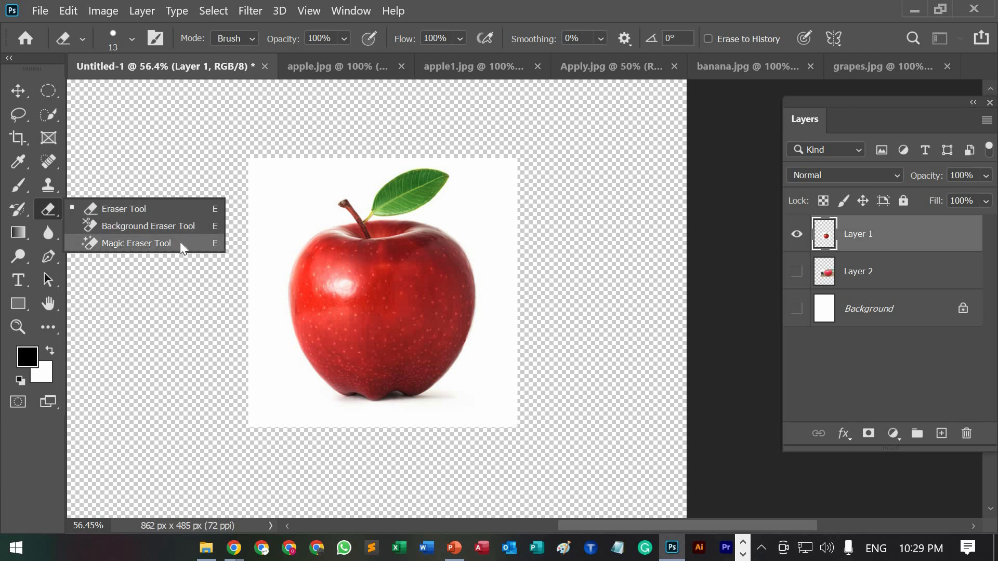
click(135, 213)
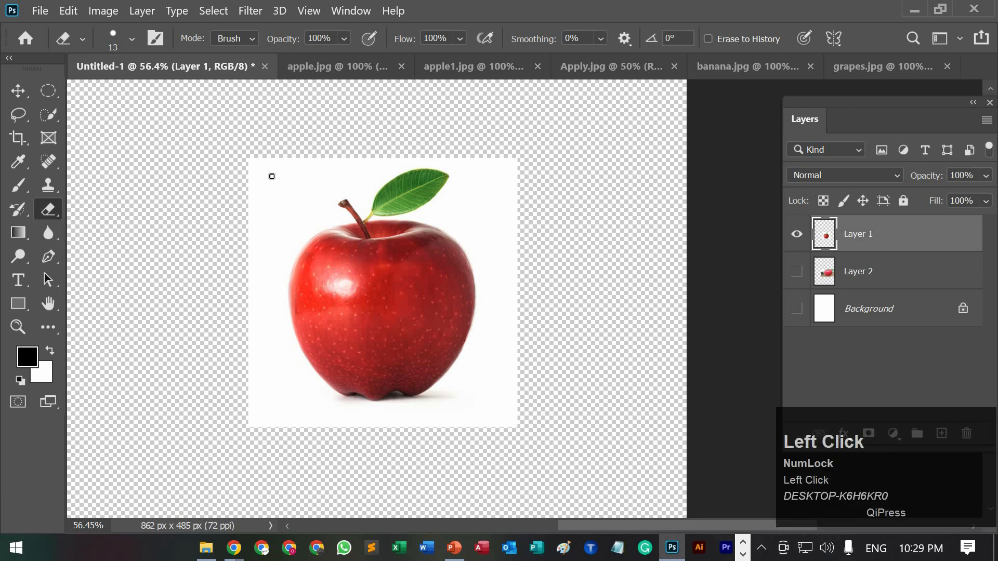
mouse_move(259, 255)
mouse_down()
mouse_move(290, 248)
mouse_move(329, 195)
mouse_up()
mouse_move(289, 279)
mouse_down()
mouse_move(338, 231)
mouse_move(374, 256)
mouse_move(330, 270)
mouse_move(382, 286)
mouse_move(322, 269)
mouse_up()
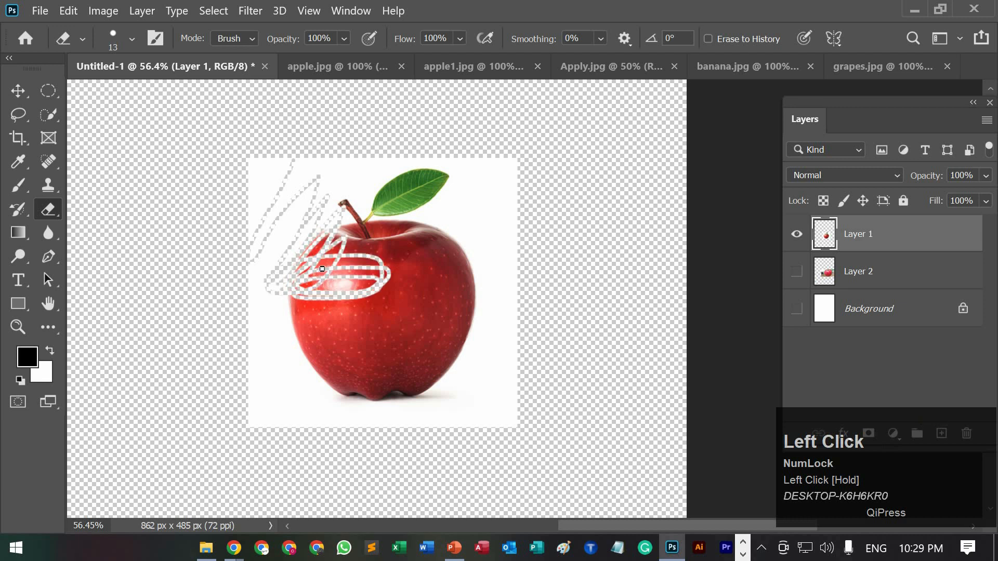
key(ctrl+d)
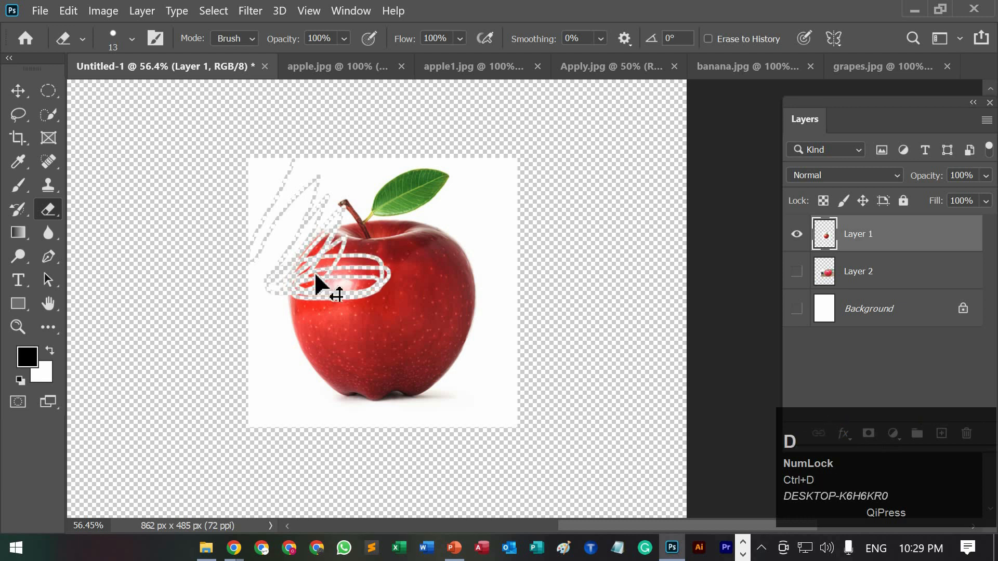
key(ctrl+z)
Step: Erase the white background around the apple on Layer 1 with the Magic Eraser tool at tolerance 32
right_click(49, 211)
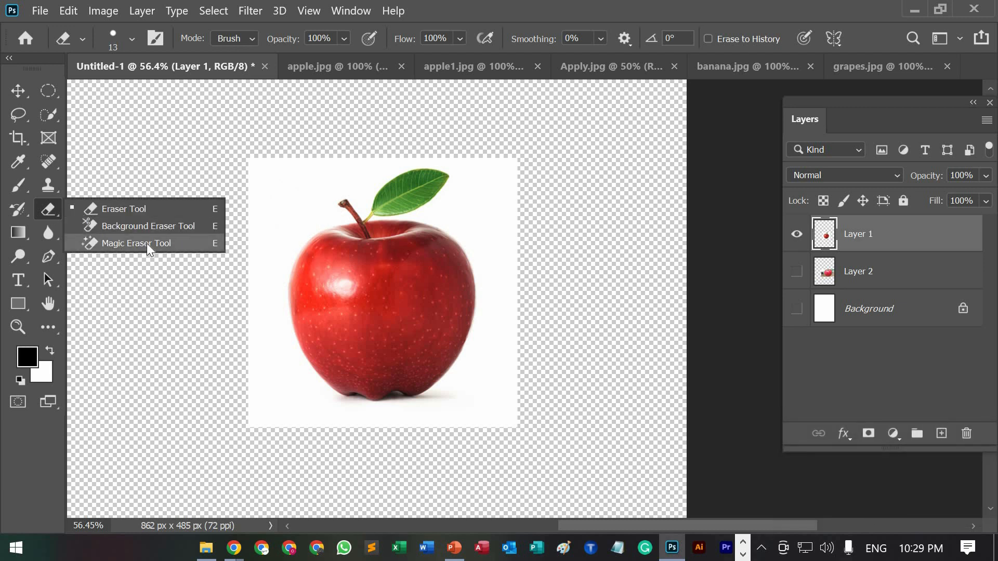
click(147, 243)
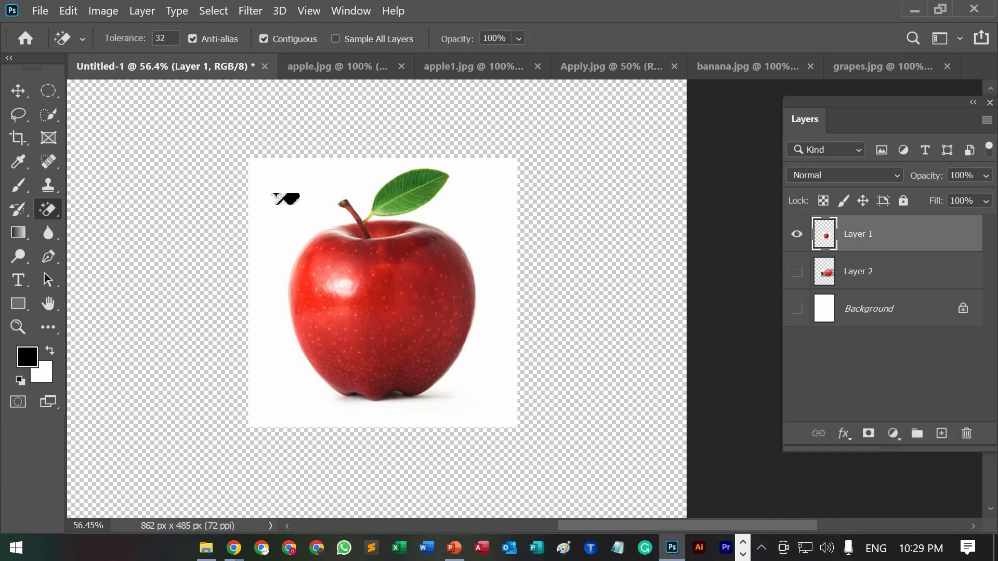
click(273, 194)
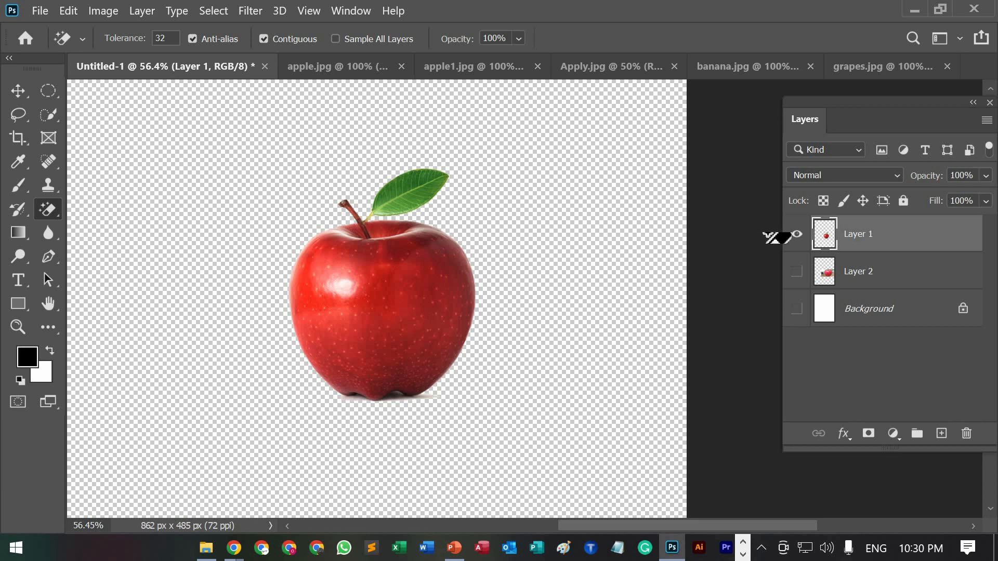
Step: Hide Layer 1, and show and select Layer 2 with the apple1 photo
click(796, 237)
click(795, 271)
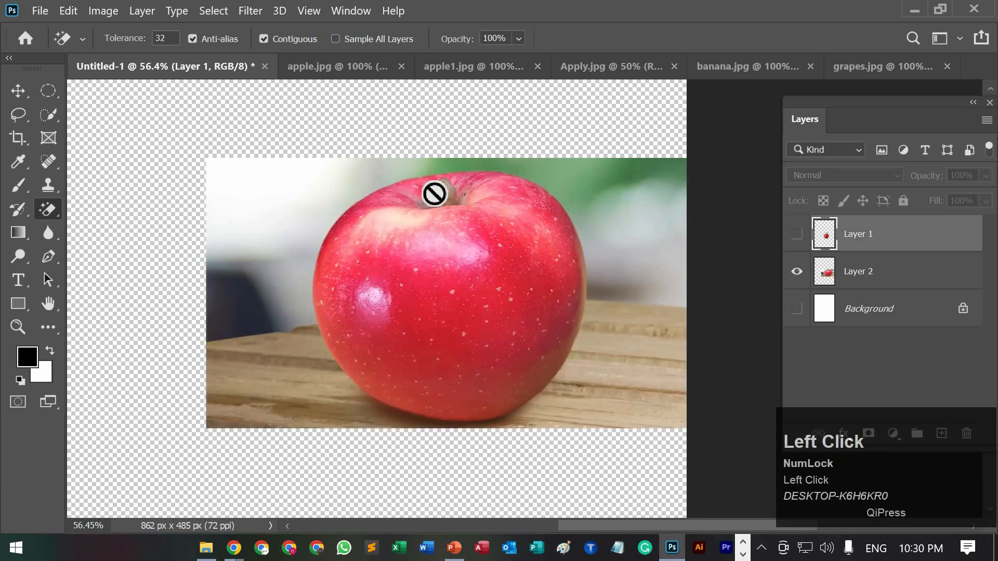
click(858, 270)
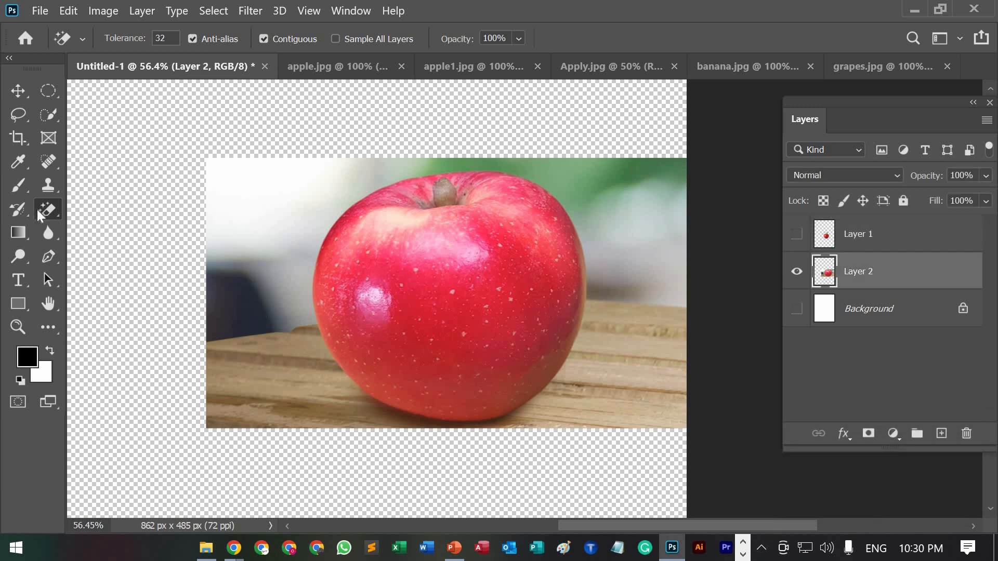
Step: Erase the blurred backdrop and wooden table areas around the apple on Layer 2 with the Magic Eraser tool at tolerance 32
right_click(39, 210)
click(118, 245)
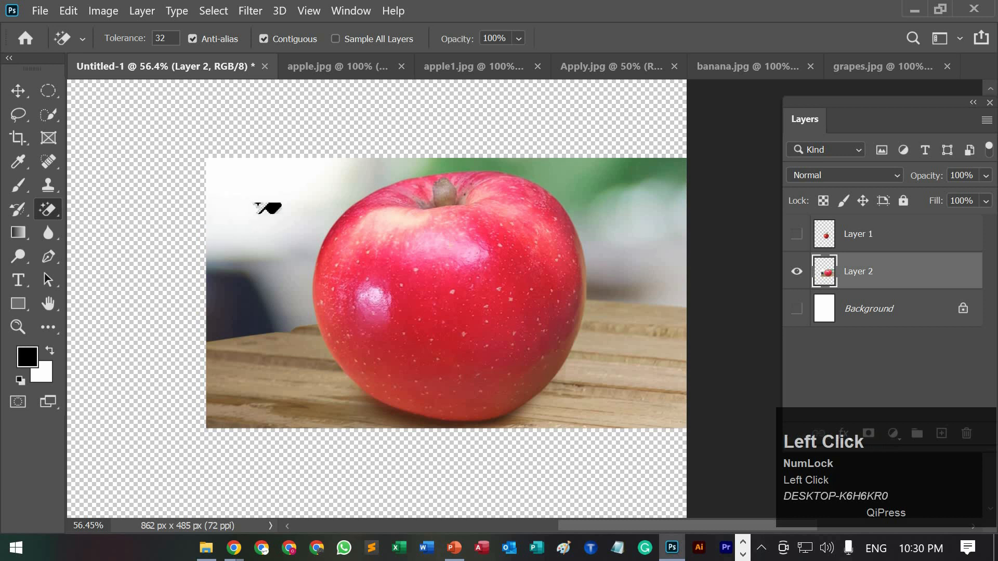
click(257, 218)
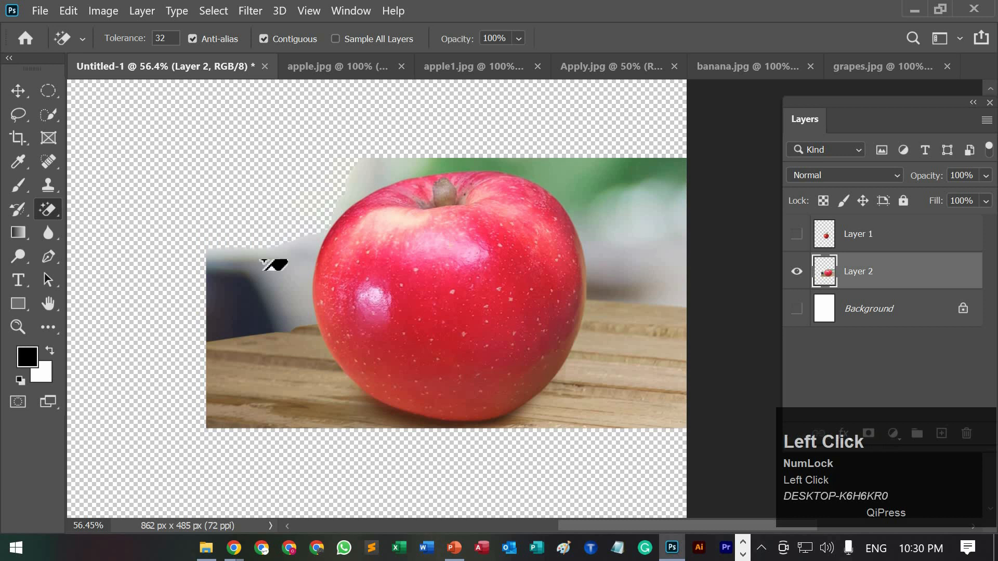
click(267, 298)
click(289, 388)
click(289, 355)
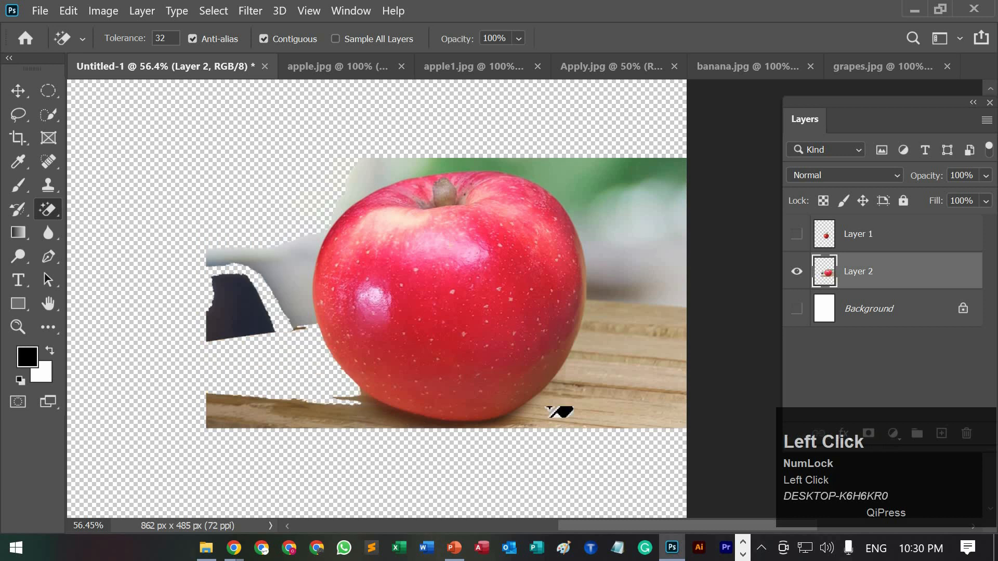
click(650, 329)
click(640, 254)
click(626, 188)
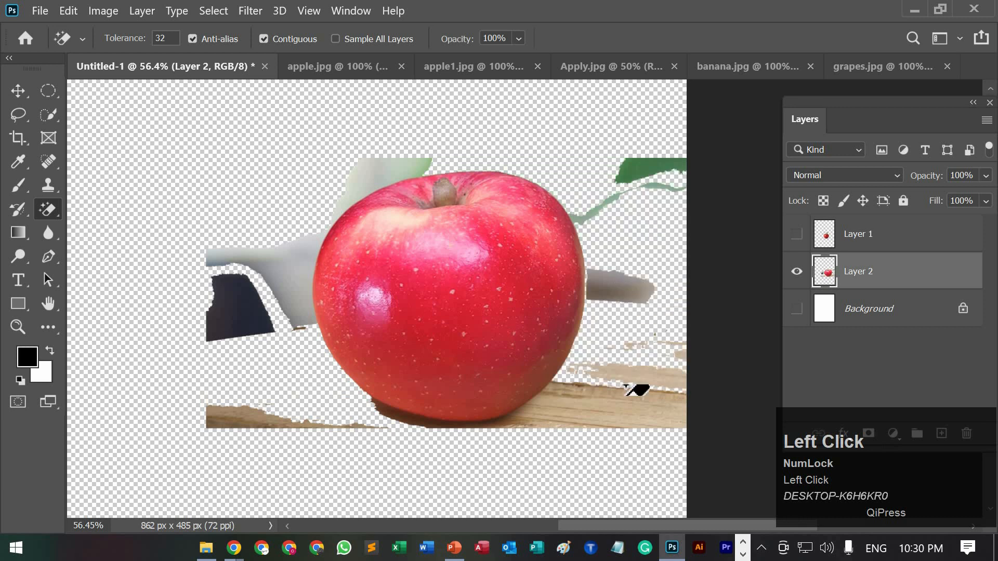
Step: Undo the Magic Eraser deletions on Layer 2 to restore the apple photo's full background
click(588, 397)
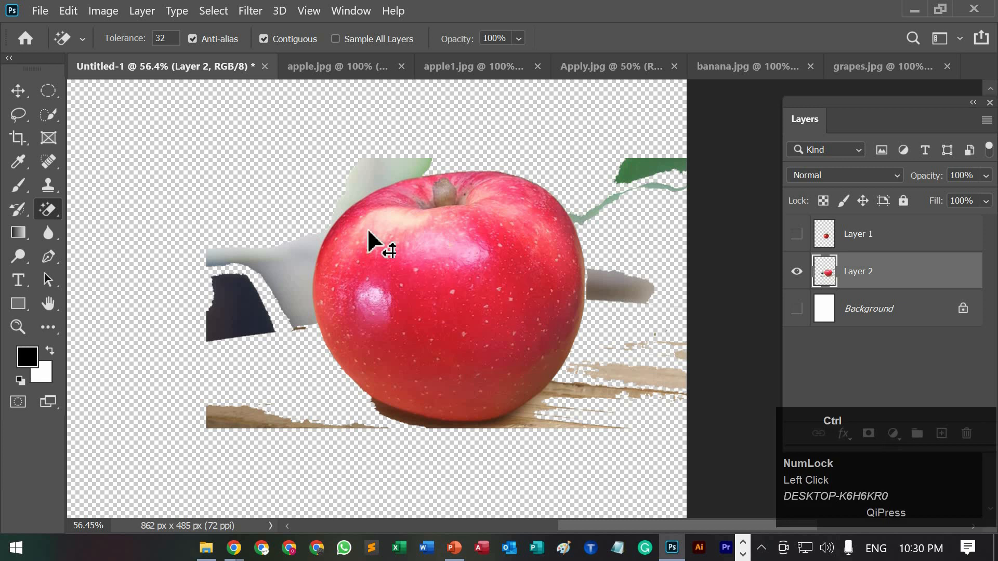
key(ctrl+z)
key(ctrl+z)
key(ctrl+z)
key(ctrl+z)
key(ctrl+z)
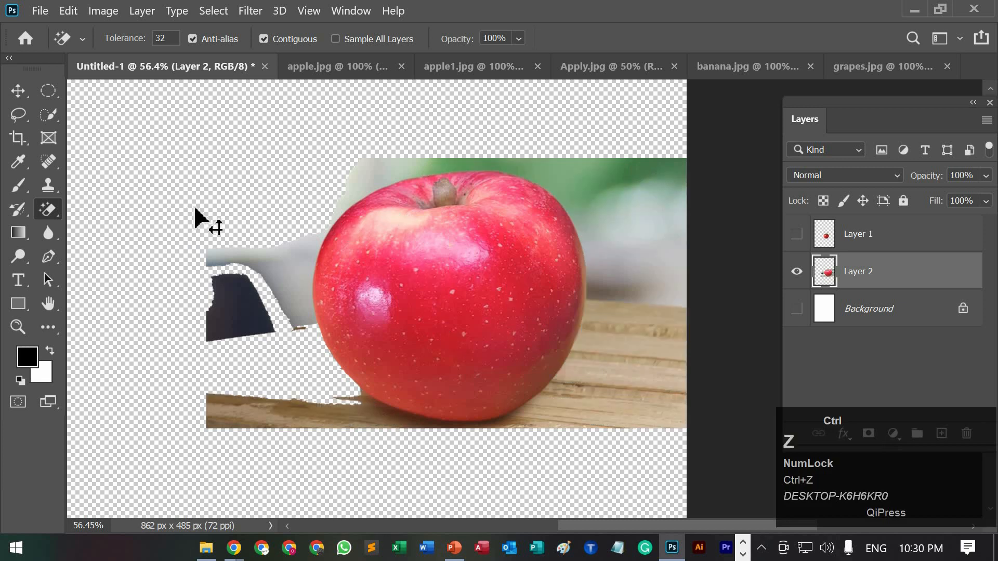
key(ctrl+z)
key(ctrl+z)
key(ctrl+z)
key(ctrl+z)
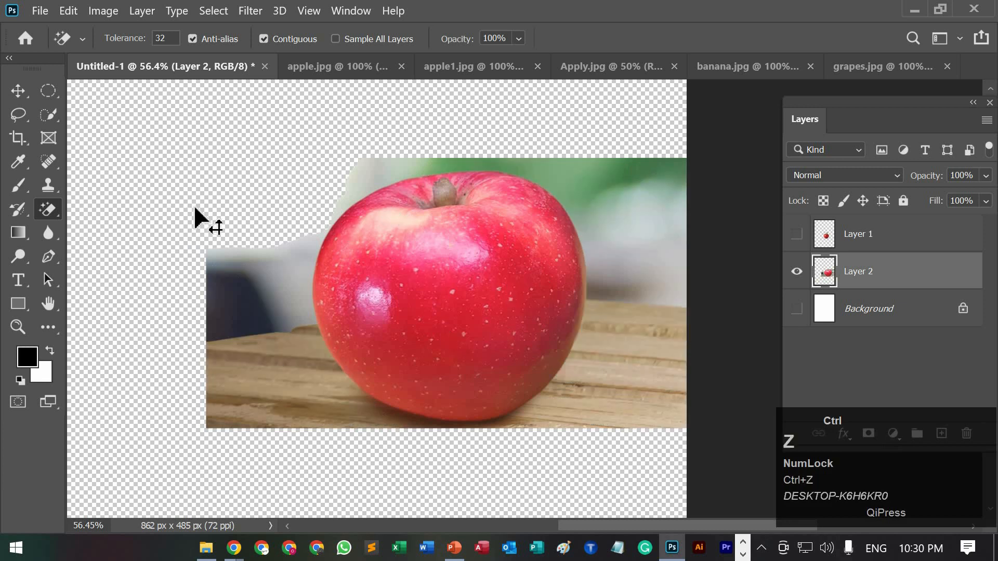
Step: Select the apple in the Layer 2 photo with the Quick Selection tool
click(45, 120)
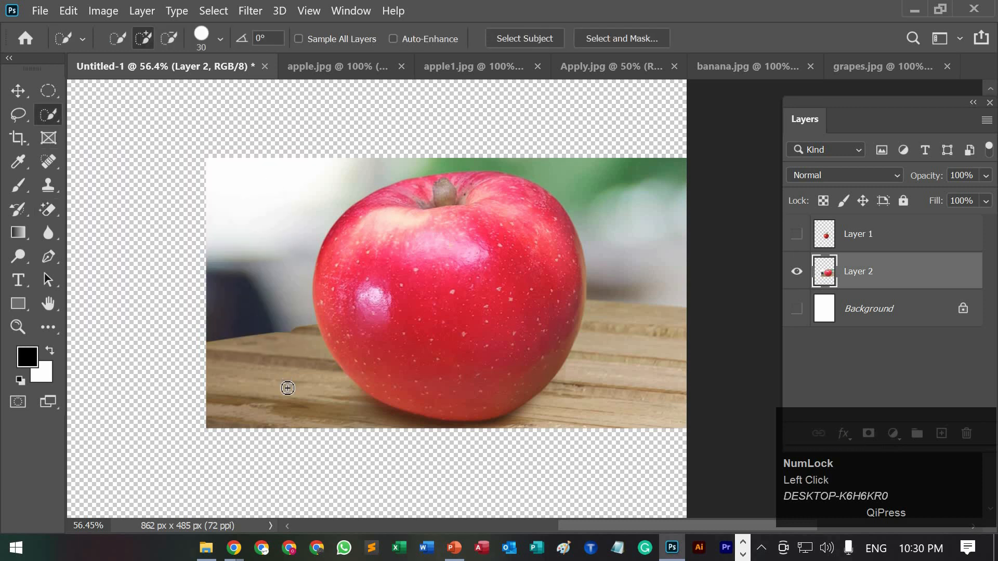
right_click(39, 117)
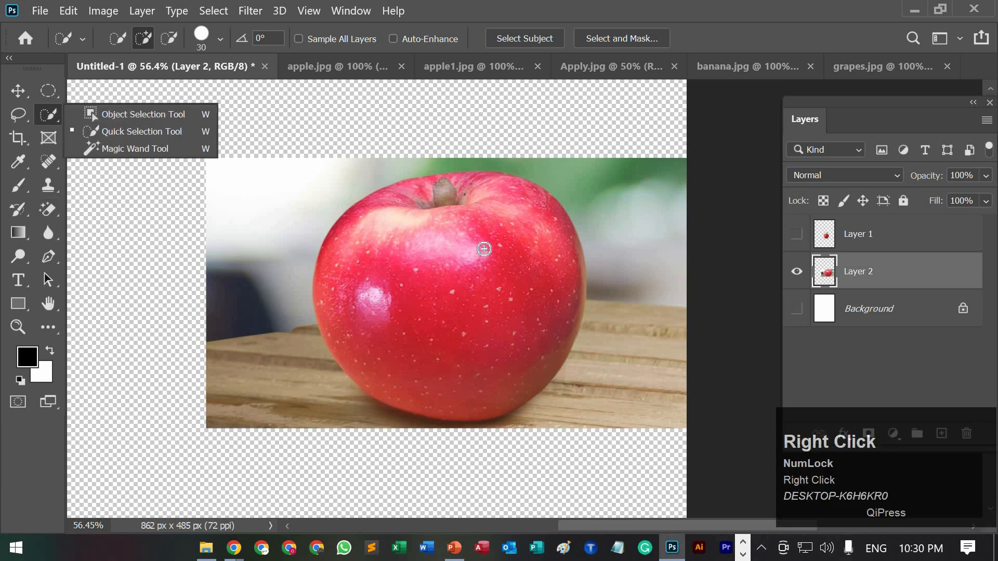
click(478, 210)
mouse_move(494, 225)
mouse_down()
mouse_move(509, 288)
mouse_move(541, 235)
mouse_move(551, 247)
mouse_move(544, 339)
mouse_move(462, 384)
mouse_up()
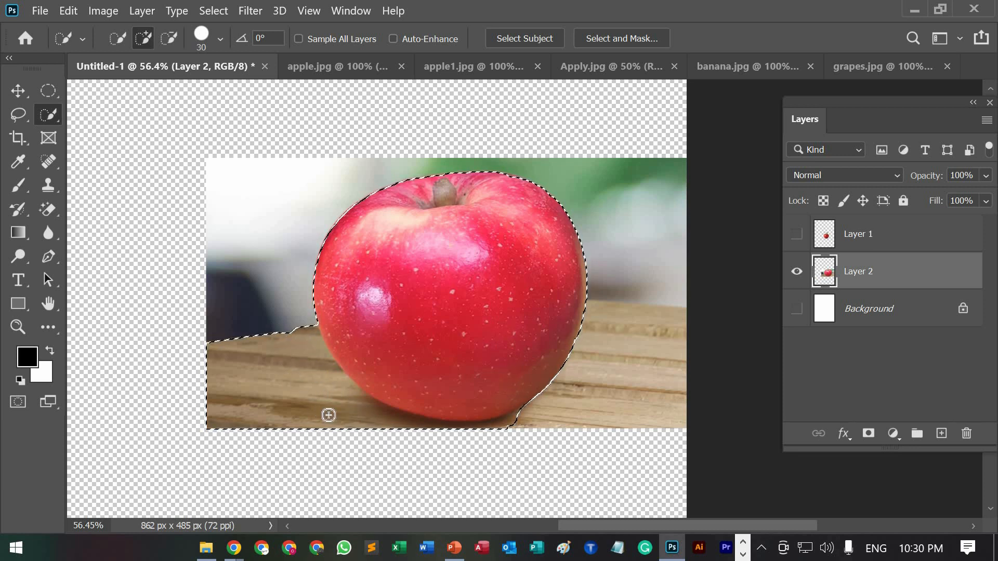
Step: Subtract the wooden table areas around the apple's base from the selection
click(171, 37)
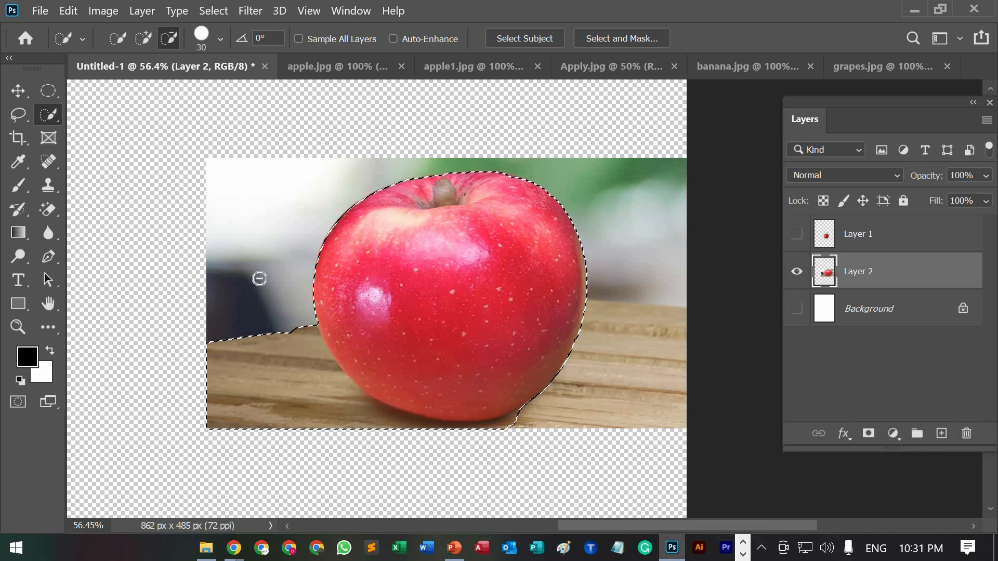
drag(310, 330, 348, 400)
mouse_move(407, 428)
mouse_down()
mouse_move(484, 433)
mouse_move(523, 414)
mouse_up()
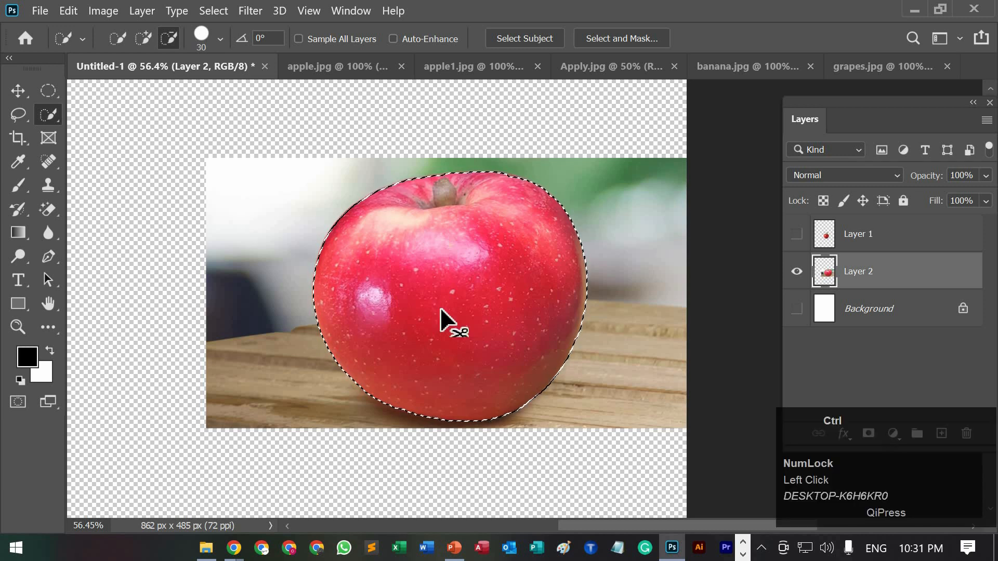
Step: Copy the selected apple onto a new layer and move it up and left off the original photo
key(ctrl+c)
key(ctrl+v)
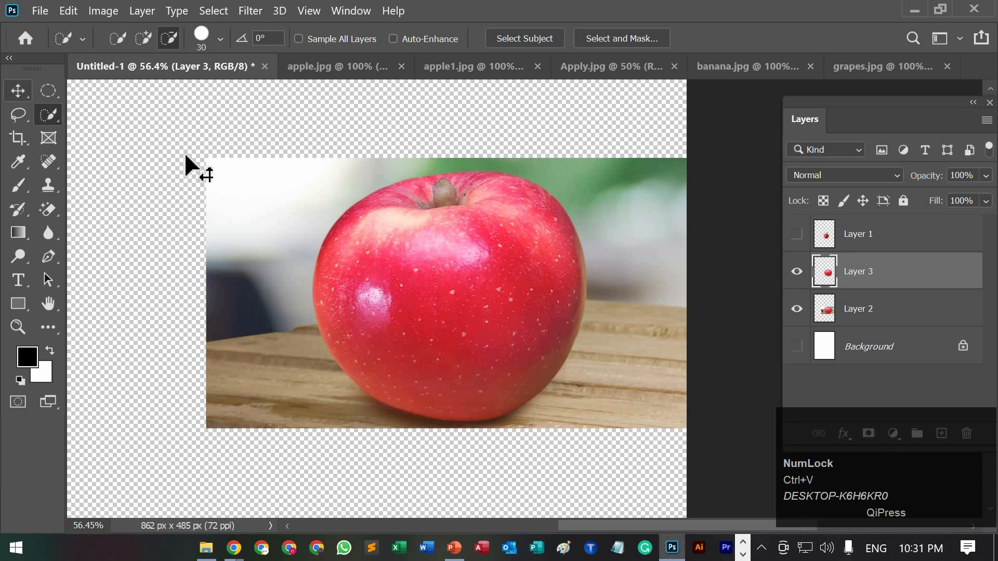
key(v)
drag(437, 267, 275, 221)
Step: Move the original apple photo and the cut-out apple apart, and delete the photo's layer, Layer 2
click(521, 376)
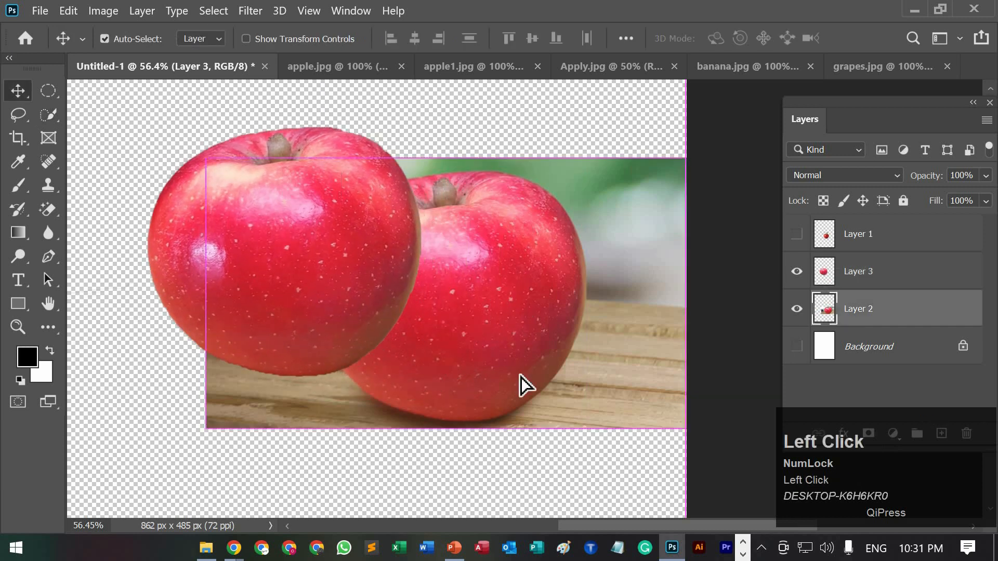
drag(521, 377, 528, 422)
drag(337, 273, 321, 256)
drag(273, 231, 300, 227)
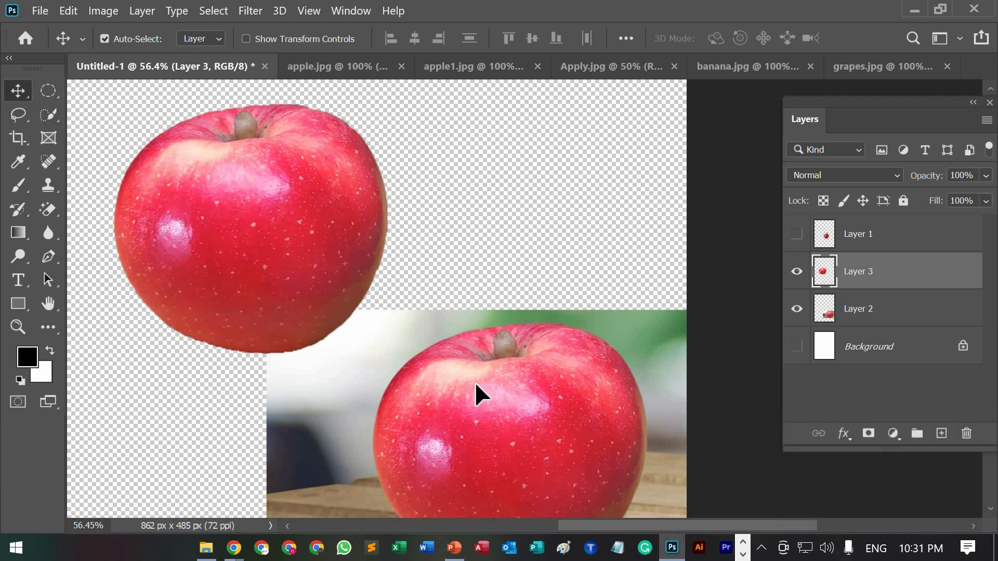
drag(475, 384, 467, 319)
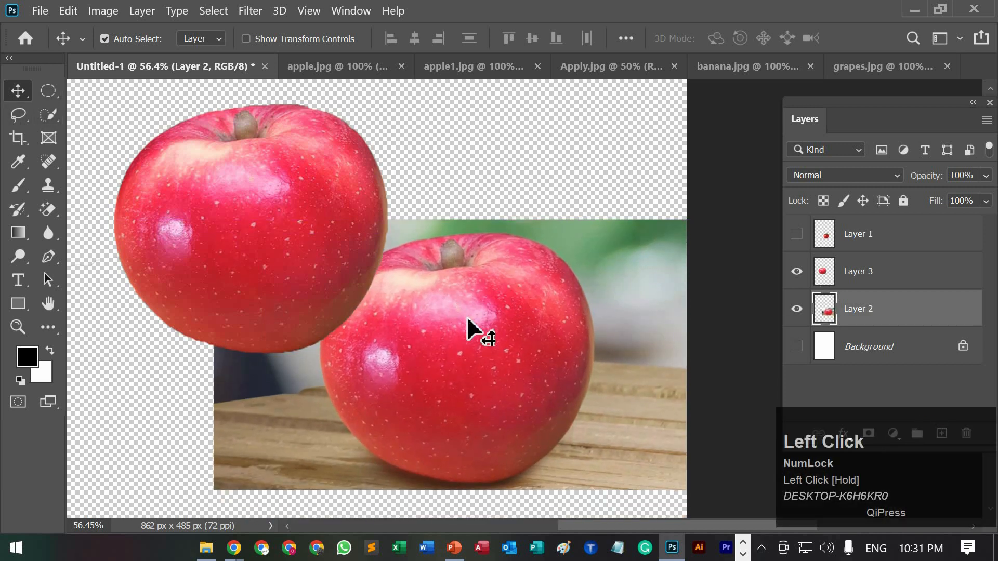
key(Delete)
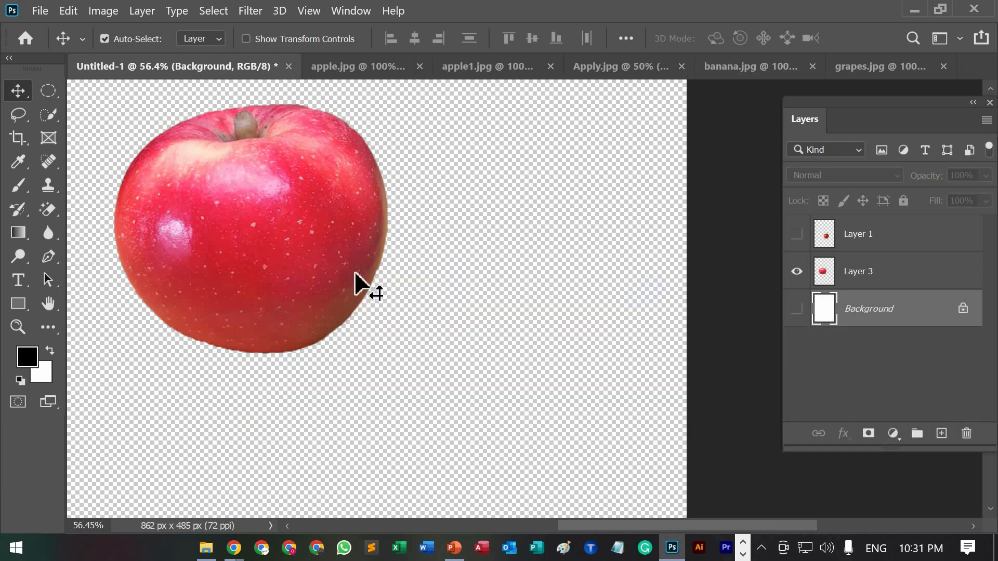
Step: Move the cut-out apple toward the canvas centre, show Layer 1, and reposition its leafed apple over it
drag(357, 273, 483, 335)
click(796, 234)
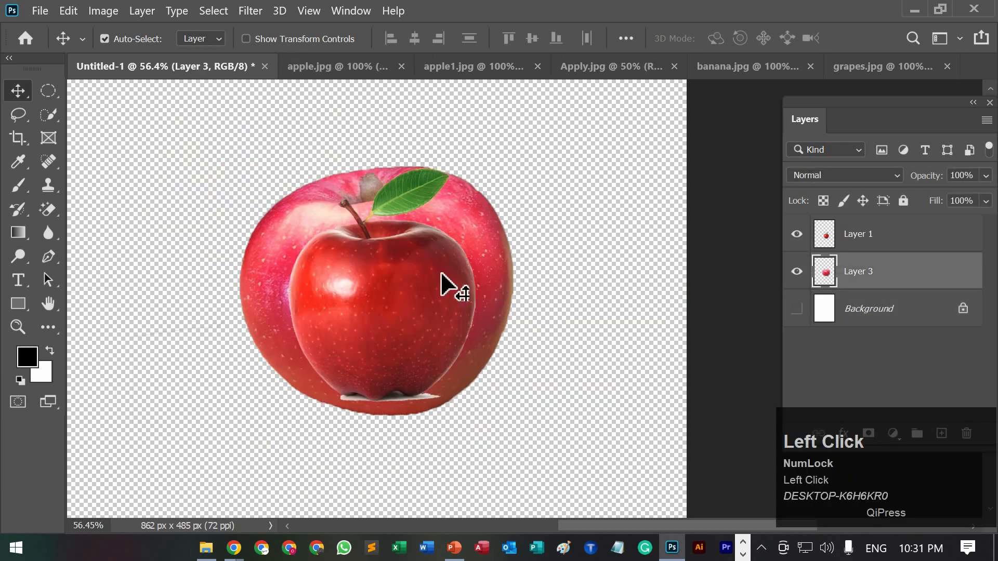
drag(341, 263, 386, 252)
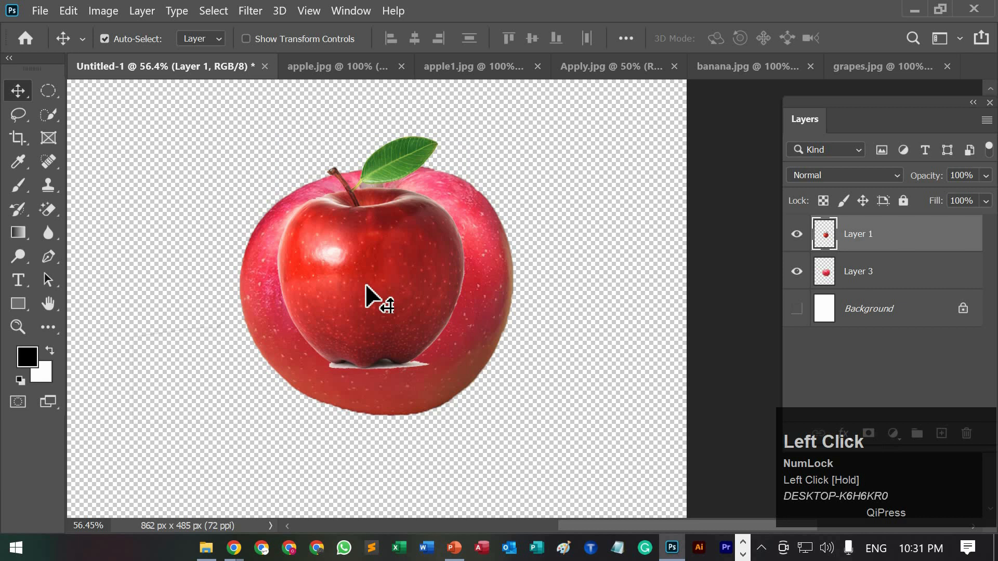
Step: Move the leafed apple to the right so it partly clears the larger apple's edge
key(ctrl+equal)
key(ctrl+equal)
key(ctrl+equal)
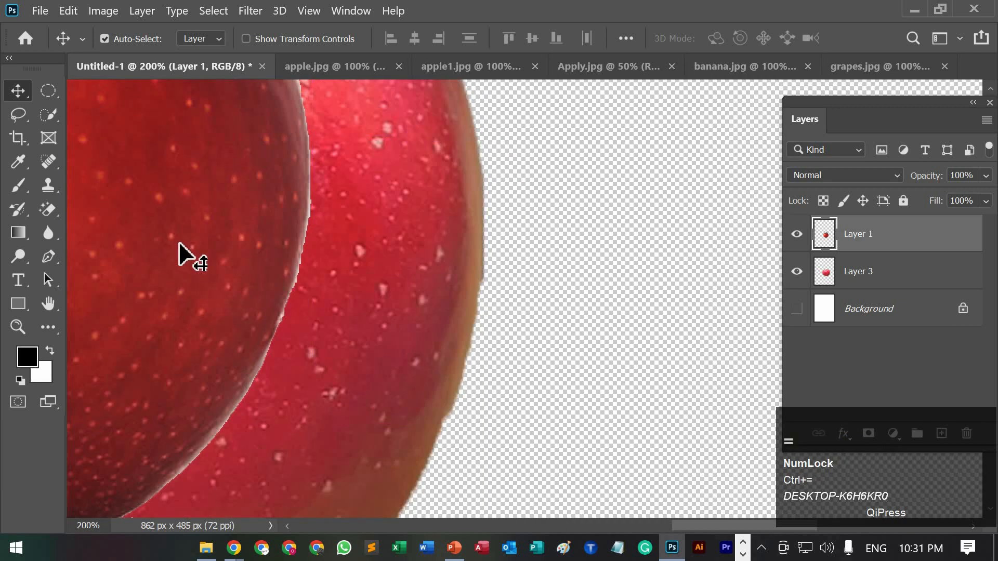
drag(180, 255, 508, 216)
scroll(457, 323, down, 5)
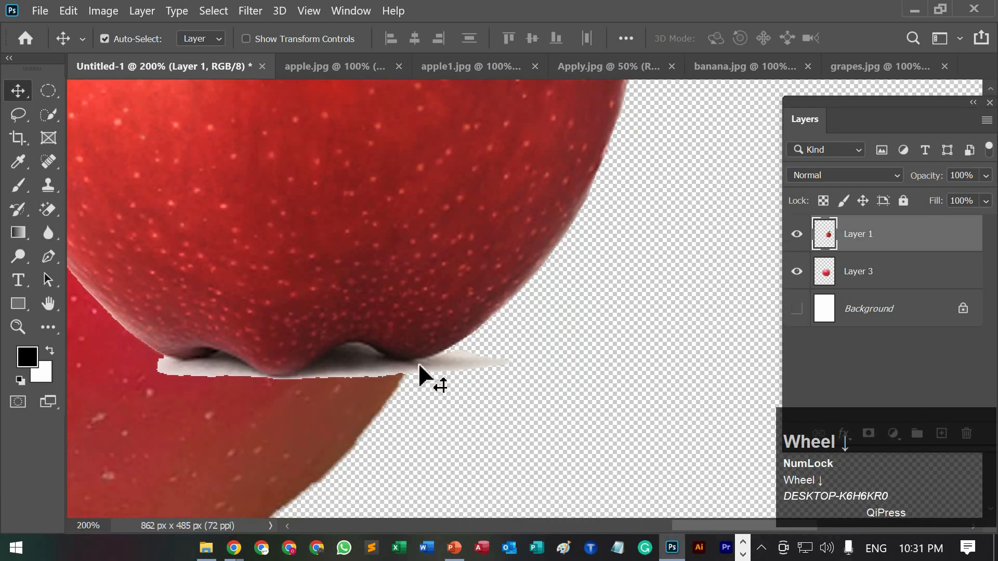
drag(356, 348, 375, 332)
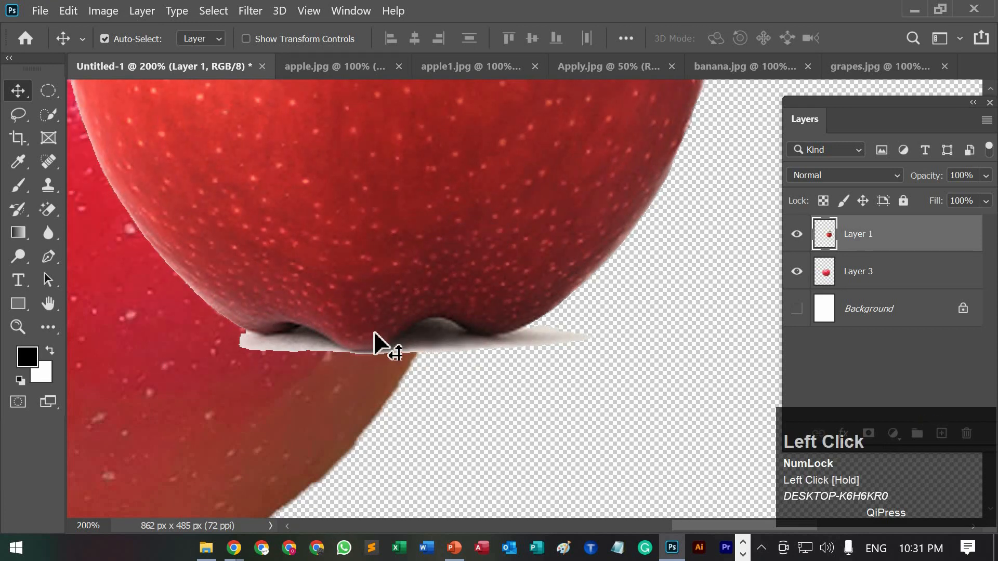
Step: Erase the leftover white shadow beneath the leafed apple on Layer 1 with the Eraser tool
right_click(49, 211)
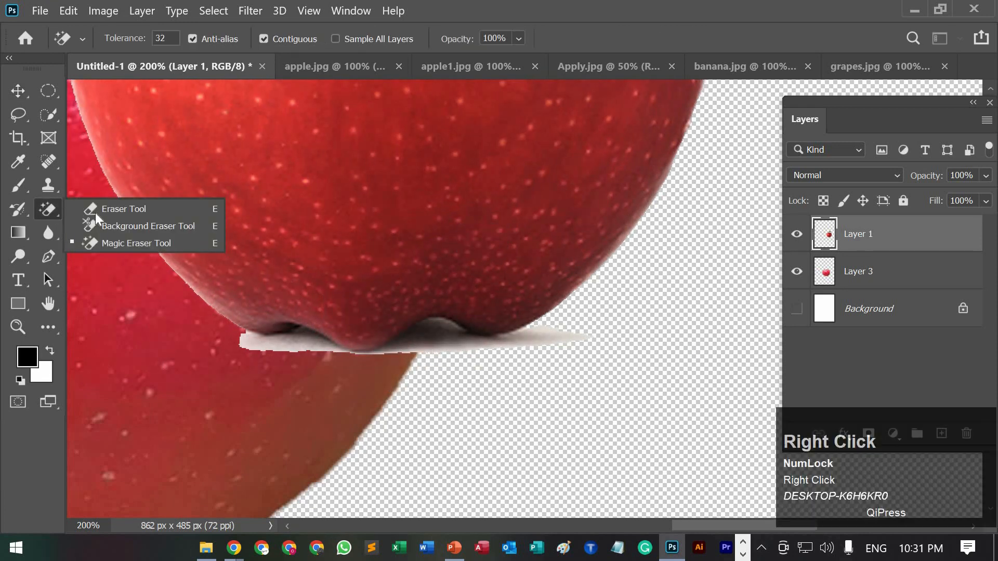
click(112, 211)
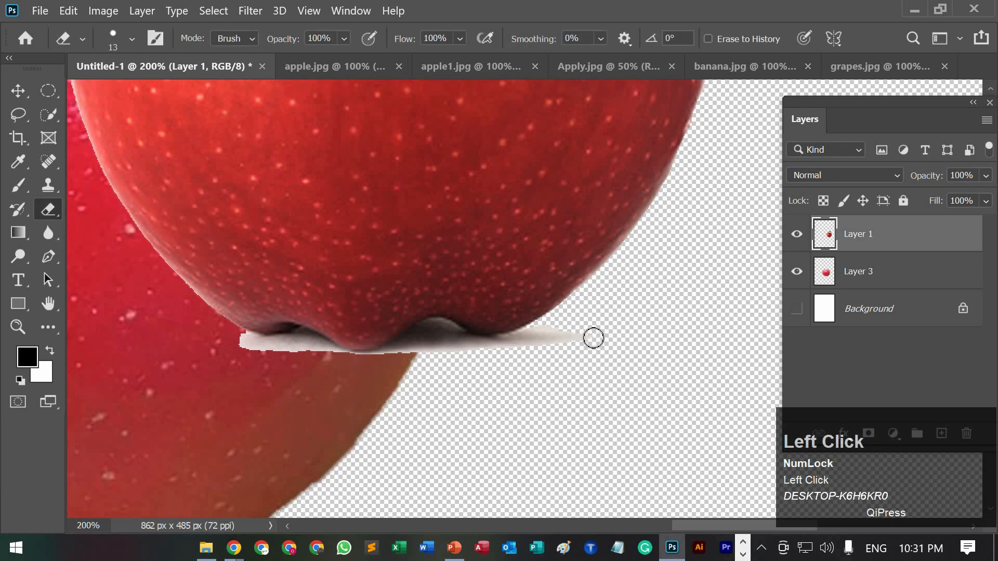
mouse_move(549, 348)
mouse_down()
mouse_move(555, 327)
mouse_move(516, 345)
mouse_move(539, 327)
mouse_move(484, 343)
mouse_move(439, 325)
mouse_move(370, 360)
mouse_up()
right_click(52, 208)
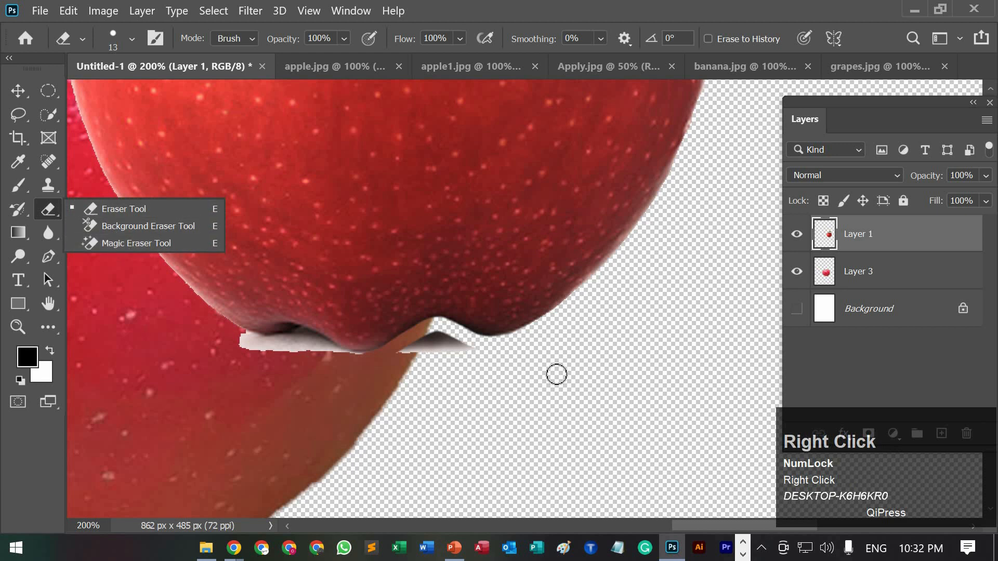
mouse_move(461, 345)
mouse_down()
mouse_move(437, 336)
mouse_move(408, 354)
mouse_move(431, 356)
mouse_move(352, 360)
mouse_move(301, 335)
mouse_move(369, 354)
mouse_move(304, 357)
mouse_move(298, 335)
mouse_move(232, 338)
mouse_move(307, 357)
mouse_move(302, 349)
mouse_move(264, 349)
mouse_move(379, 379)
mouse_up()
Step: Arrange the two cut-out apples side by side without overlap, with the leafed apple on the right
key(ctrl+minus)
key(ctrl+minus)
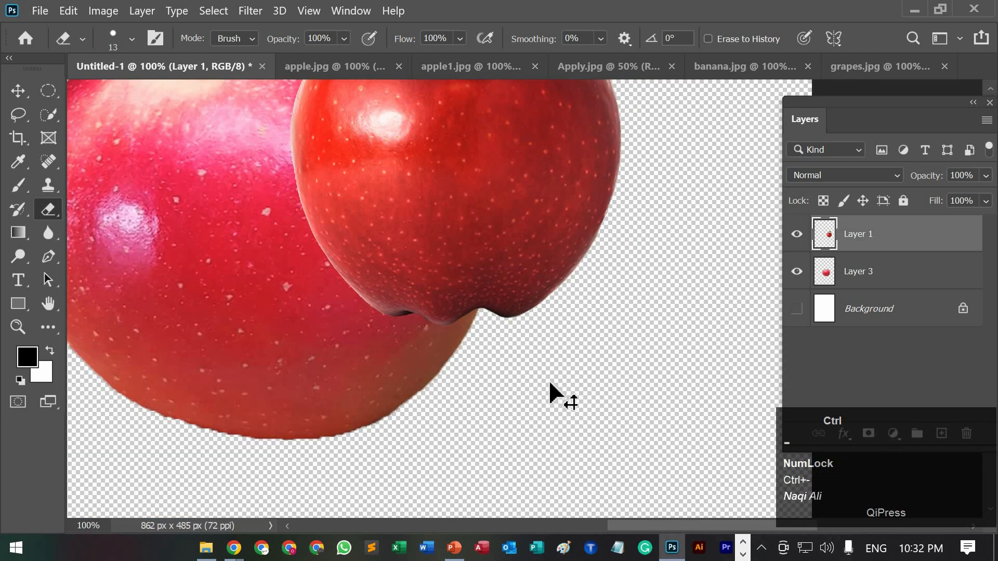
scroll(509, 364, up, 4)
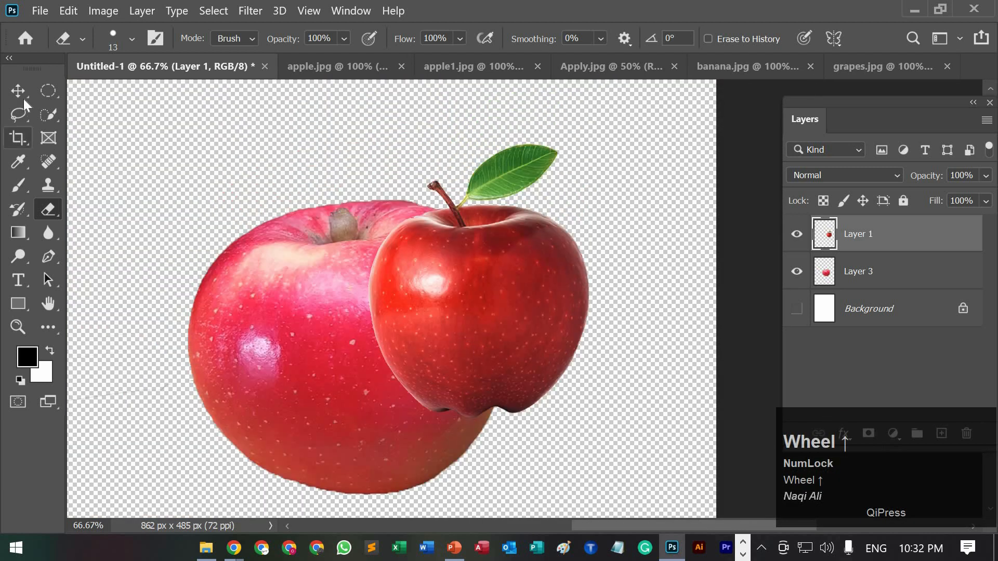
click(20, 94)
drag(586, 292, 694, 273)
drag(416, 345, 343, 297)
drag(593, 324, 537, 332)
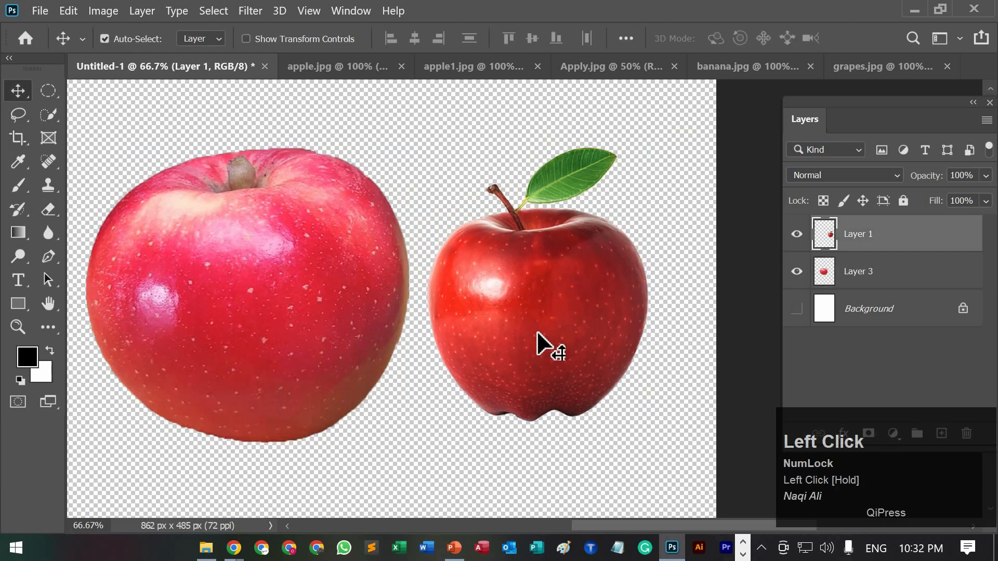
Step: Move both apples into the upper half of the canvas with a wider gap between them
alt+scroll(538, 335, down, 4)
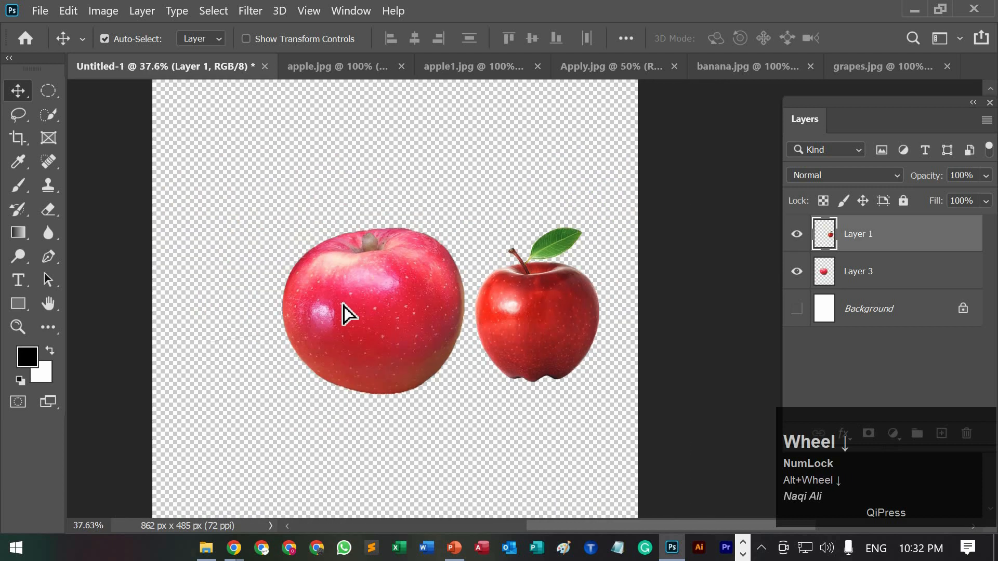
drag(343, 305, 273, 258)
drag(568, 327, 560, 270)
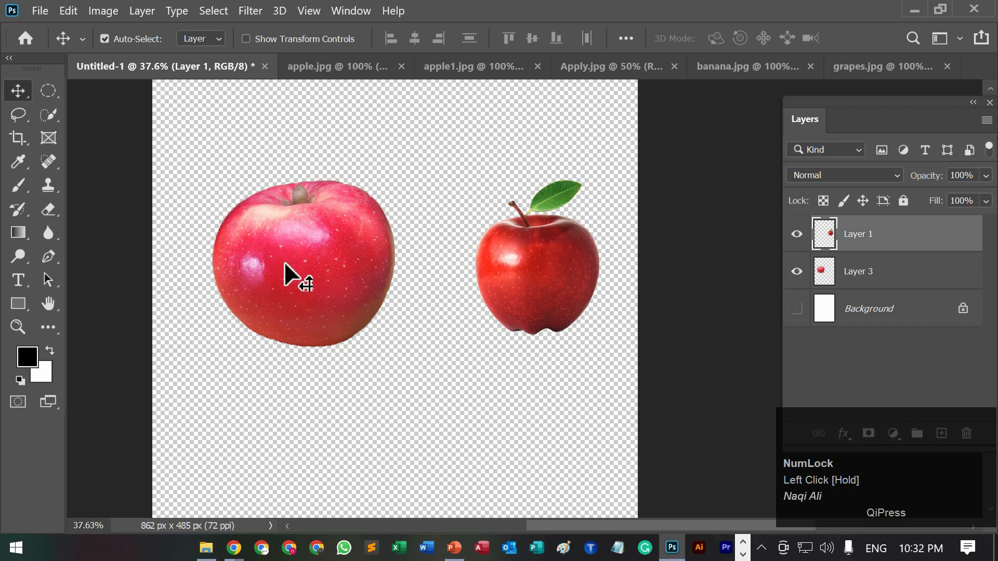
drag(284, 261, 256, 261)
drag(510, 260, 509, 259)
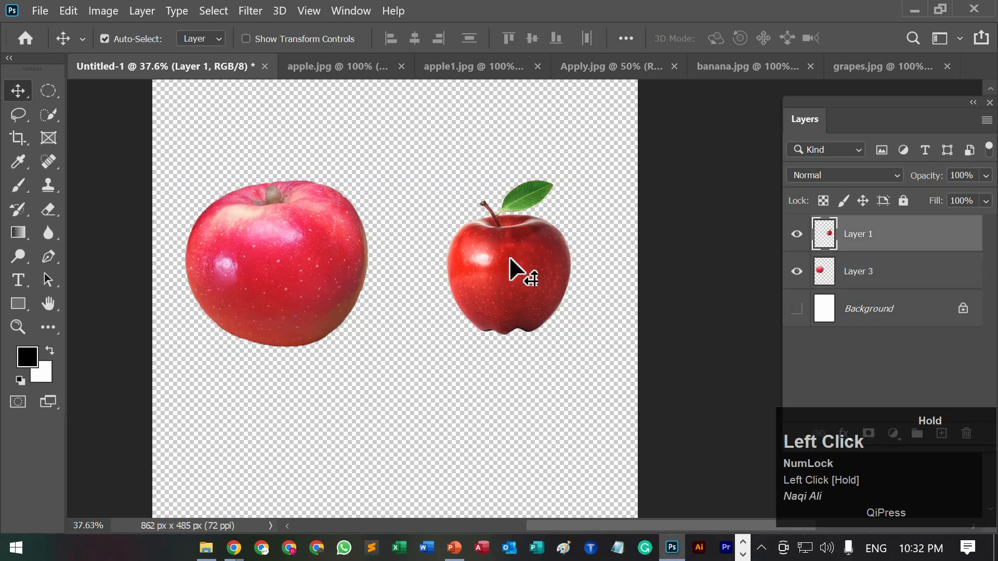
Step: Close the source images apple.jpg and apple1.jpg
click(379, 70)
click(359, 66)
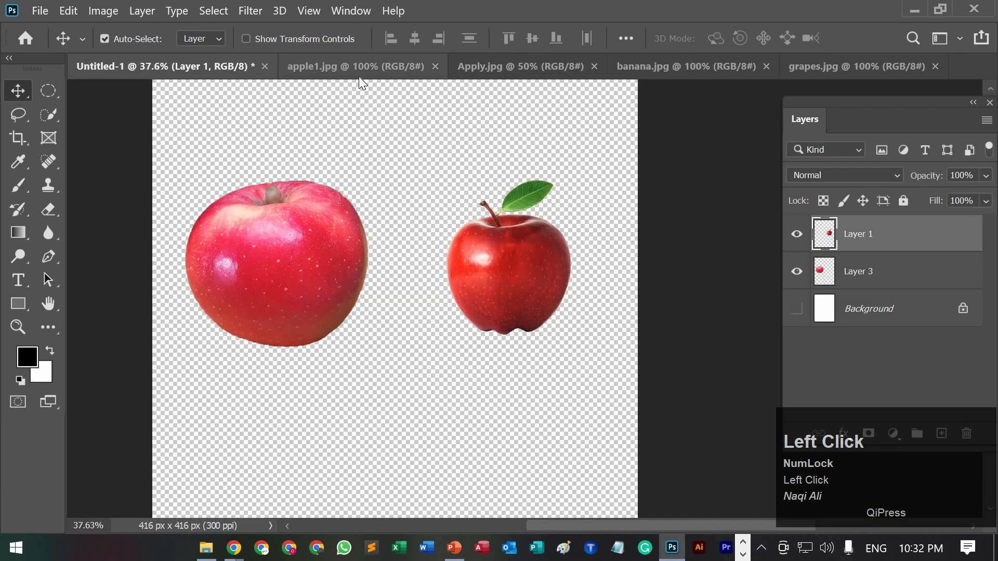
click(429, 72)
click(435, 66)
Step: Bring the basket image from Apply.jpg into Untitled-1 and scale it proportionally to span the full canvas width
click(350, 68)
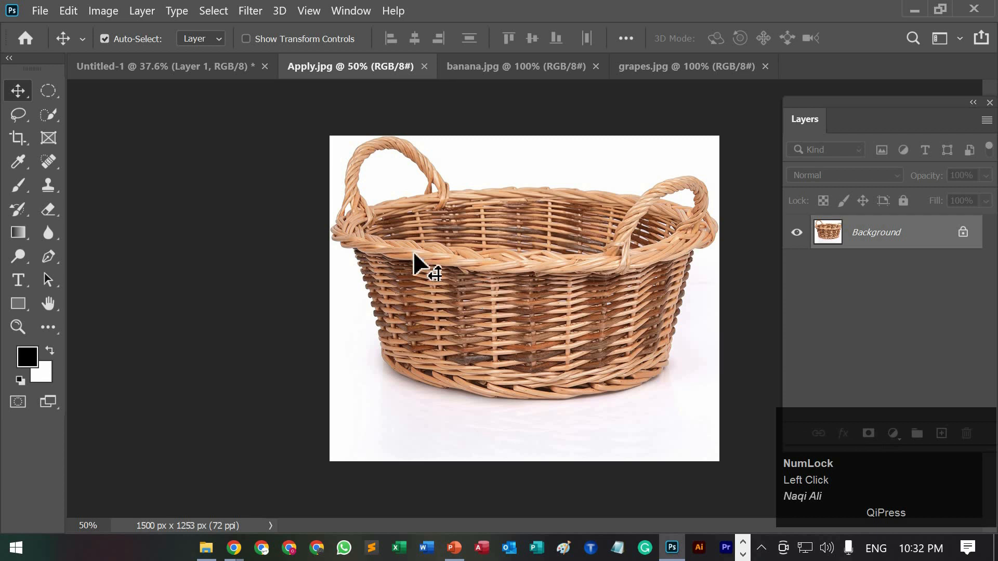
drag(467, 307, 392, 270)
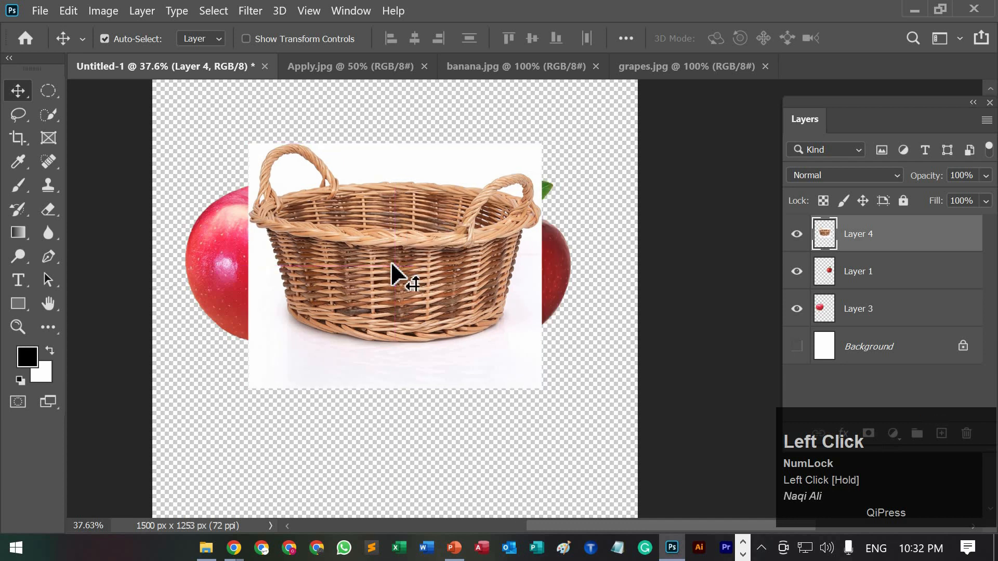
key(ctrl+t)
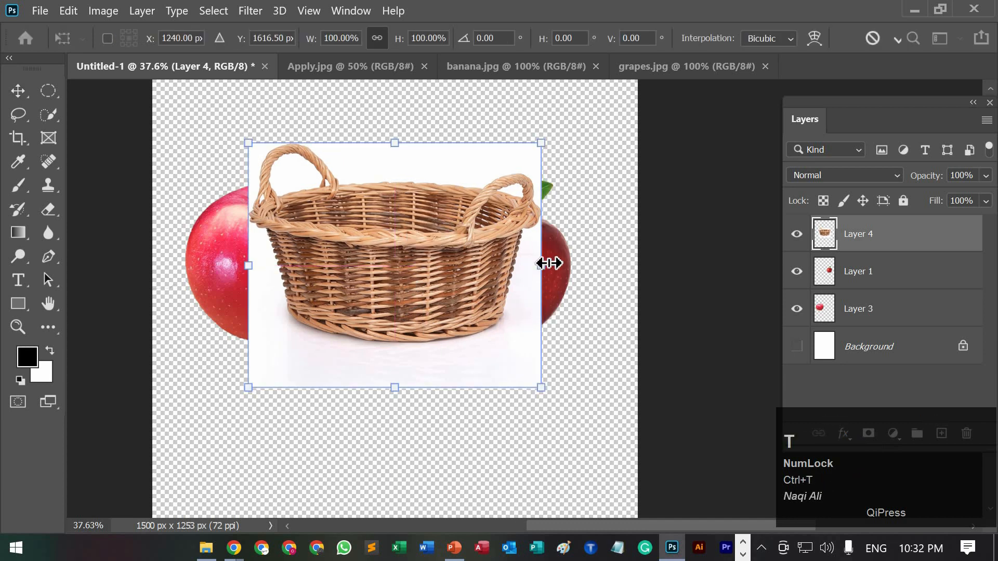
drag(549, 263, 637, 262)
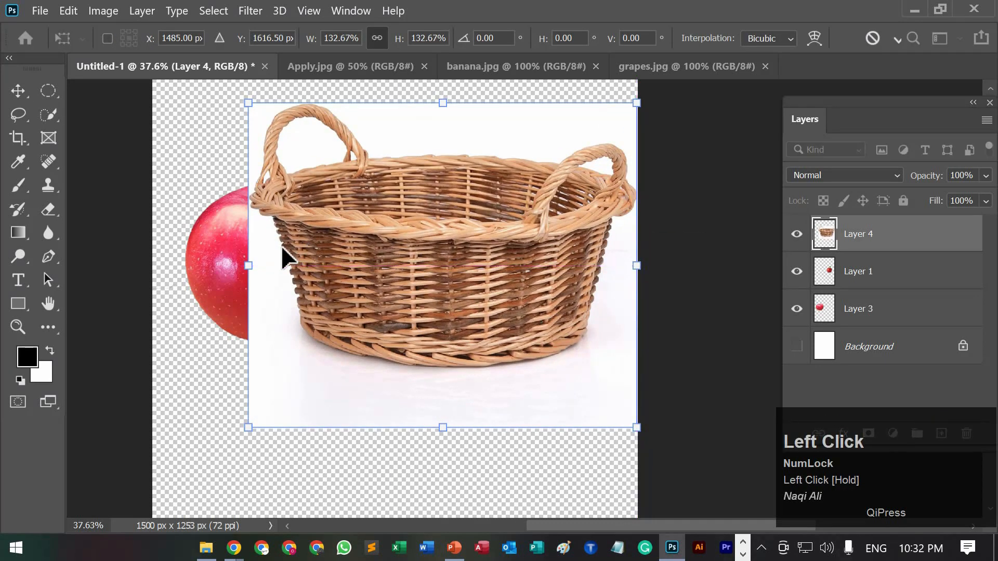
drag(249, 262, 153, 263)
drag(329, 253, 330, 285)
double_click(329, 285)
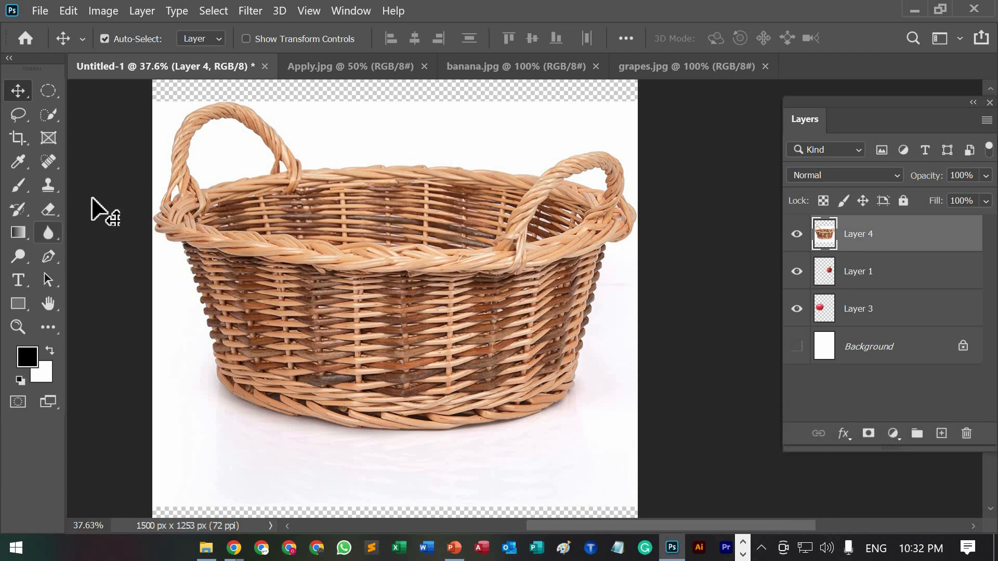
Step: Erase the white background around the basket and inside its left handle with the Magic Eraser
right_click(51, 212)
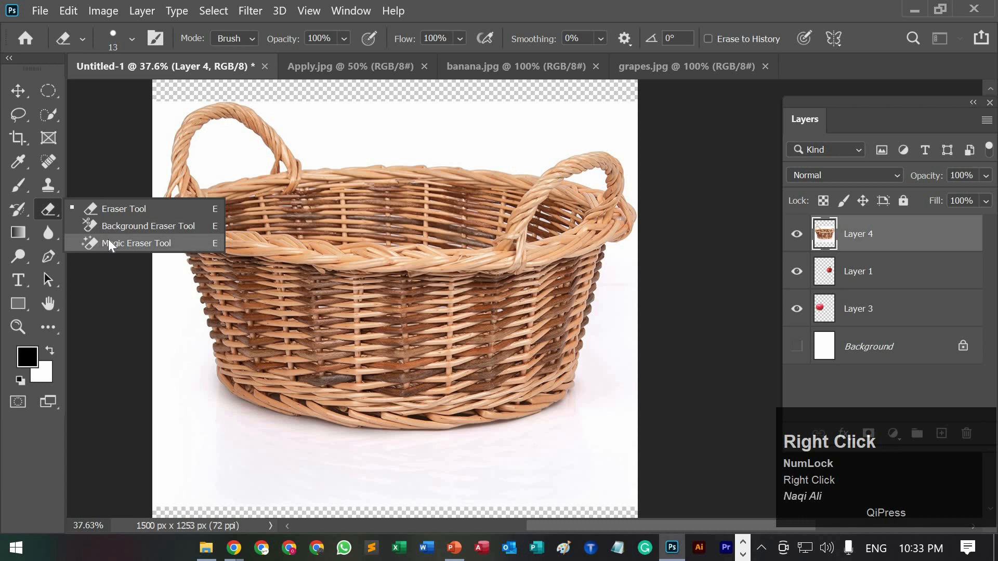
click(109, 243)
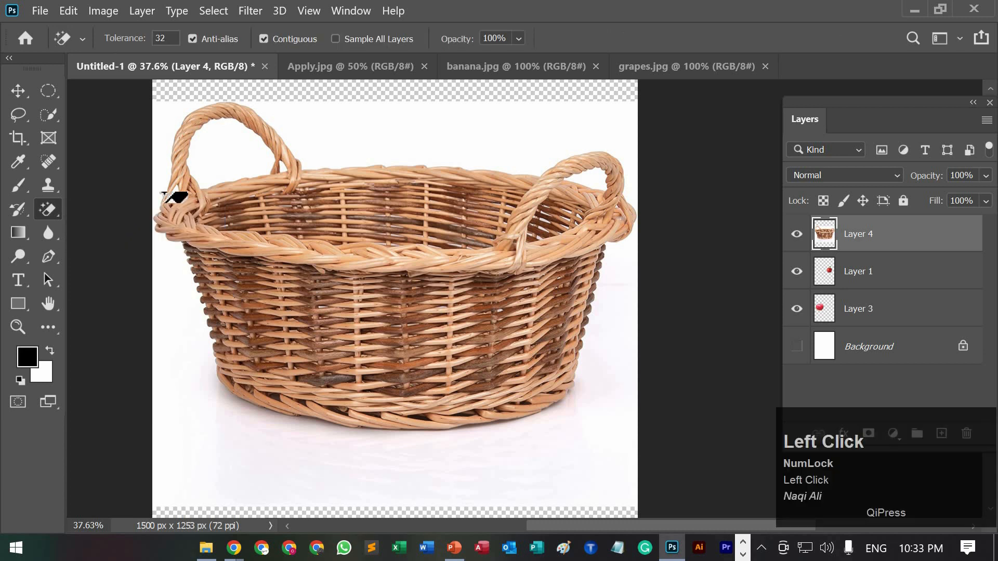
click(326, 140)
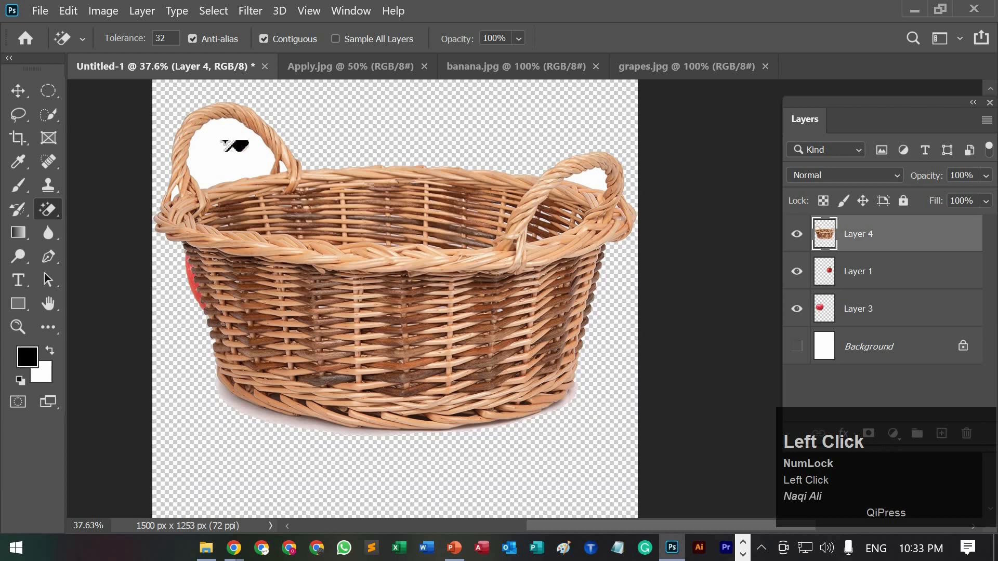
click(235, 157)
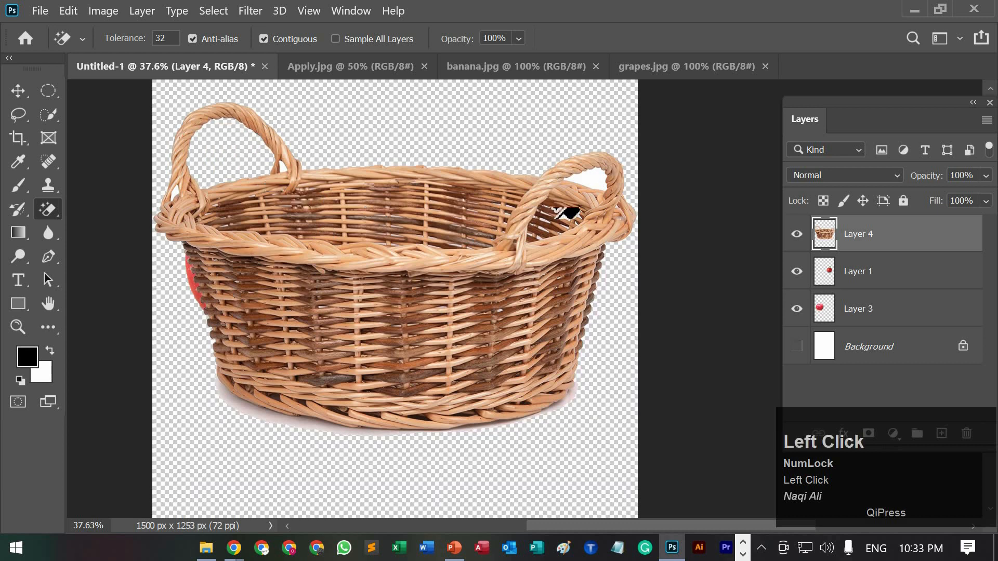
Step: Erase the white area inside the basket's right handle with the Magic Eraser
key(ctrl+equal)
key(ctrl+equal)
key(ctrl+equal)
key(ctrl+equal)
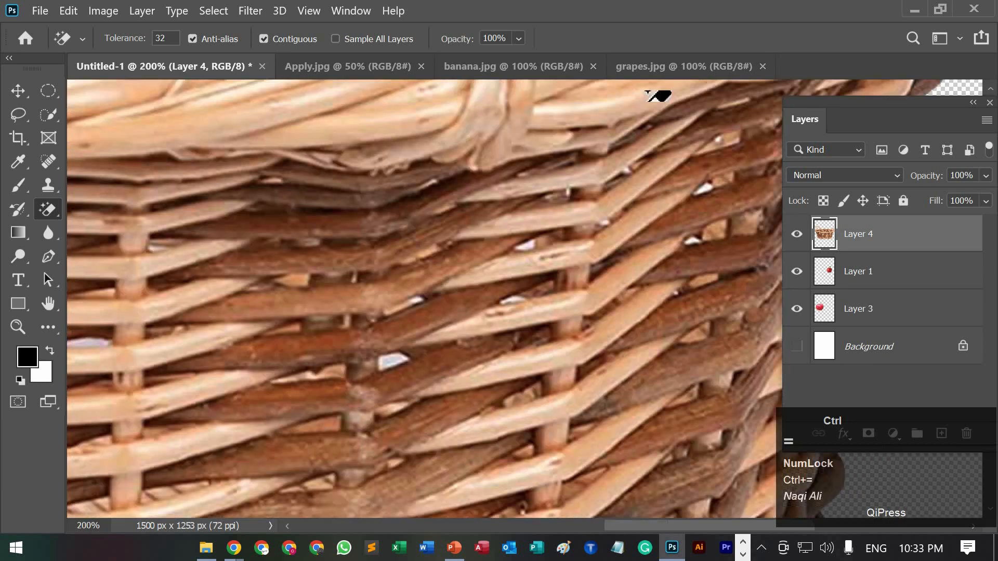
drag(530, 259, 251, 499)
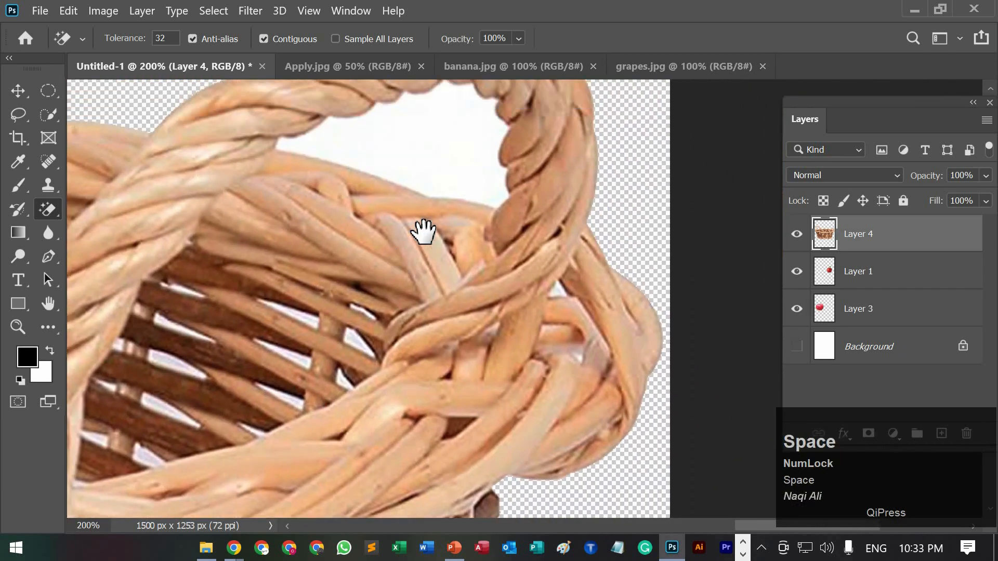
mouse_move(423, 232)
mouse_down()
mouse_move(450, 312)
mouse_move(485, 283)
mouse_up()
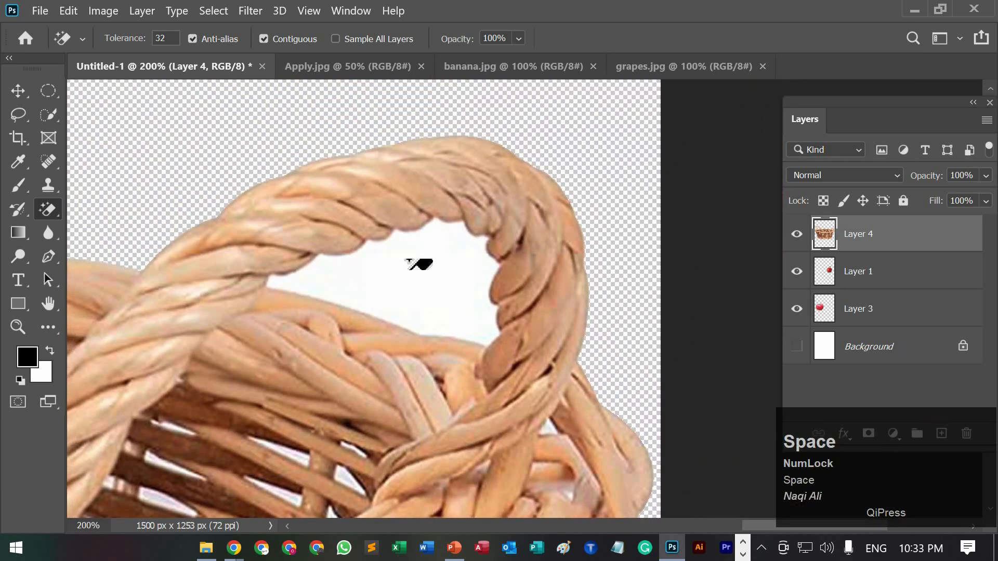
click(410, 281)
Step: Erase the small white gaps at both bases of the basket's left handle
mouse_move(515, 238)
mouse_down()
mouse_move(237, 202)
mouse_move(537, 239)
mouse_up()
drag(218, 233, 173, 304)
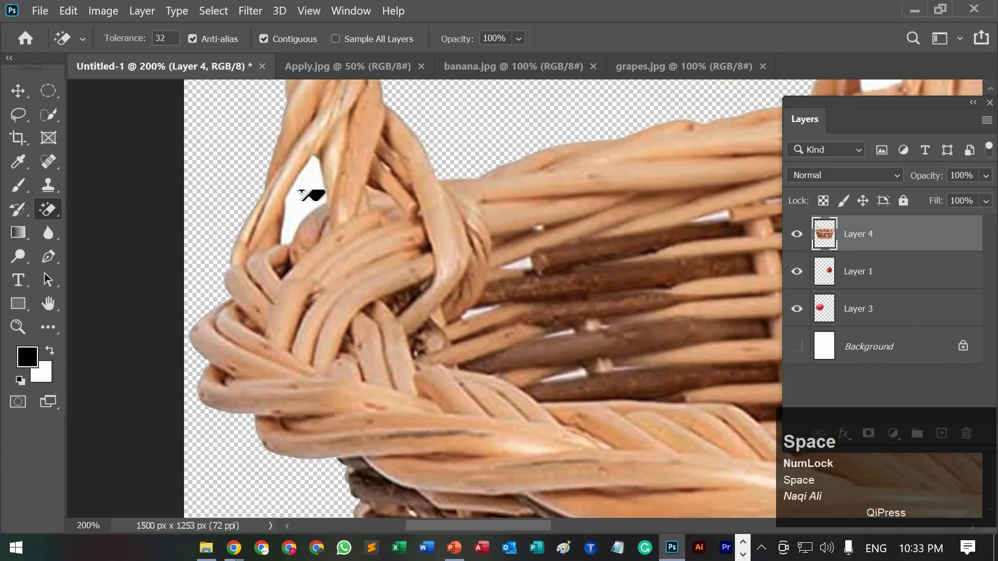
click(300, 192)
key(ctrl+minus)
key(ctrl+minus)
key(ctrl+minus)
key(ctrl+minus)
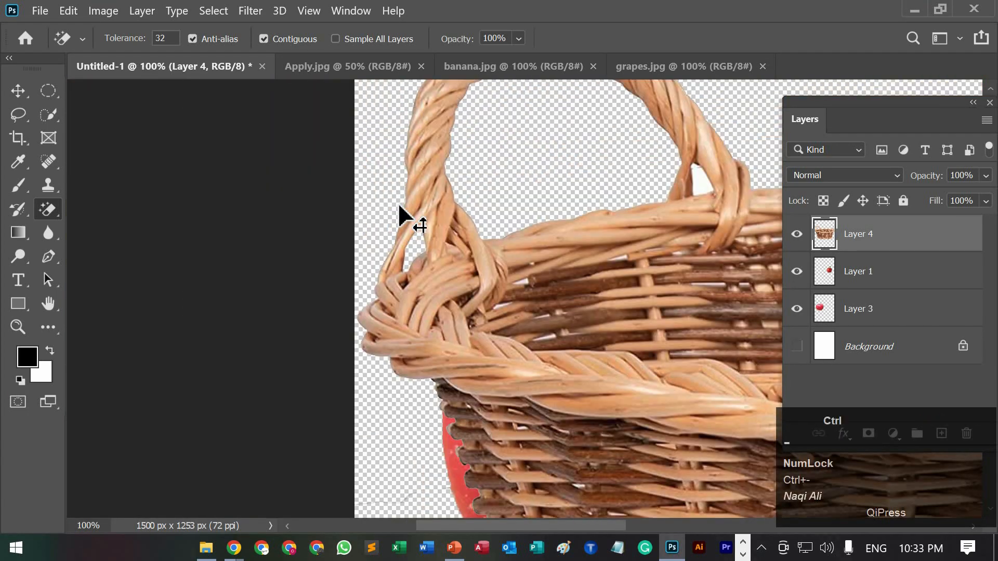
key(ctrl+equal)
key(ctrl+equal)
key(ctrl+equal)
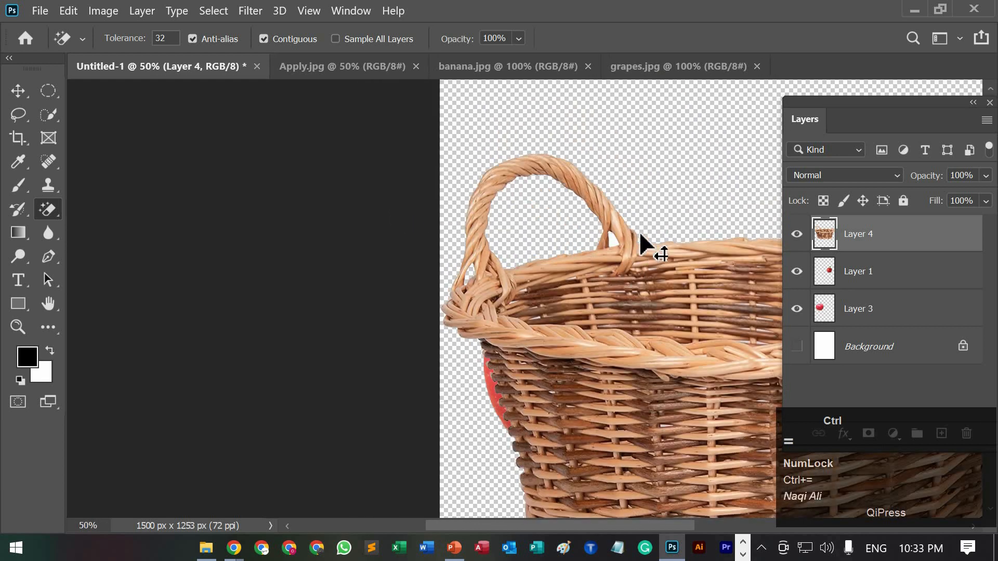
click(699, 179)
key(ctrl+minus)
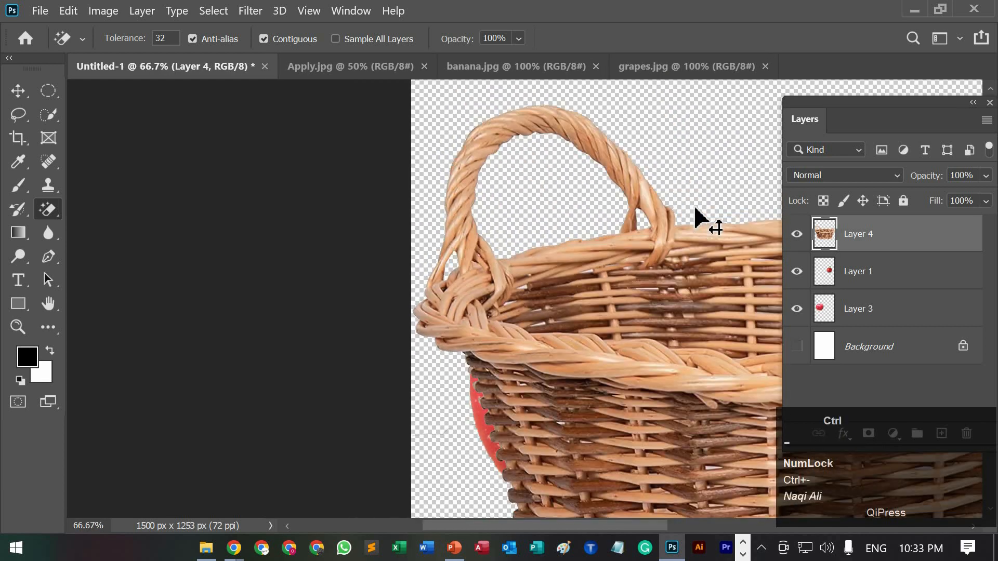
Step: Shift the basket slightly up and to the left in front of the apples, and close the source image Apply.jpg
key(ctrl+minus)
key(ctrl+minus)
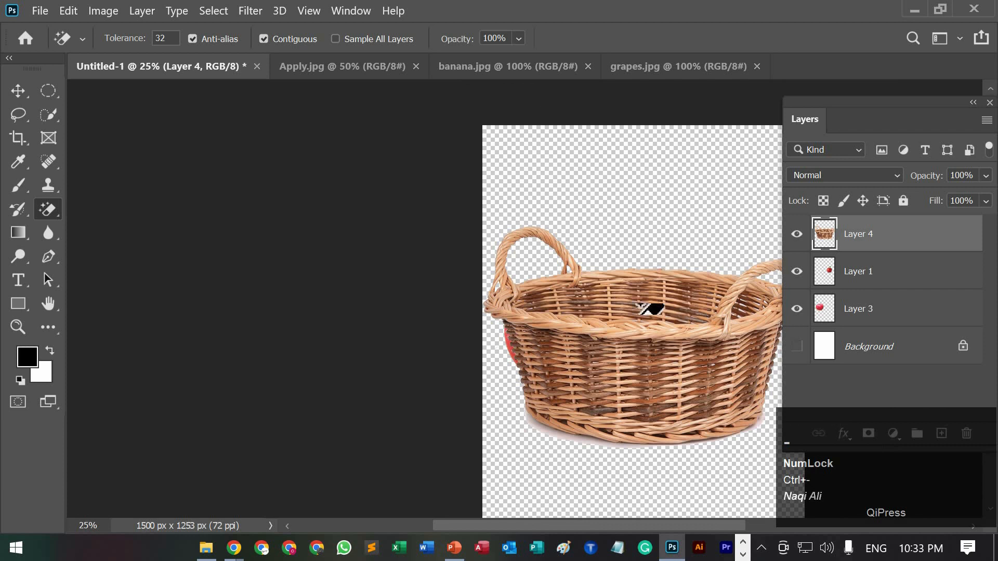
drag(629, 338, 312, 259)
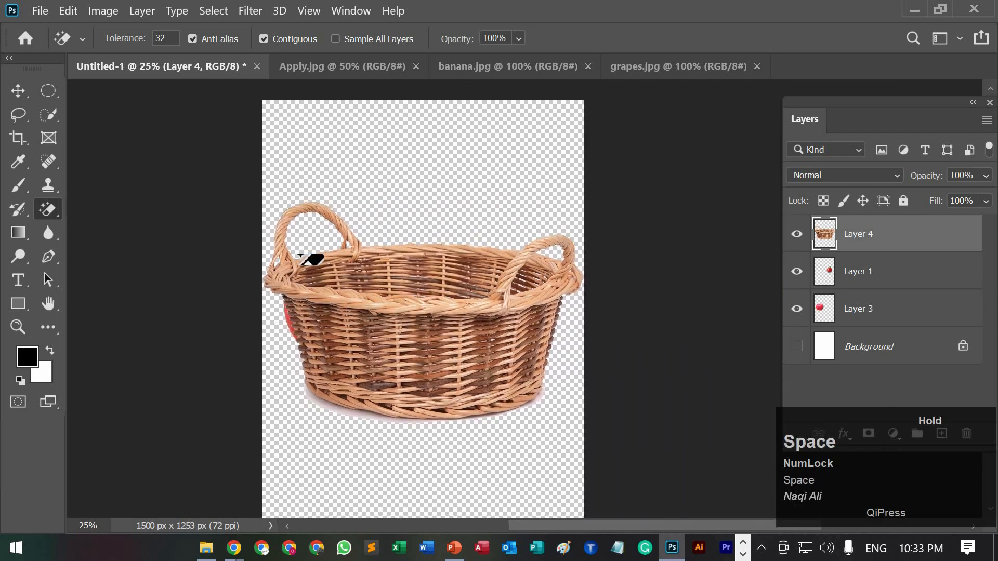
click(18, 91)
drag(398, 378, 372, 328)
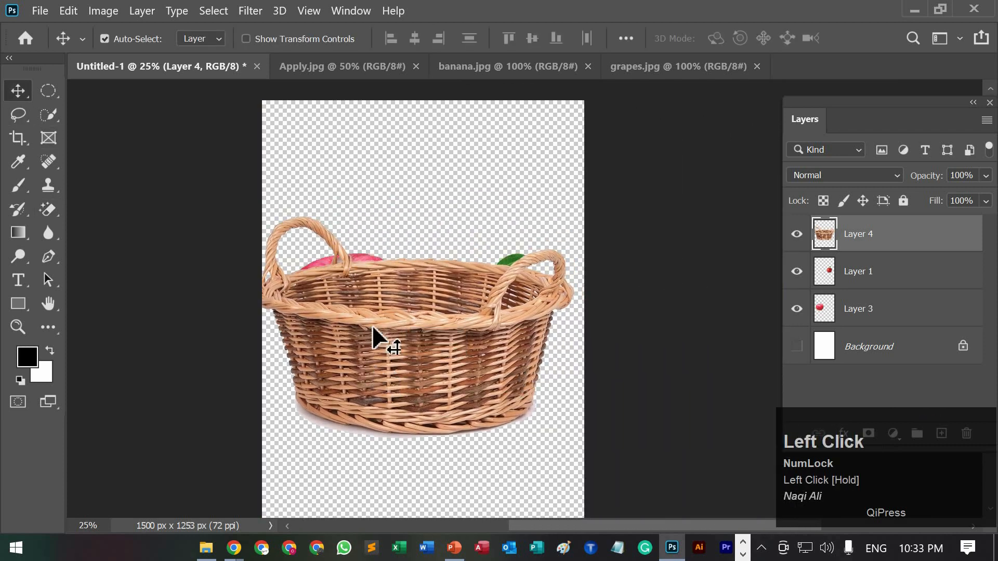
click(369, 64)
click(415, 66)
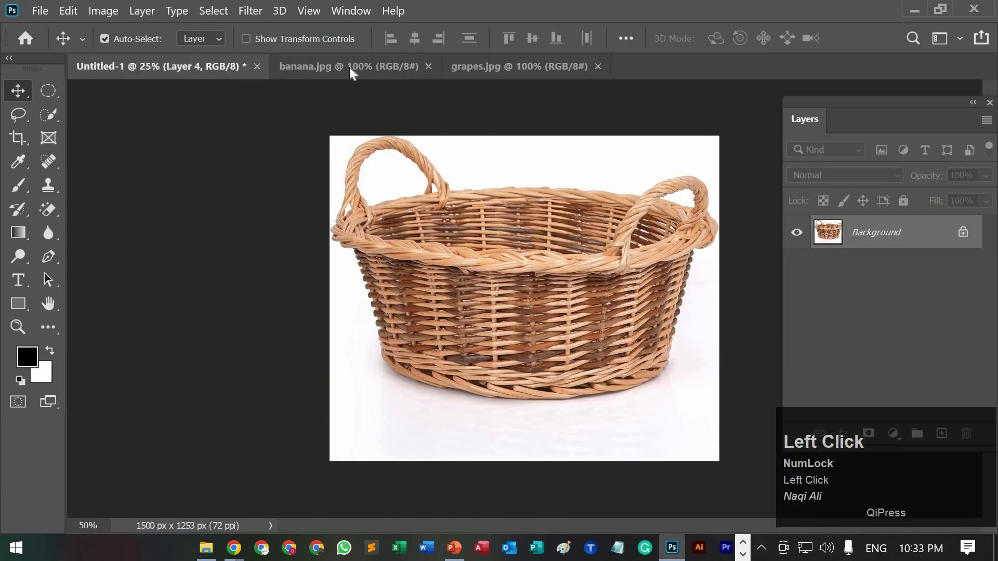
Step: Bring the banana.jpg image into Untitled-1, scale it proportionally to the full canvas width of 2480 px and place it over the basket's upper part
click(349, 67)
drag(485, 323, 596, 184)
key(ctrl+t)
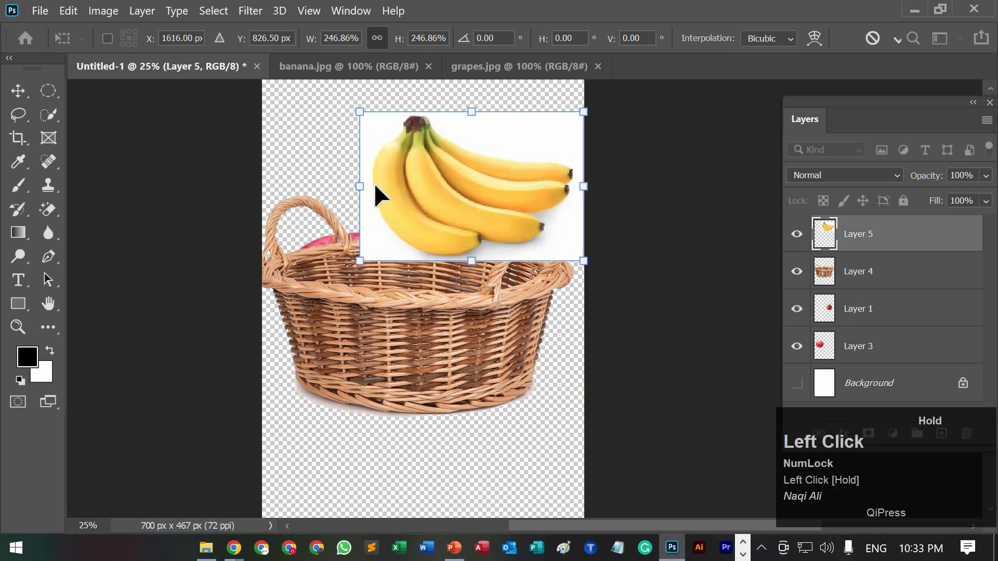
drag(355, 184, 262, 185)
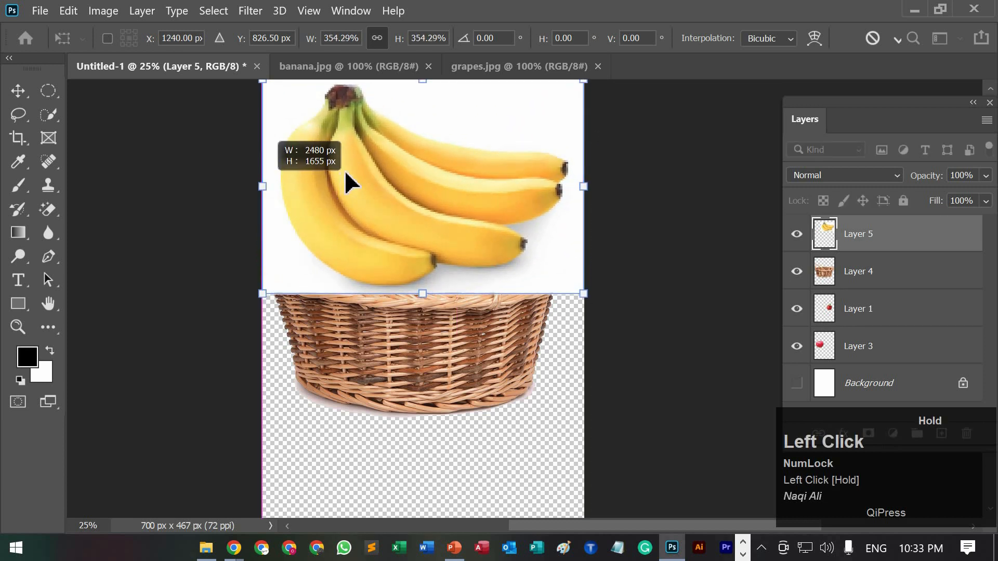
drag(348, 208, 347, 222)
double_click(349, 226)
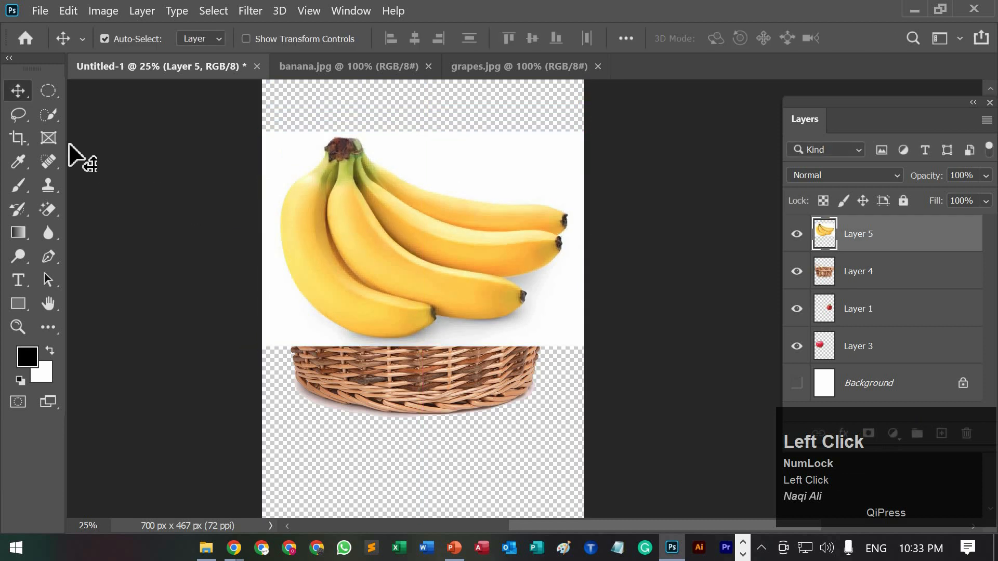
Step: Select the whole banana bunch, including its stem, with the Quick Selection tool in add mode
click(50, 115)
right_click(50, 114)
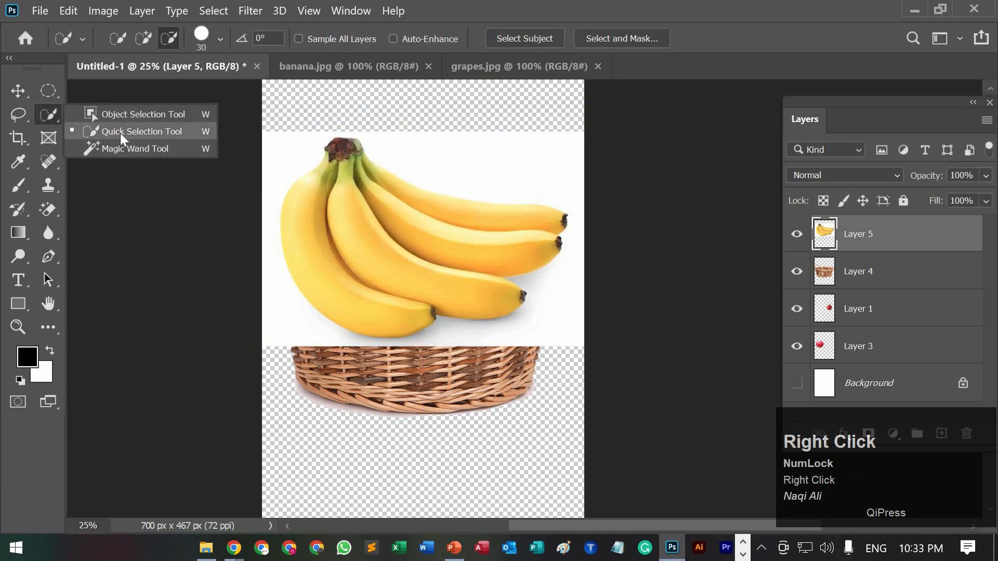
click(120, 133)
click(327, 245)
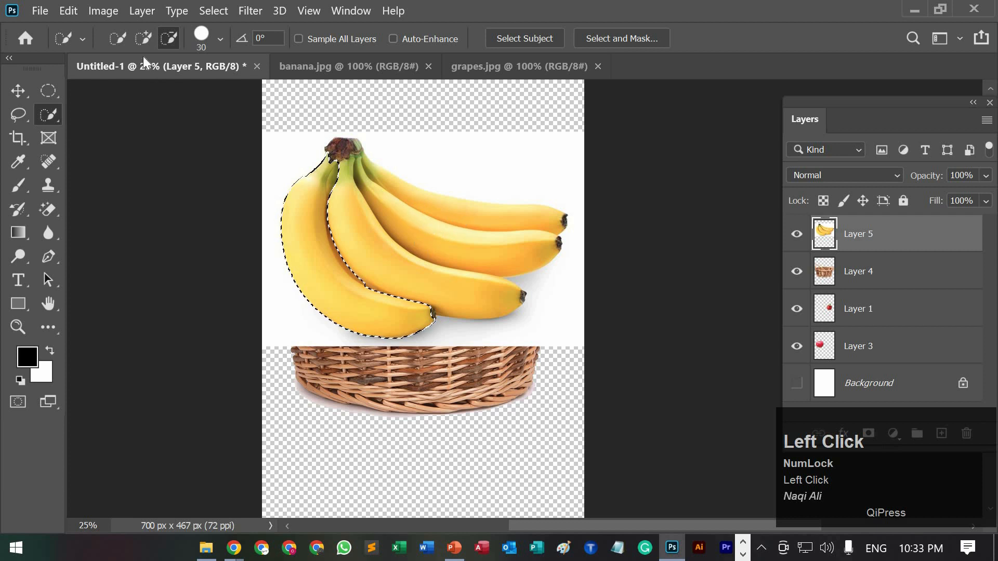
click(143, 38)
click(356, 226)
click(368, 236)
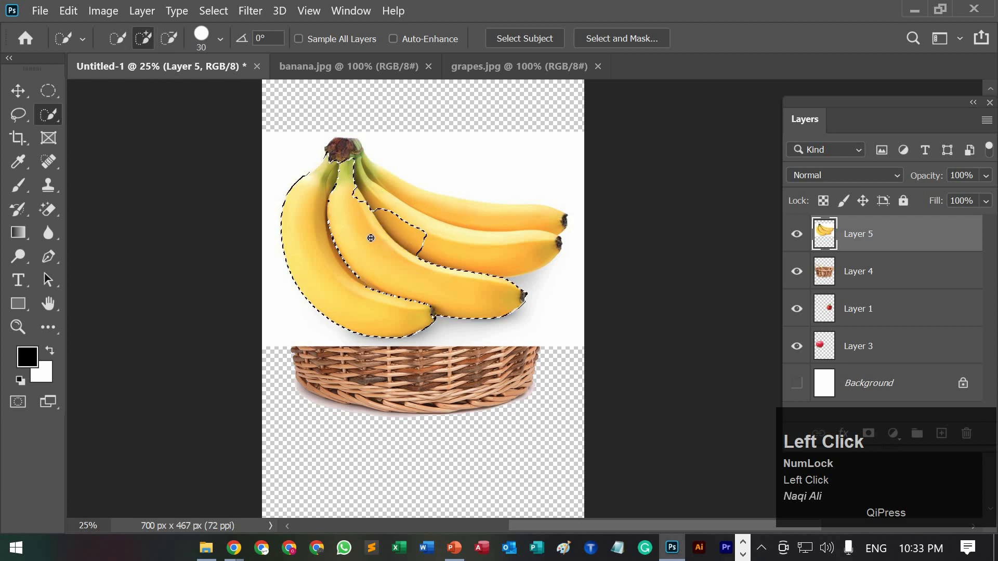
drag(384, 186, 462, 214)
mouse_move(466, 272)
mouse_down()
mouse_move(426, 230)
mouse_move(434, 245)
mouse_move(449, 231)
mouse_move(441, 253)
mouse_move(449, 226)
mouse_move(447, 253)
mouse_move(451, 221)
mouse_move(389, 215)
mouse_move(373, 200)
mouse_move(446, 243)
mouse_up()
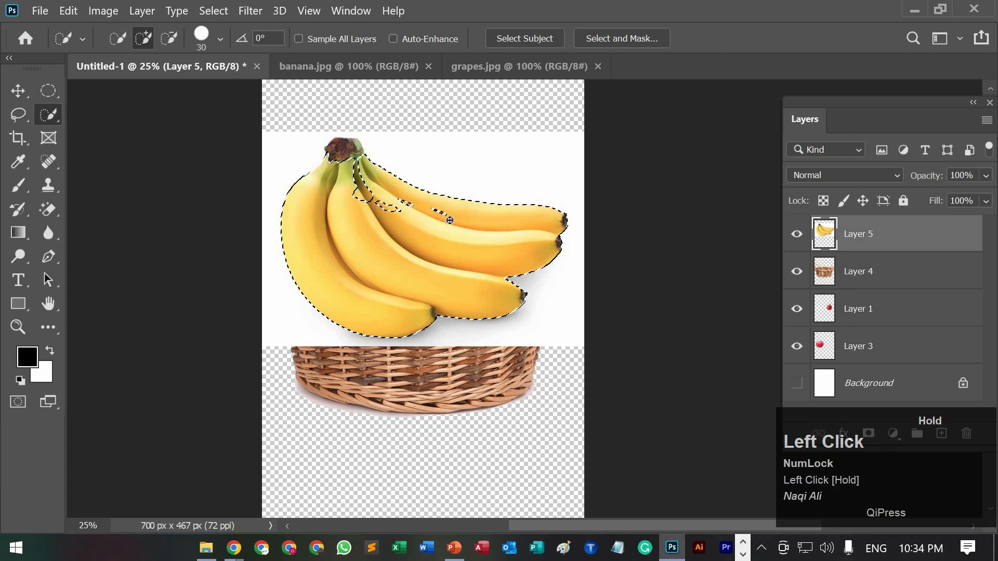
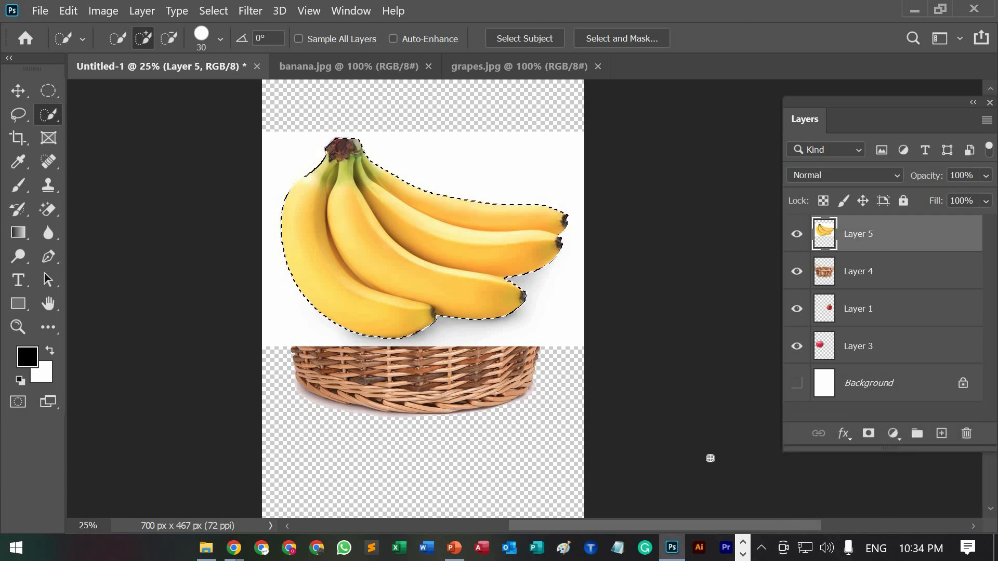
Step: Enlarge the Quick Selection brush to 1800, and reduce it to 700
key(bracketright)
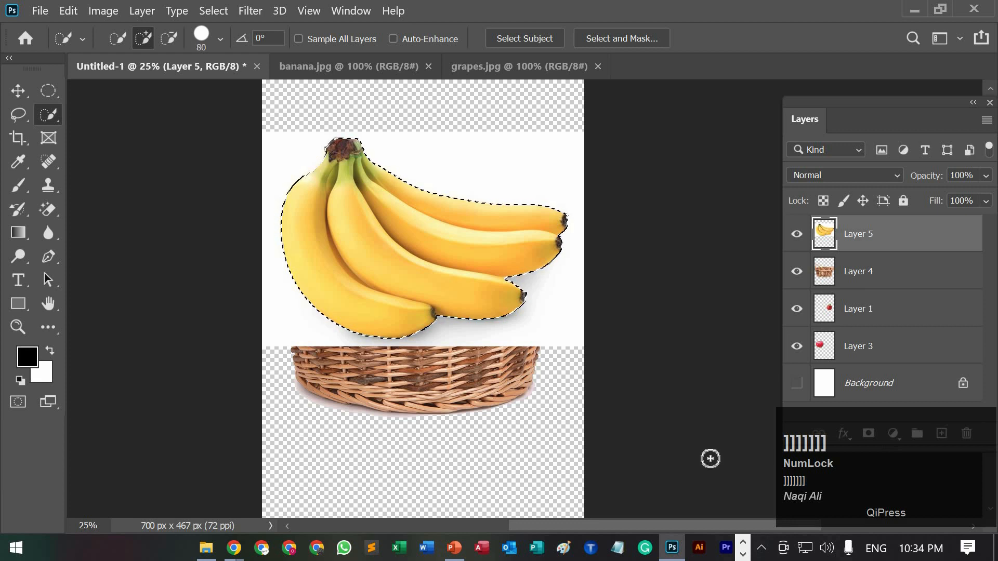
key(bracketright)
key(bracketright)
key(bracketright)
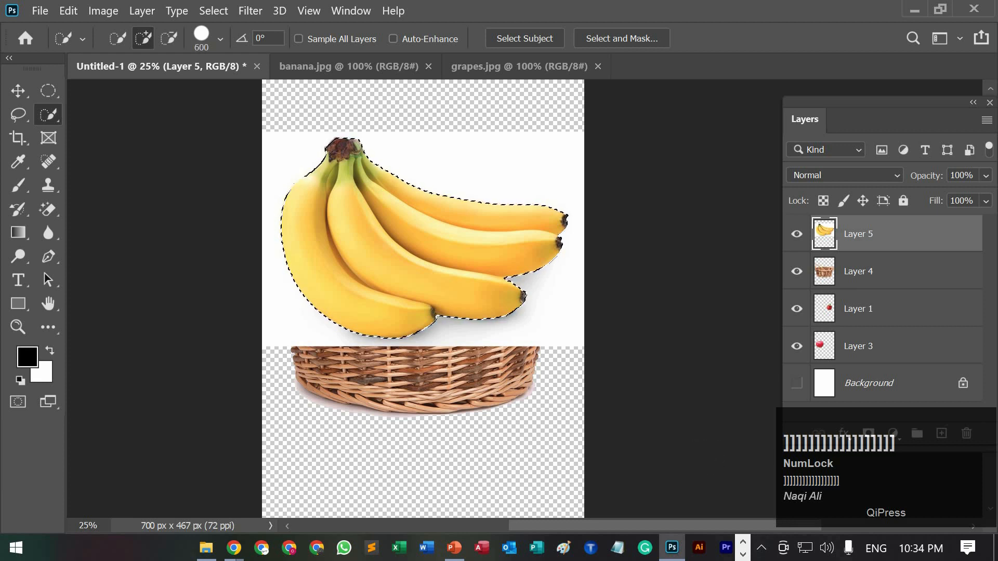
key(bracketright)
key(bracketright)
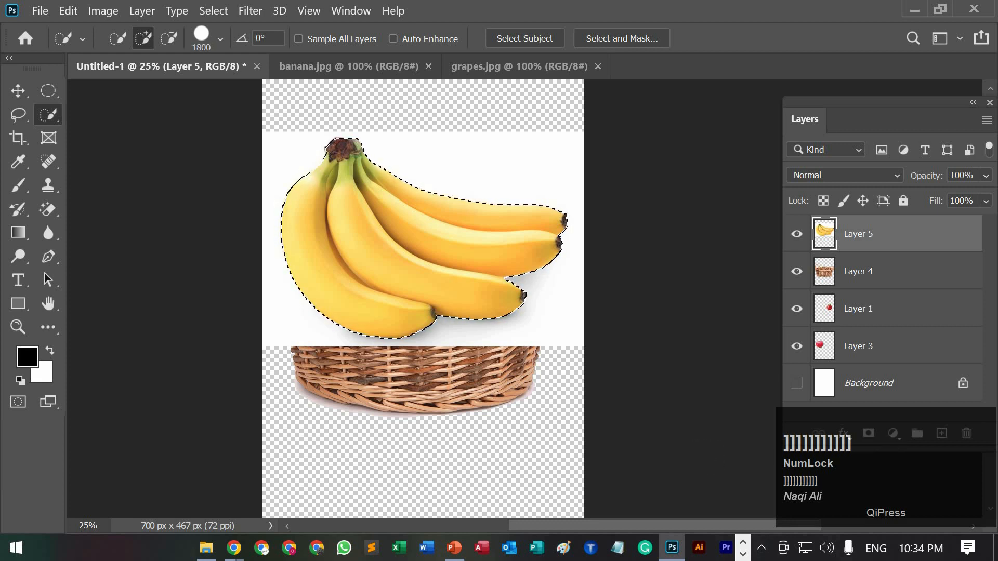
key(bracketleft)
key(bracketleft)
key(bracketleft)
key(bracketleft)
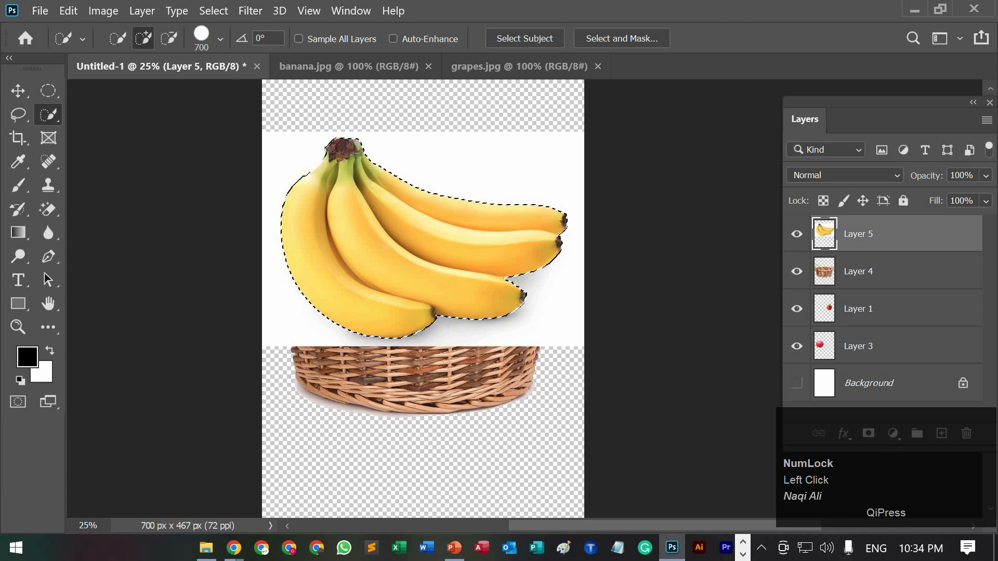
Step: Copy the selected bananas onto their own layer and hide the original banana photo on Layer 5
key(ctrl)
key(ctrl+c)
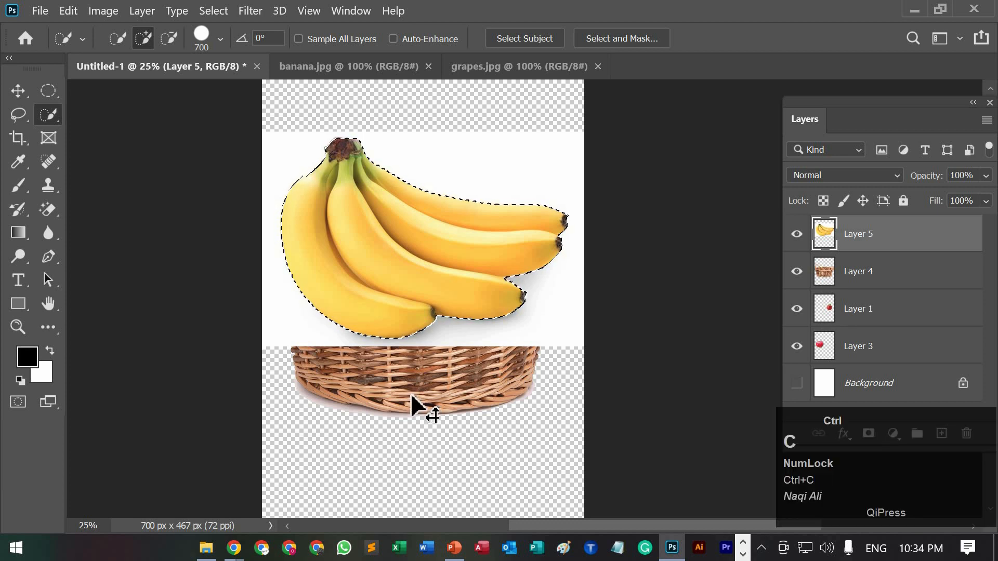
key(ctrl+v)
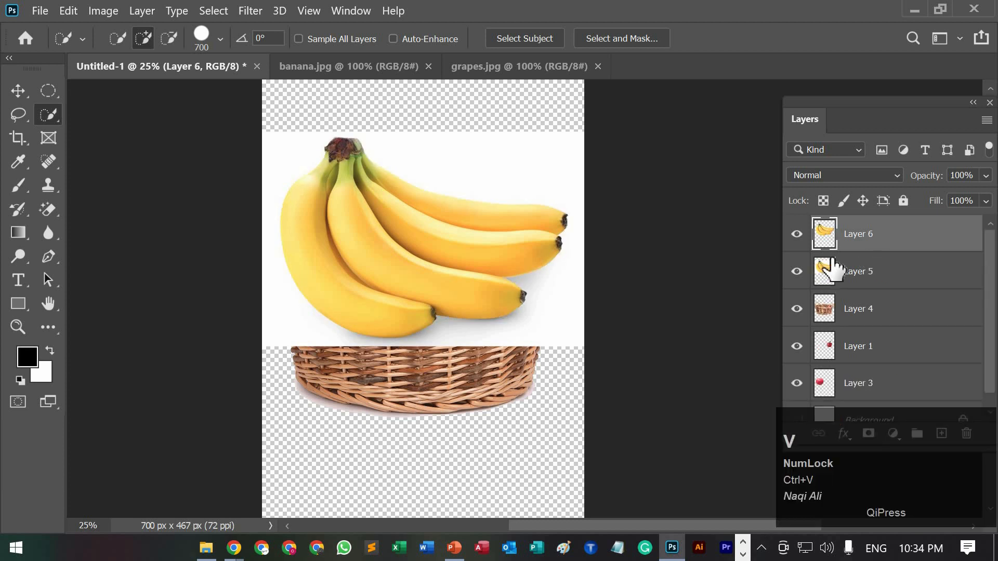
click(797, 272)
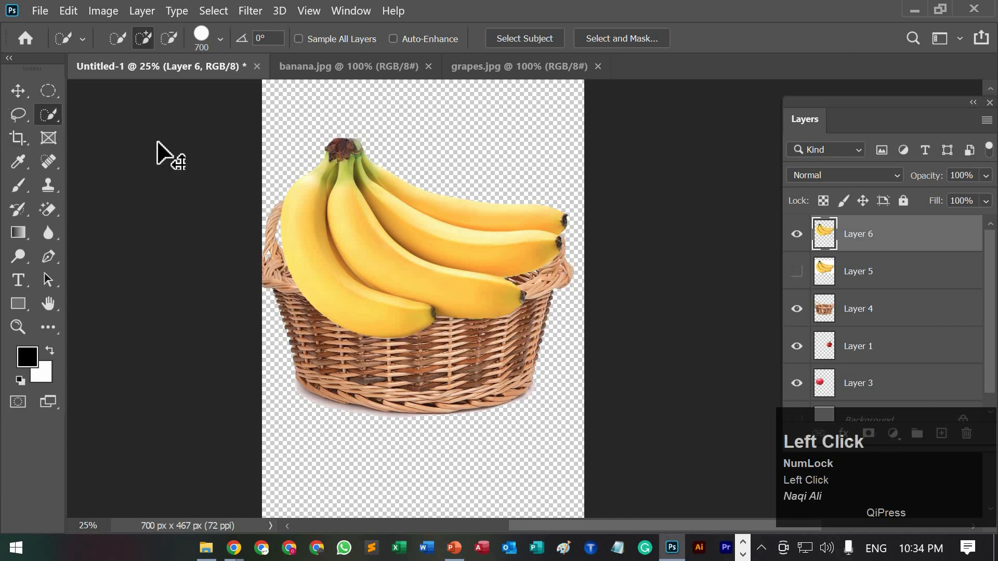
Step: Move the cut-out bananas slightly higher over the basket and delete the hidden Layer 5
key(v)
mouse_move(407, 194)
mouse_down()
mouse_move(395, 214)
mouse_move(406, 173)
mouse_up()
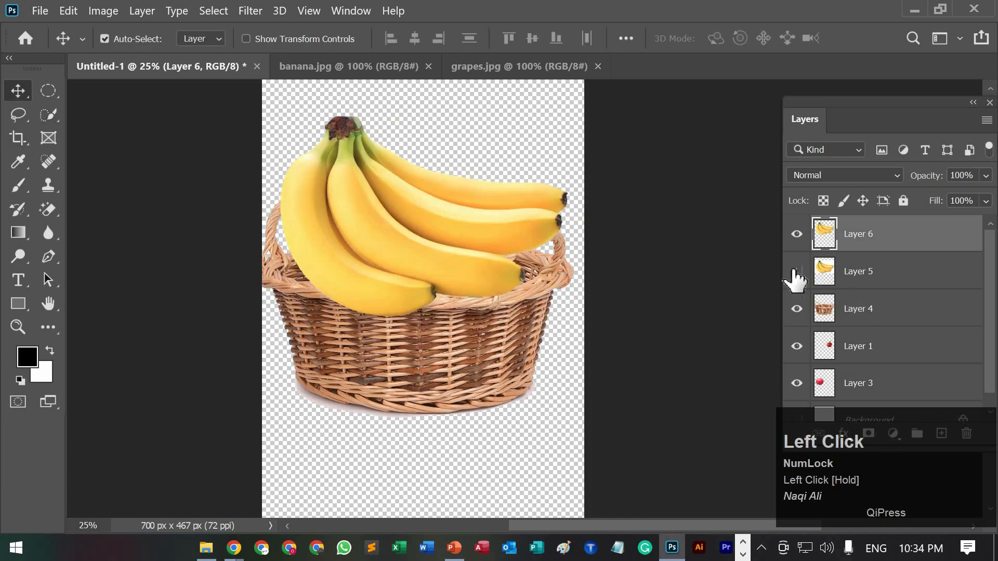
click(855, 271)
drag(860, 115, 814, 108)
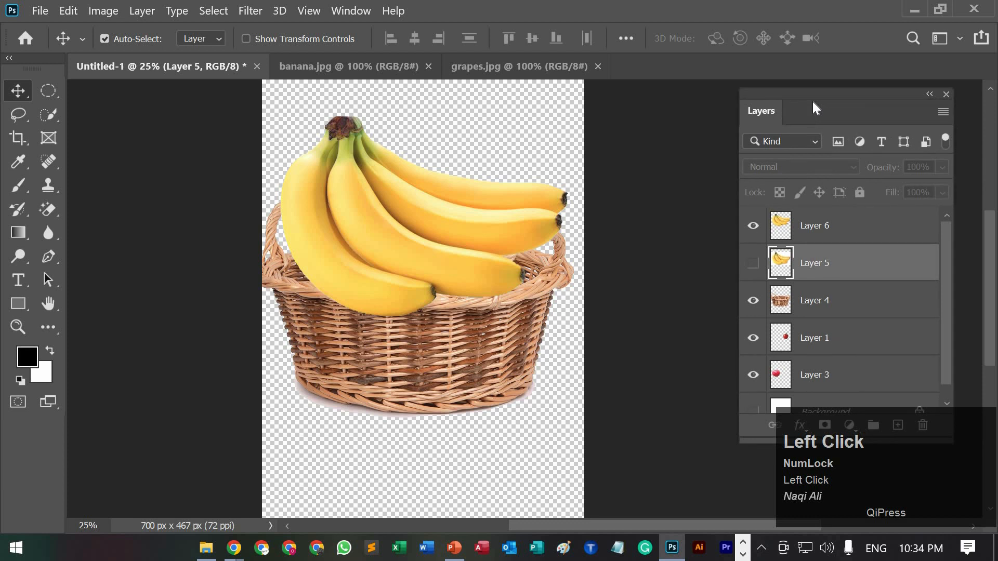
key(Delete)
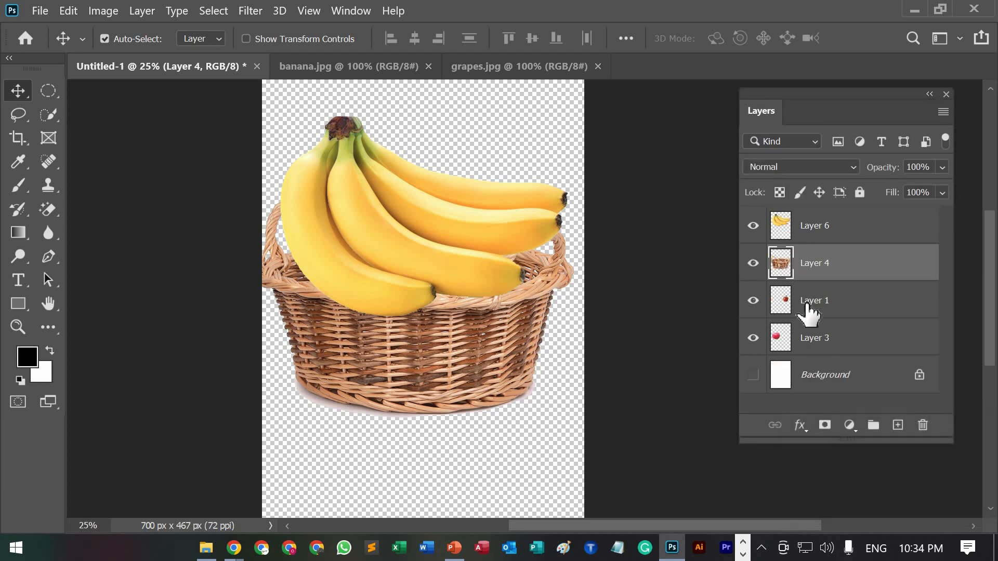
Step: Close the source image banana.jpg and bring up grapes.jpg
click(375, 66)
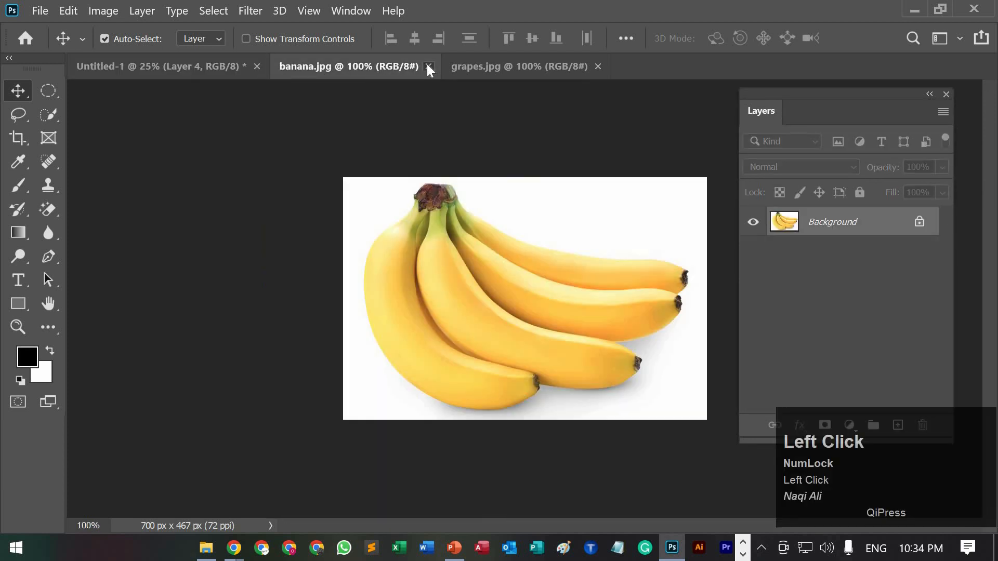
click(428, 65)
click(365, 70)
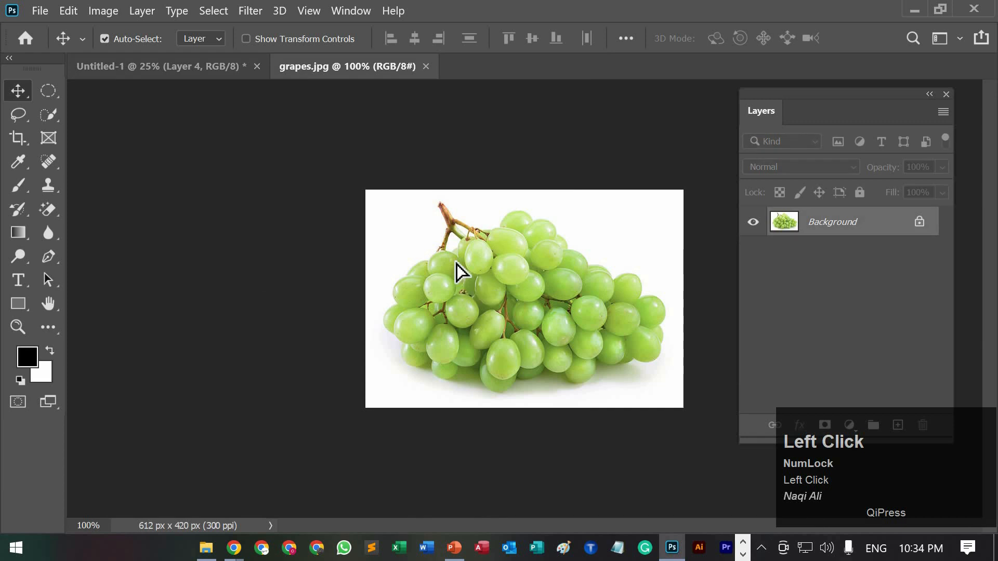
Step: Bring the grapes photo into the Untitled-1 document and enlarge it to about 405%, so it spans the canvas width
drag(457, 265, 330, 178)
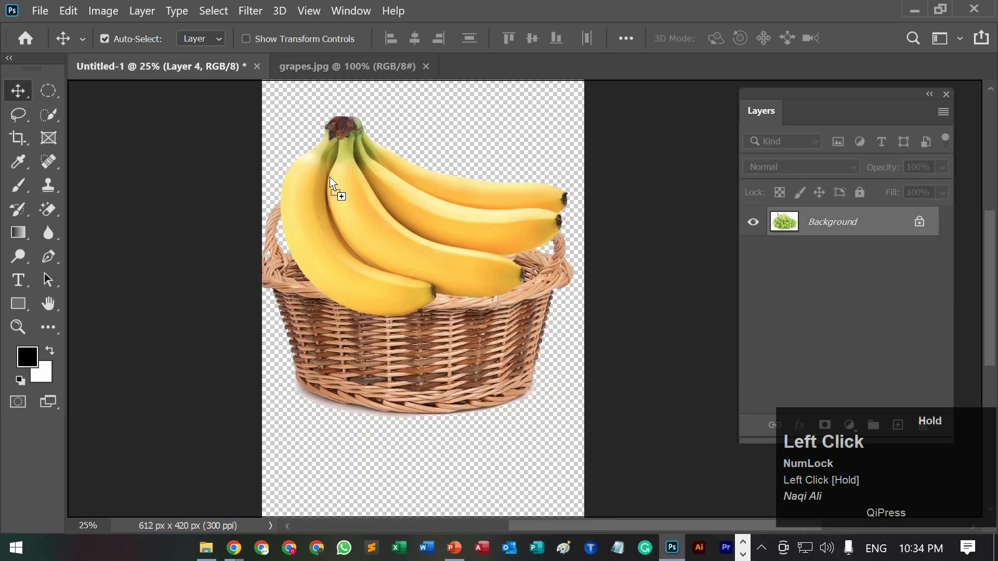
drag(382, 207, 392, 188)
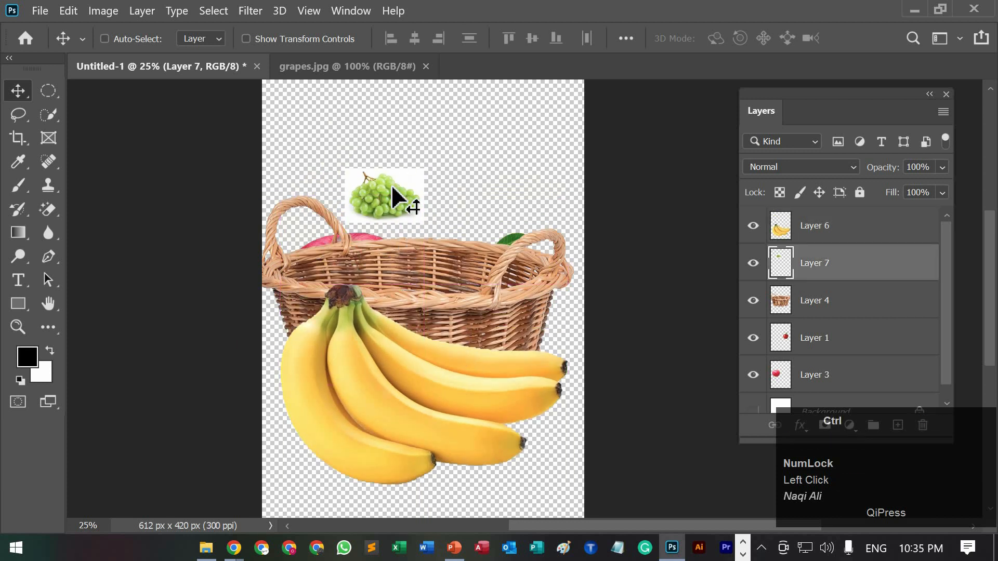
key(ctrl+t)
drag(461, 190, 583, 195)
drag(344, 198, 258, 196)
drag(319, 280, 312, 419)
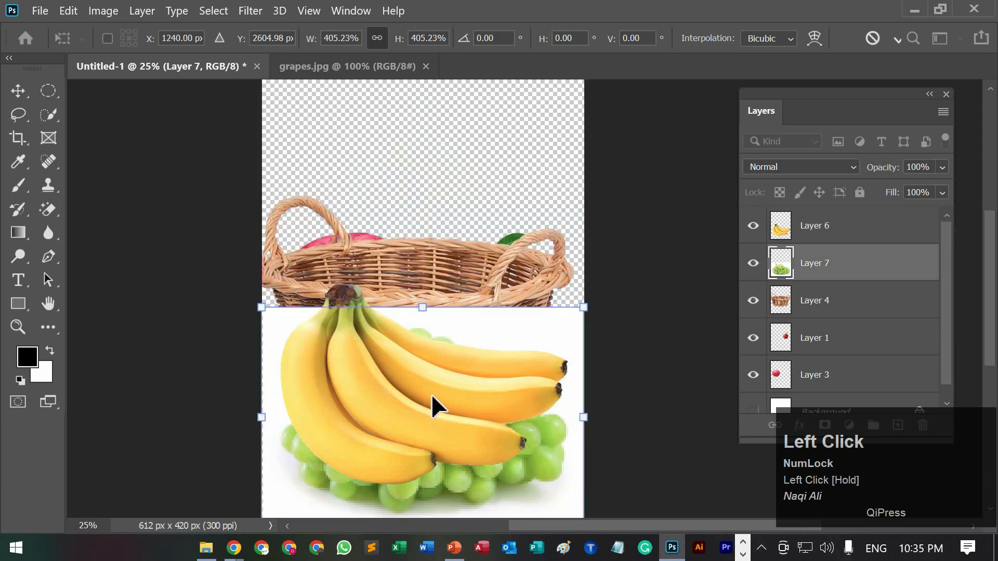
double_click(432, 397)
Step: Move the bananas down below the basket and place the grapes photo over the basket's upper part
drag(366, 366, 442, 120)
drag(382, 416, 410, 199)
drag(408, 198, 390, 368)
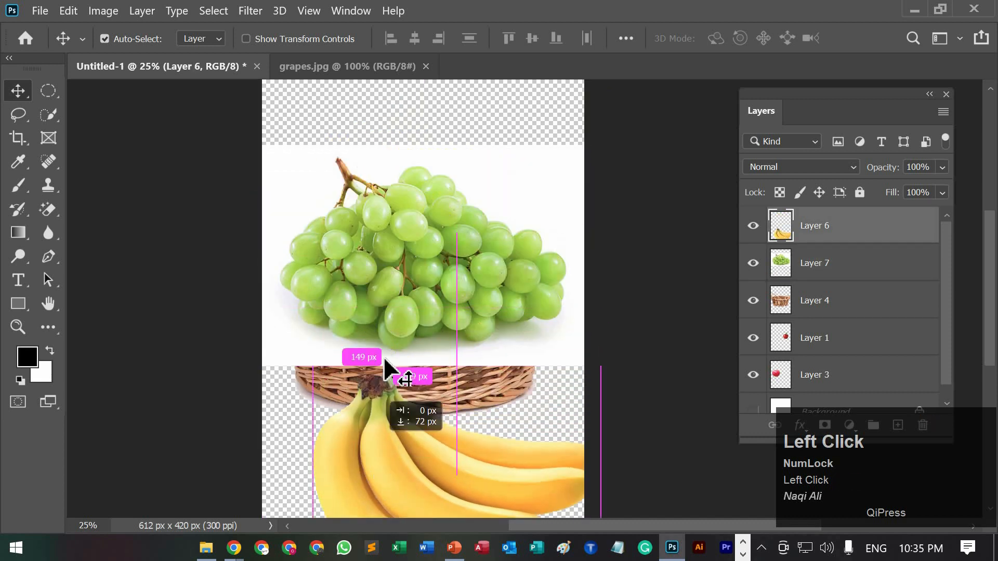
drag(430, 263, 426, 223)
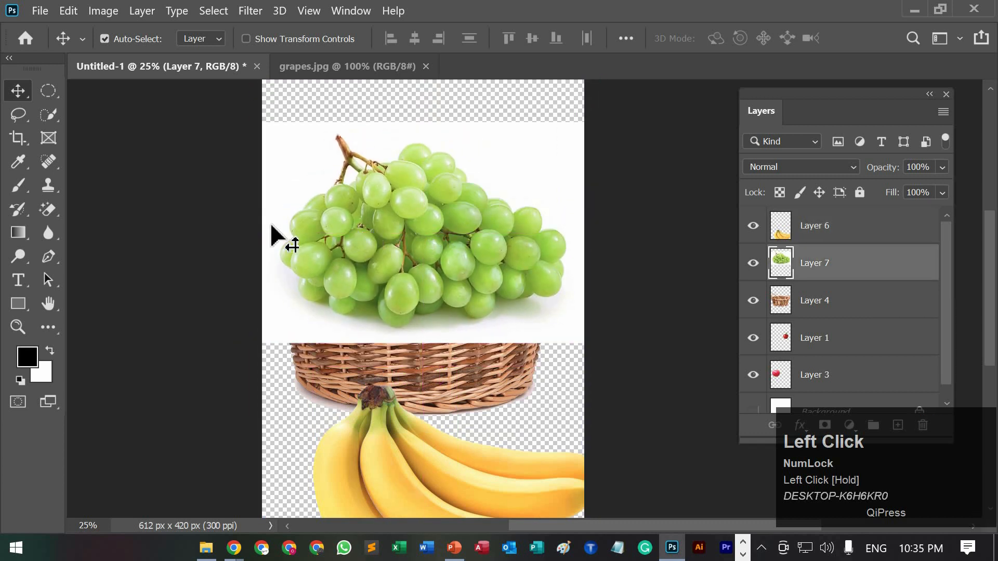
Step: Remove the white background around the grapes and inside the main stem gap on Layer 7 with the Magic Eraser
click(48, 210)
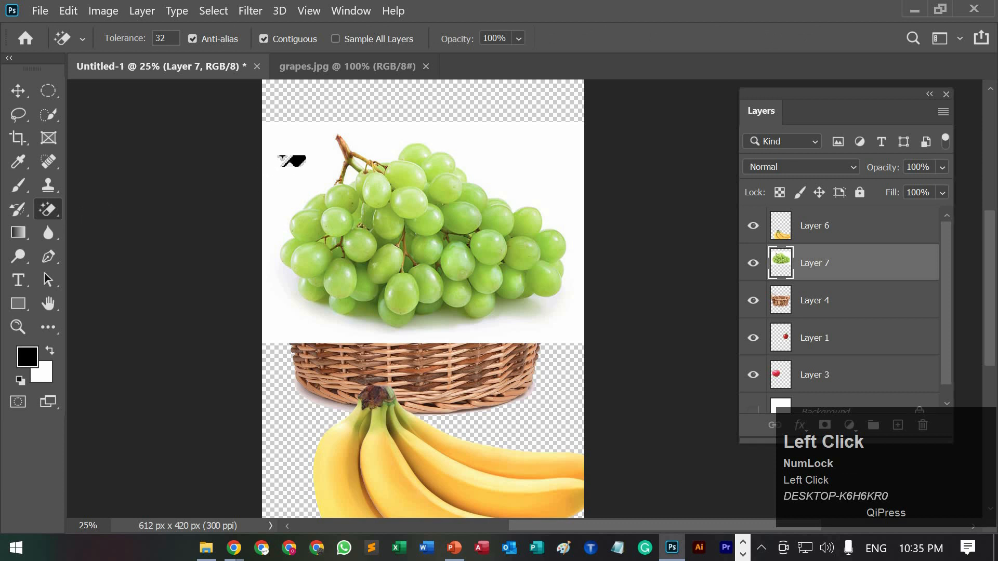
click(283, 178)
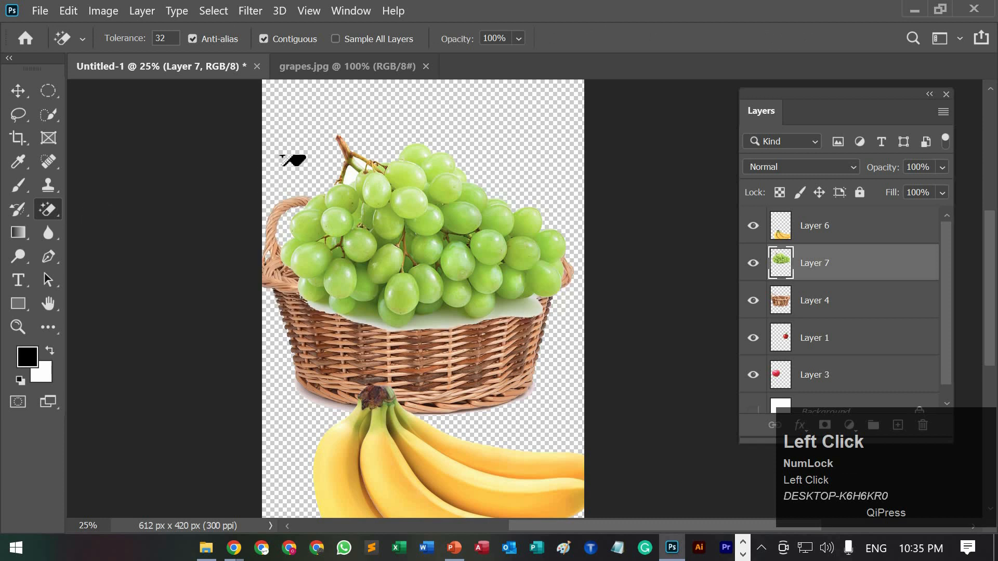
key(ctrl+plus)
key(ctrl+plus)
scroll(274, 178, up, 3)
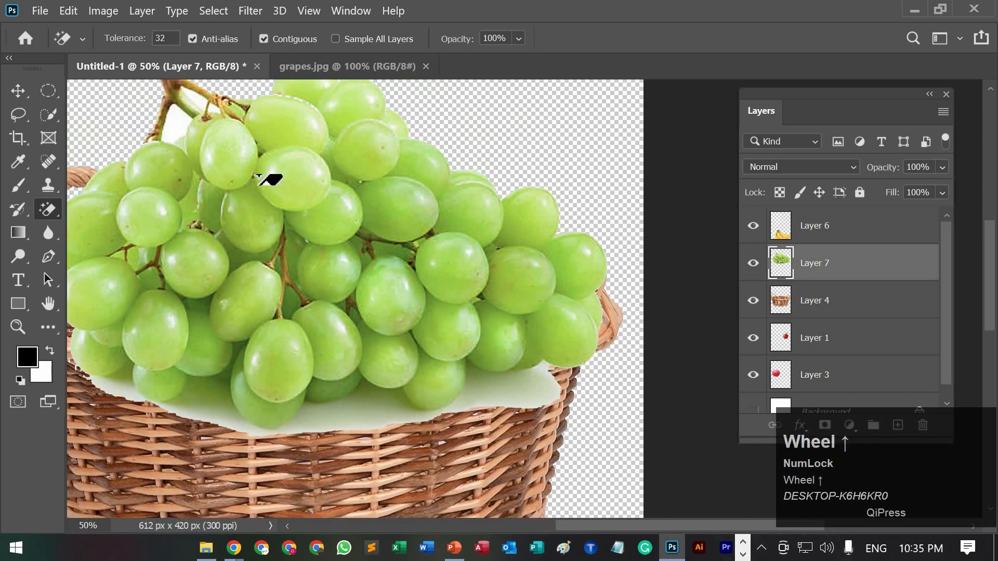
click(179, 157)
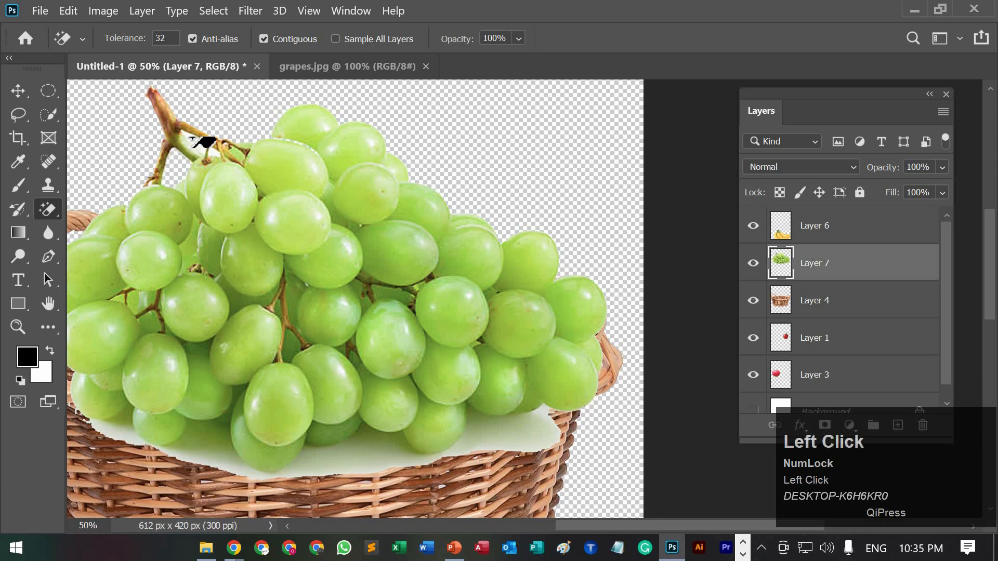
key(ctrl+plus)
key(ctrl+plus)
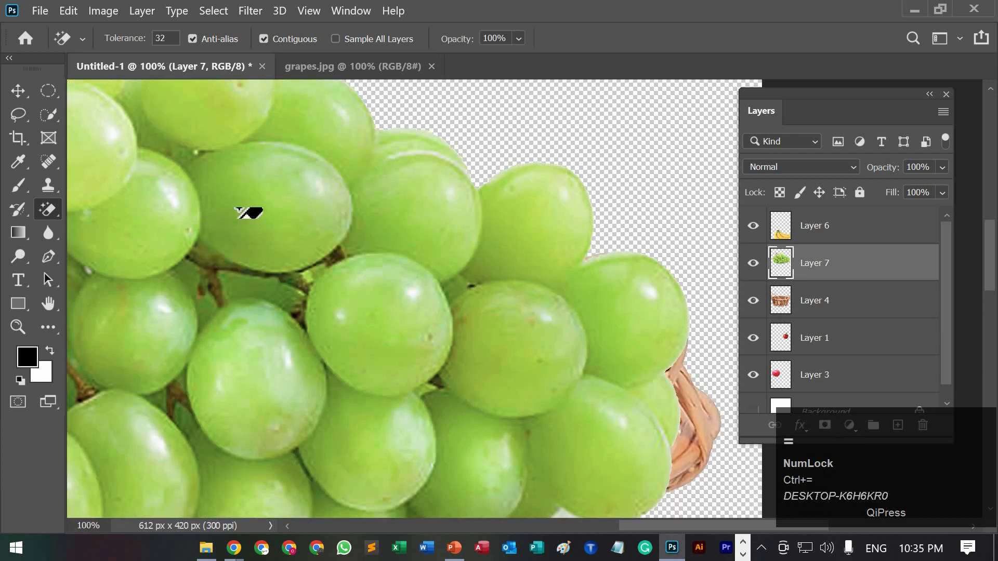
click(306, 197)
key(space)
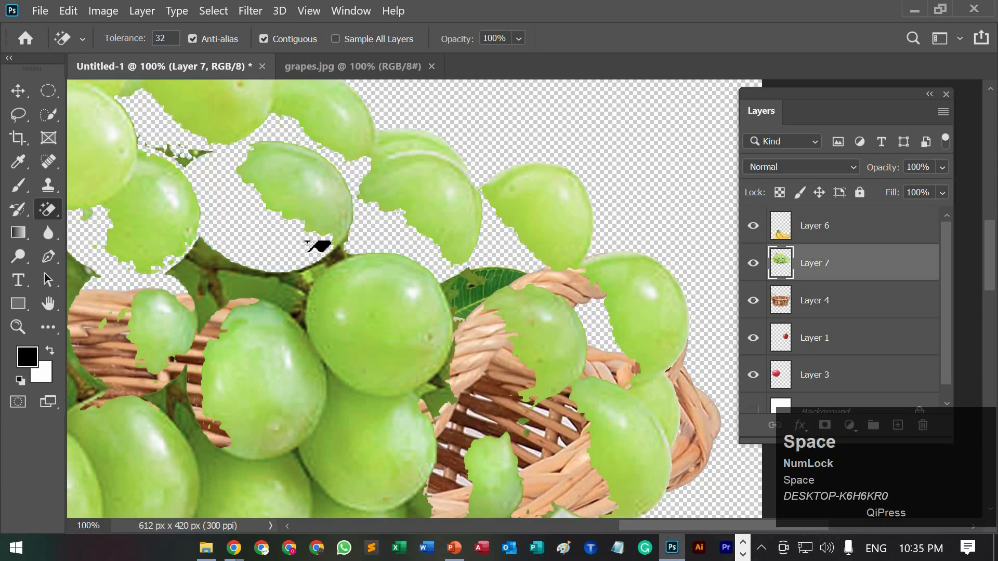
key(ctrl+z)
Step: Erase the small remaining white gap between the stem and the upper grapes with the Magic Eraser
key(space)
mouse_move(244, 250)
mouse_down()
mouse_move(515, 367)
mouse_move(694, 466)
mouse_up()
click(358, 229)
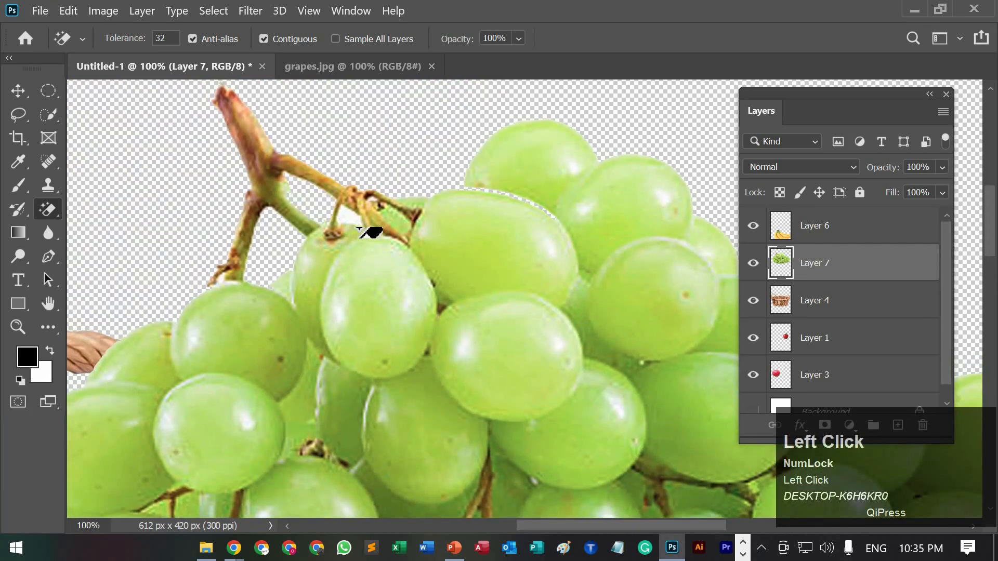
Step: Switch to the regular Eraser tool and set its brush size to 125
key(ctrl+minus)
scroll(430, 216, down, 5)
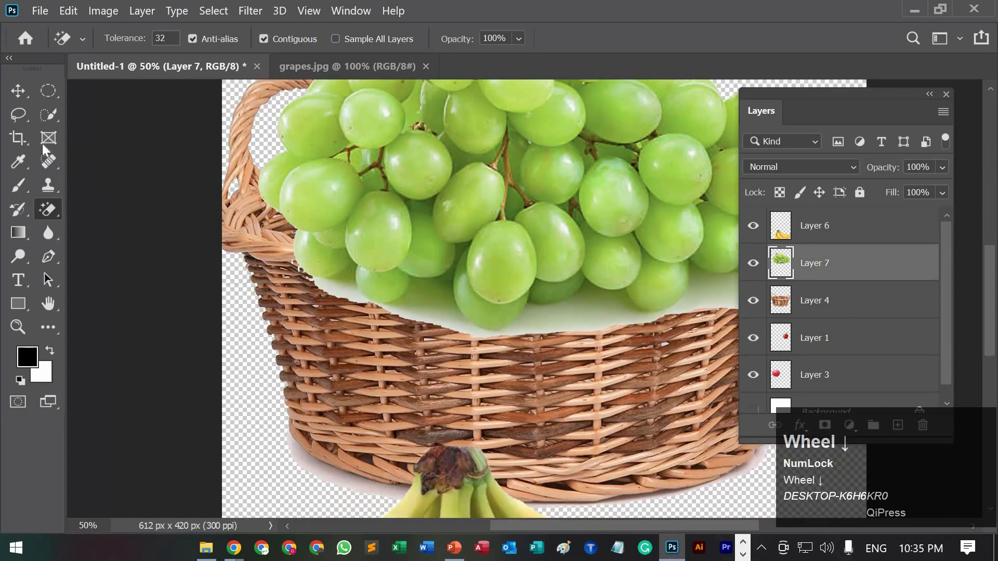
right_click(48, 209)
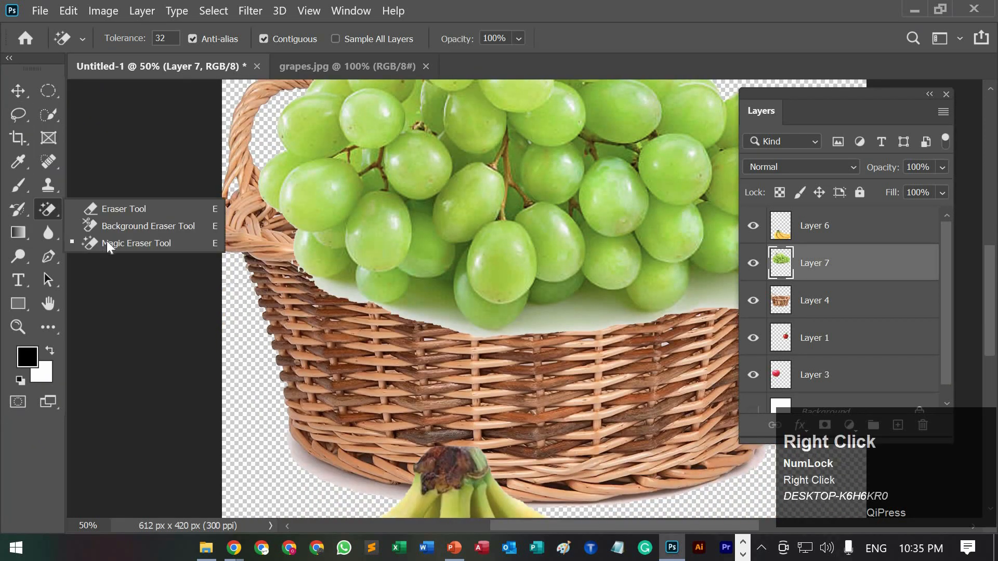
click(123, 209)
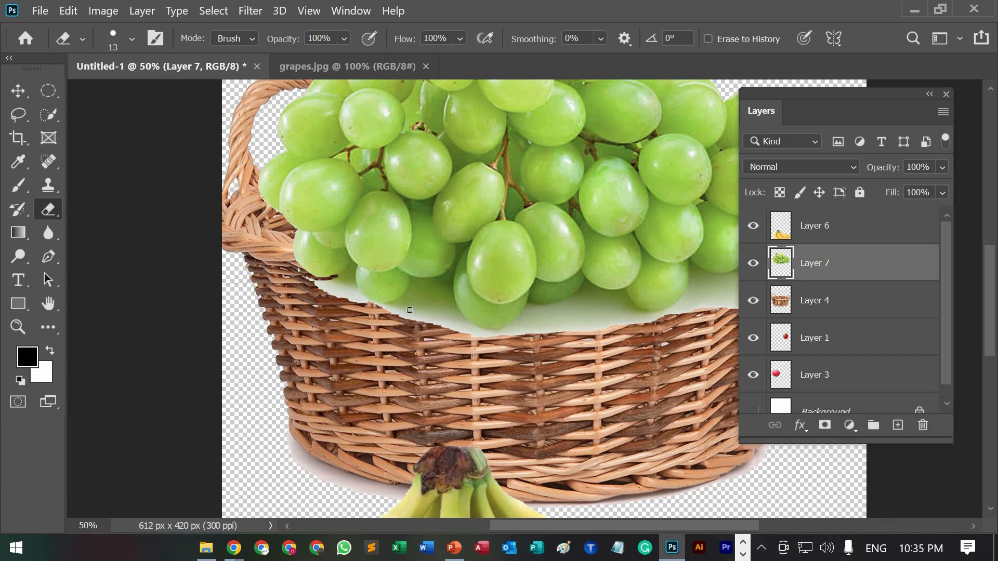
key(bracketright)
key(bracketright)
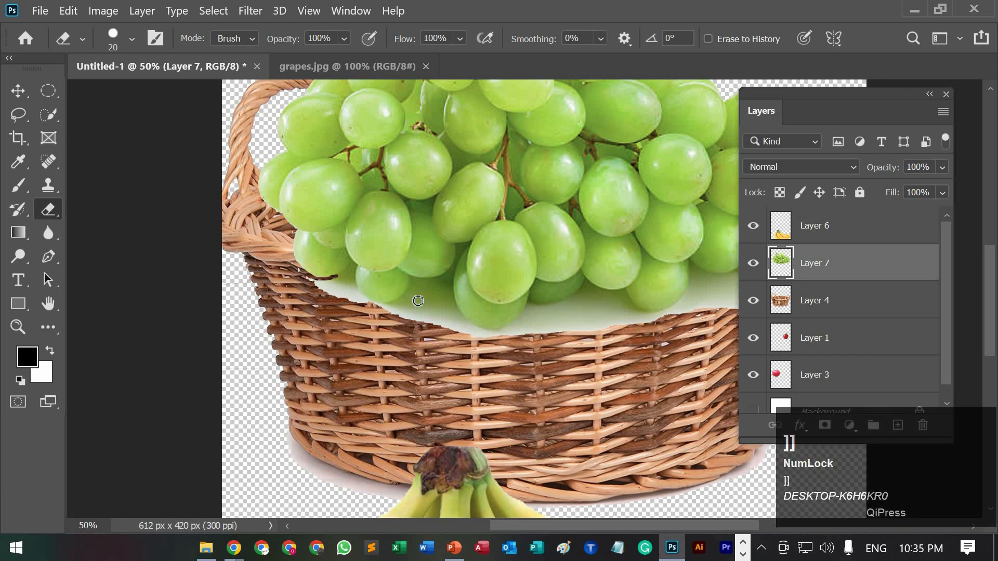
key(bracketright)
key(bracketright)
key(bracketright)
key(bracketright)
key(bracketright)
key(bracketright)
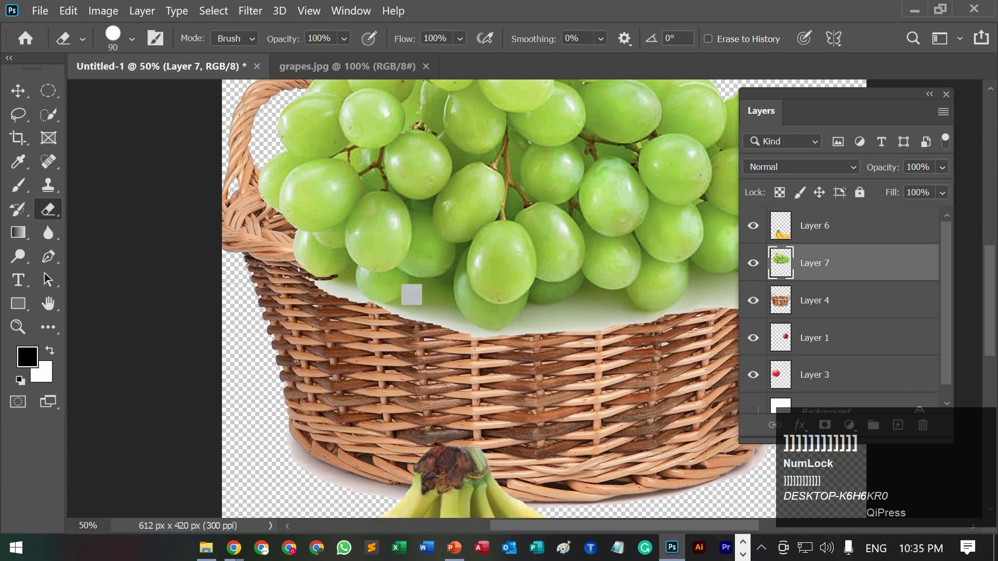
key(bracketright)
key(bracketright)
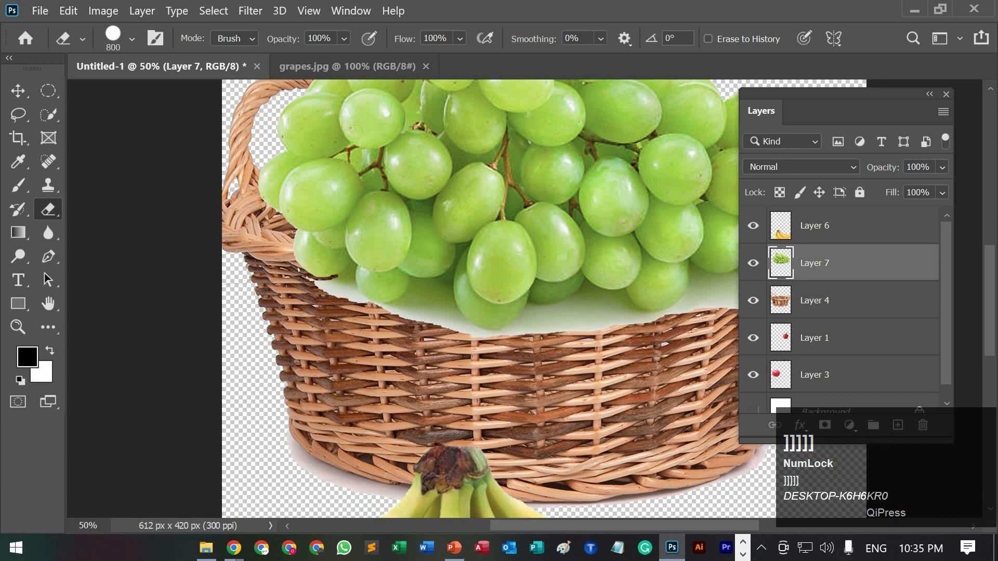
key(bracketleft)
key(bracketleft)
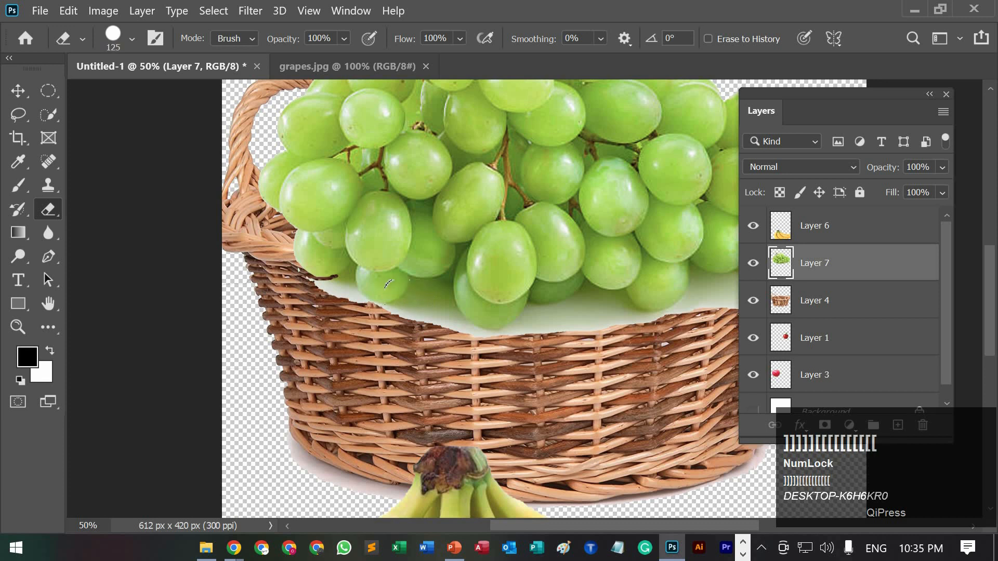
Step: Erase the pale backdrop beneath the left and lowest front grapes, reducing the Eraser brush to 50
mouse_move(418, 296)
mouse_down()
mouse_move(401, 312)
mouse_move(370, 306)
mouse_up()
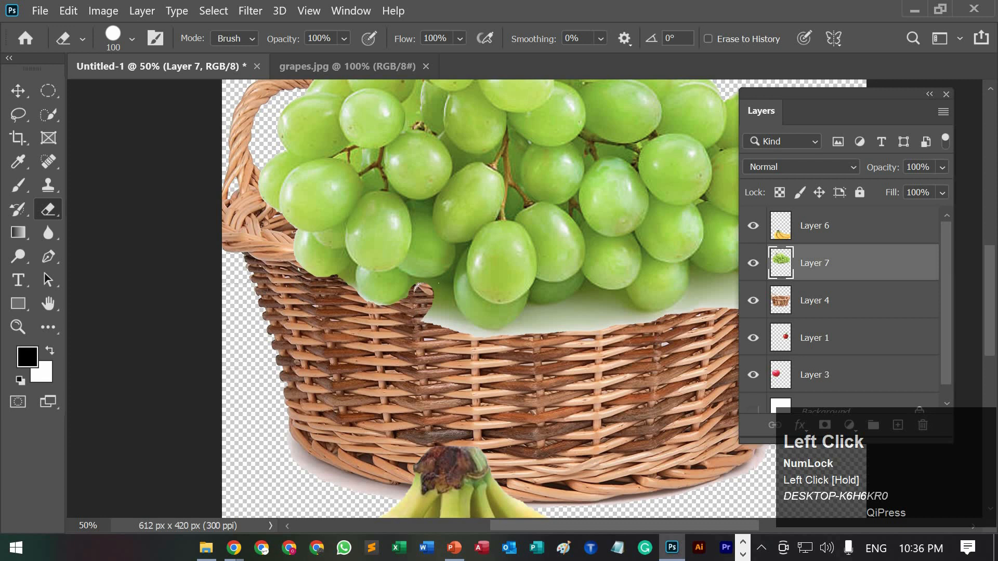
mouse_move(416, 283)
mouse_down()
mouse_move(425, 318)
mouse_move(426, 291)
mouse_move(438, 317)
mouse_move(474, 332)
mouse_move(535, 314)
mouse_up()
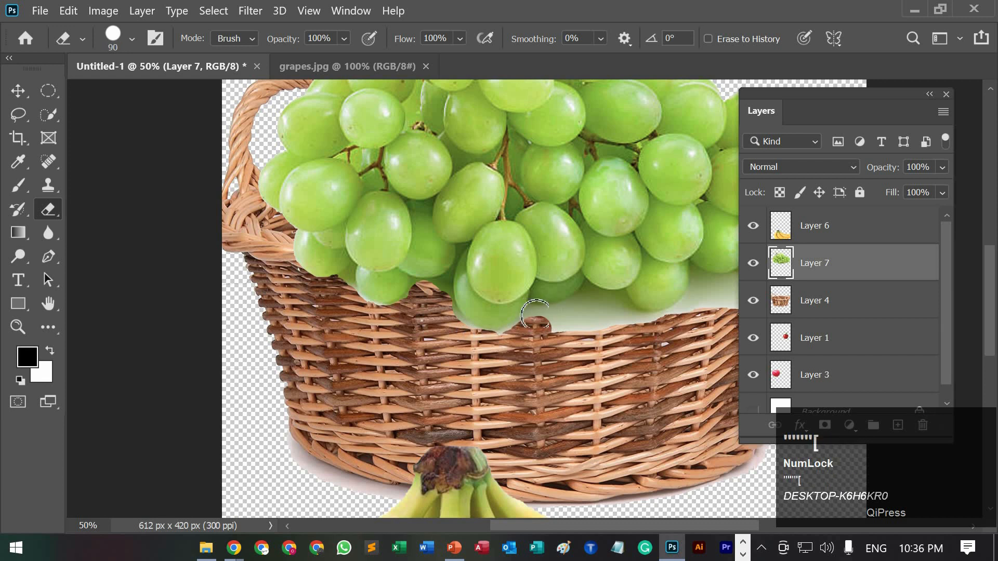
key(bracketleft)
key(bracketleft)
key(bracketleft)
key(bracketleft)
drag(524, 321, 520, 325)
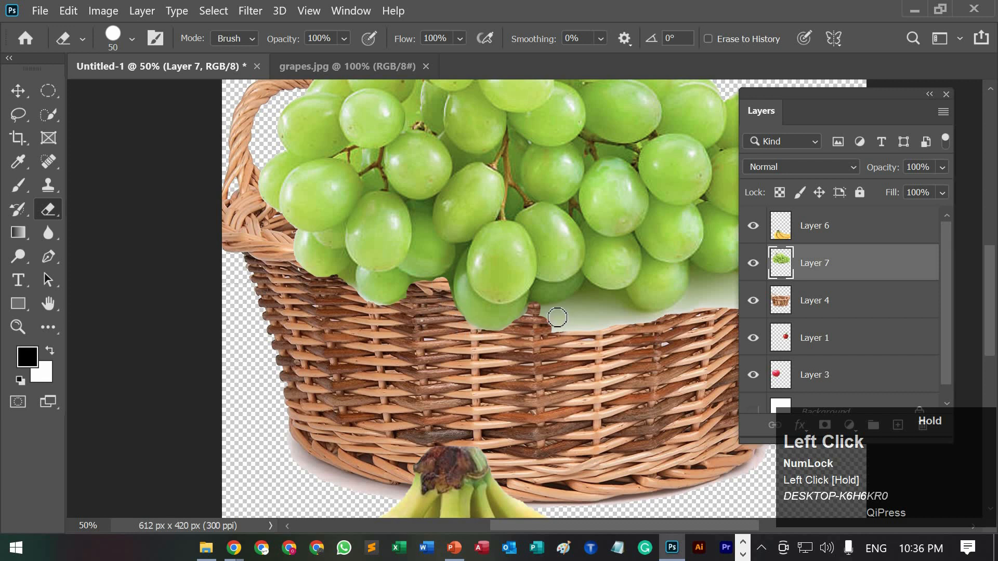
Step: Erase the rest of the pale backdrop beneath the right-hand grapes along the basket rim
mouse_move(557, 317)
mouse_down()
mouse_move(540, 313)
mouse_move(586, 288)
mouse_up()
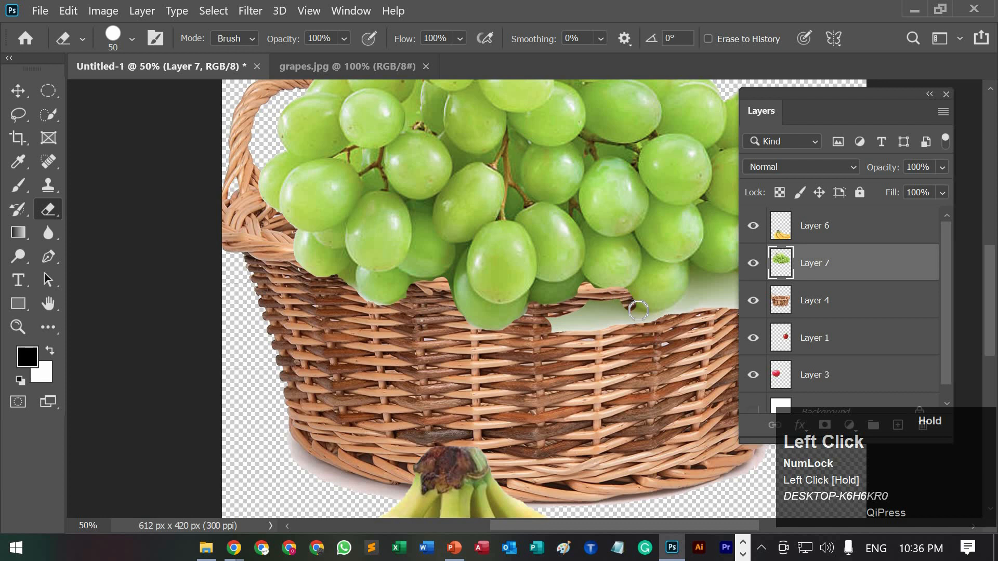
mouse_move(657, 312)
mouse_down()
mouse_move(682, 305)
mouse_move(668, 322)
mouse_up()
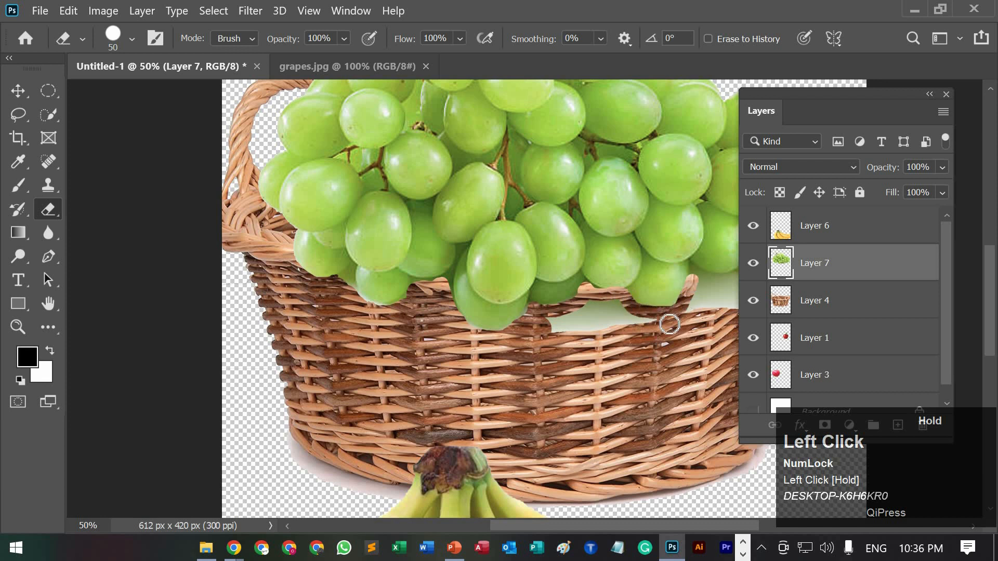
mouse_move(539, 330)
mouse_down()
mouse_move(645, 318)
mouse_move(606, 304)
mouse_move(545, 323)
mouse_move(617, 310)
mouse_move(586, 335)
mouse_move(509, 545)
mouse_up()
drag(571, 529, 623, 530)
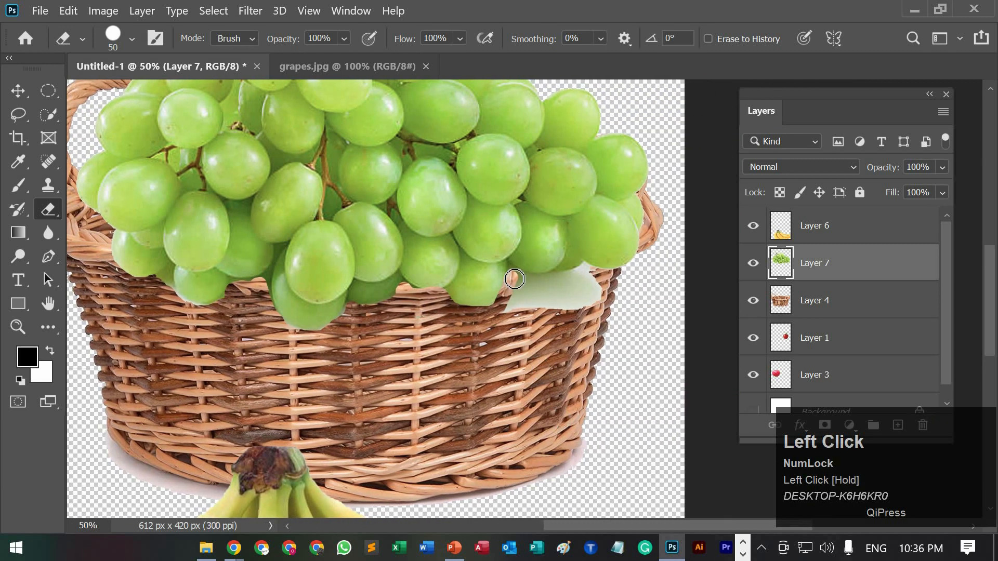
mouse_move(521, 278)
mouse_down()
mouse_move(585, 270)
mouse_move(604, 299)
mouse_move(510, 314)
mouse_up()
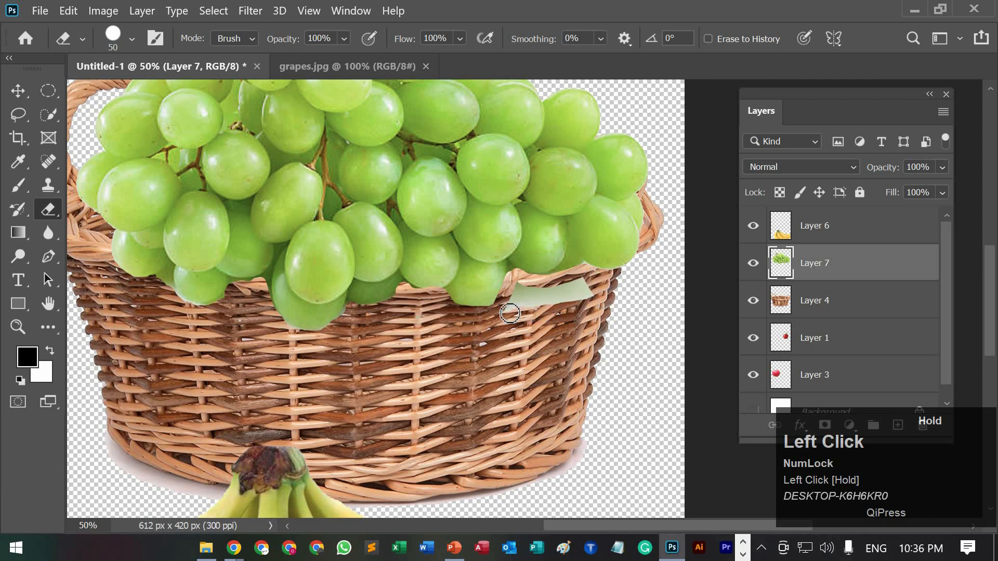
mouse_move(573, 298)
mouse_down()
mouse_move(585, 285)
mouse_move(522, 292)
mouse_move(555, 281)
mouse_up()
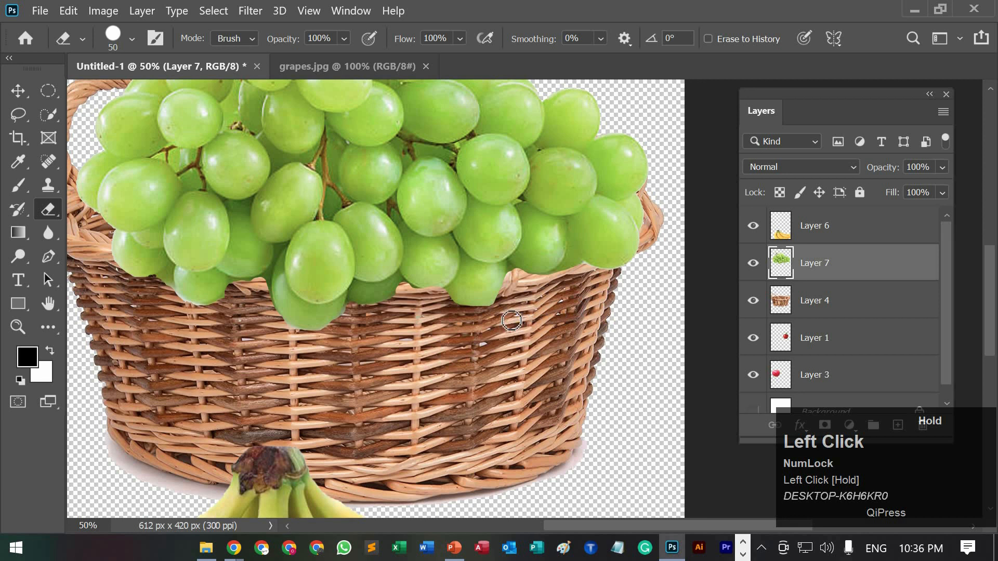
Step: Move the cut-out grapes slightly higher over the basket
alt+scroll(460, 382, down, 3)
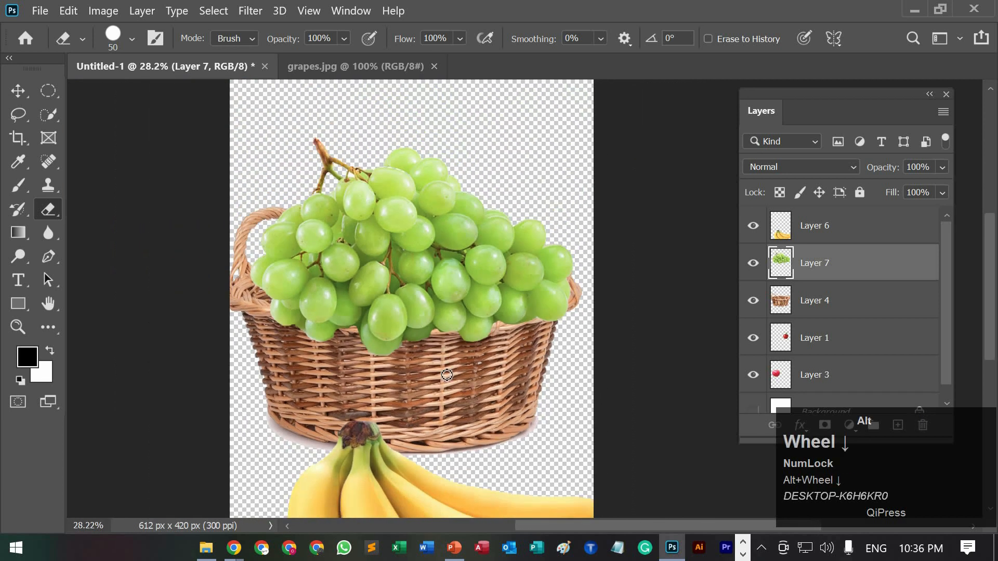
scroll(174, 169, up, 1)
click(17, 91)
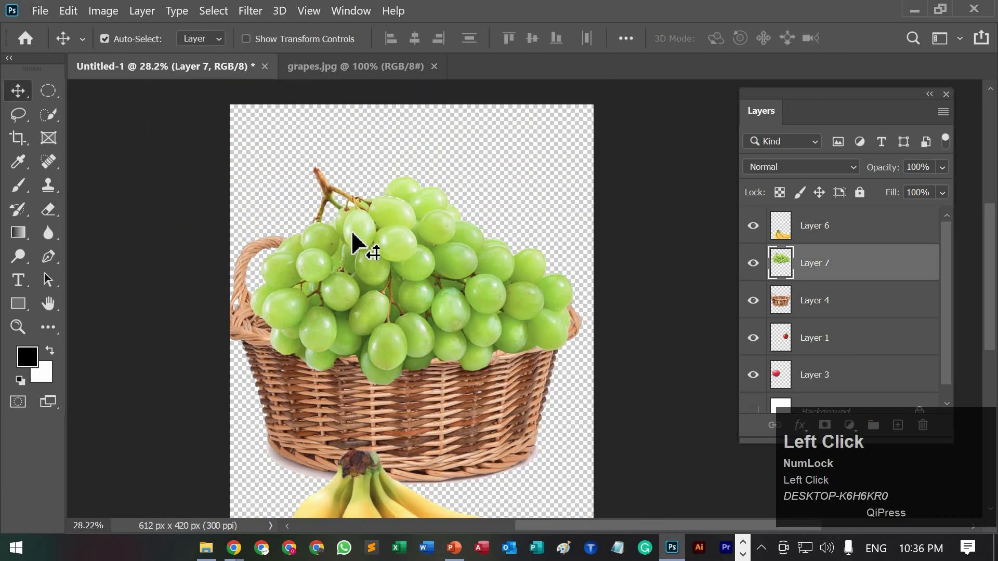
mouse_move(356, 237)
mouse_down()
mouse_move(355, 222)
mouse_move(363, 238)
mouse_up()
key(ctrl+minus)
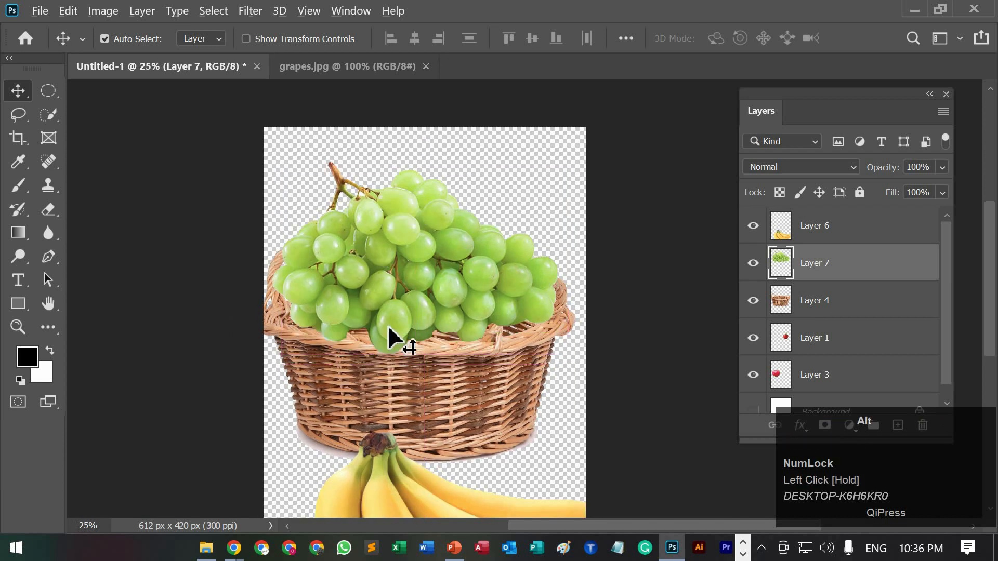
Step: Erase part of the leftover green shadow between the two lowest grapes on the left side of the bunch
scroll(319, 349, up, 6)
key(space)
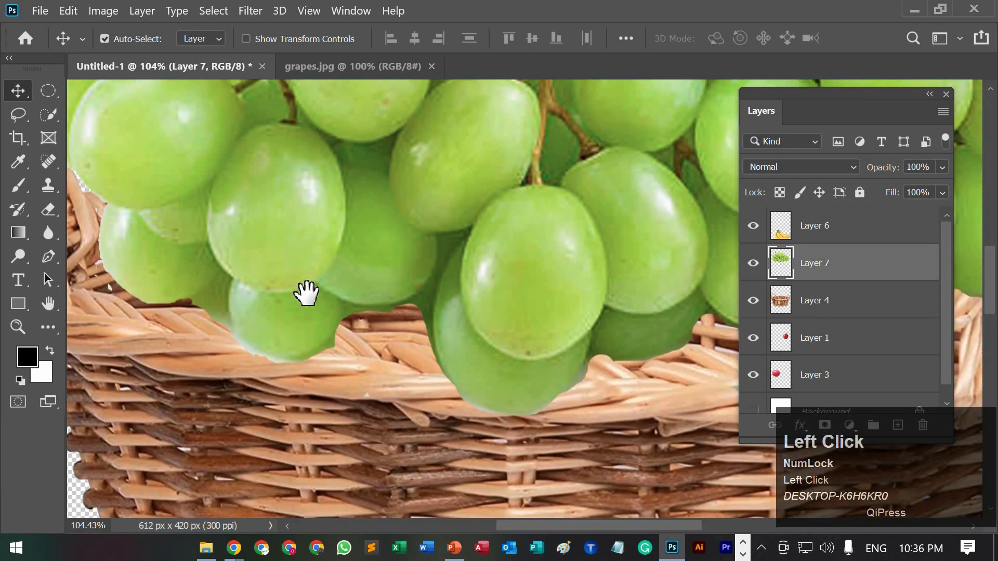
drag(306, 289, 383, 311)
click(49, 210)
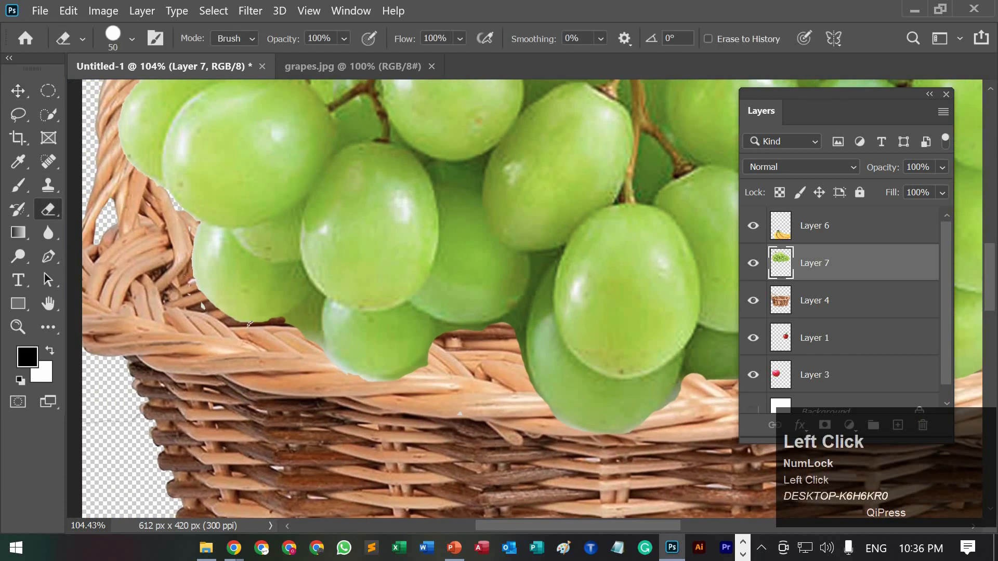
mouse_move(266, 321)
mouse_down()
mouse_move(286, 327)
mouse_move(309, 305)
mouse_up()
Step: Reduce the Eraser brush to 15 and clean the leftover shadow and pale fringe around the lower-left grapes
key(bracketleft)
key(bracketleft)
key(bracketleft)
key(bracketleft)
key(bracketleft)
key(bracketleft)
key(bracketleft)
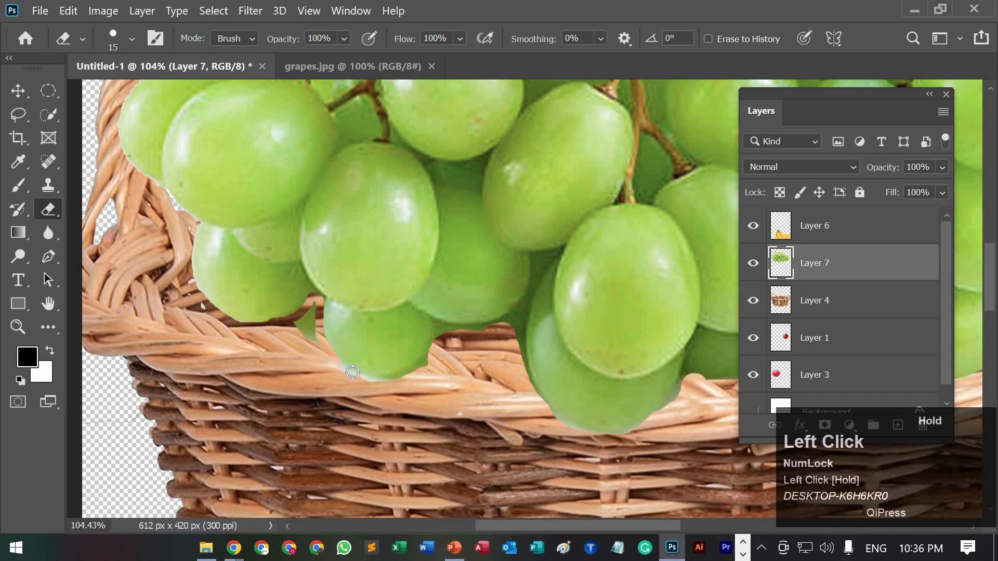
drag(319, 342, 314, 303)
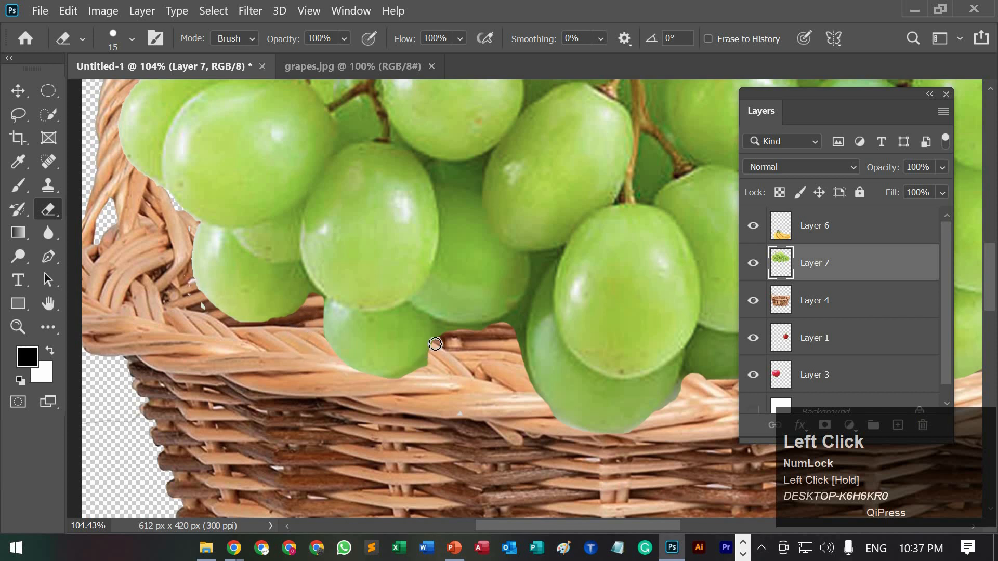
mouse_move(441, 326)
mouse_down()
mouse_move(405, 375)
mouse_move(347, 384)
mouse_move(440, 353)
mouse_move(436, 325)
mouse_move(456, 329)
mouse_up()
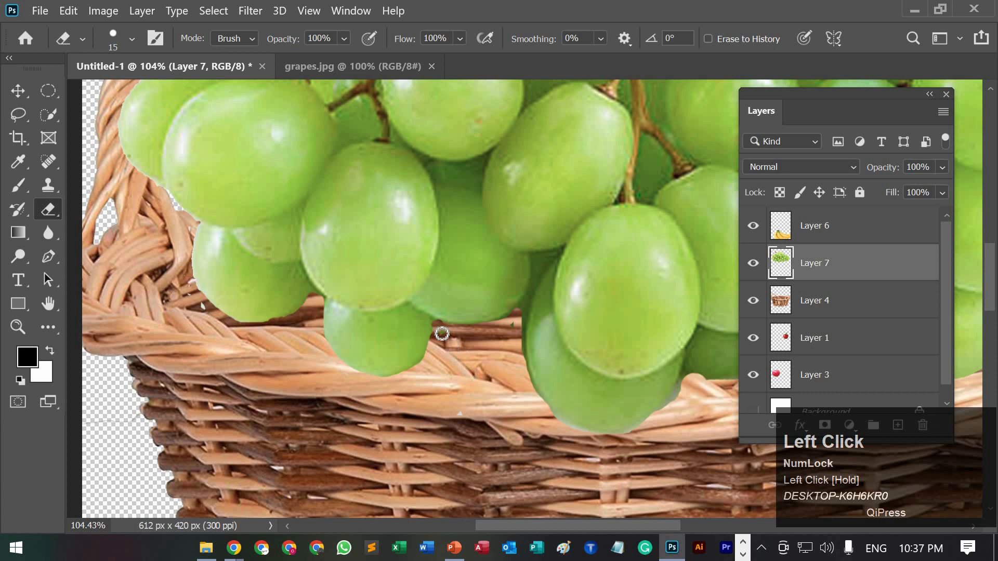
Step: Erase the remaining pale fringe beside the lowest grape on the bunch's left side, against the basket rim
drag(442, 333, 458, 343)
alt+scroll(458, 343, down, 6)
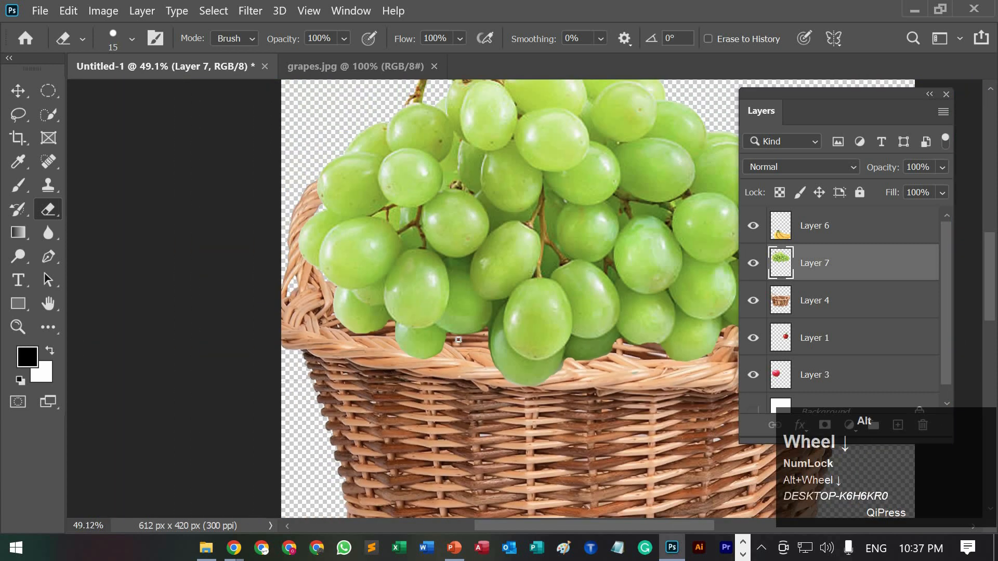
alt+scroll(521, 291, down, 1)
key(space)
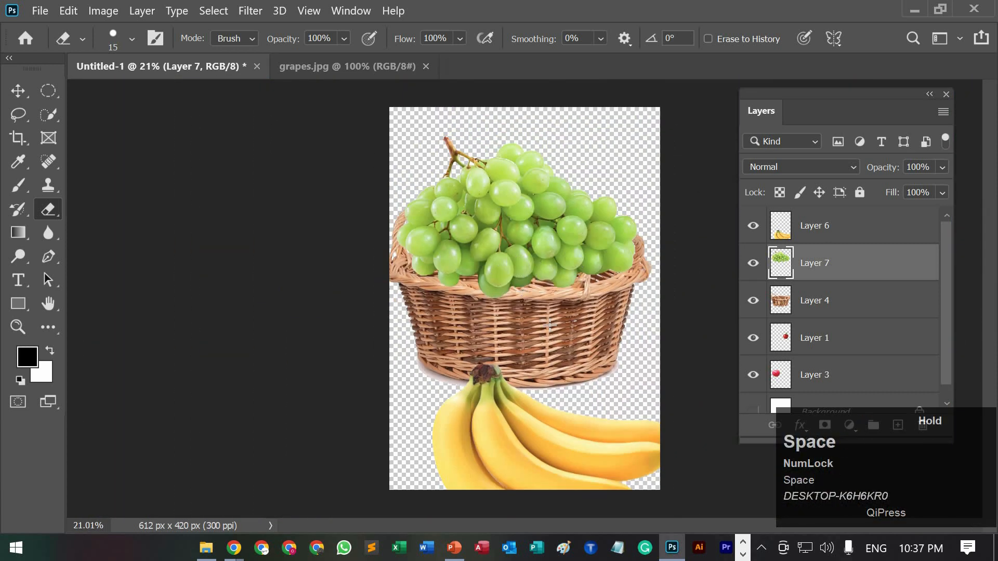
click(470, 358)
key(space)
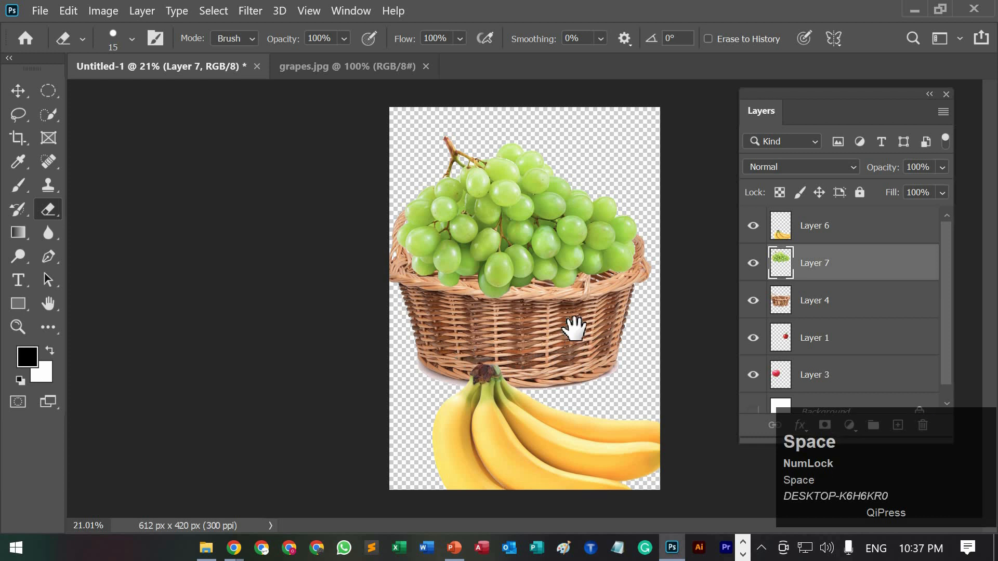
click(485, 326)
key(space)
Step: Spread the fruit layers apart with the Move tool, placing the grapes above the apples and the bananas over the lowered basket
click(19, 92)
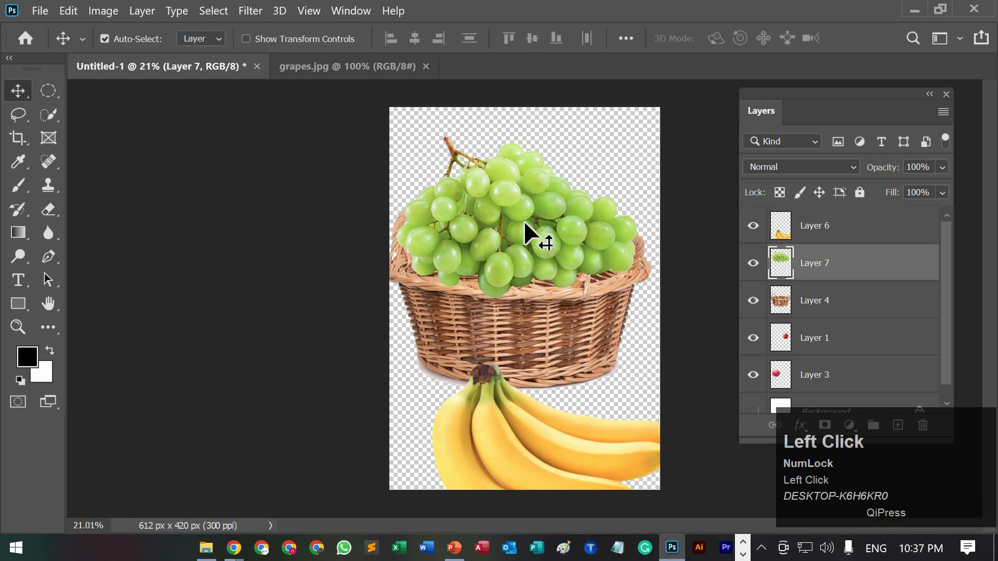
drag(524, 221, 538, 184)
drag(525, 287, 540, 352)
drag(554, 185, 550, 207)
drag(540, 349, 520, 339)
drag(536, 435, 516, 356)
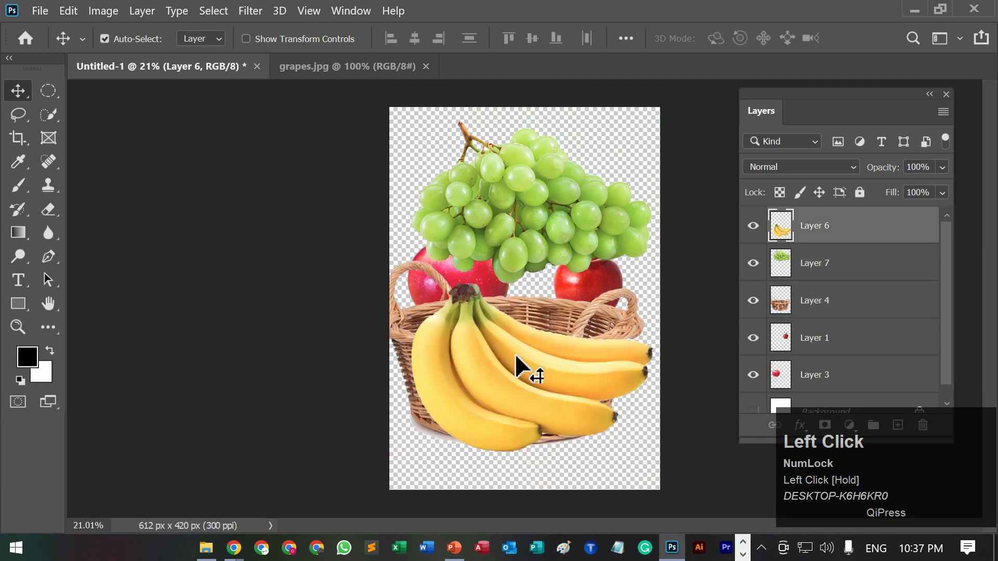
Step: Move the grapes slightly higher and lower the bananas and basket to uncover both apples
click(552, 213)
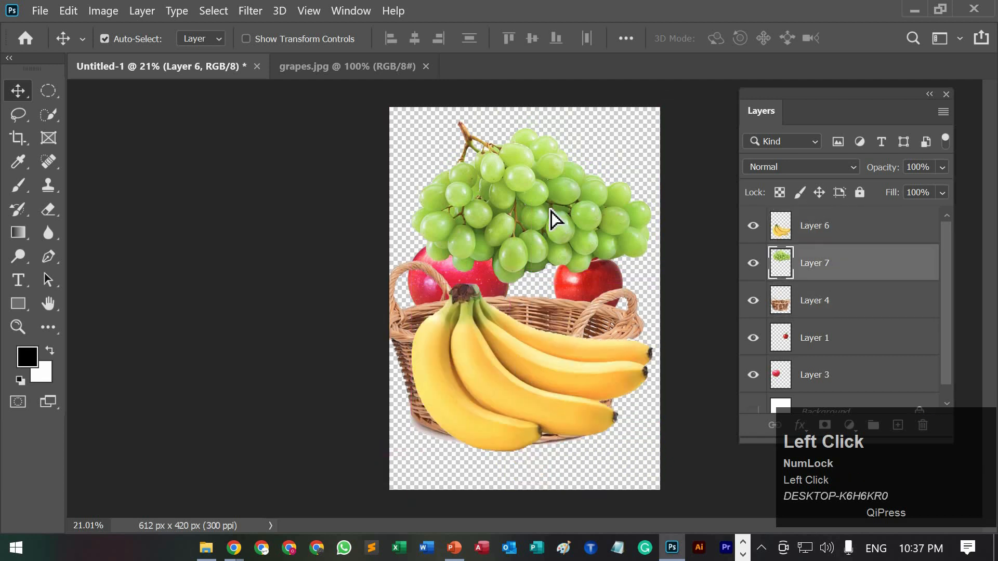
drag(551, 211, 545, 189)
drag(503, 346, 508, 380)
drag(521, 313, 585, 329)
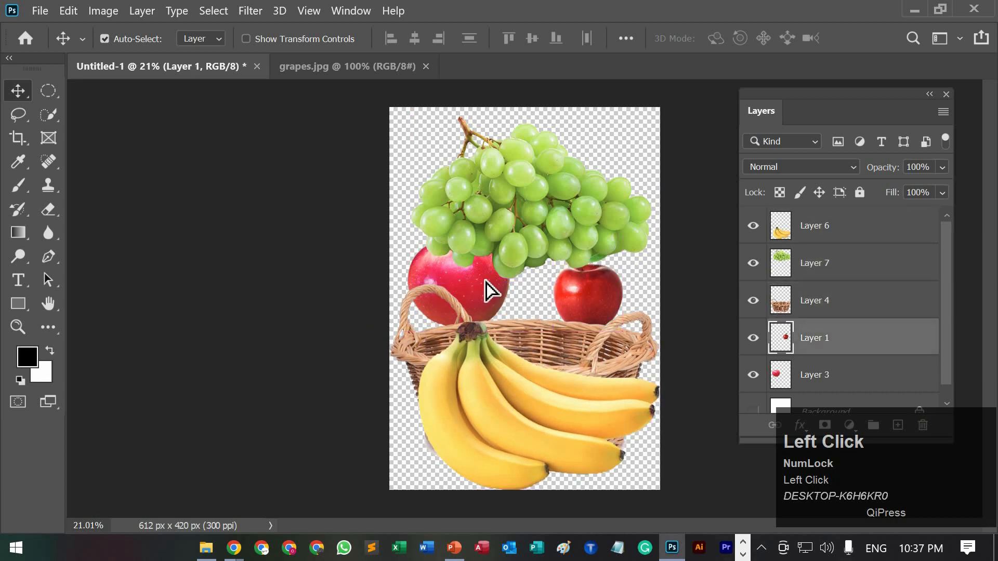
Step: Reposition and enlarge the Layers panel to list every layer, and select the Background layer
click(490, 285)
drag(845, 98, 766, 55)
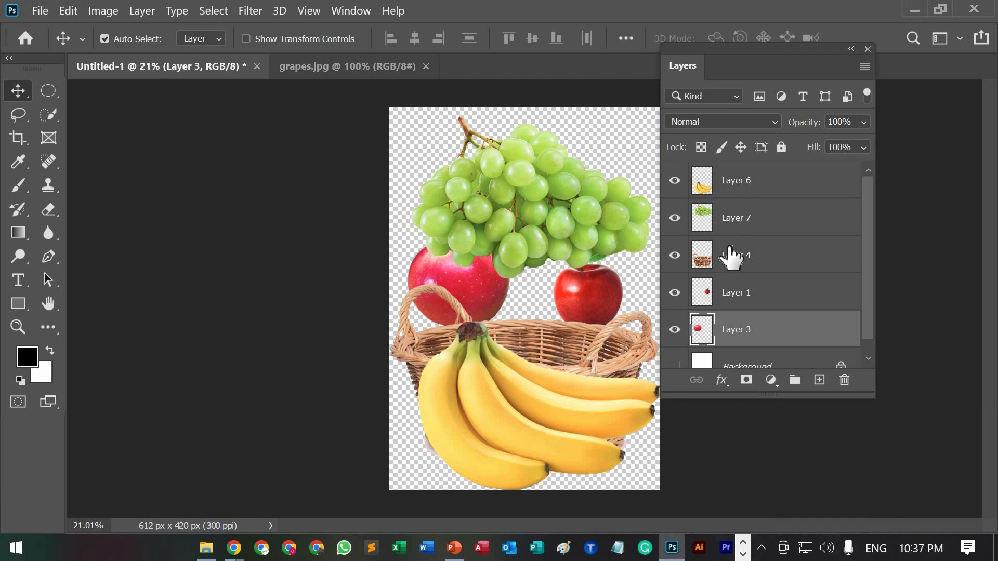
click(733, 328)
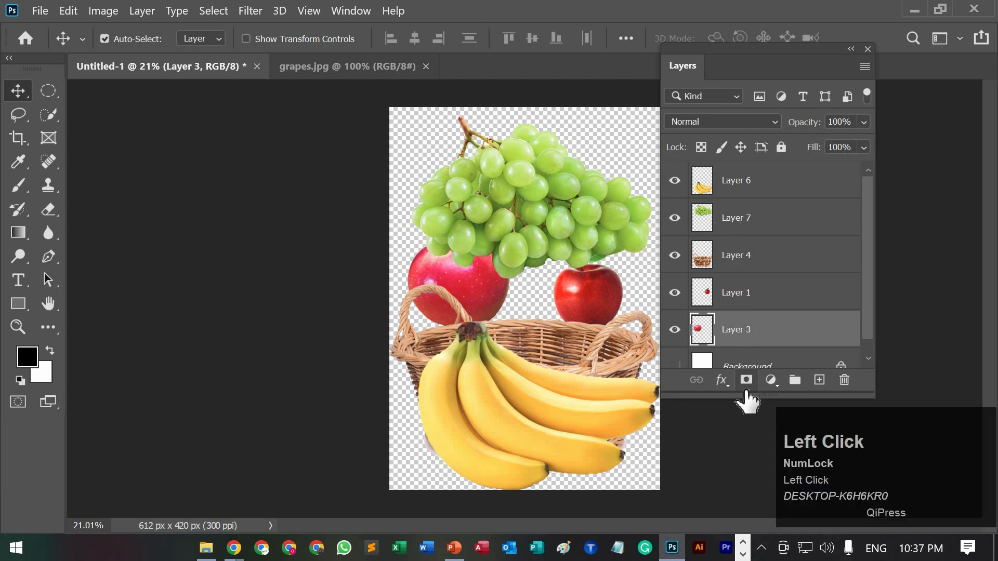
drag(746, 398, 747, 456)
click(707, 369)
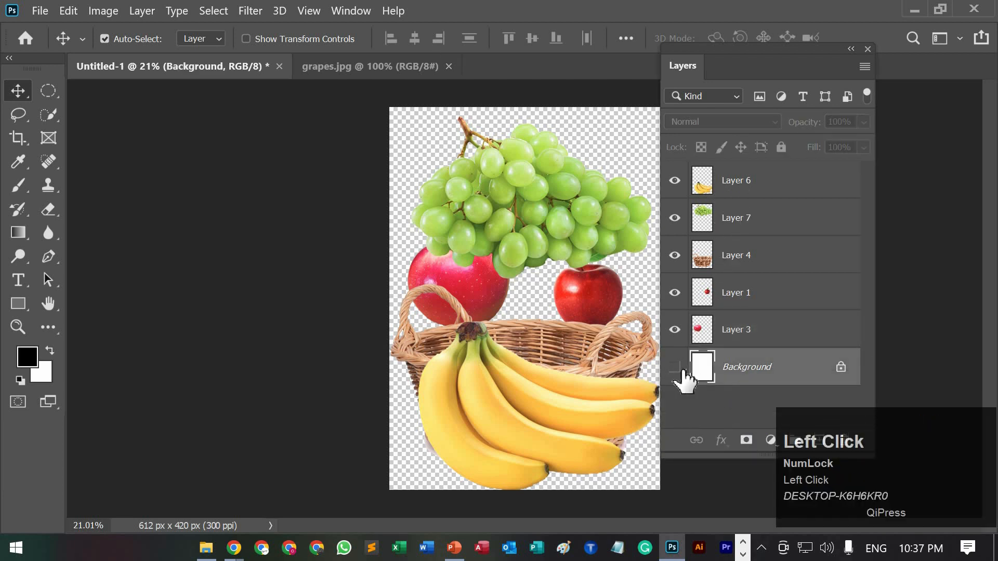
Step: Gather the grapes, basket and bananas together slightly above the page's centre, with the bananas in front of the basket
drag(517, 238, 509, 293)
drag(520, 390, 511, 302)
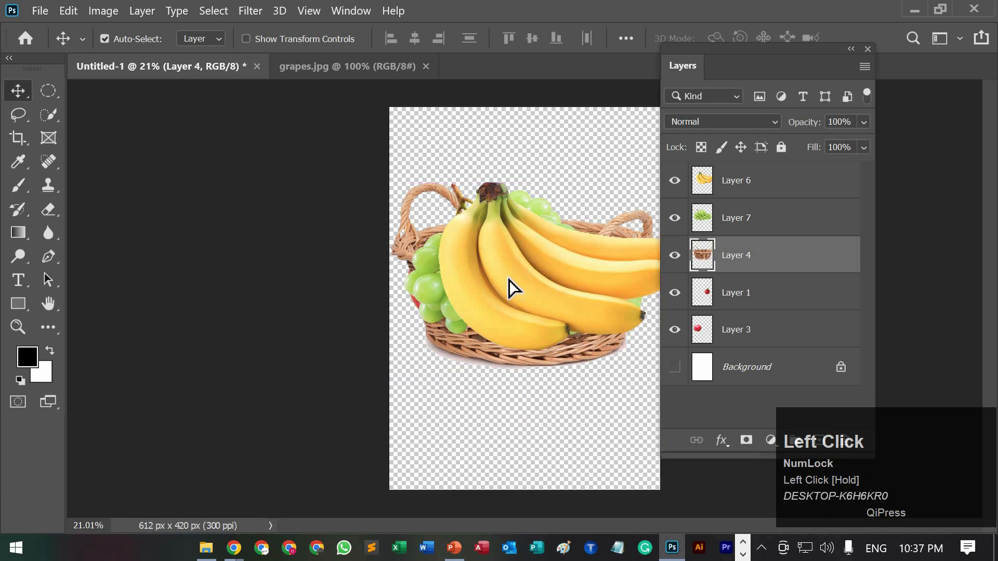
click(510, 280)
drag(756, 60, 811, 52)
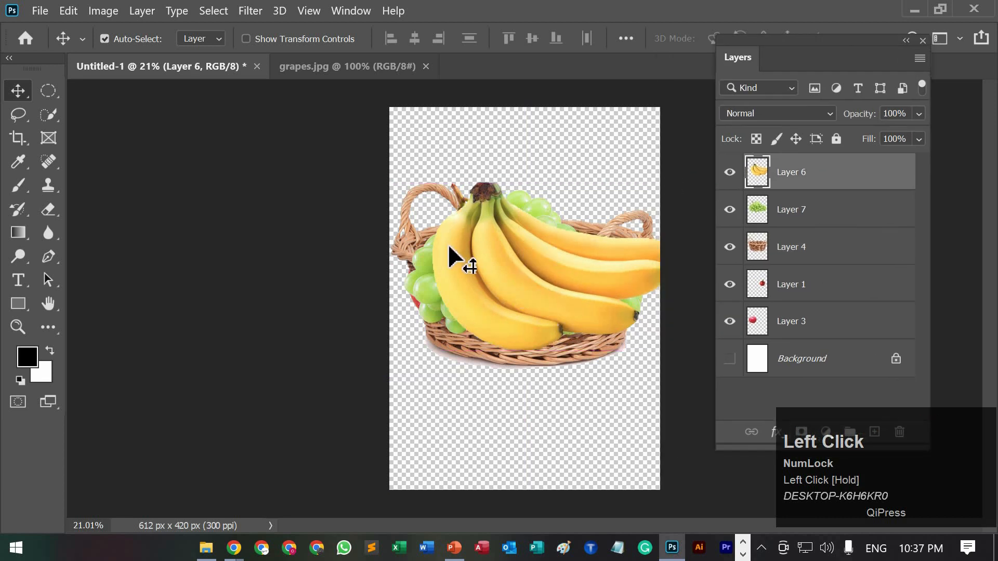
drag(474, 273, 490, 268)
drag(613, 230, 615, 243)
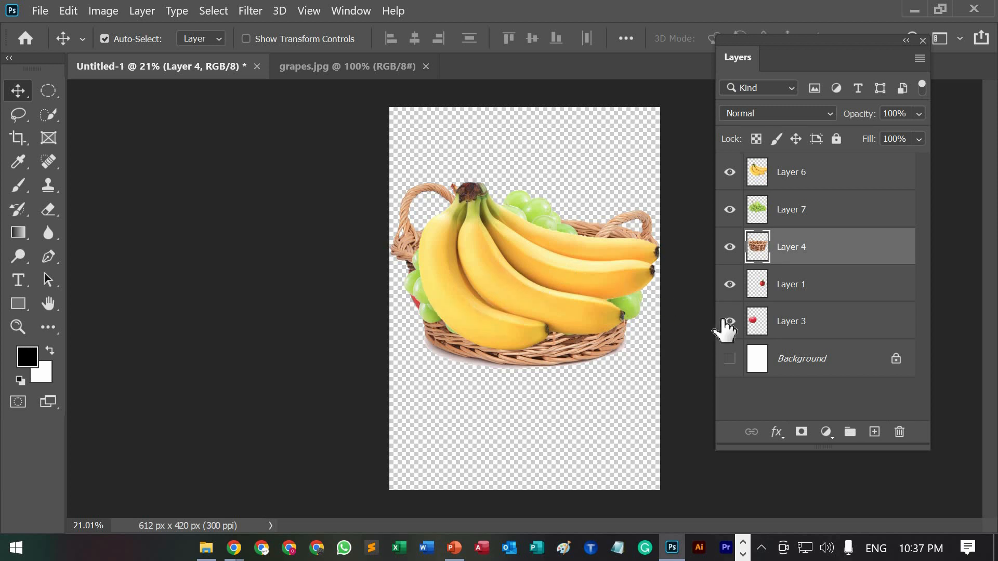
Step: Hide the grapes, basket and both apple layers, and shift the bananas slightly down and left on the page
drag(730, 321, 730, 210)
drag(514, 295, 494, 296)
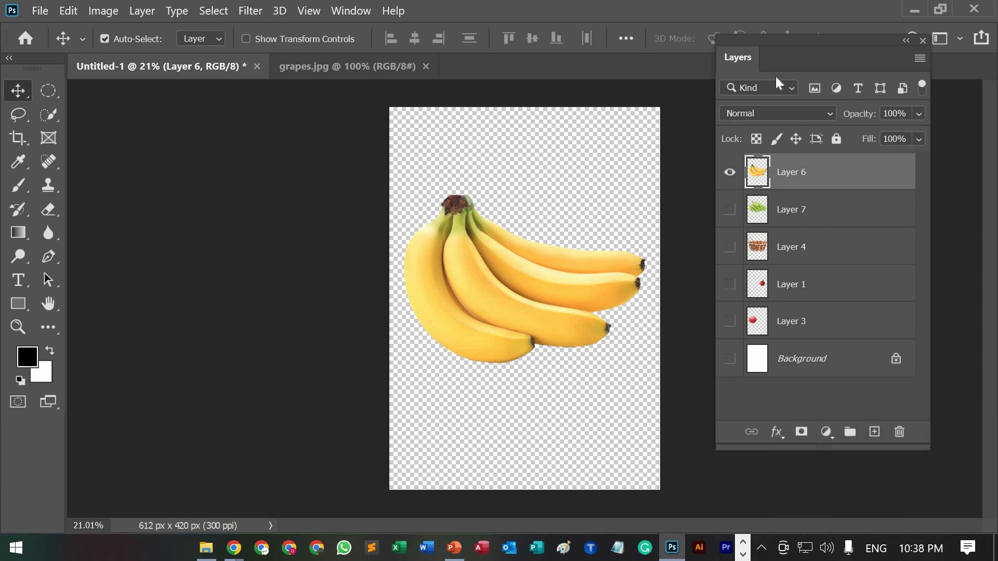
drag(776, 76, 780, 99)
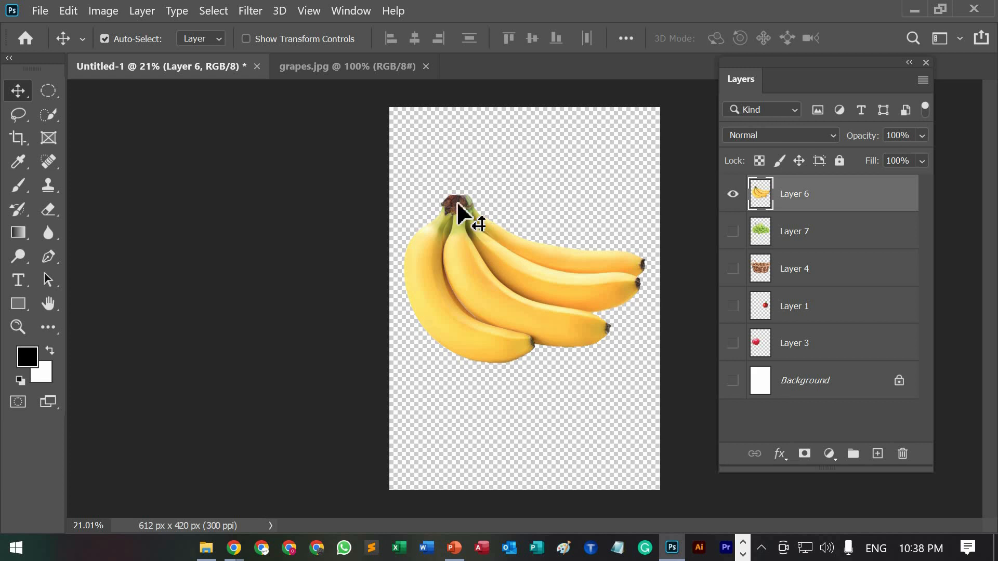
Step: Begin saving the document on the computer, creating and opening a new folder named Task on Project (D:)
click(45, 17)
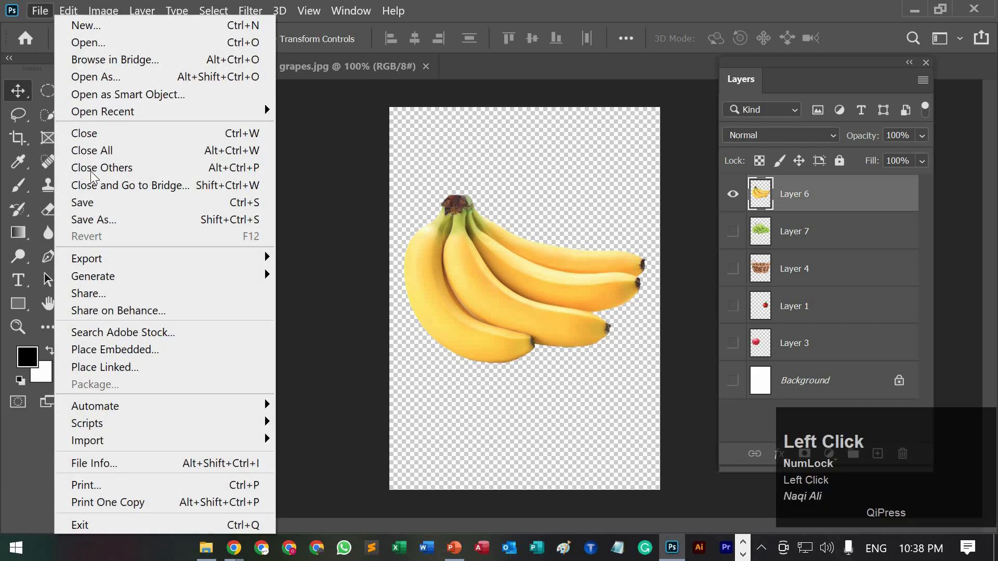
click(103, 207)
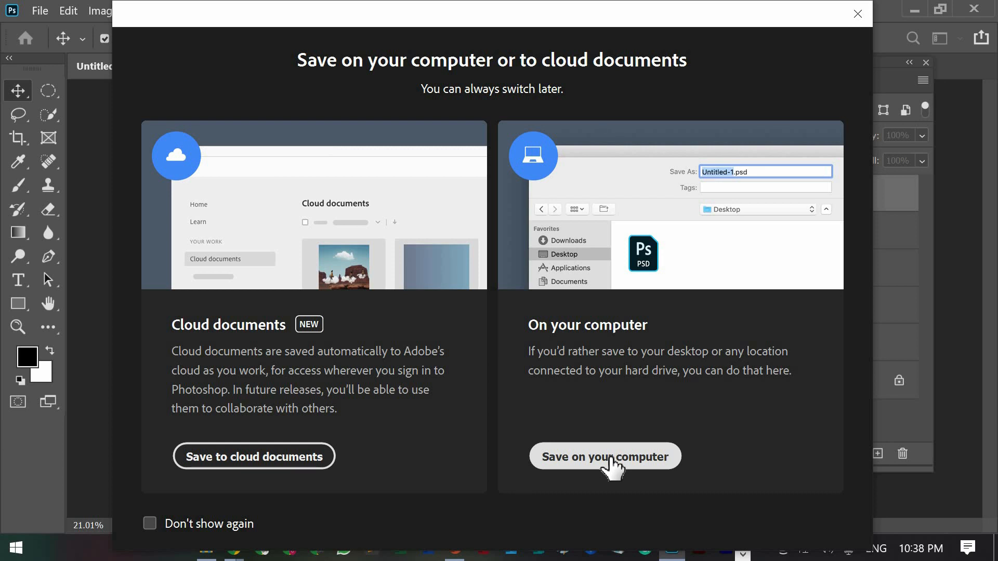
click(612, 458)
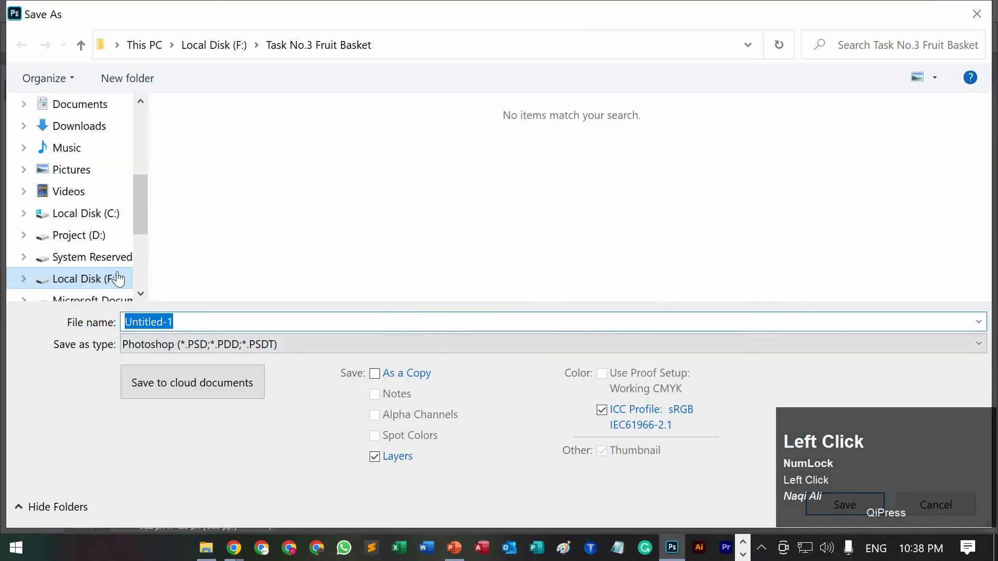
click(117, 279)
click(79, 237)
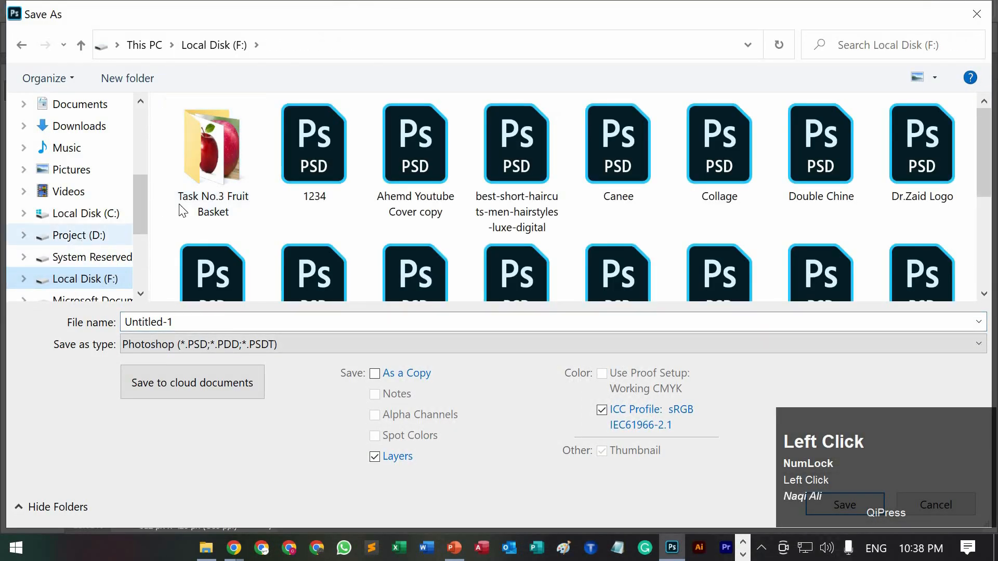
click(127, 78)
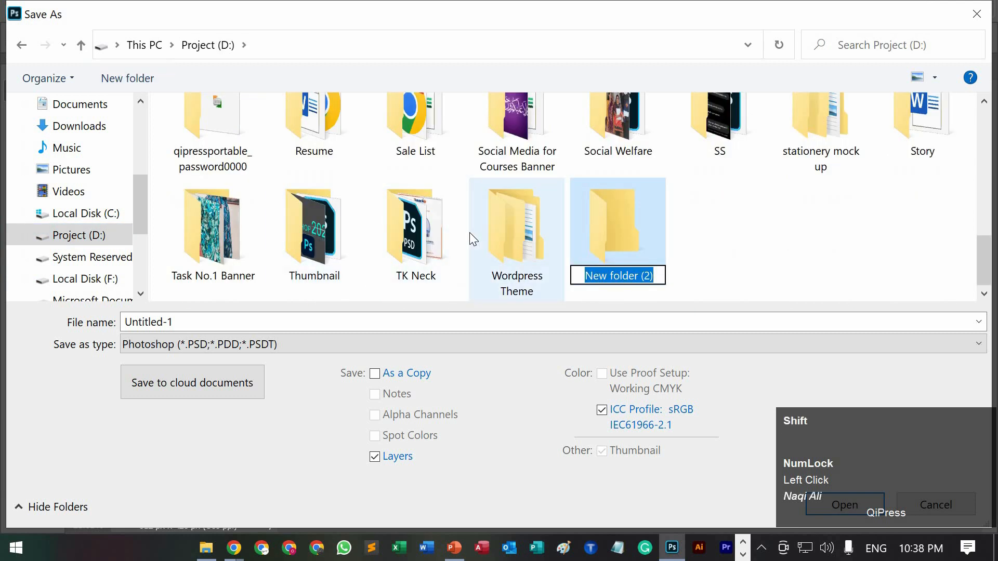
text(Task)
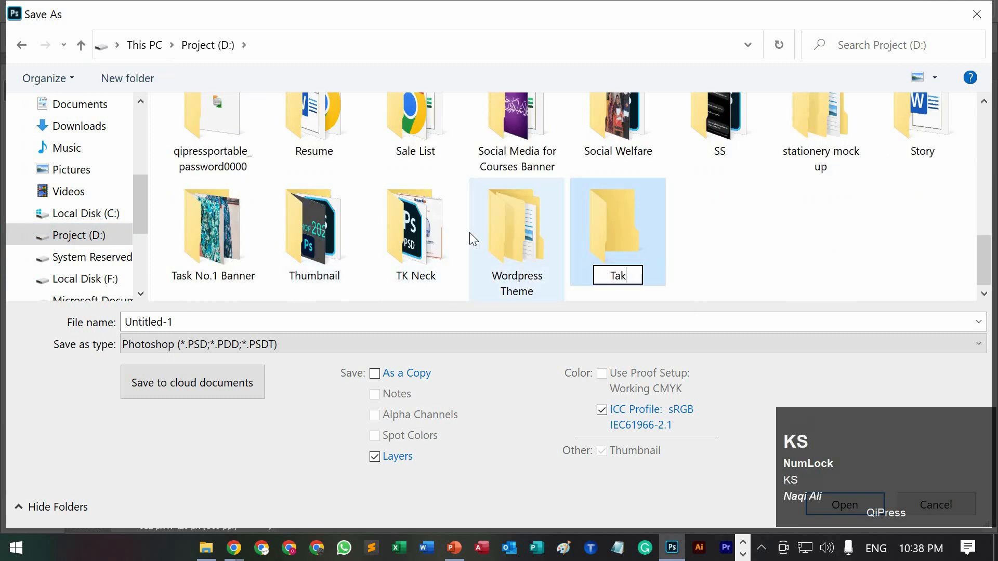
key(Return)
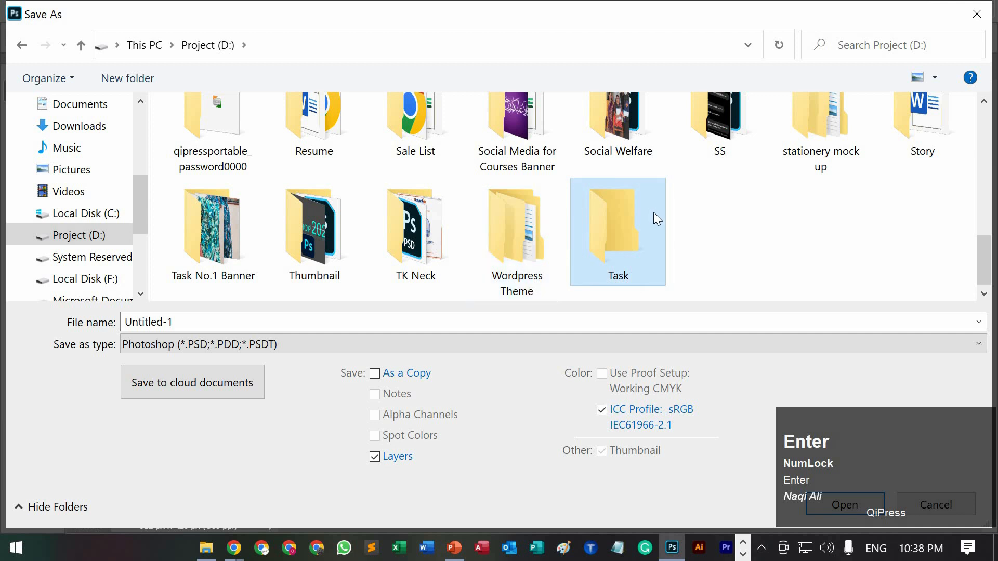
double_click(653, 213)
Step: Save the document as a Photoshop file named Task in the Task folder, with Maximize Compatibility on
click(265, 323)
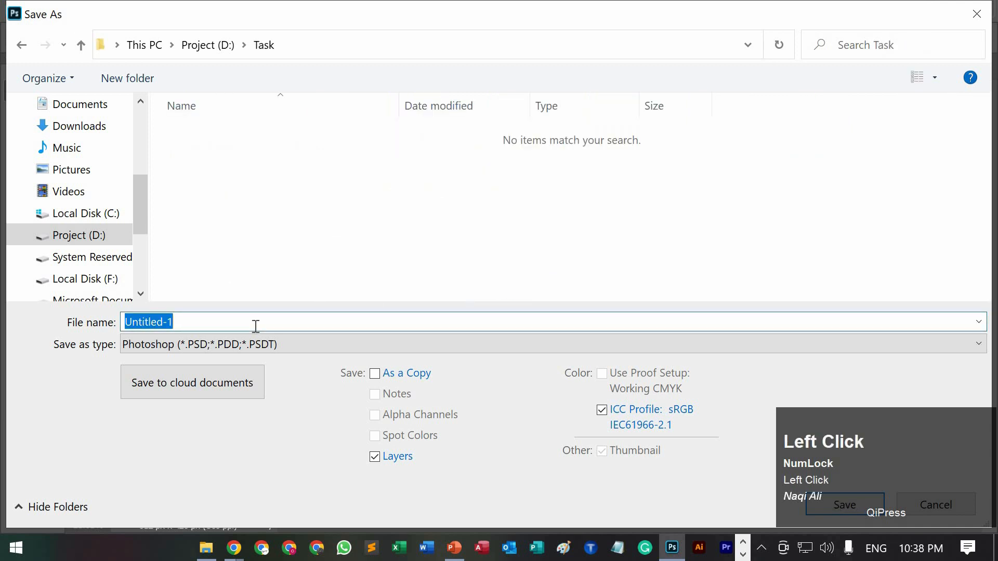
text(Task)
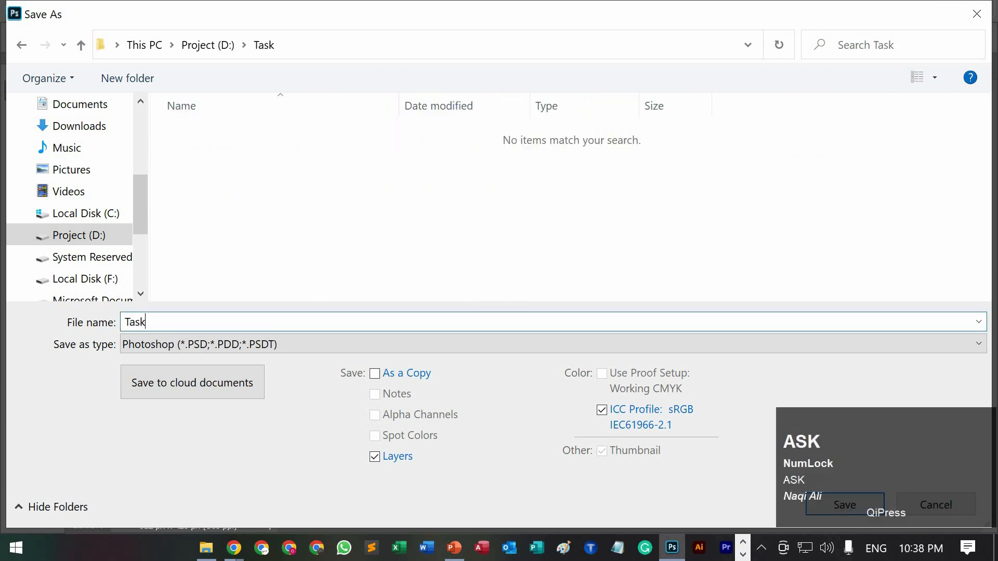
drag(887, 417, 858, 306)
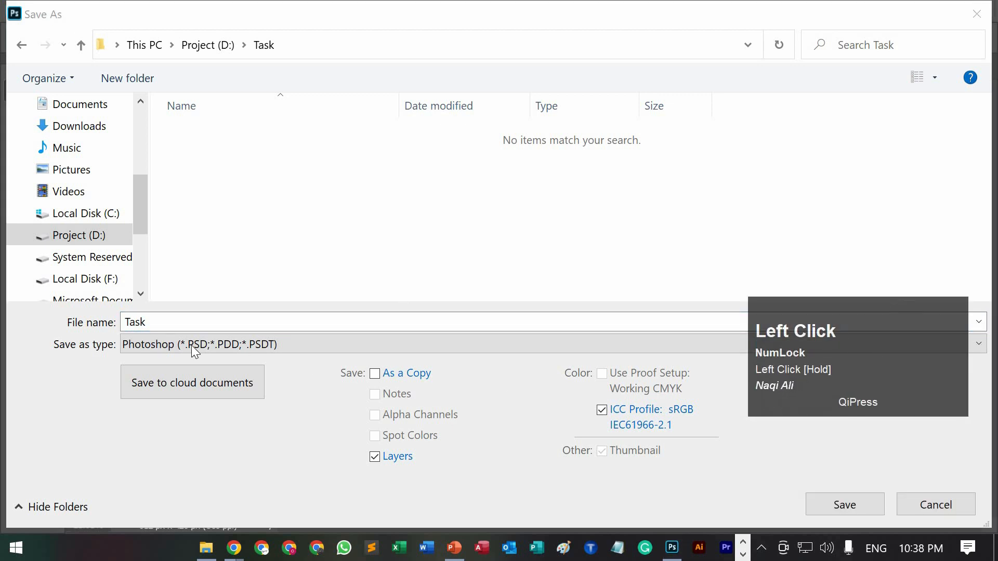
click(98, 349)
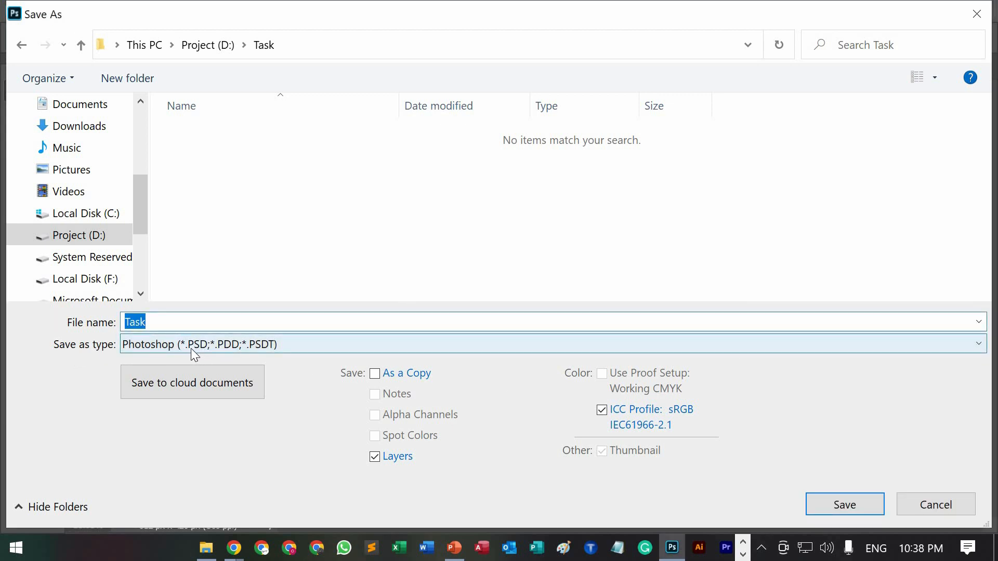
click(845, 505)
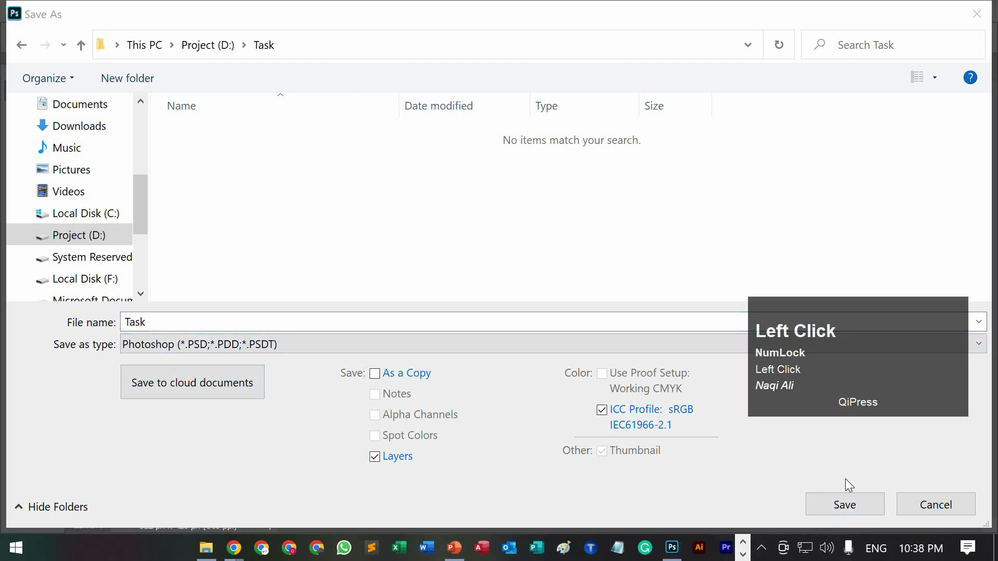
click(846, 505)
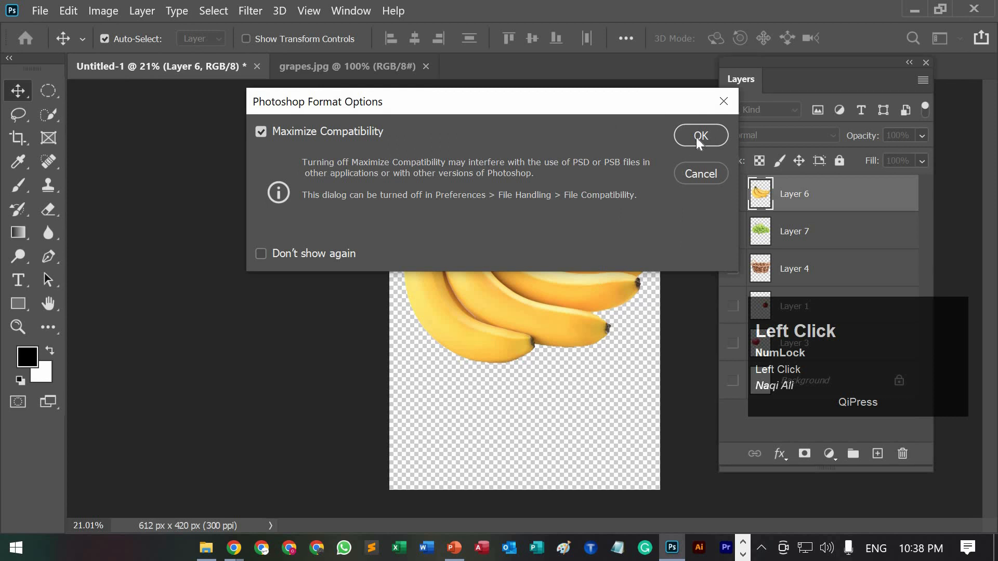
click(700, 136)
Step: Switch to File Explorer and locate the saved Task file in the Task folder on Project (D:)
click(206, 548)
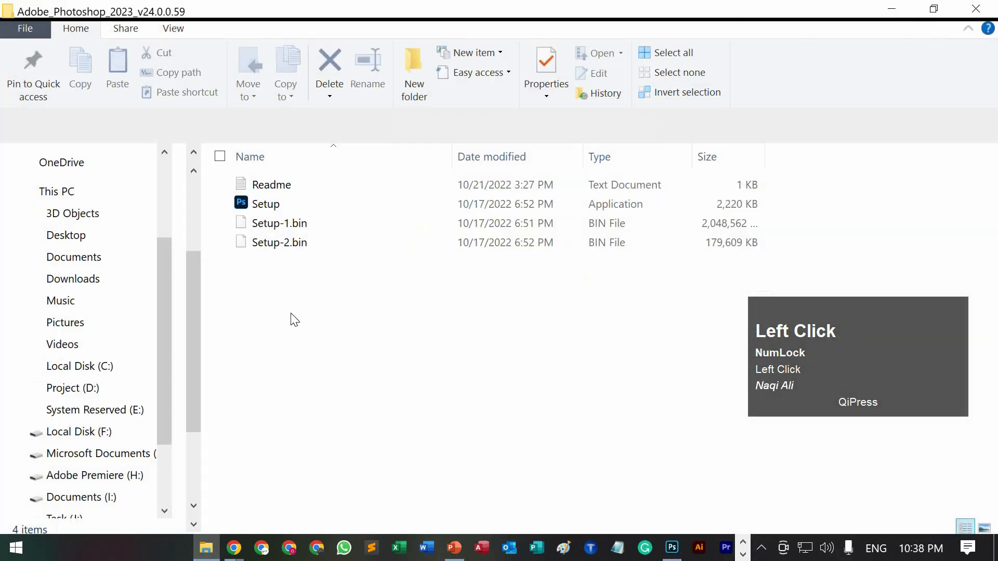
scroll(72, 405, down, 1)
click(73, 377)
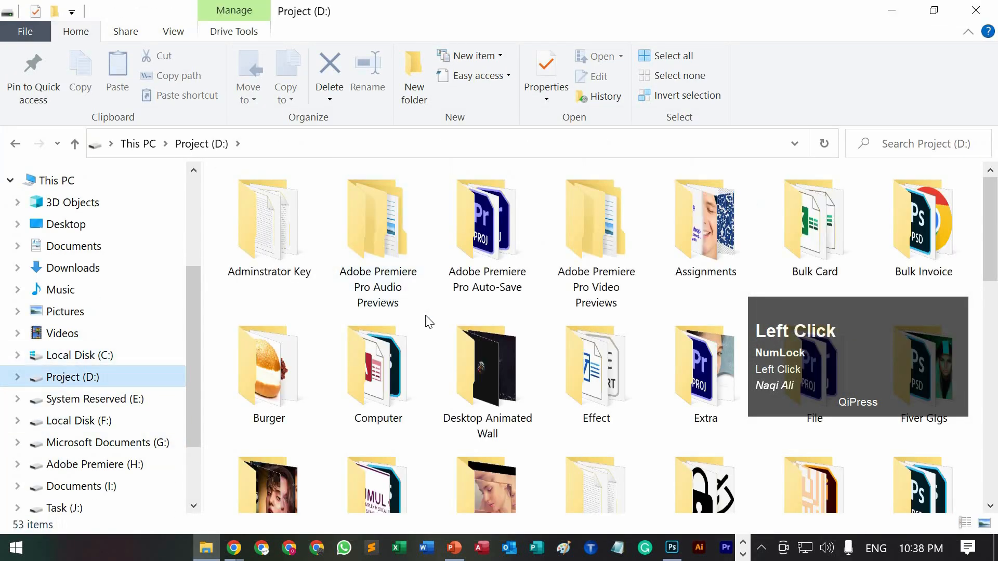
scroll(427, 322, down, 6)
double_click(845, 466)
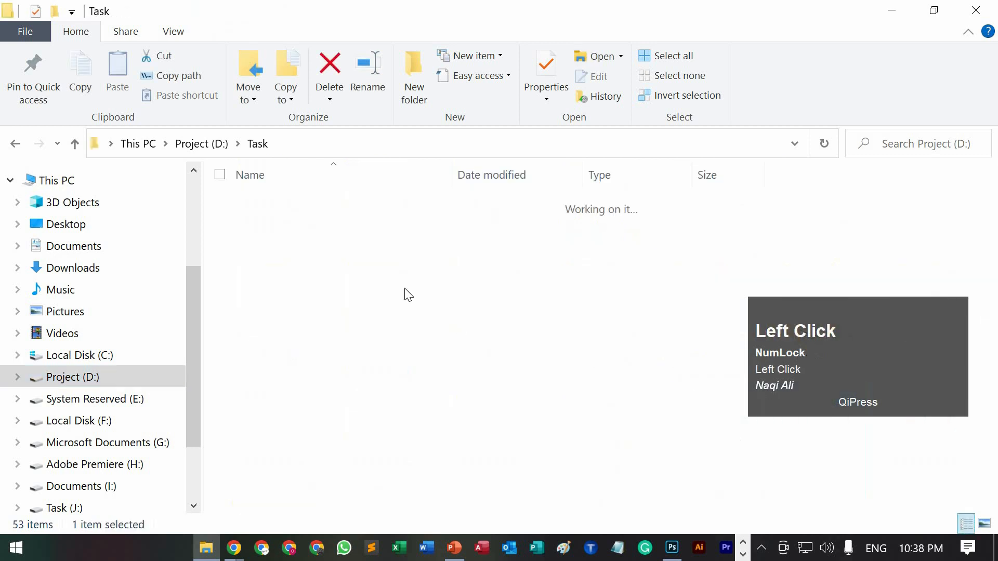
click(250, 228)
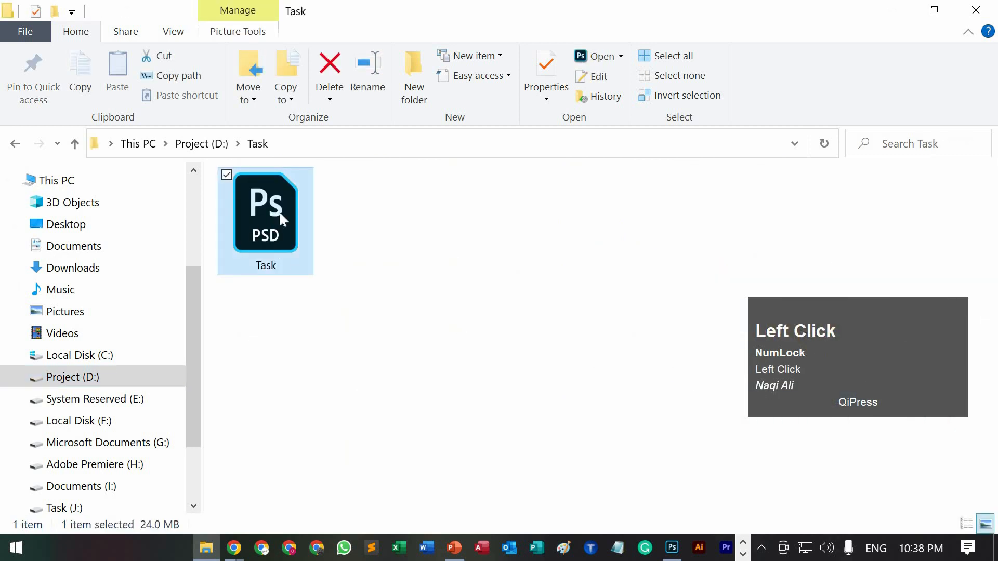
Step: Compare the open Task.psd in Photoshop with its saved file in File Explorer, ending back in Photoshop
click(673, 546)
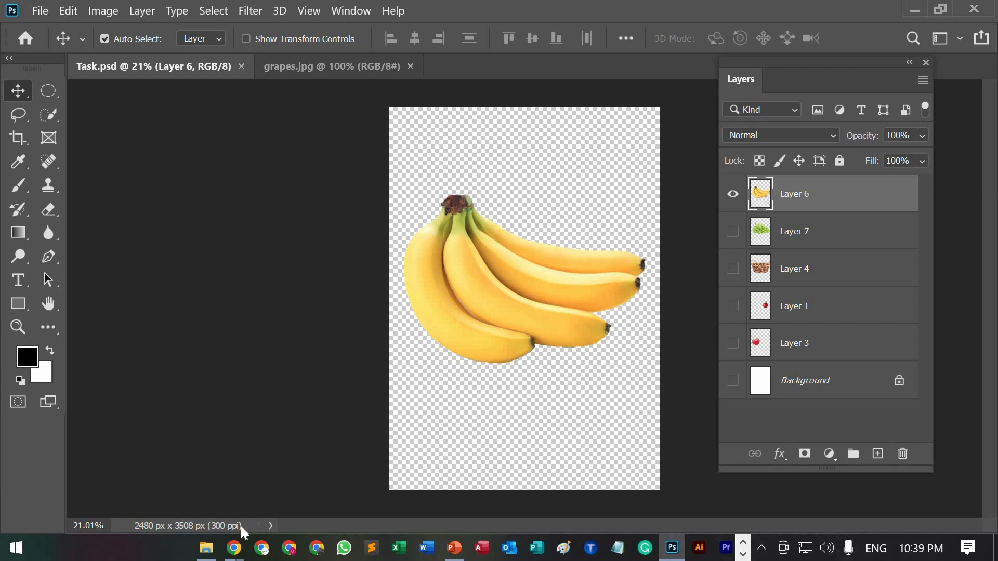
click(213, 546)
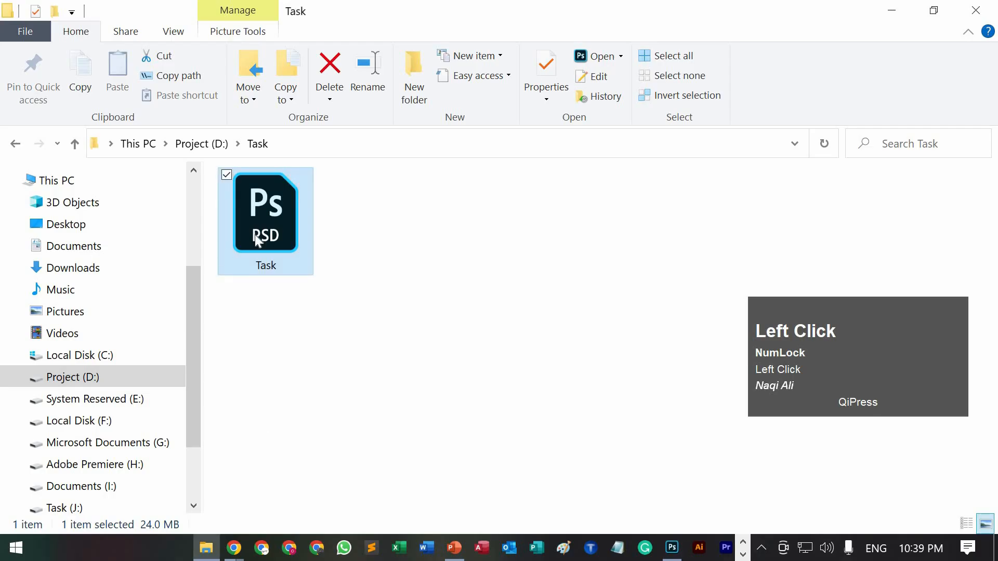
click(672, 549)
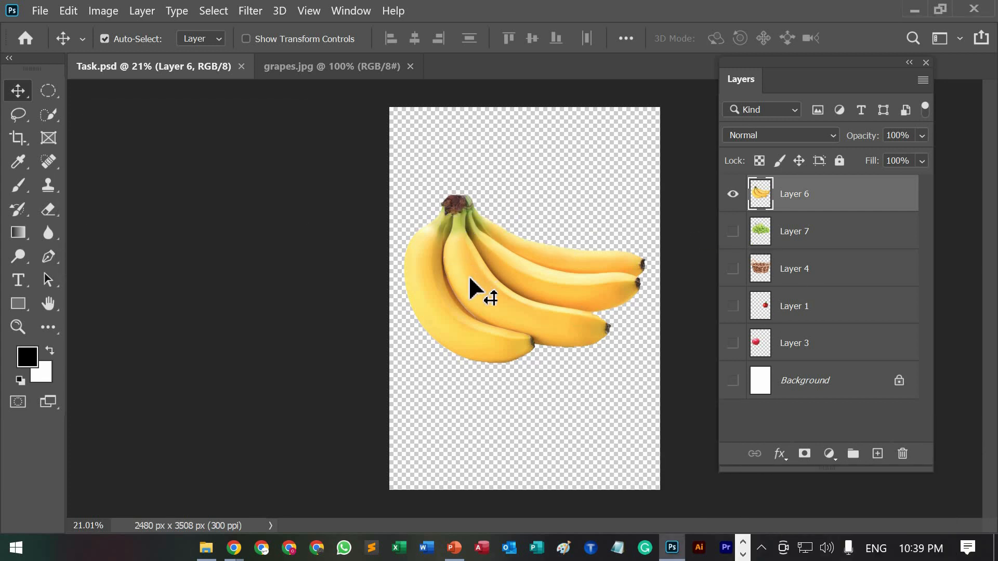
Step: Switch to Word and create a blank document in a maximized window
drag(471, 280, 470, 279)
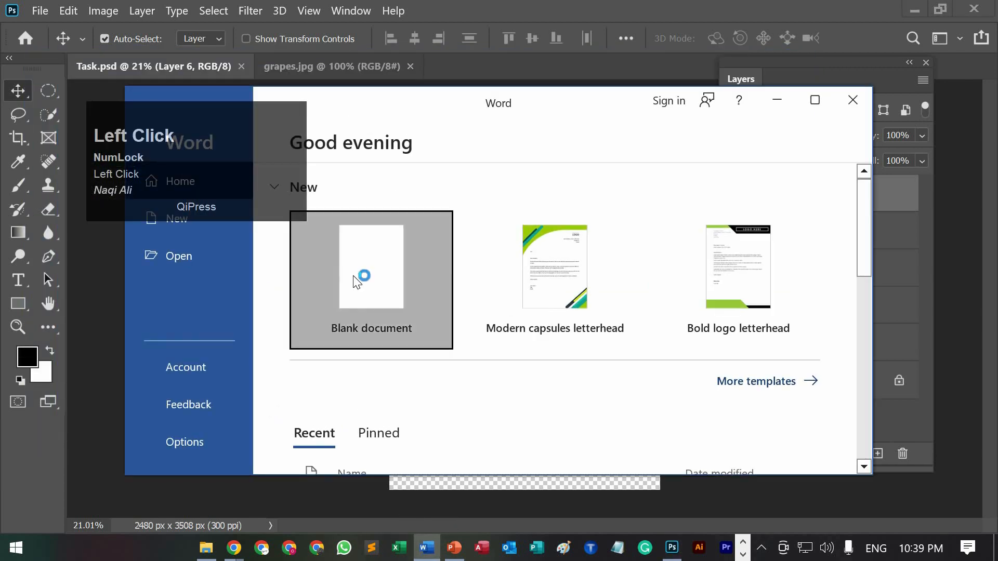
click(357, 281)
click(813, 101)
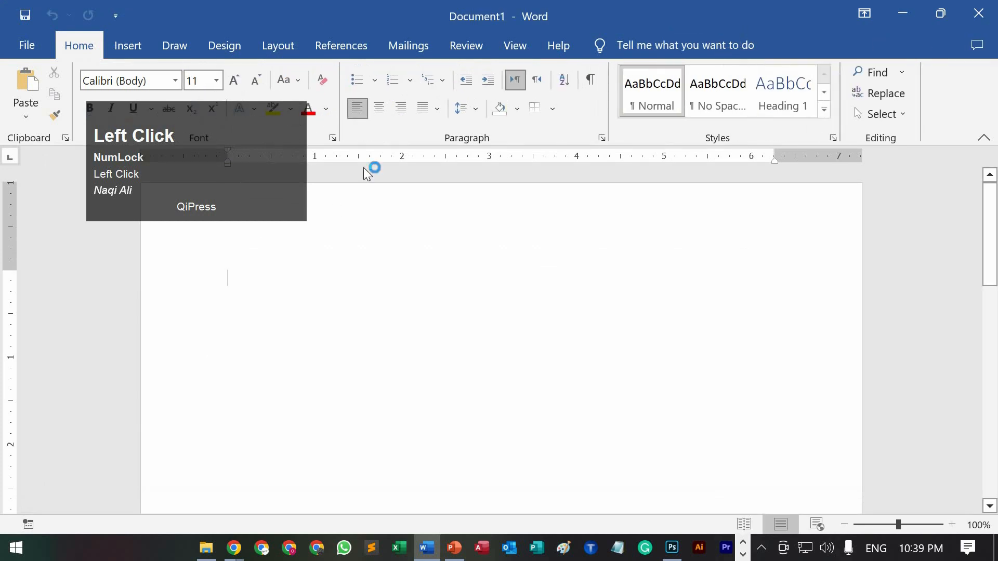
drag(232, 169, 904, 95)
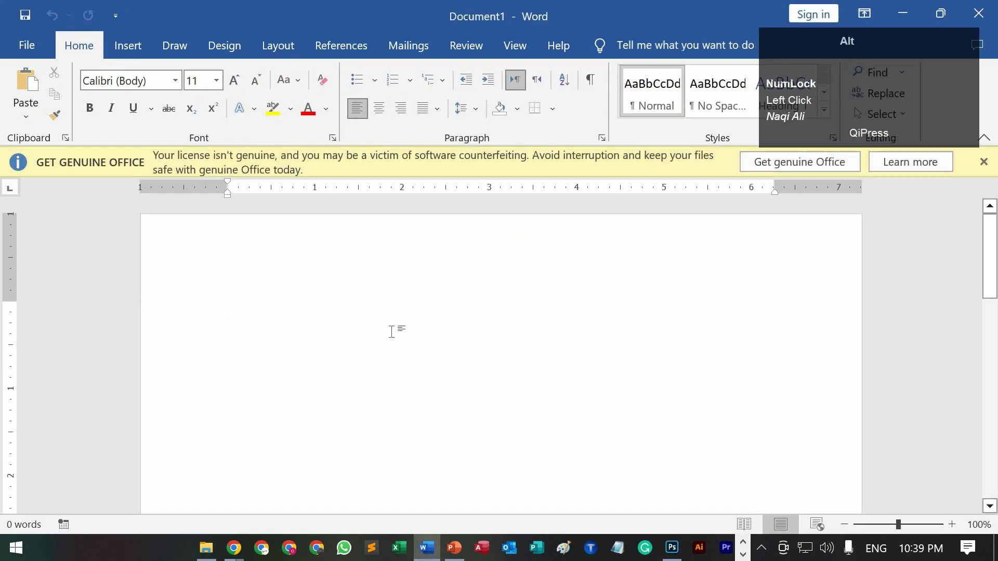
Step: Write "JPEG and PNG" on the first line of the blank document
key(alt)
key(shift+j)
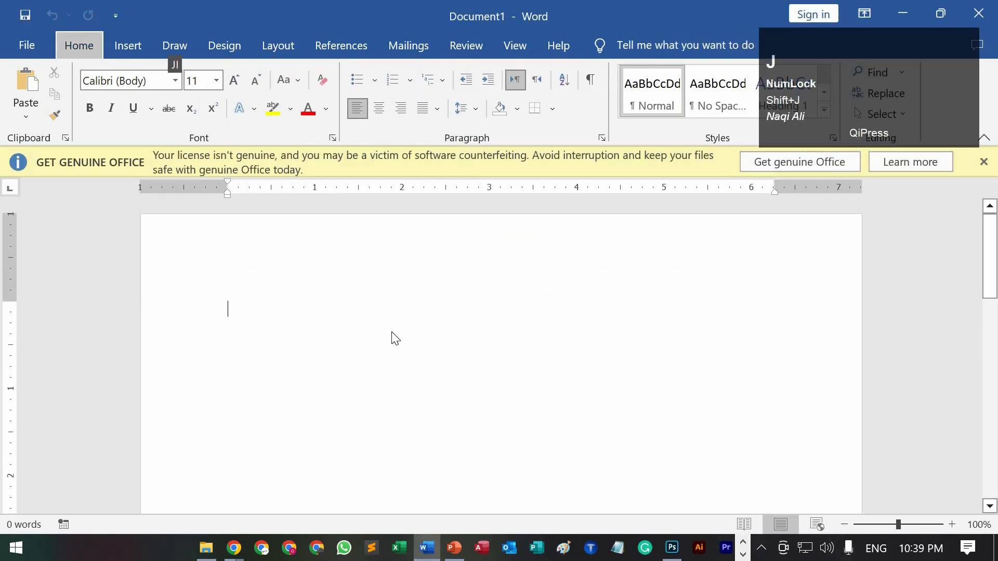
click(341, 374)
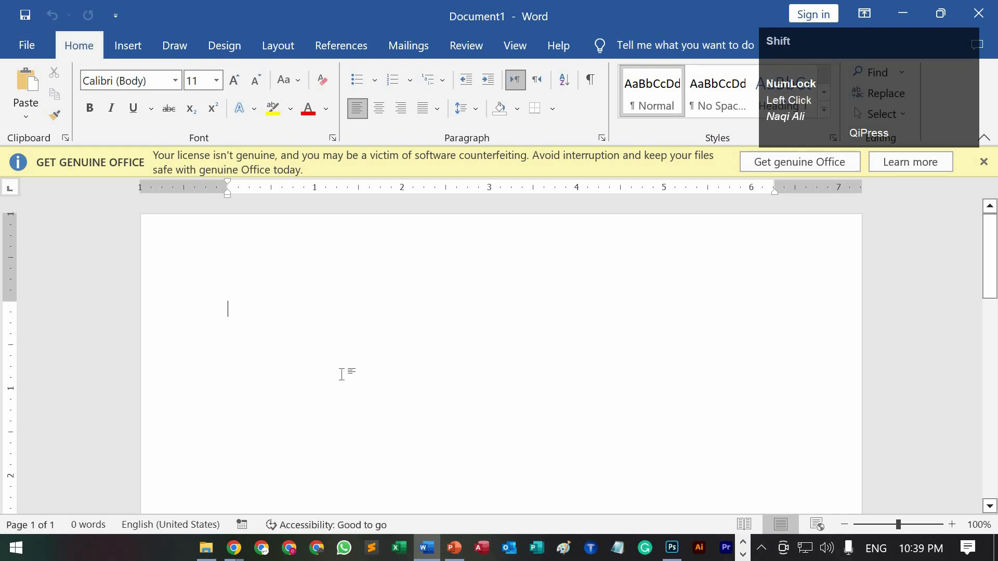
text(JPEG)
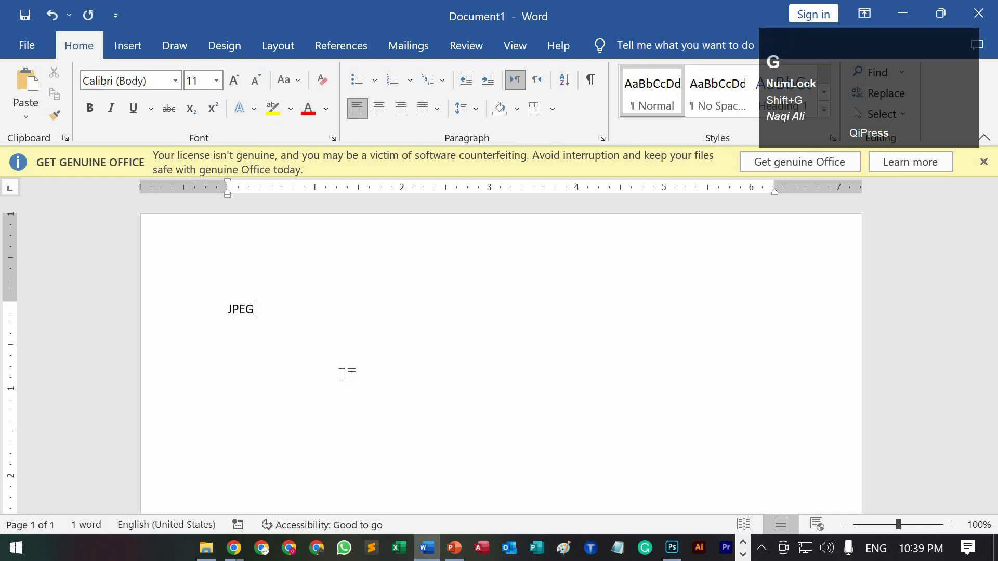
text( or)
key(BackSpace)
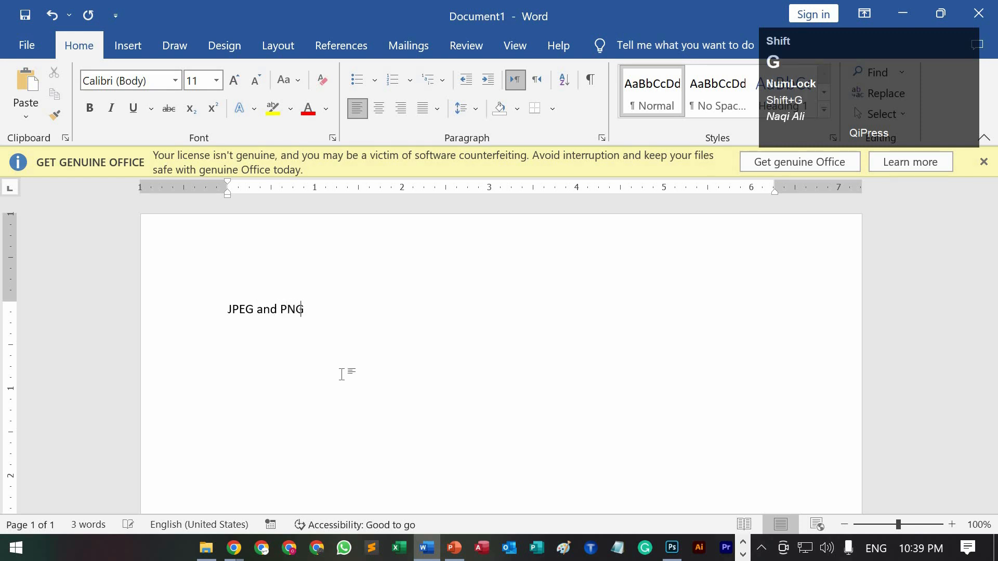
Step: Enlarge the whole line "JPEG and PNG" to font size 72
key(ctrl+a)
click(234, 81)
click(234, 81)
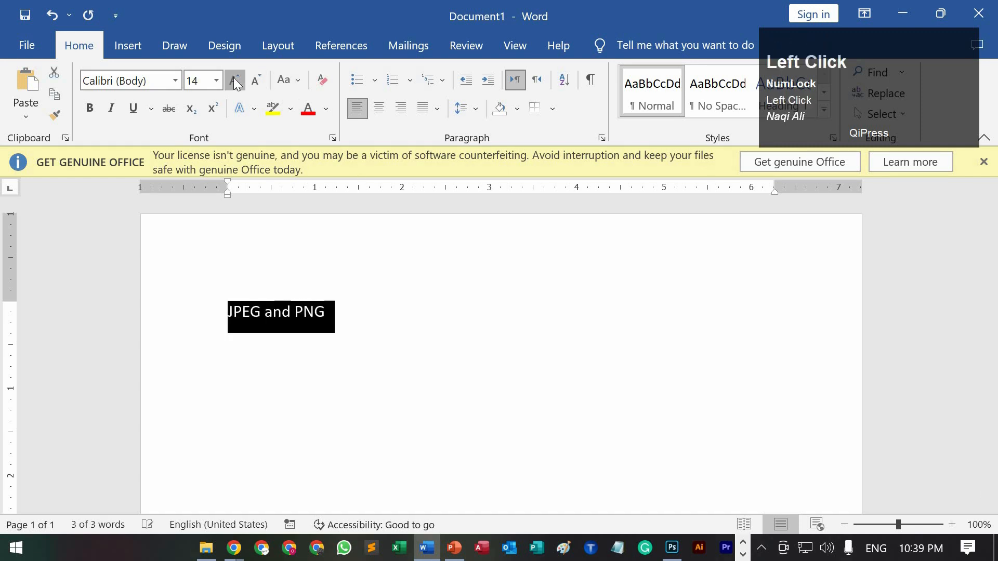
click(234, 80)
click(235, 81)
click(234, 81)
click(234, 81)
click(234, 80)
click(235, 81)
click(234, 81)
click(234, 81)
click(234, 81)
click(235, 80)
click(385, 402)
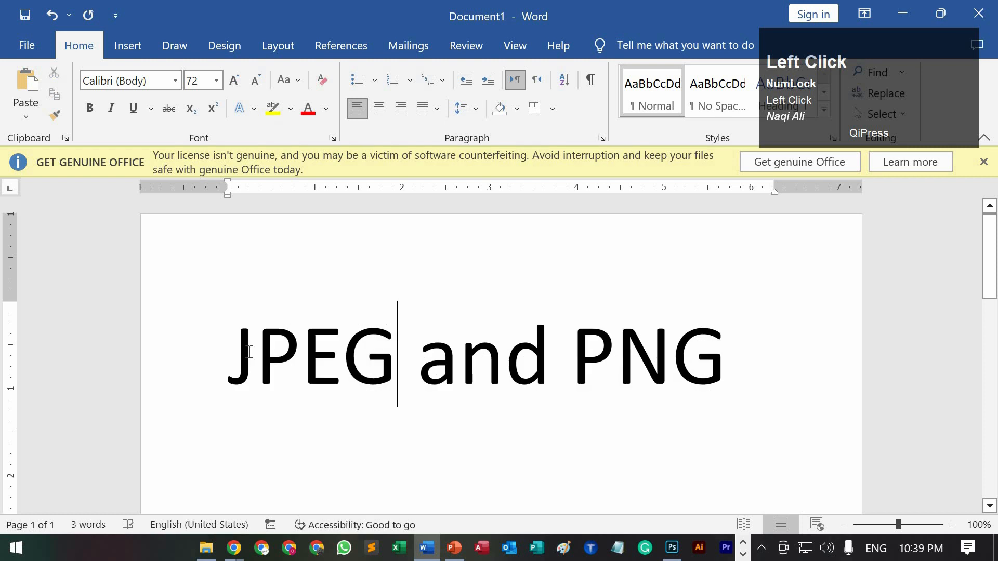
Step: Point out the format names JPEG and PNG by selecting each word in turn
drag(385, 347, 388, 358)
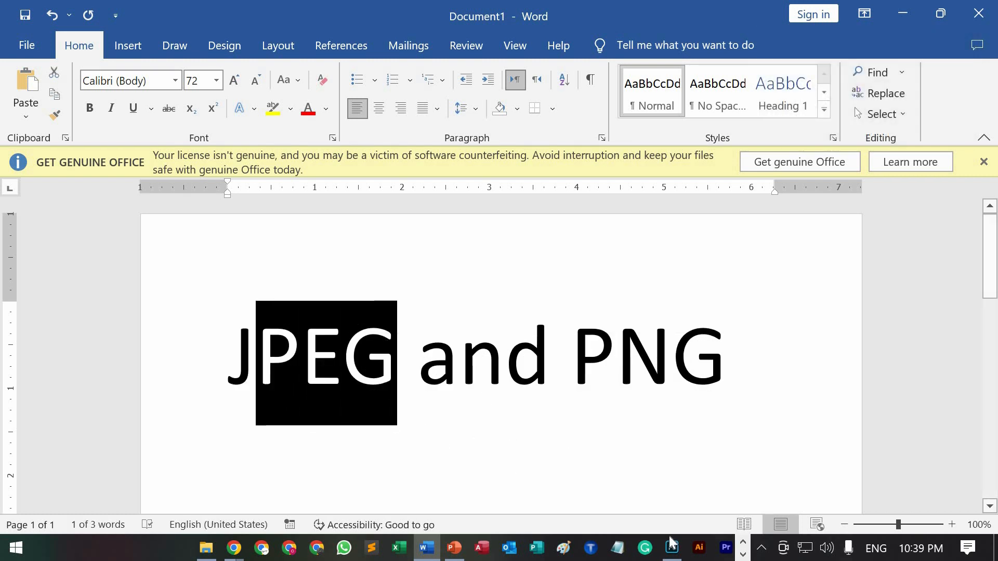
click(574, 359)
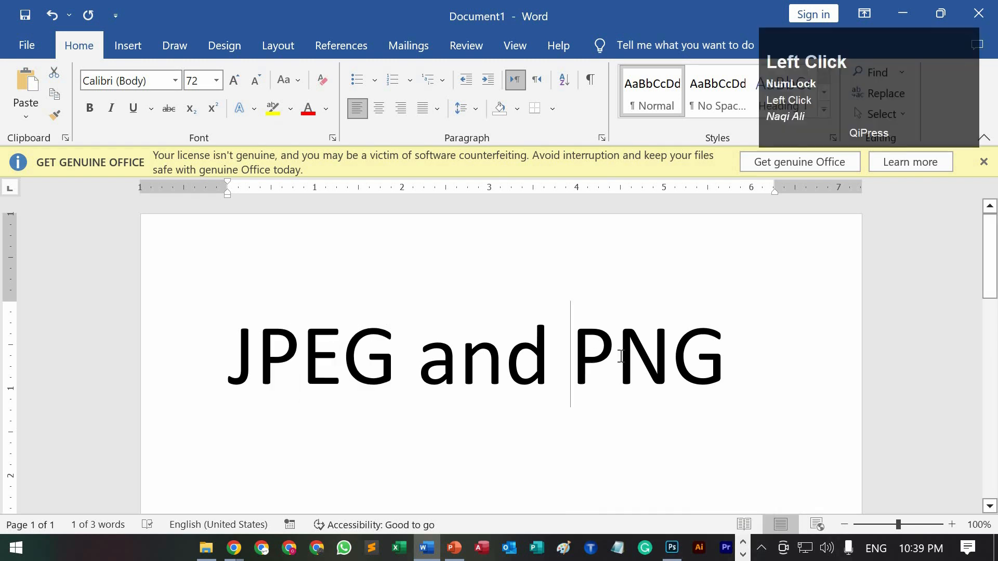
drag(572, 359, 728, 359)
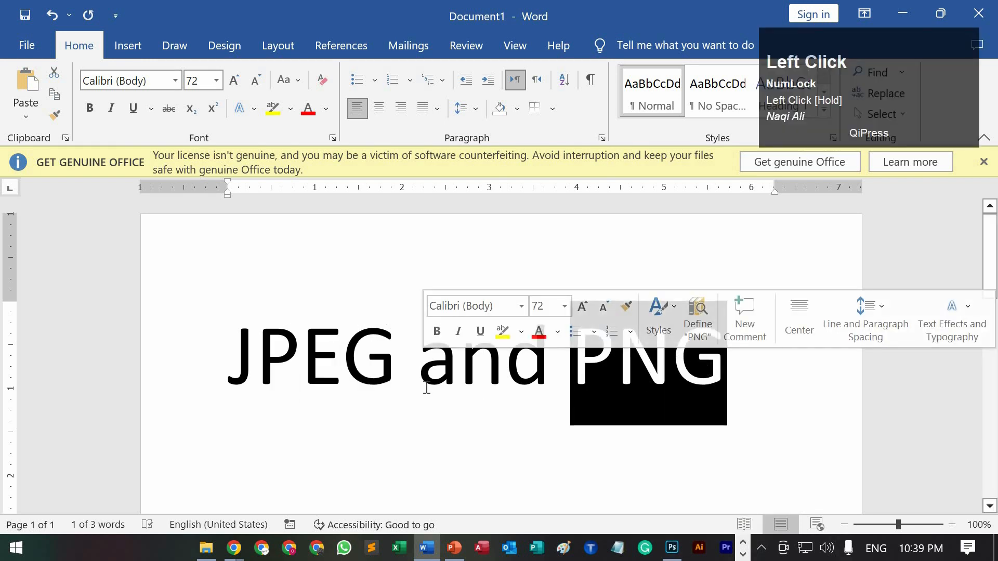
drag(228, 358, 376, 361)
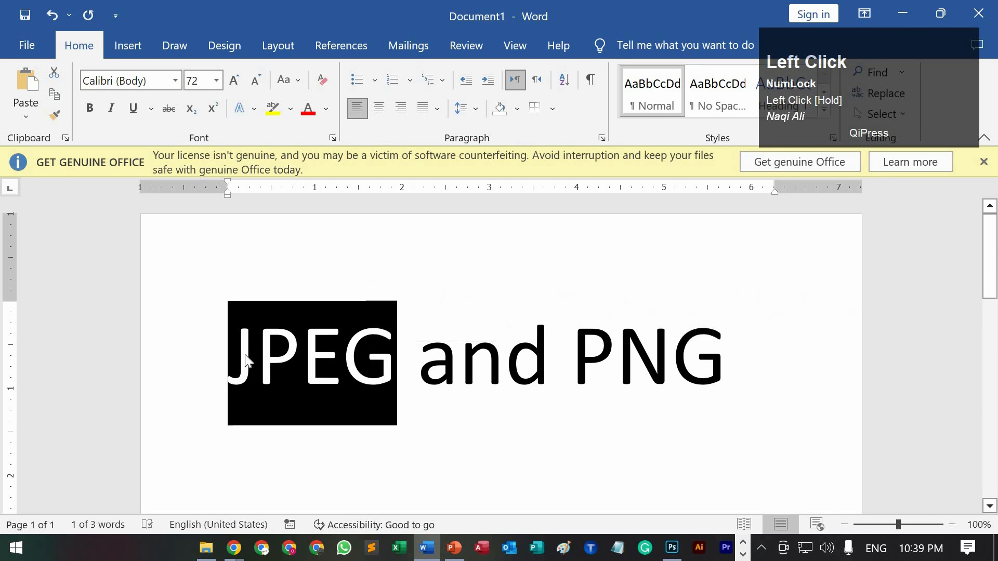
Step: Switch to Photoshop and start saving Task.psd on the computer in JPEG format
click(672, 551)
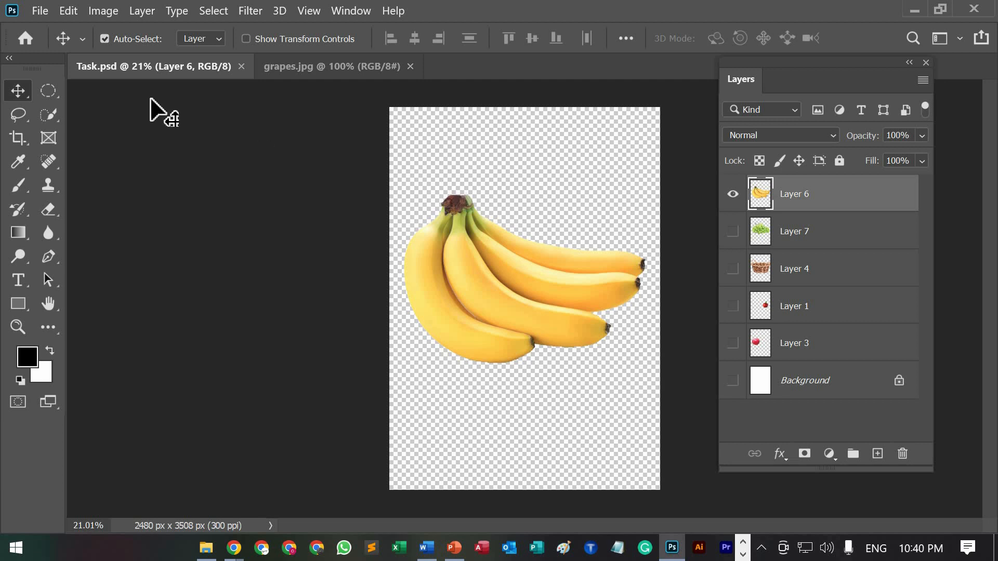
click(35, 11)
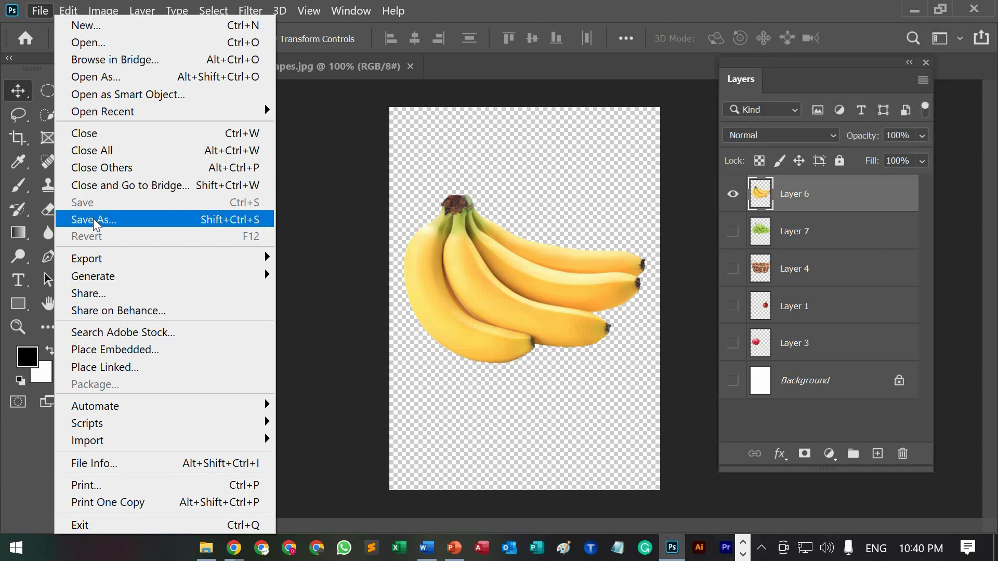
click(107, 219)
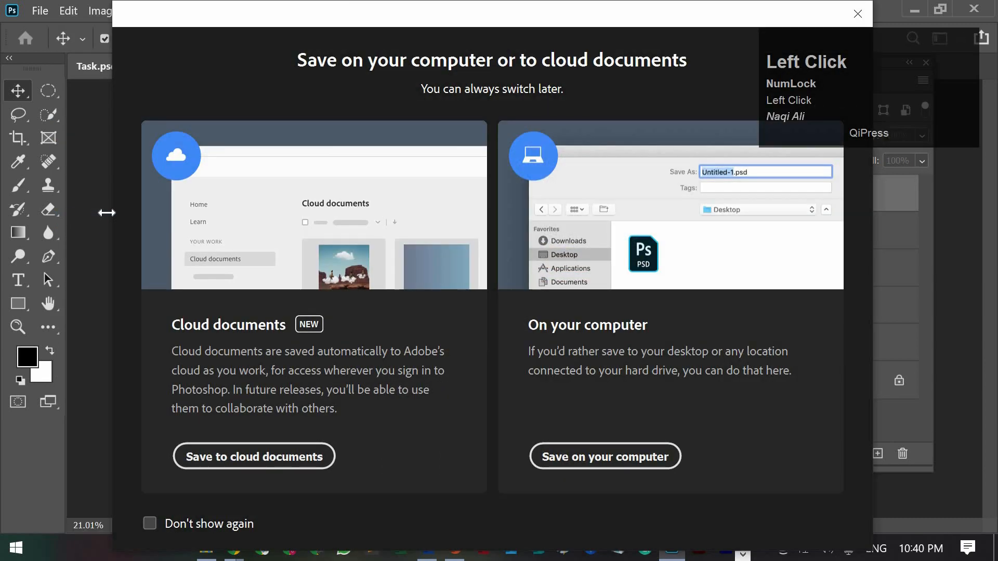
click(569, 458)
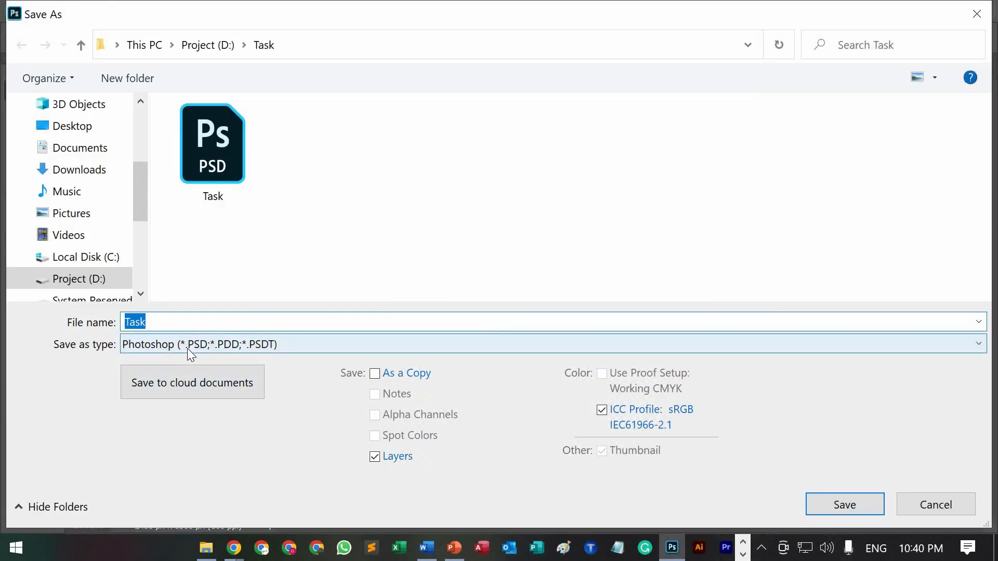
click(189, 345)
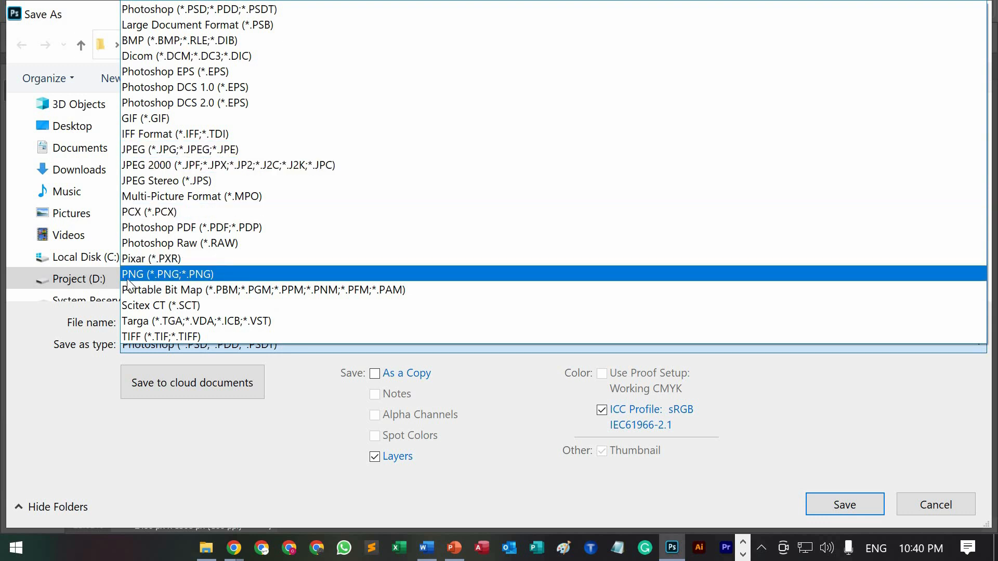
click(155, 150)
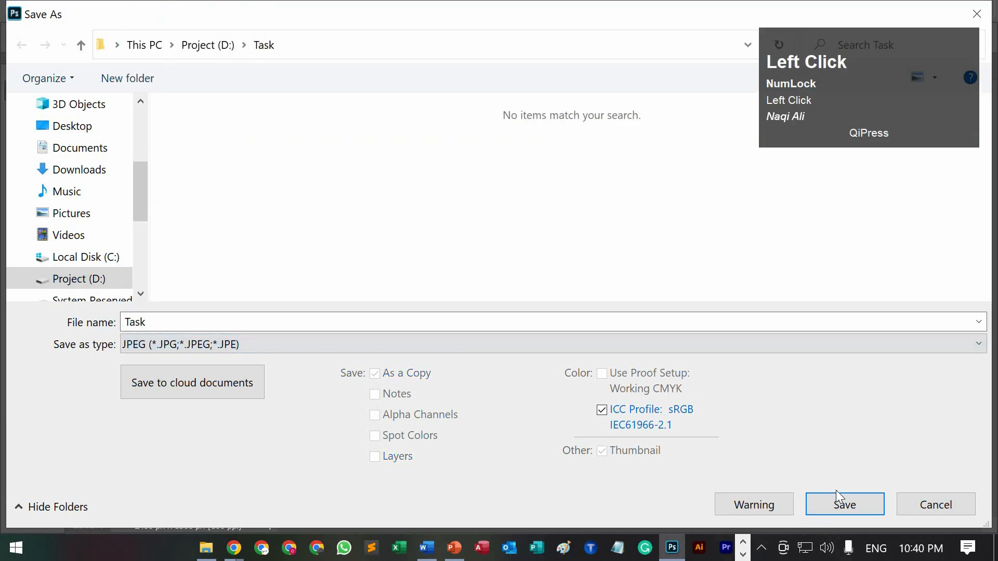
Step: Save the JPEG copy as Task on the Desktop and move its icon to the middle of the desktop
click(78, 126)
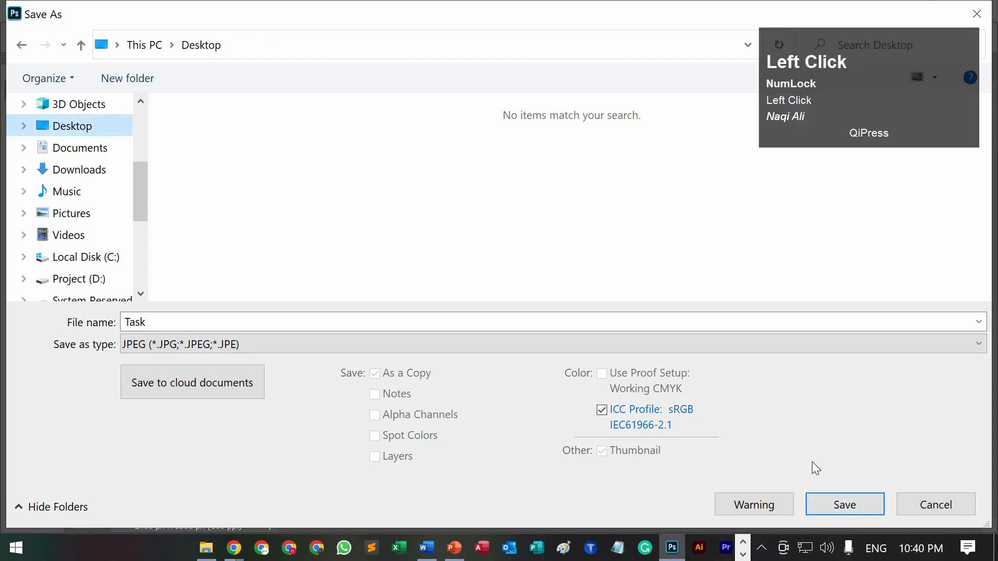
click(843, 503)
click(598, 104)
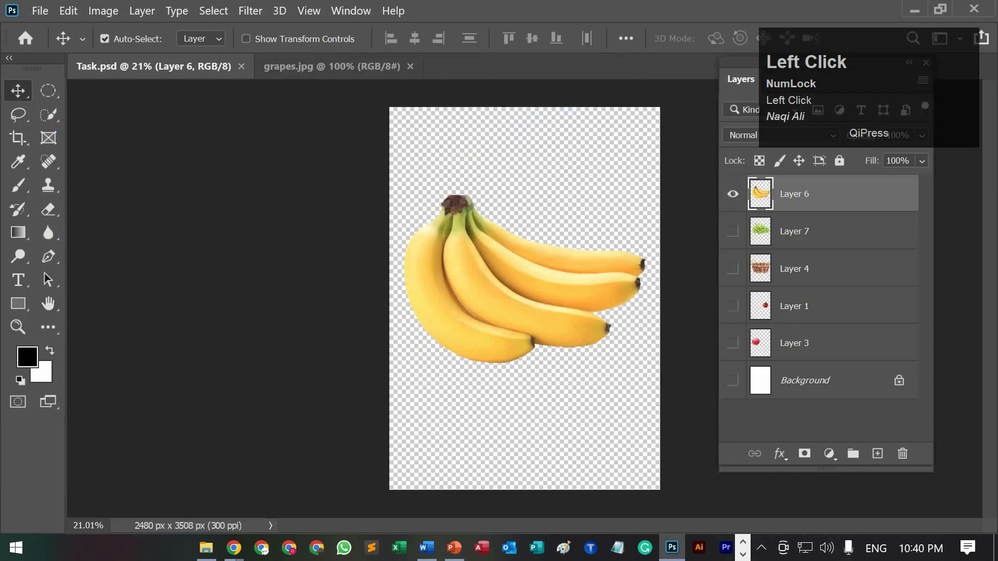
click(996, 554)
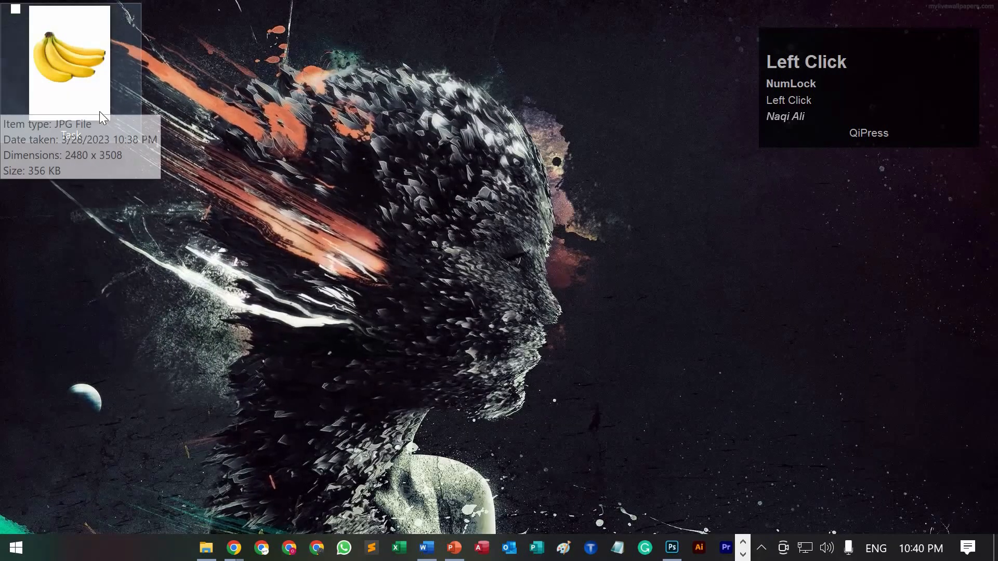
drag(99, 111, 506, 229)
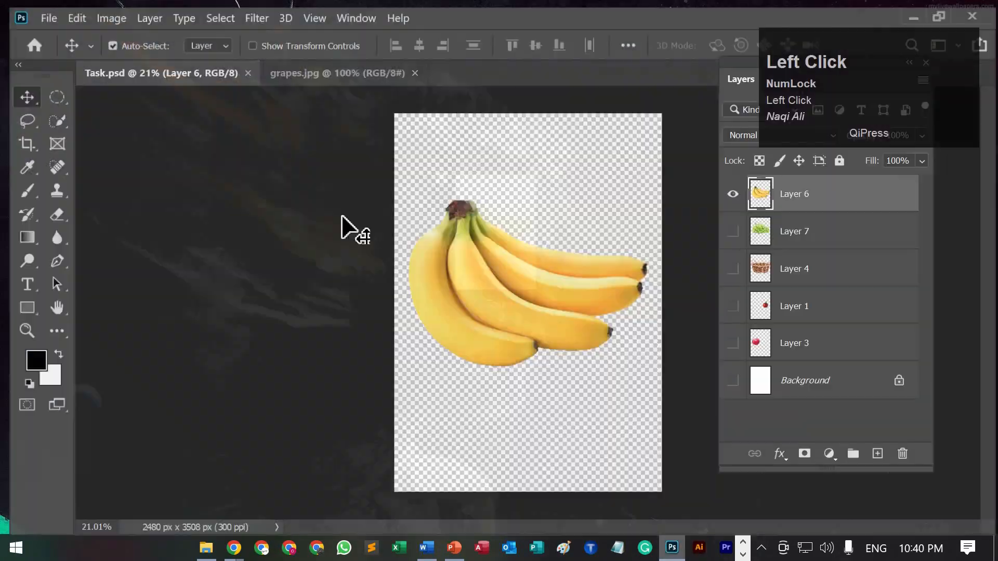
Step: Return to Photoshop and begin saving on the computer, setting the storage location prompt not to show again
click(40, 11)
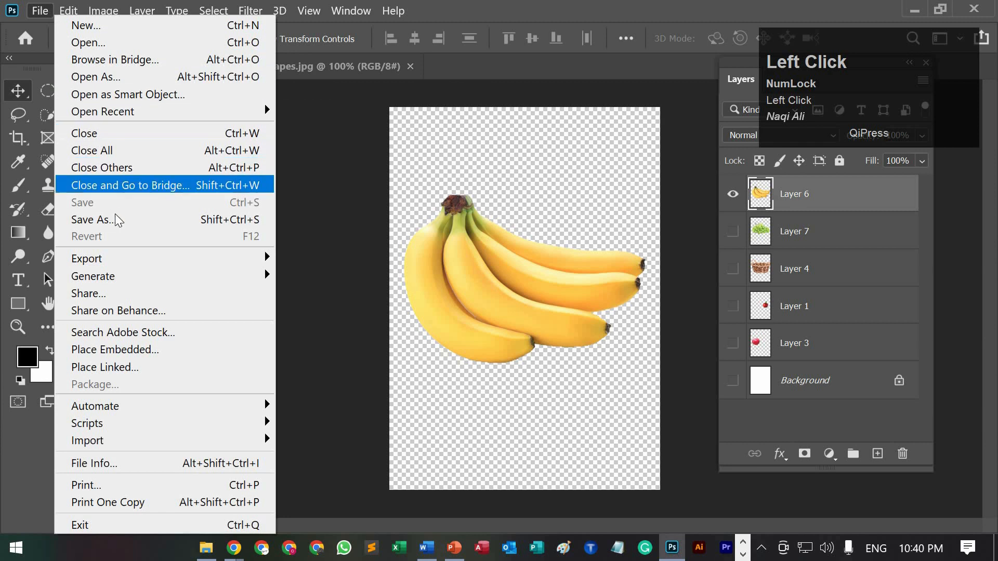
click(98, 220)
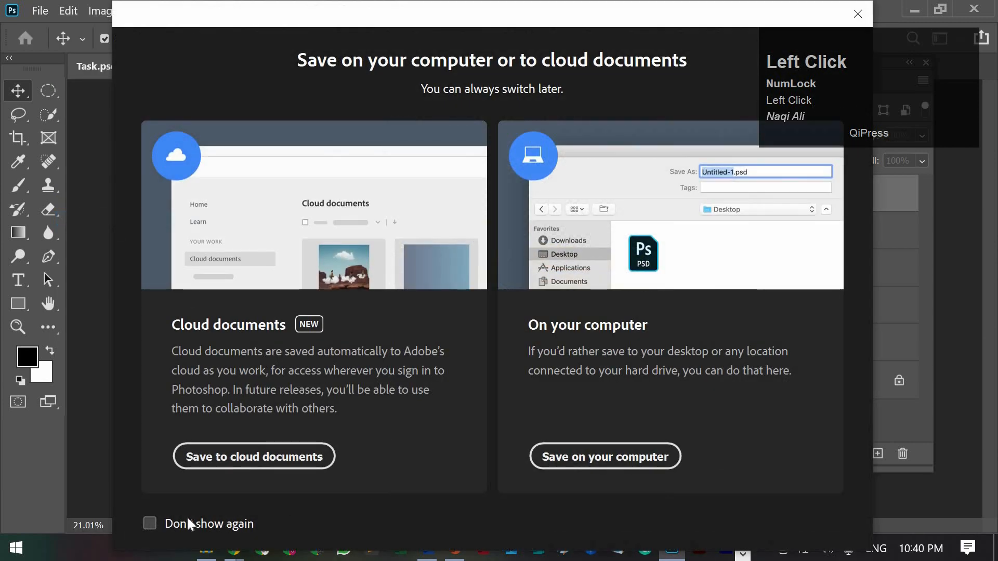
click(192, 519)
click(561, 460)
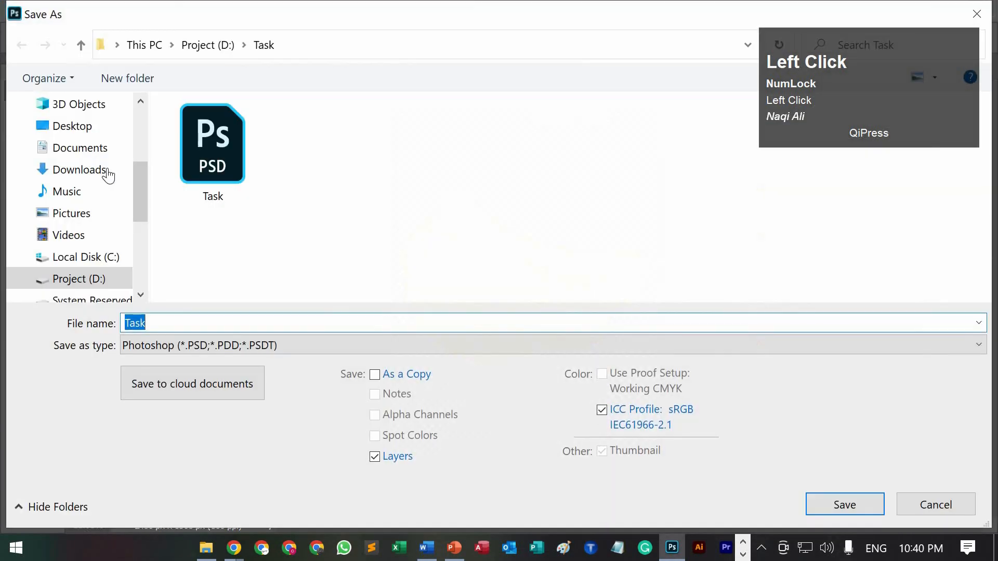
Step: Save a PNG copy named Task on the Desktop with the Large file size (Fastest saving) option
click(72, 126)
click(182, 348)
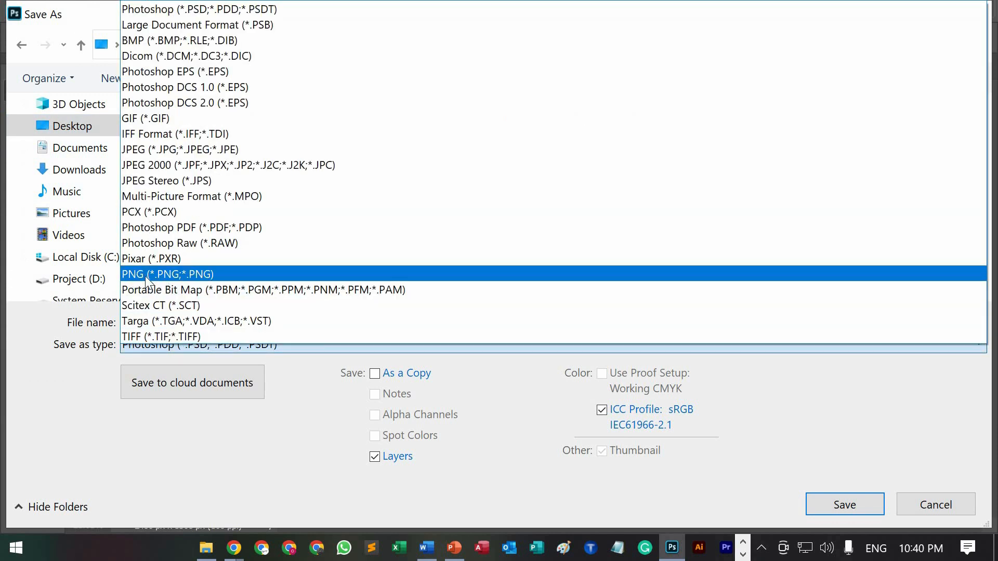
click(145, 276)
click(841, 503)
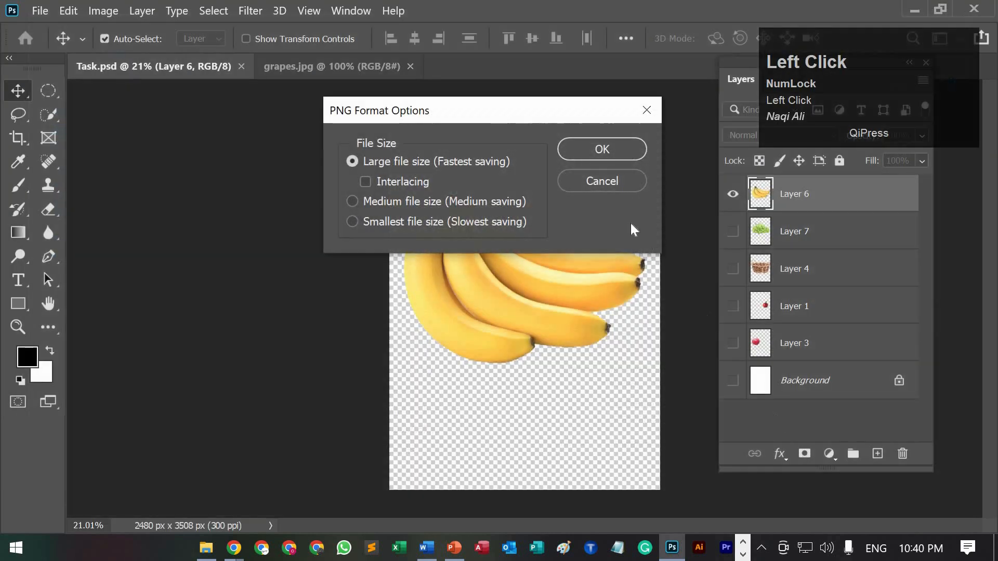
click(591, 149)
Step: Show the desktop, place the Task PNG file beside the Task JPG, and compare the two
click(996, 551)
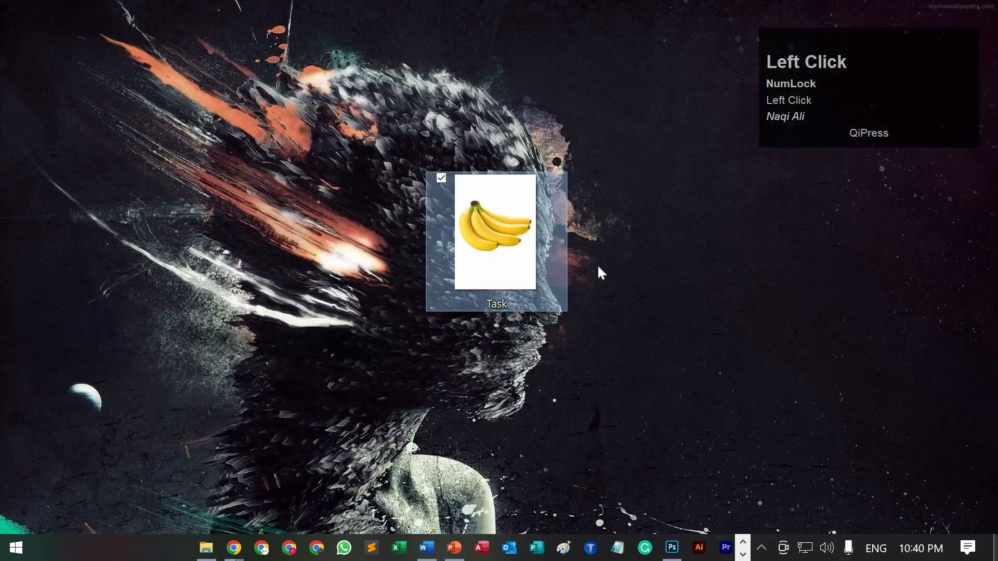
drag(102, 87, 593, 224)
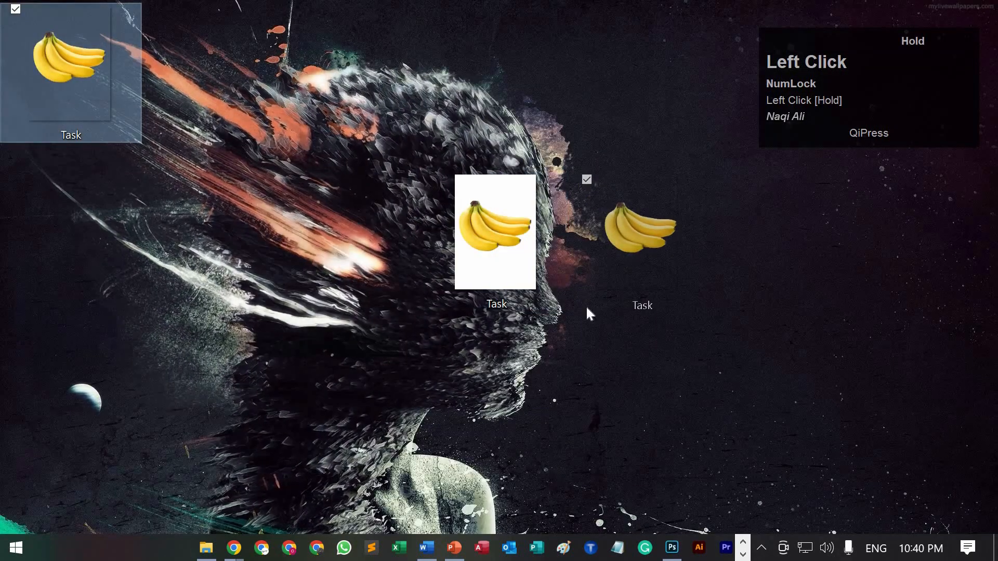
click(672, 385)
click(609, 224)
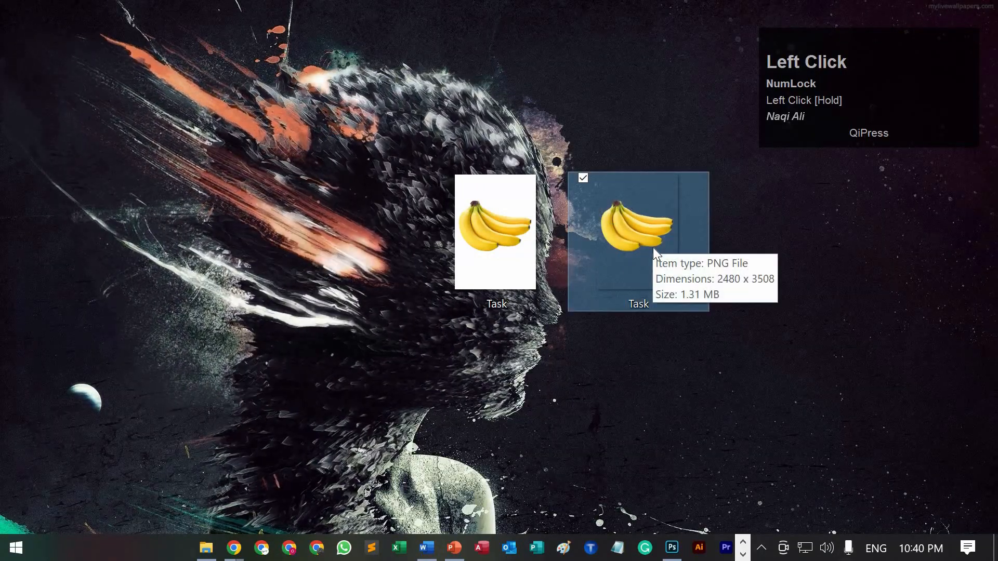
click(616, 228)
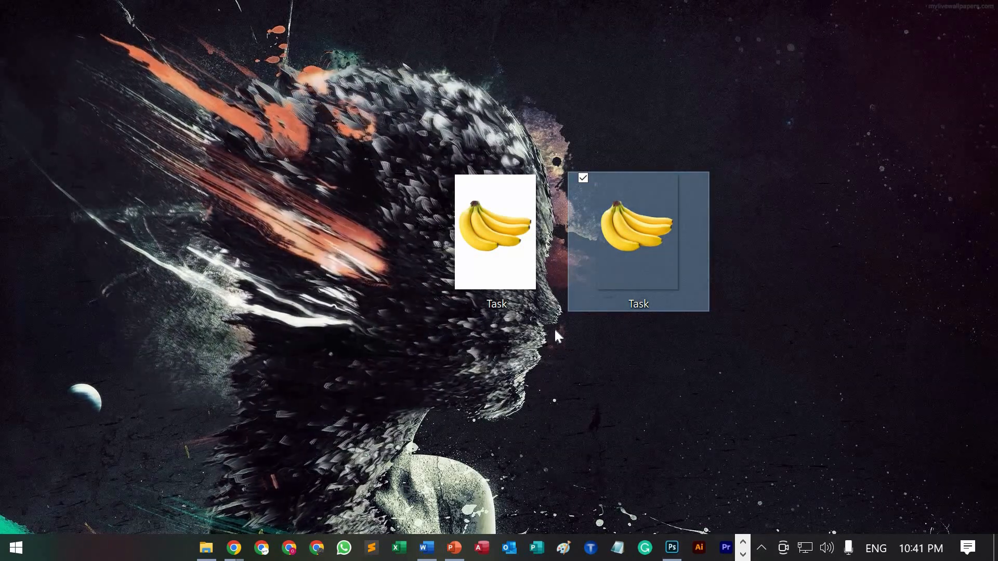
Step: Return to Photoshop and save the bananas as a PNG named 1 in the Task folder with the Large file size (Fastest saving) option
click(672, 548)
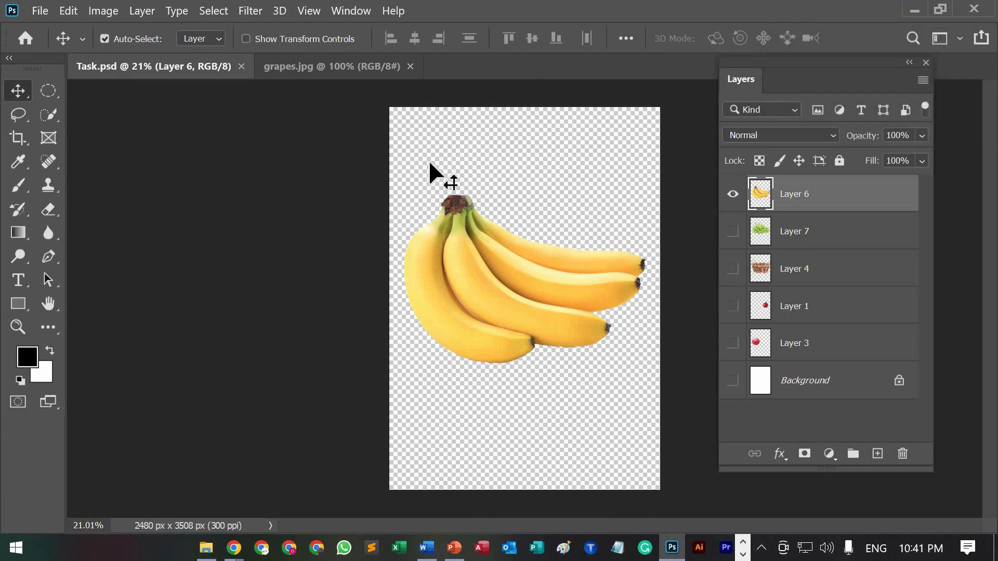
click(38, 11)
click(88, 220)
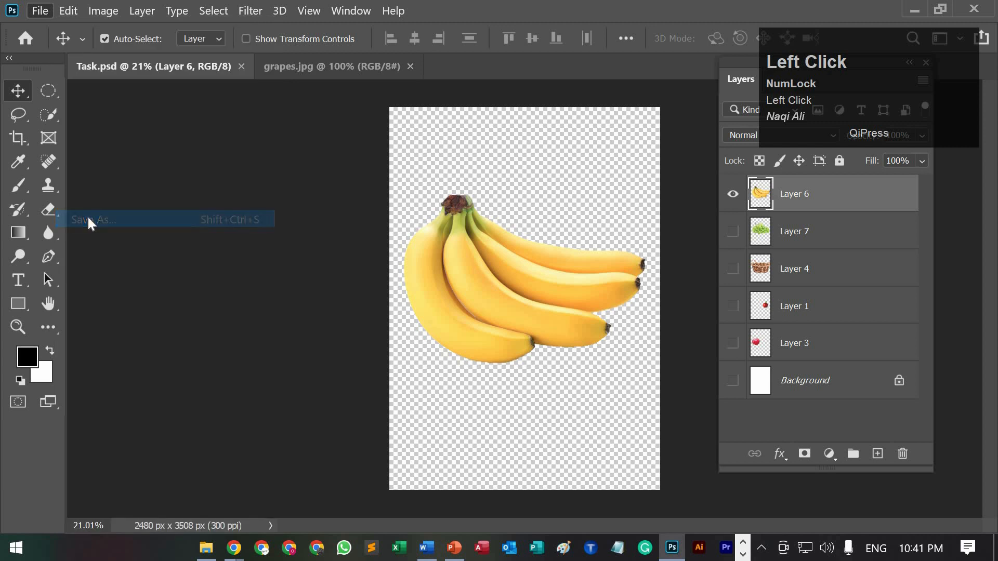
click(252, 343)
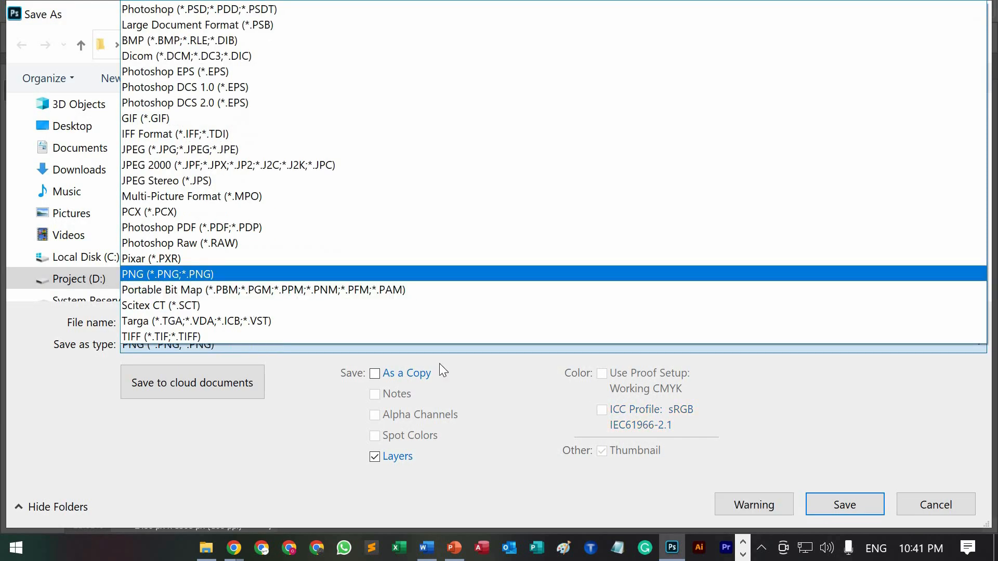
click(442, 370)
click(296, 317)
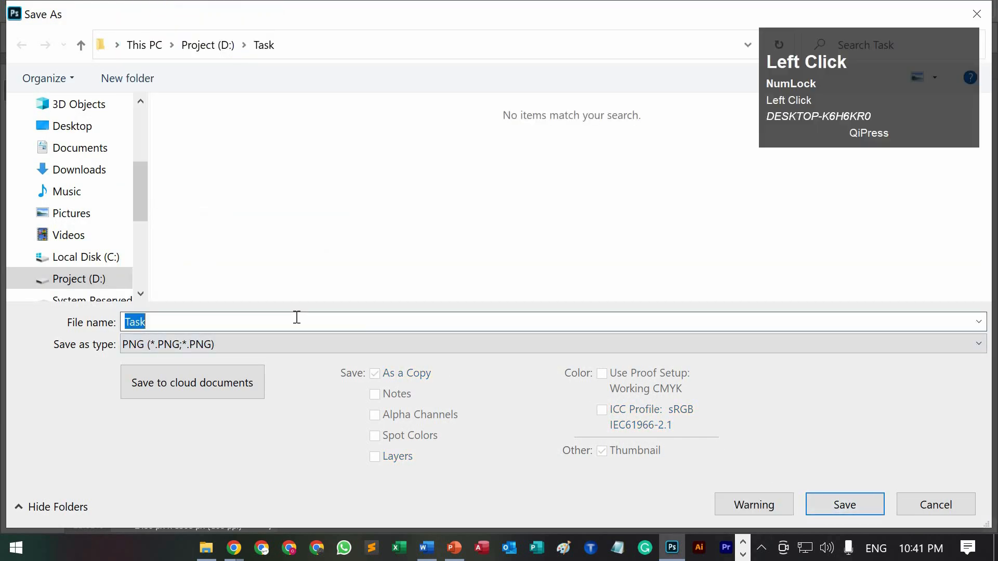
text(1)
click(846, 495)
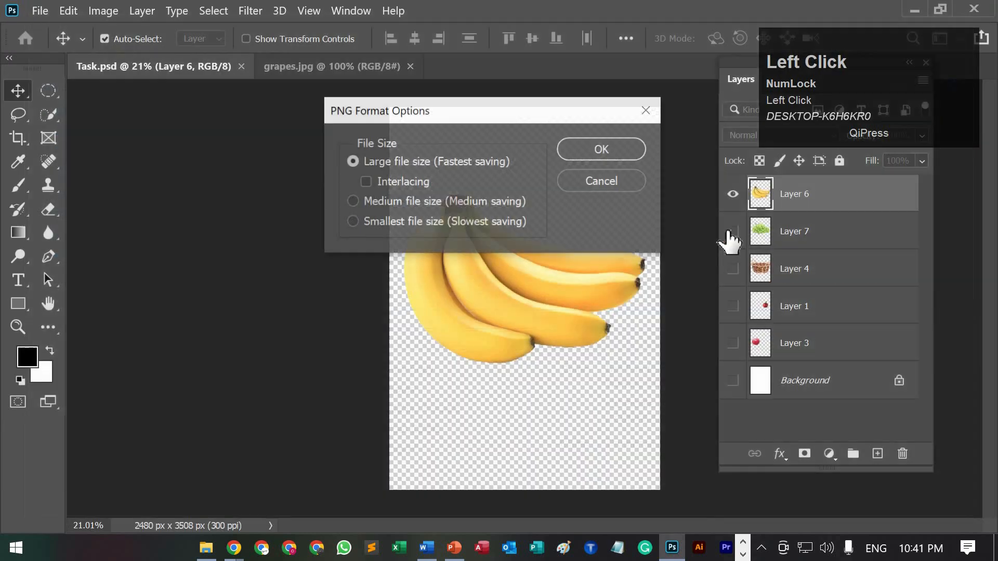
click(608, 155)
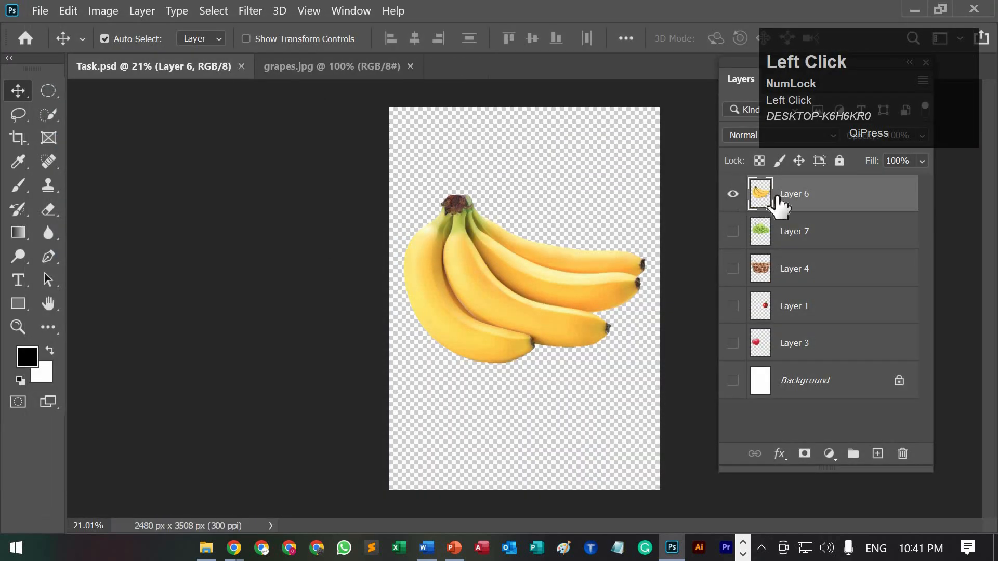
Step: Hide the banana layer, show the grapes on Layer 7, and save them as a PNG named 2 in the Task folder
click(733, 194)
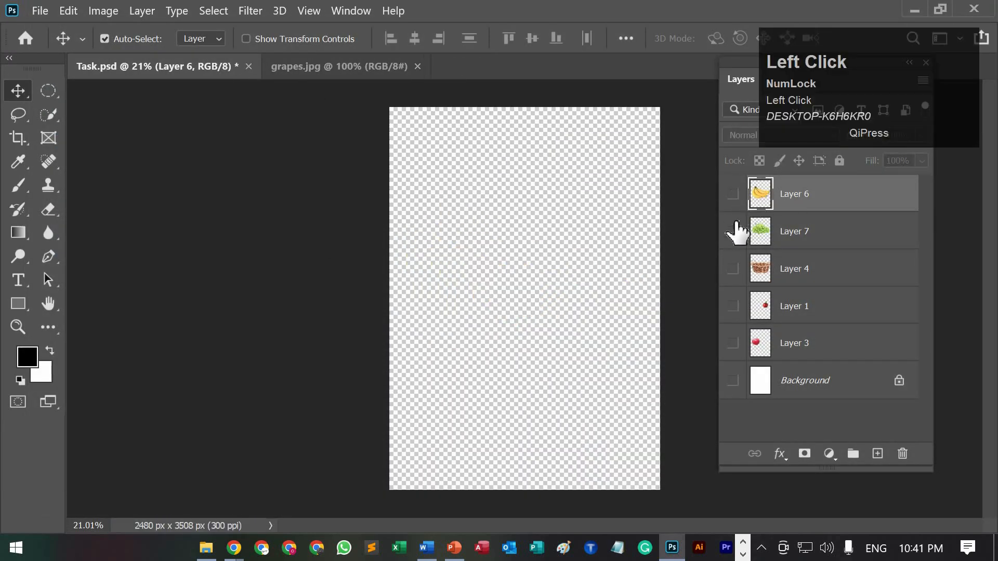
click(732, 231)
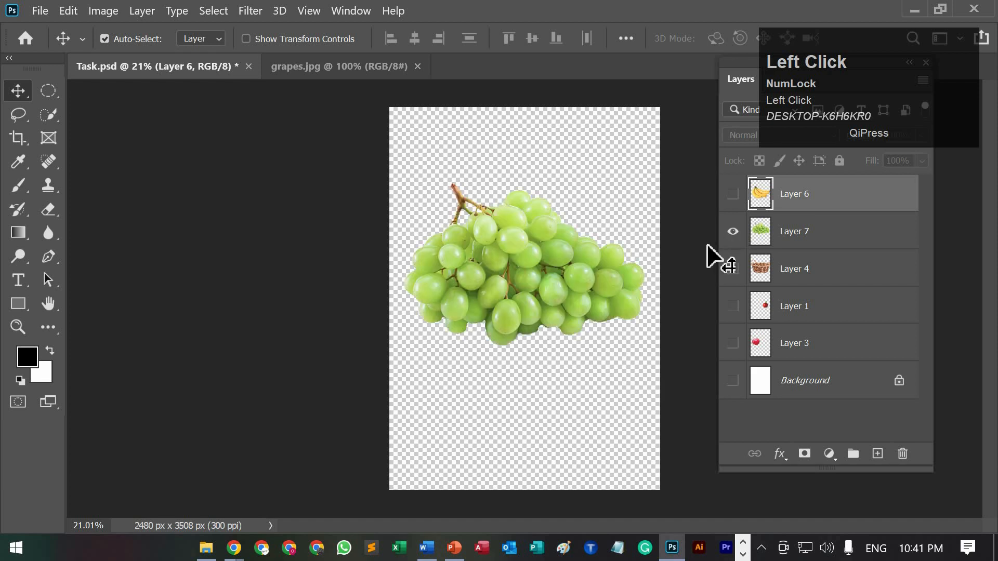
click(42, 11)
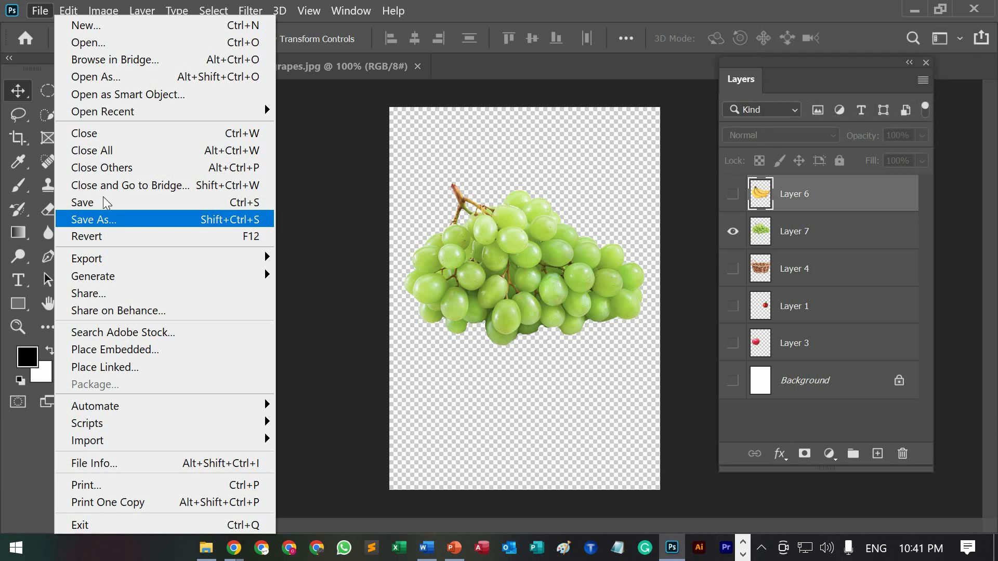
click(47, 7)
click(48, 8)
click(250, 220)
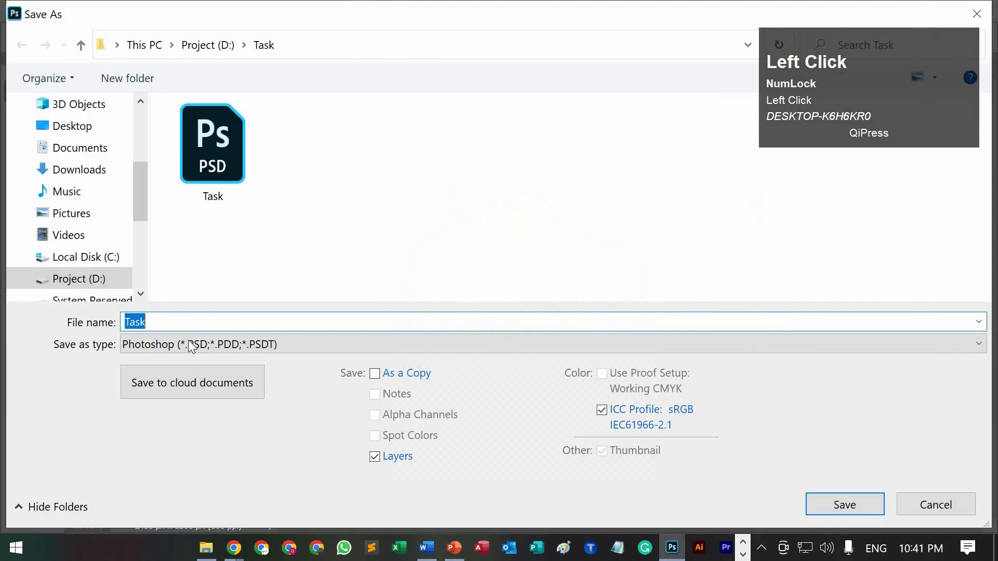
click(197, 345)
click(195, 278)
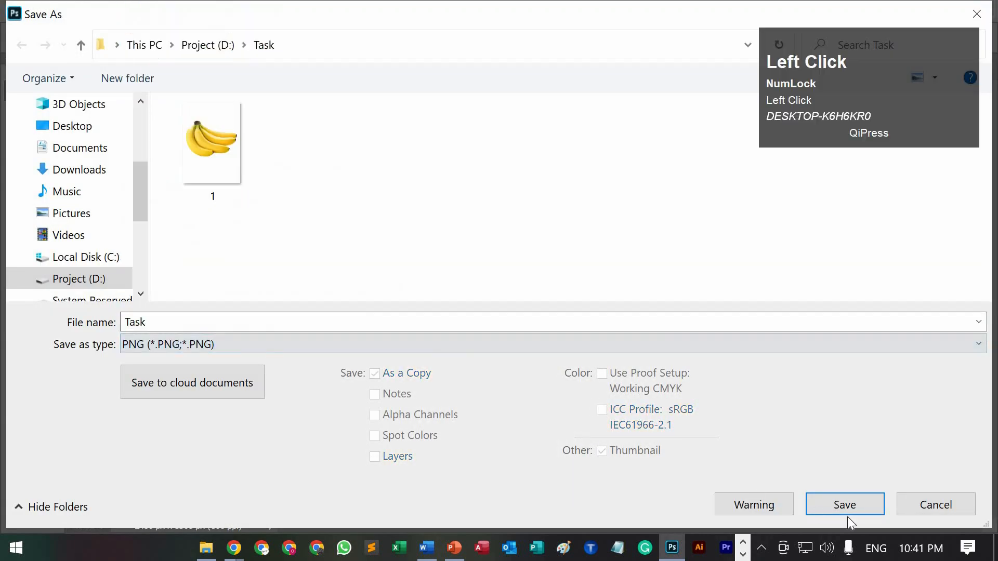
click(269, 318)
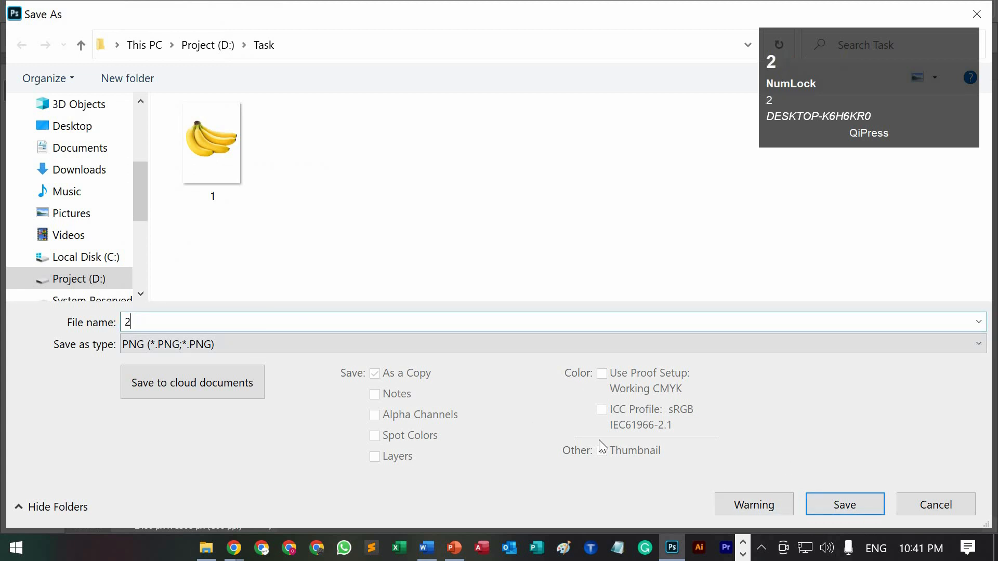
click(831, 505)
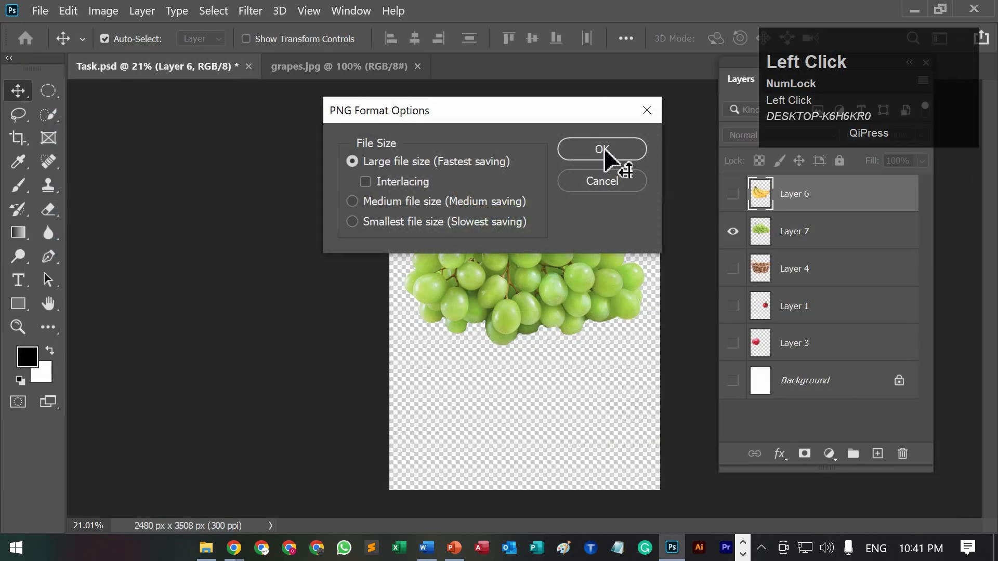
click(604, 156)
Step: Hide the grapes, show the basket on Layer 4, and save it as a PNG named 3 in the Task folder
click(732, 232)
click(800, 275)
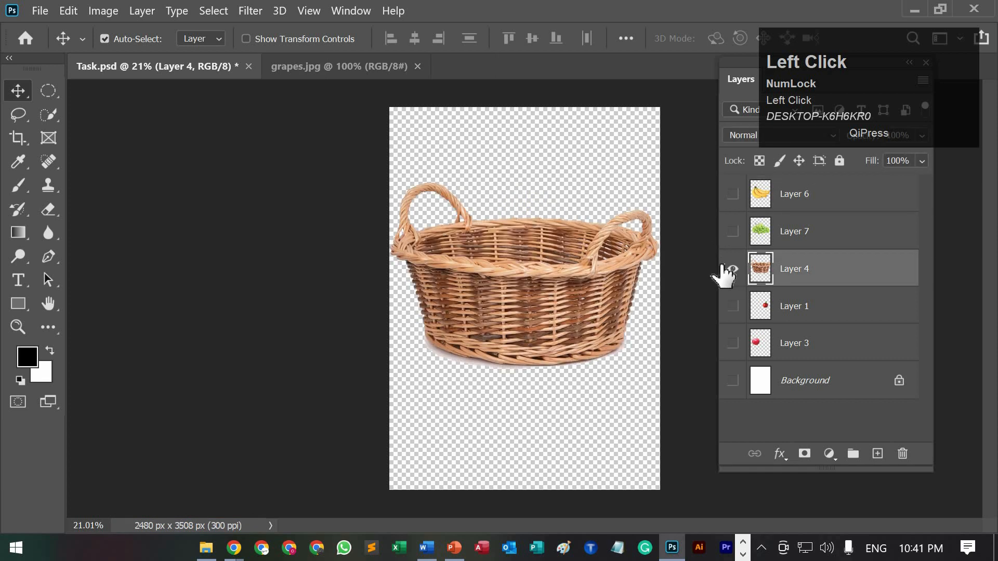
key(ctrl+alt+s)
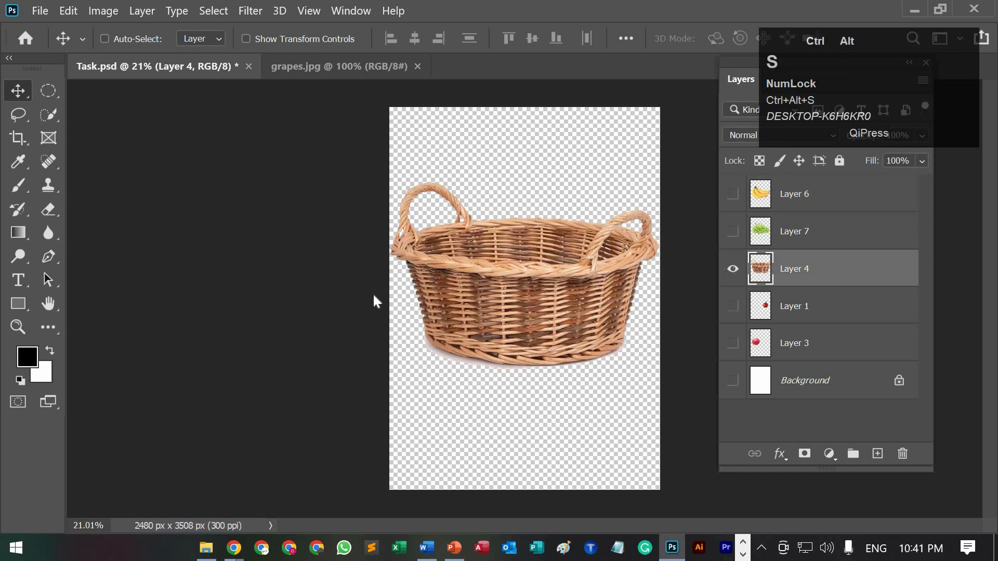
text(3)
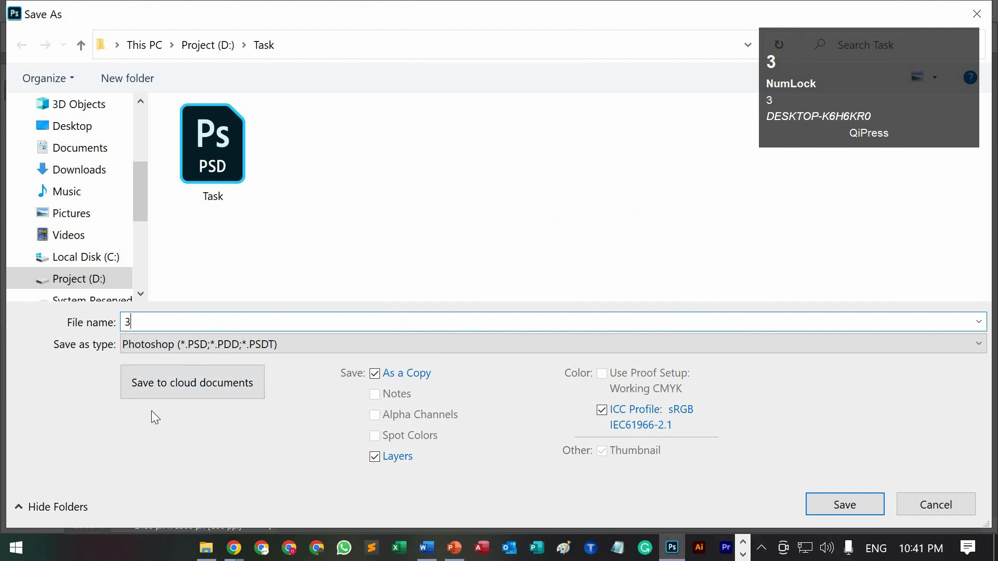
click(158, 347)
click(174, 288)
click(174, 348)
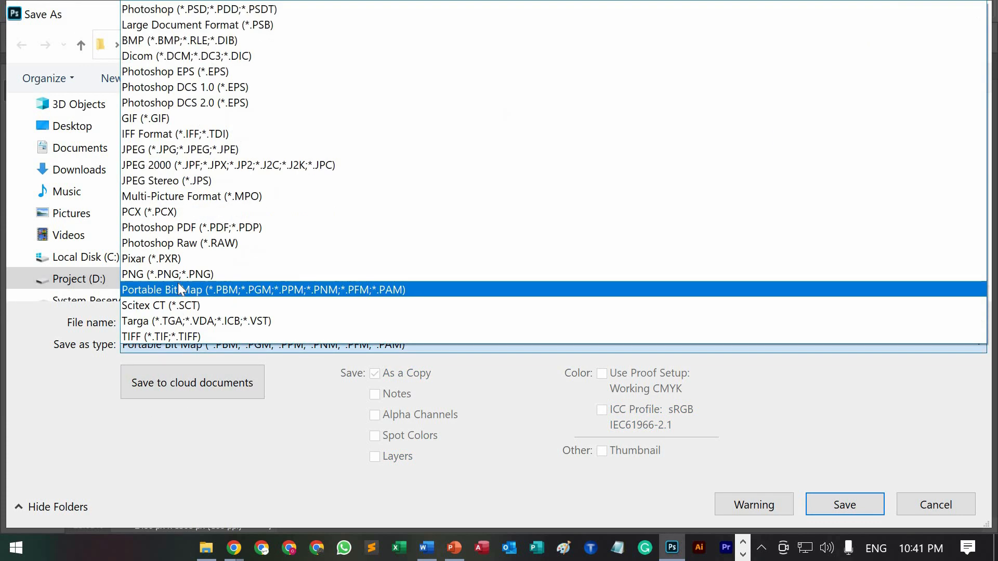
click(179, 274)
click(845, 506)
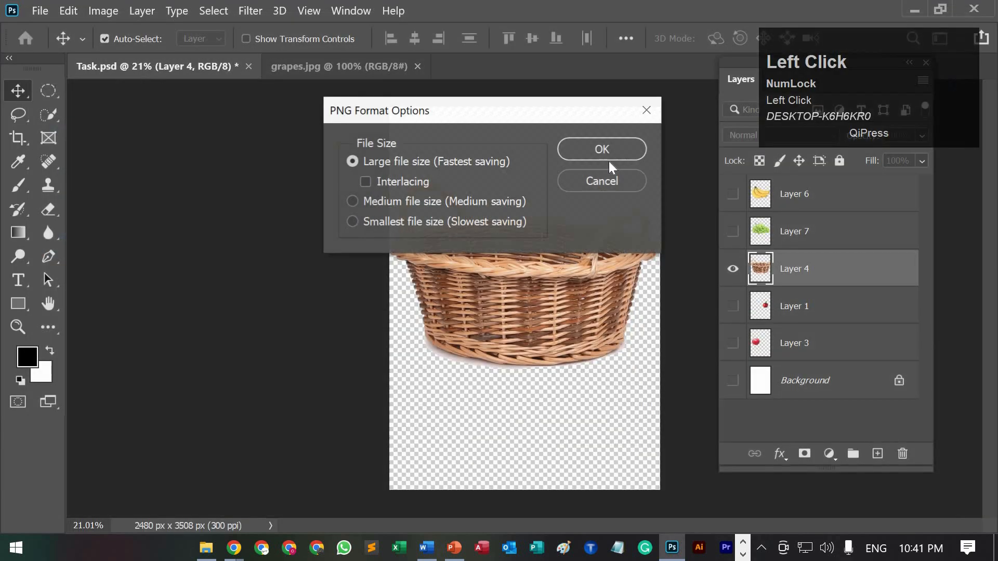
click(608, 167)
Step: Show only the apple on Layer 1, scale it up to about 300%, and position it near the middle of the canvas
click(733, 270)
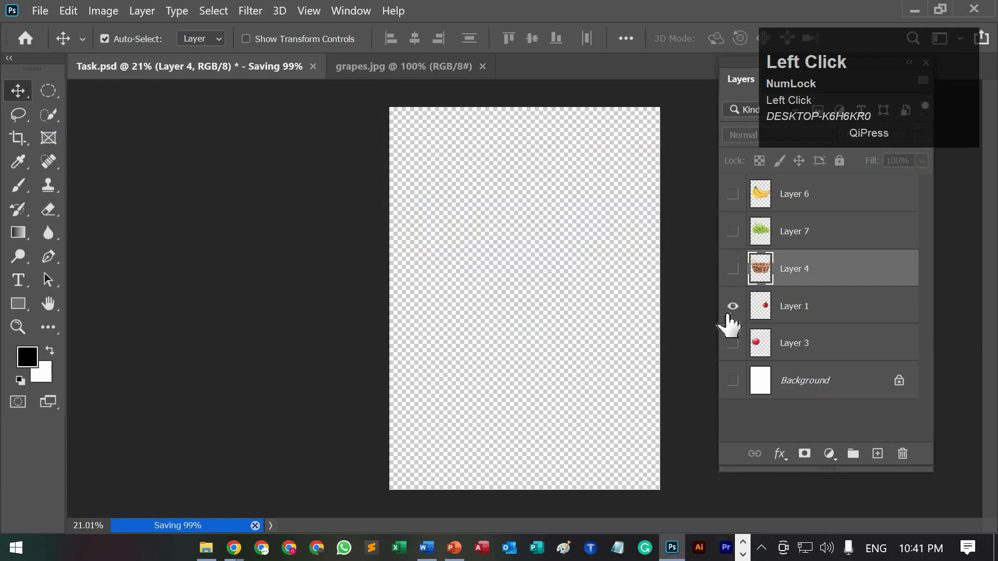
key(ctrl+alt+s)
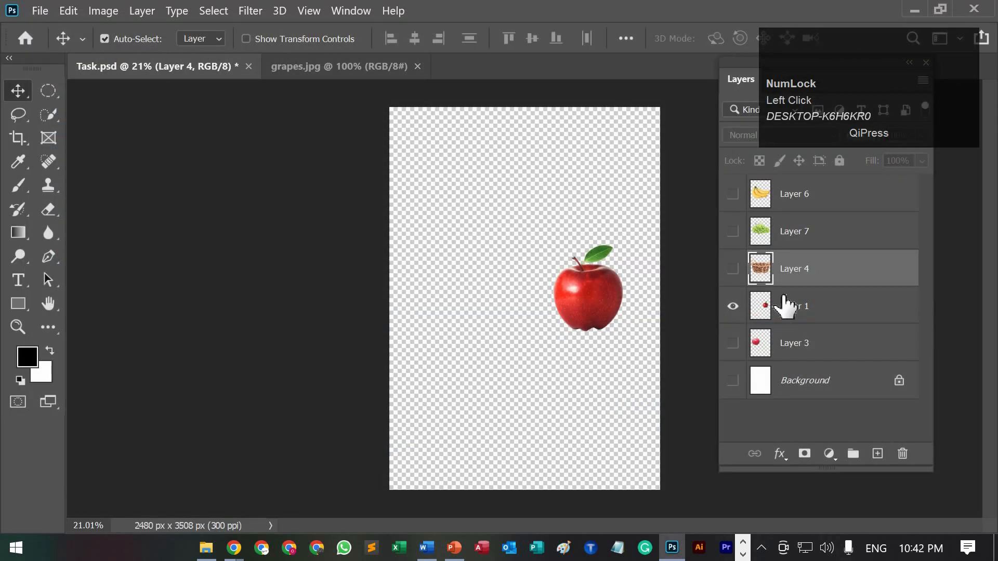
click(785, 305)
key(ctrl+t)
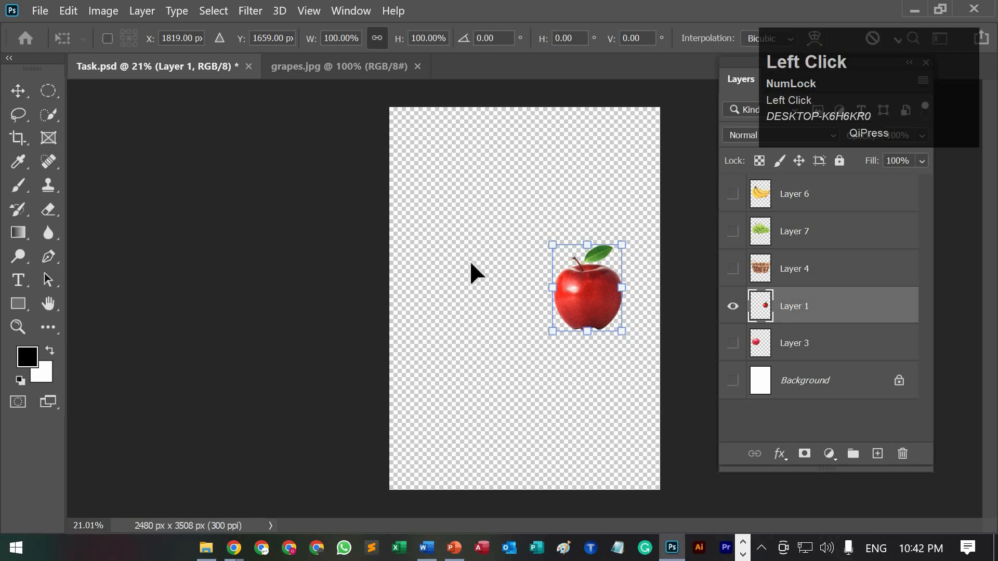
drag(640, 290, 646, 260)
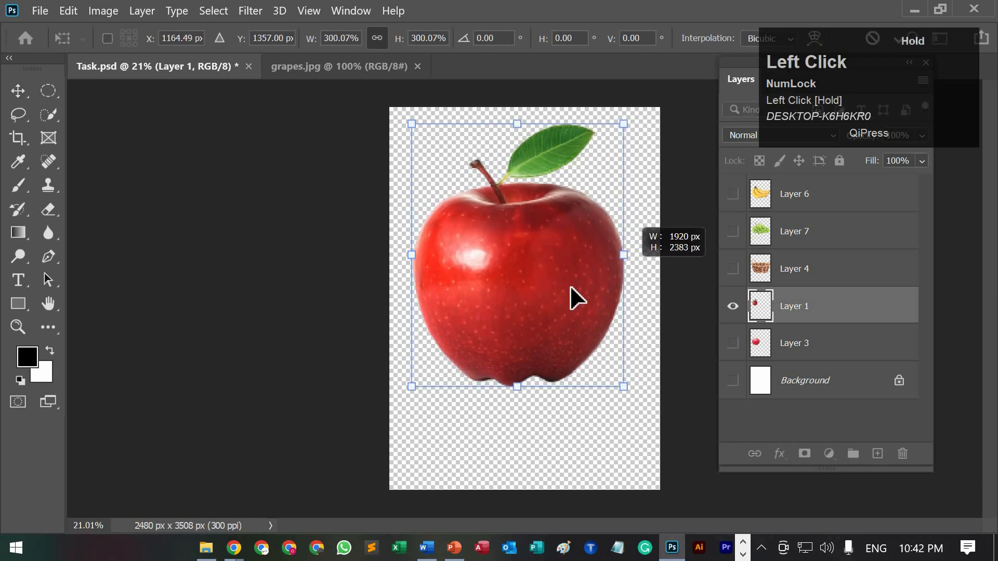
drag(575, 296, 575, 323)
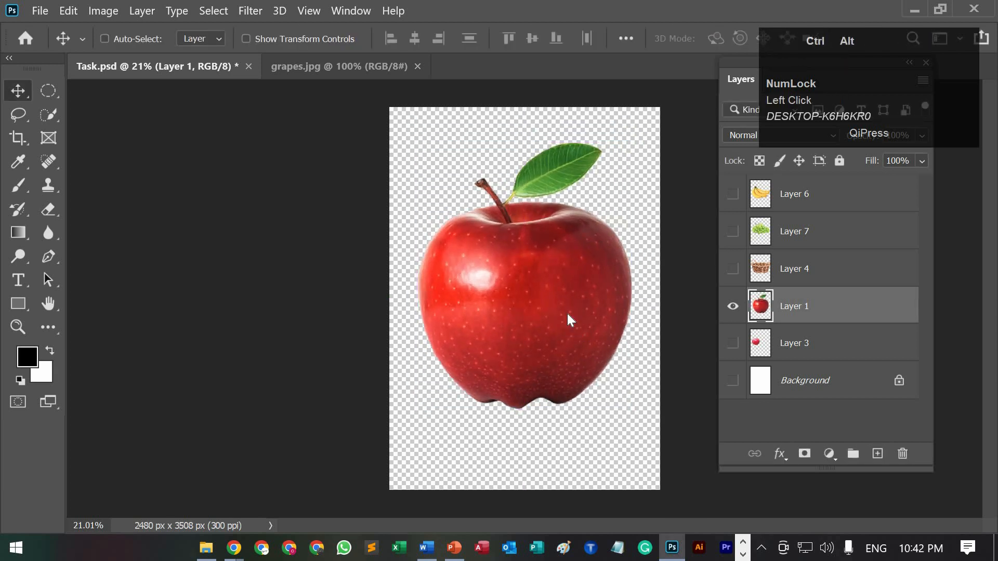
Step: Save the enlarged Layer 1 apple as a PNG copy named 4 in the Task folder with the Large file size option
key(ctrl+alt+s)
click(219, 348)
click(198, 270)
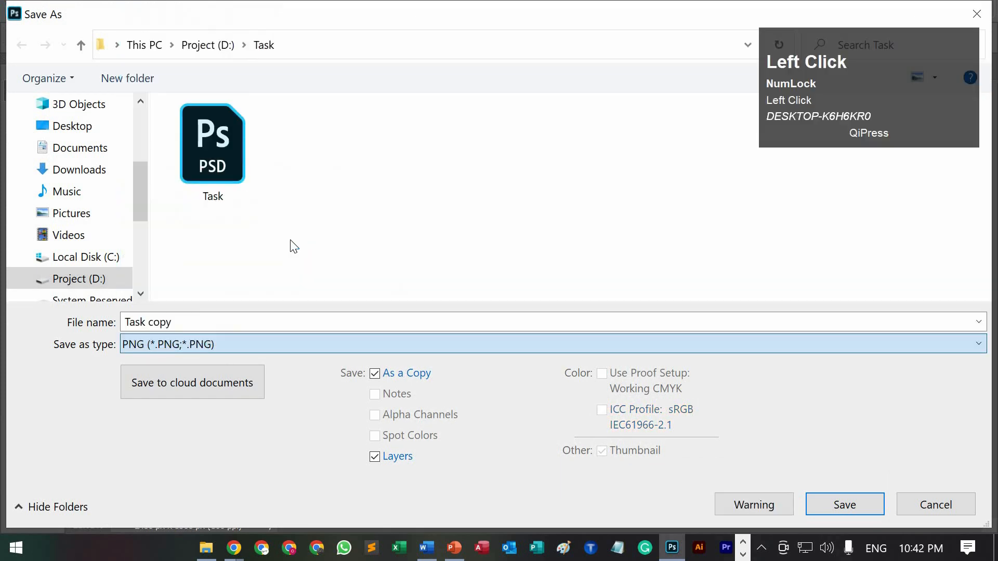
click(356, 322)
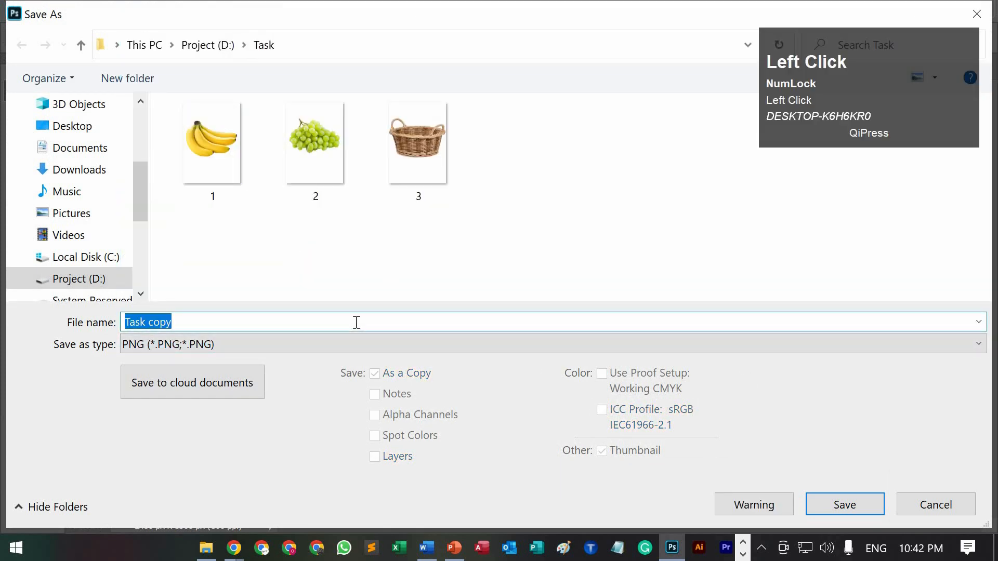
text(4)
click(823, 512)
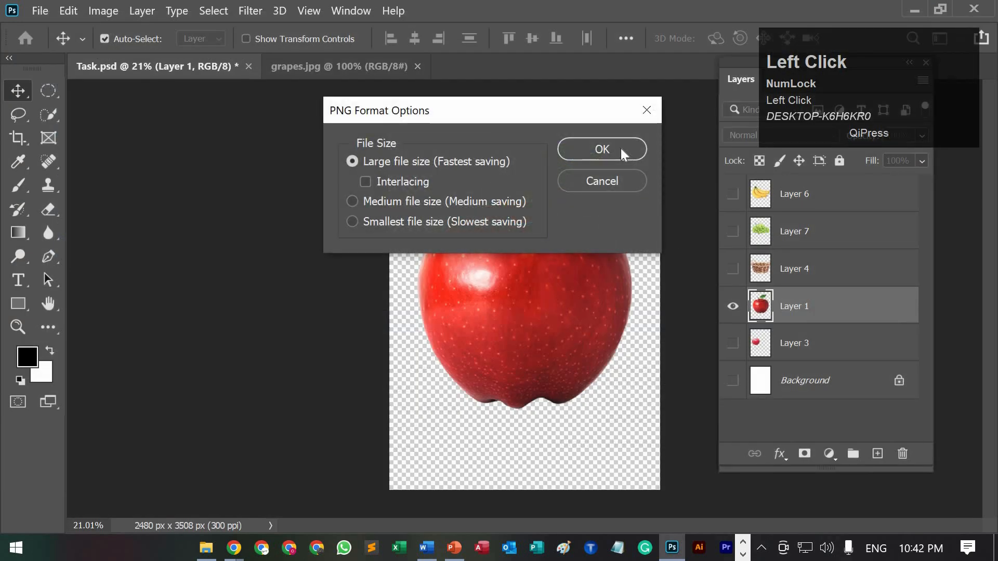
click(620, 148)
Step: Show only the apple on Layer 3, enlarge it to about 171%, and move it toward the canvas centre
click(733, 343)
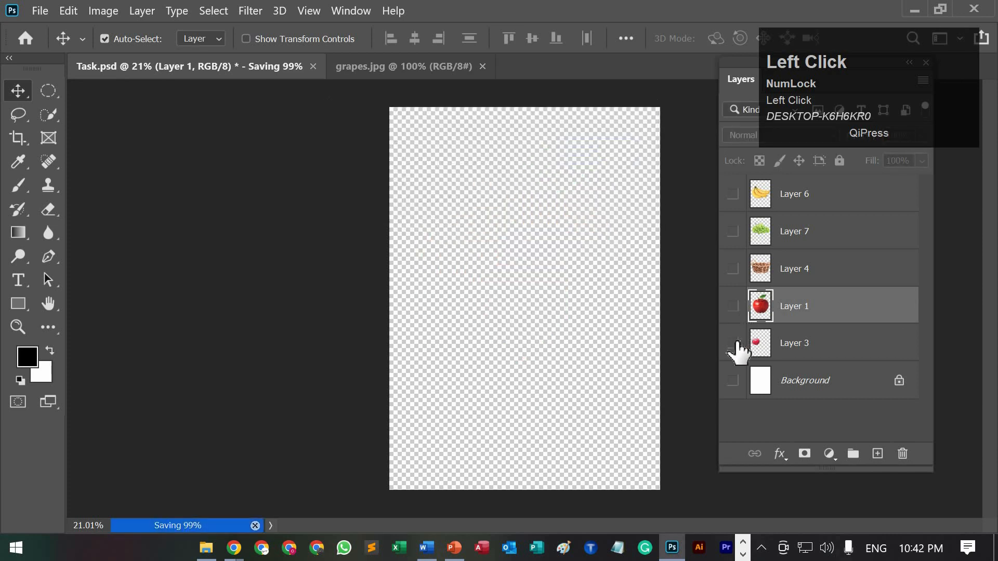
click(783, 349)
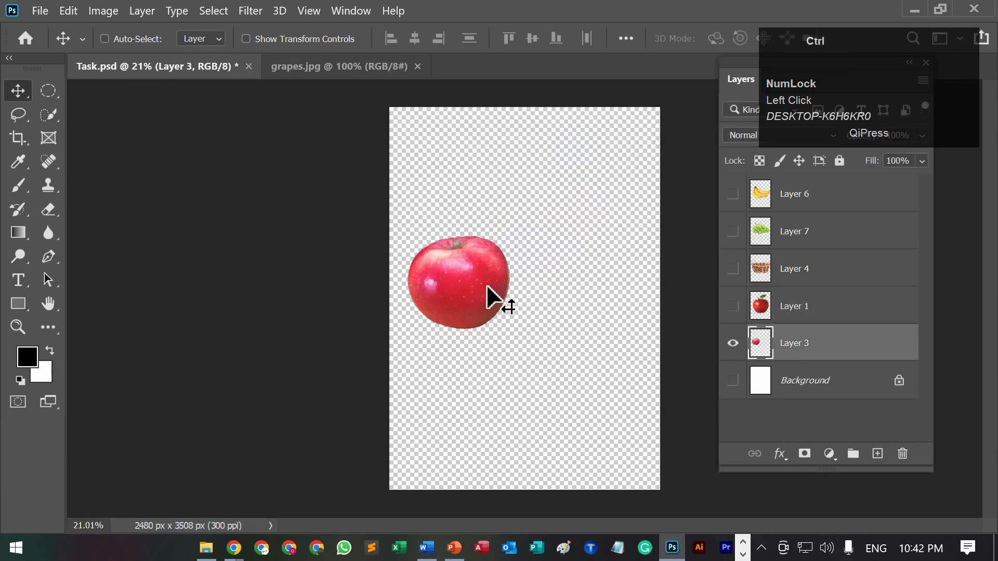
key(ctrl+t)
drag(548, 281, 650, 286)
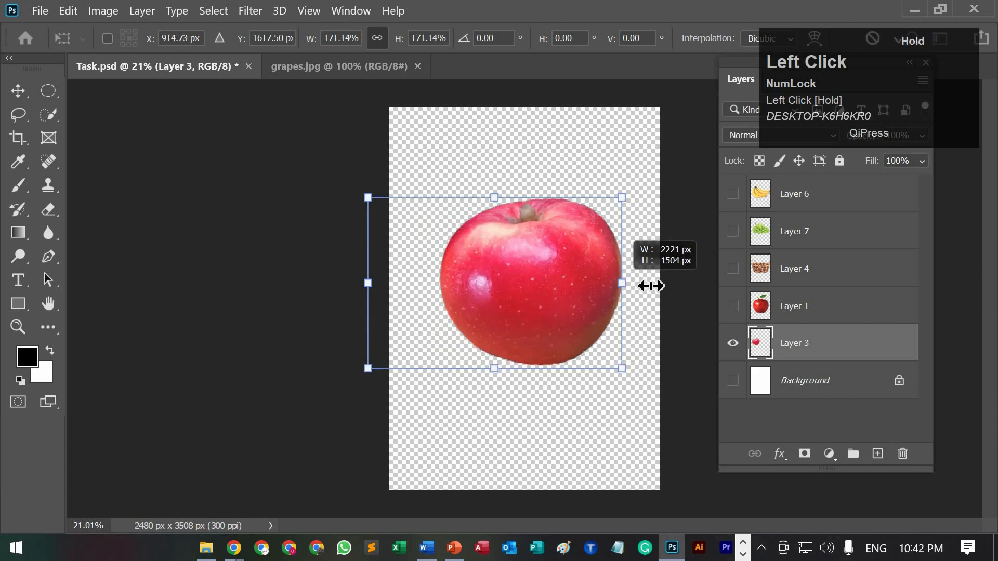
drag(566, 291, 551, 293)
double_click(551, 294)
Step: Save the Layer 3 apple as a PNG copy named 5 in the Task folder
key(ctrl+alt+s)
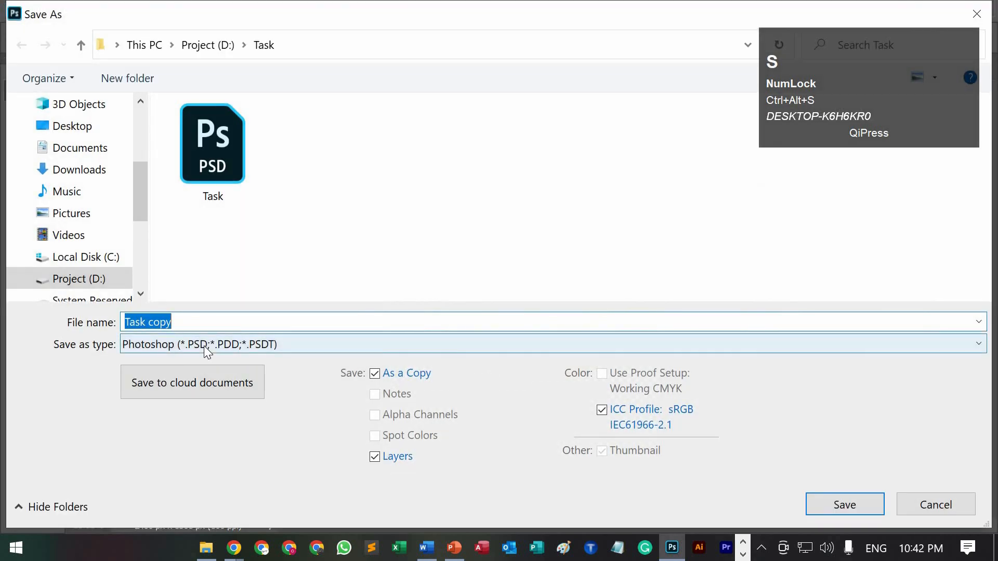
click(203, 345)
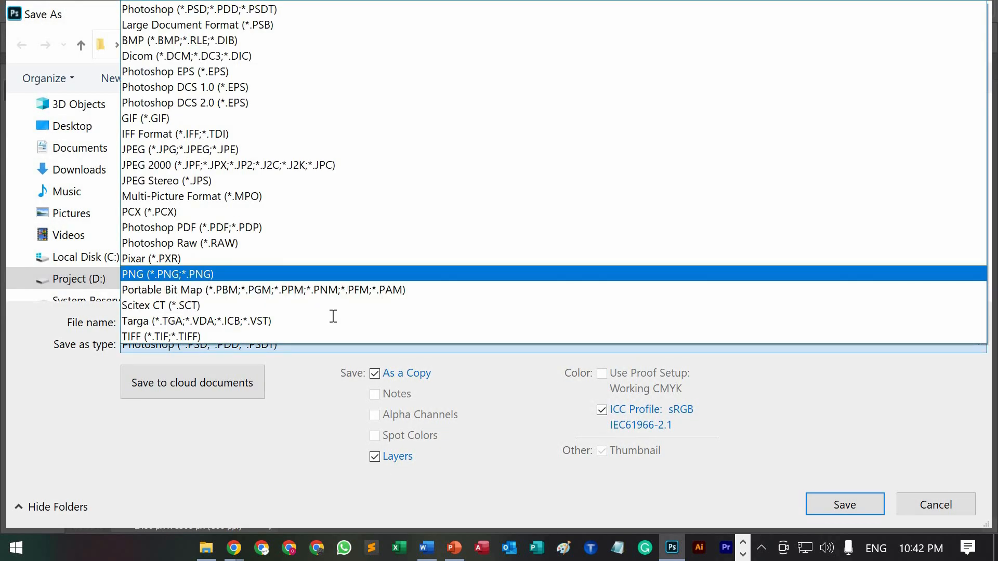
click(333, 274)
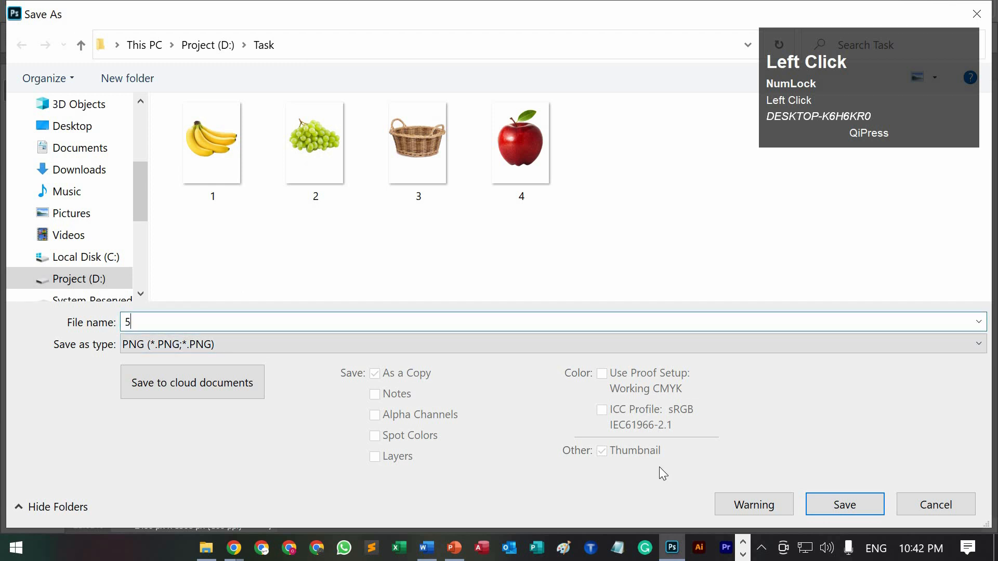